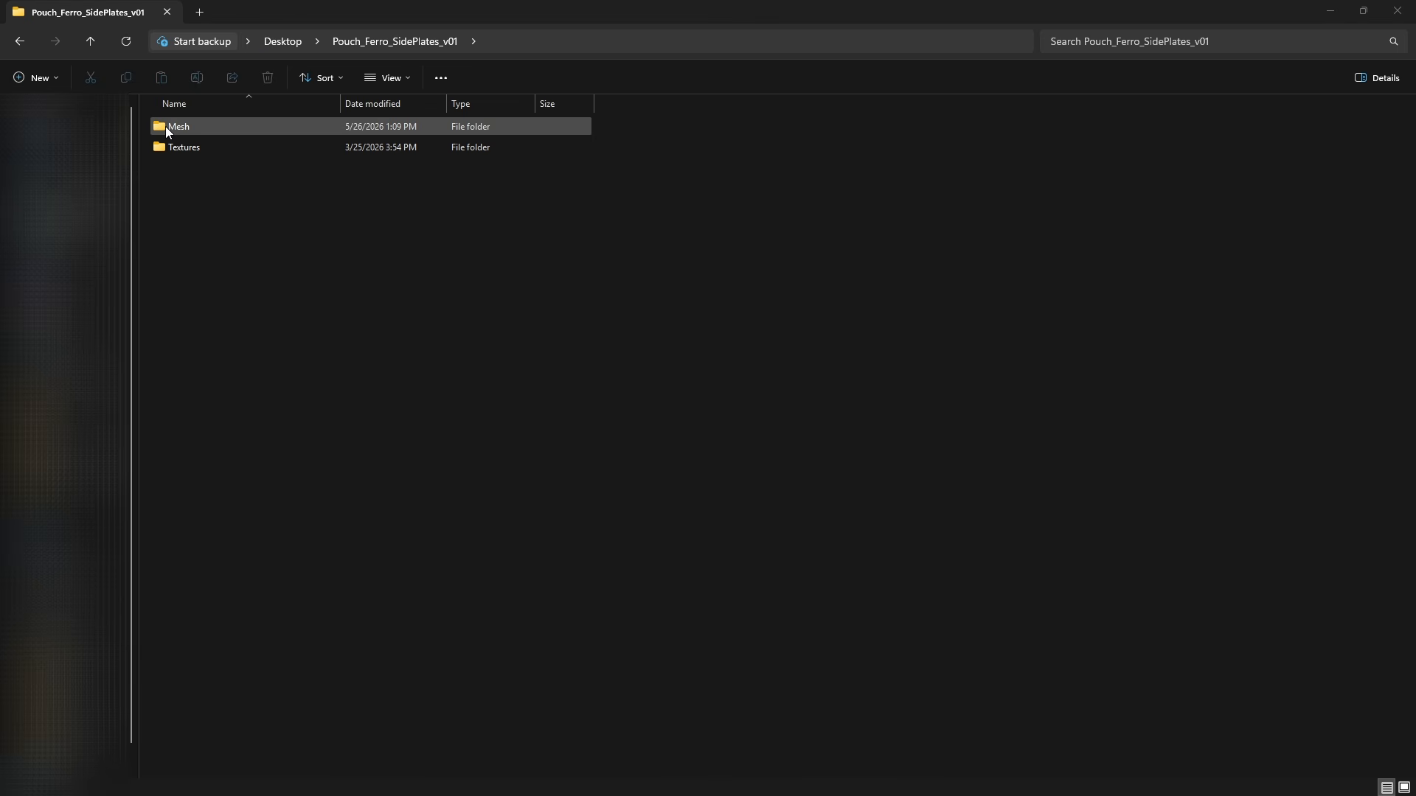
# - Open the Textures folder and look over the ID mask and stitching mask images
pyautogui.doubleClick(179, 149)
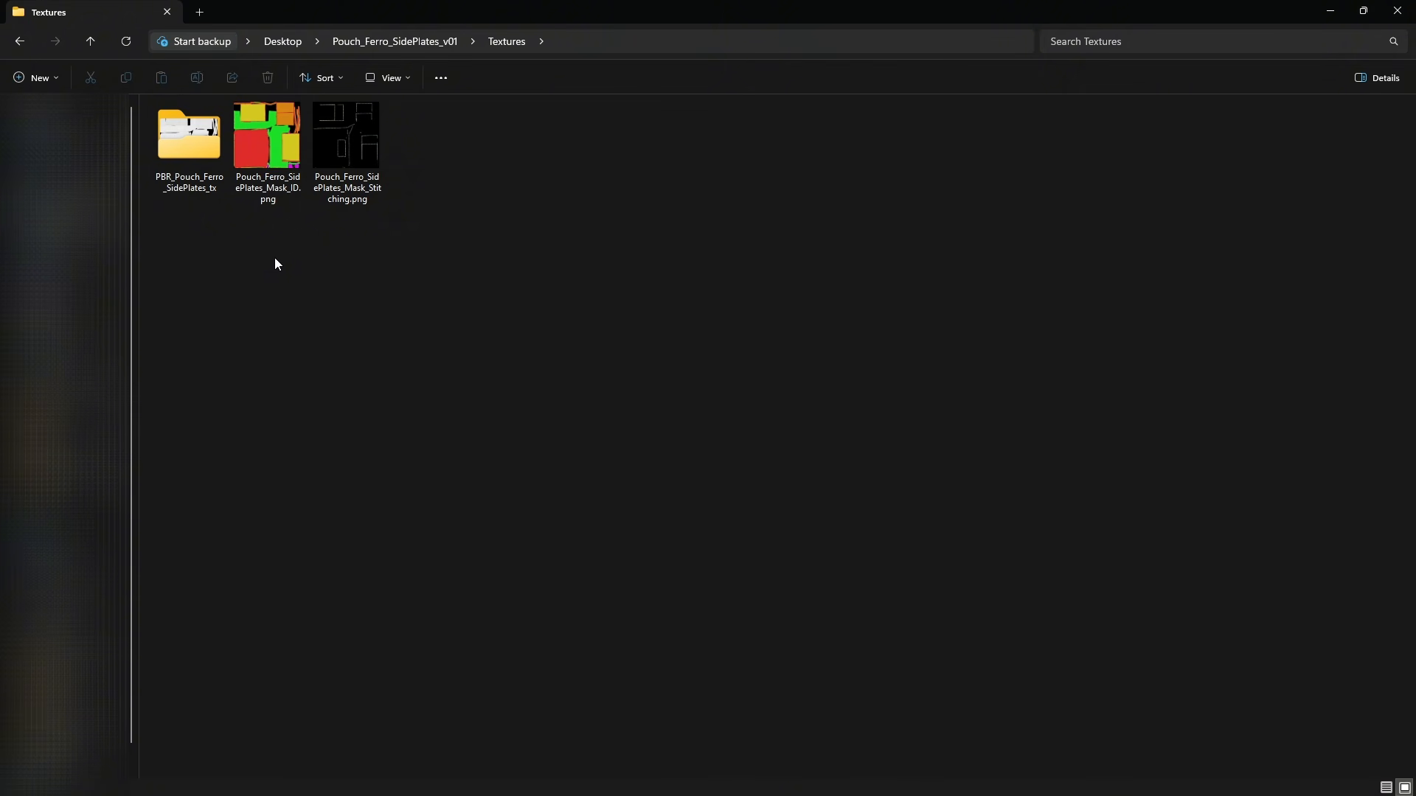
pyautogui.moveTo(276, 234); pyautogui.dragTo(272, 151)
pyautogui.click(359, 273)
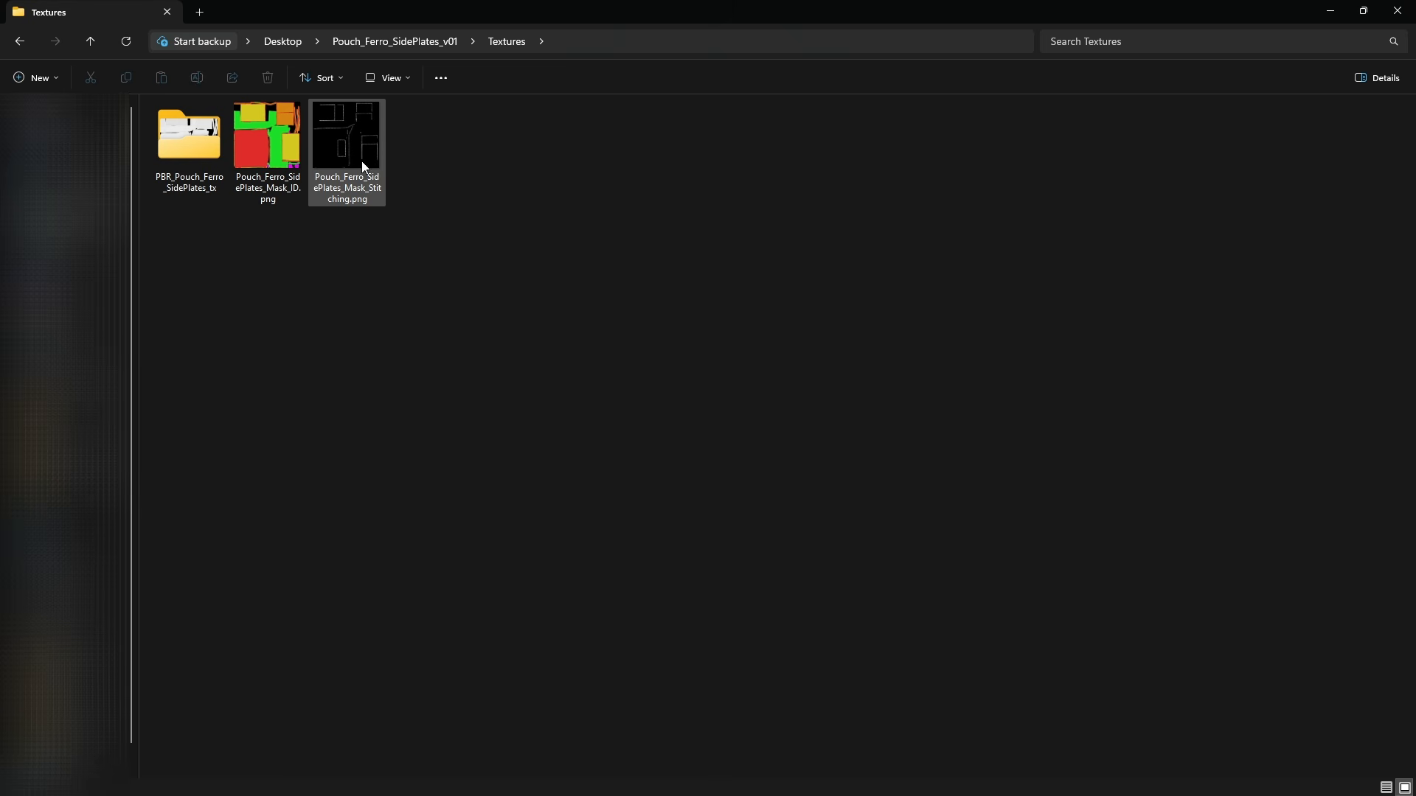
# - Examine the base color, DirectX normal and OpenGL normal maps in the PBR_Pouch_Ferro_SidePlates_tx folder, and return to the Textures folder
pyautogui.doubleClick(183, 161)
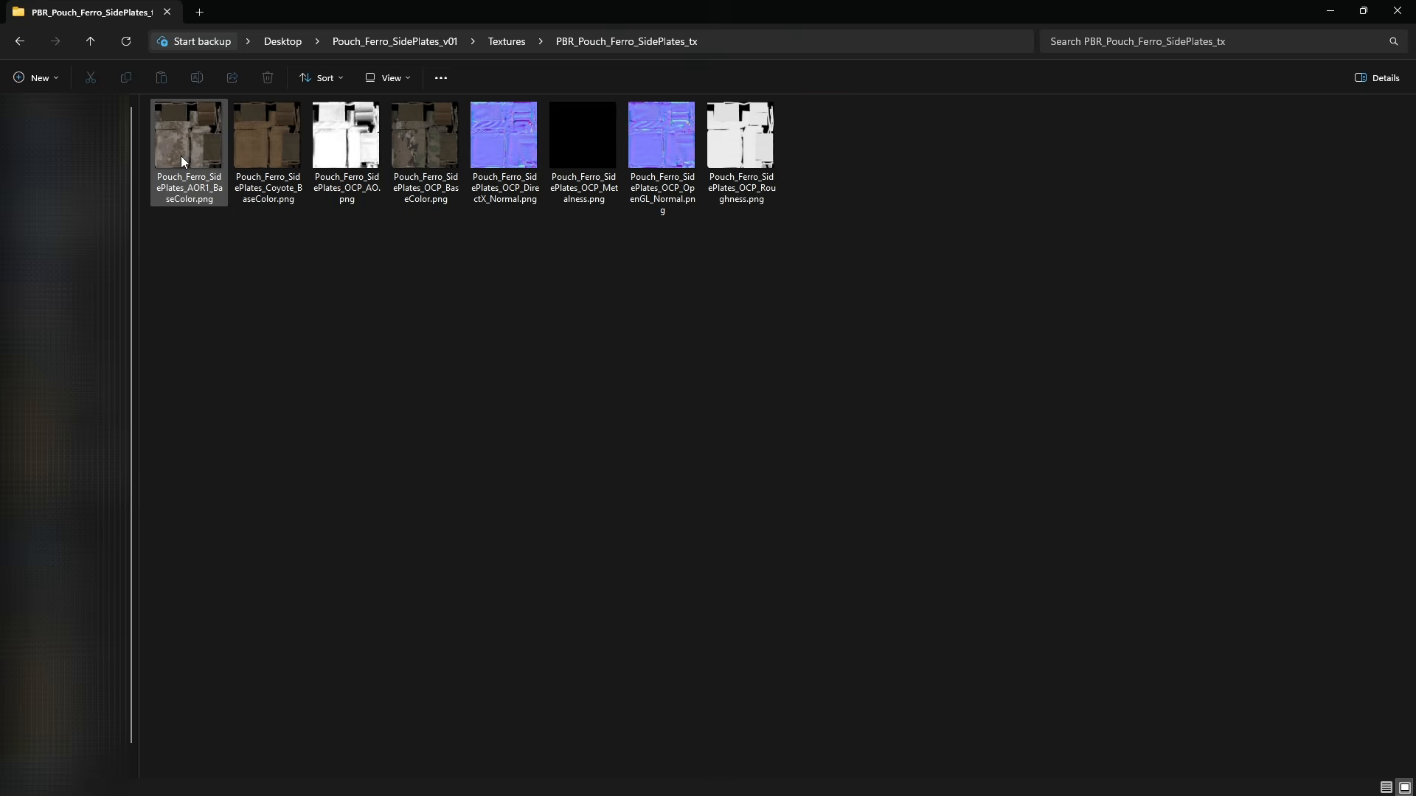
pyautogui.moveTo(168, 241); pyautogui.dragTo(718, 234)
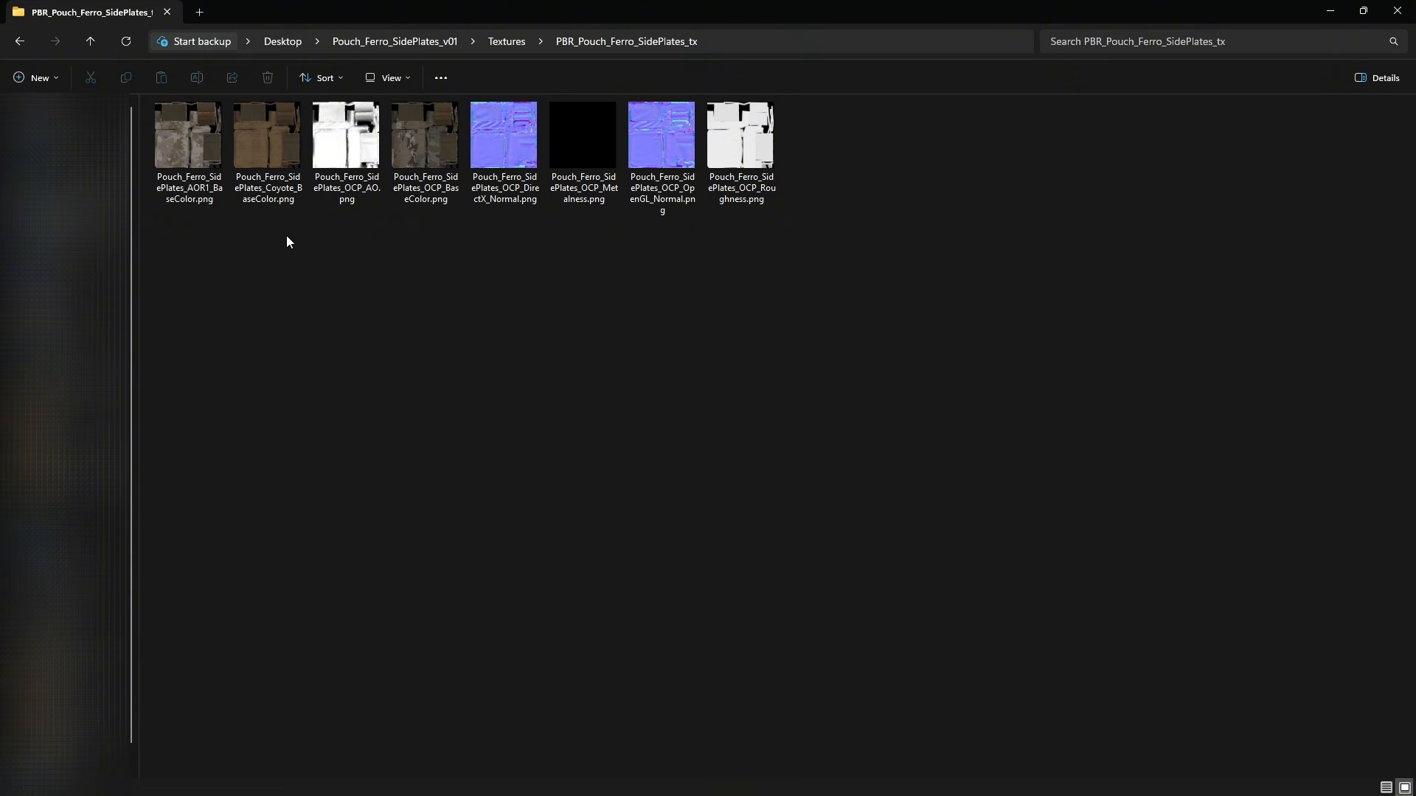
pyautogui.click(256, 134)
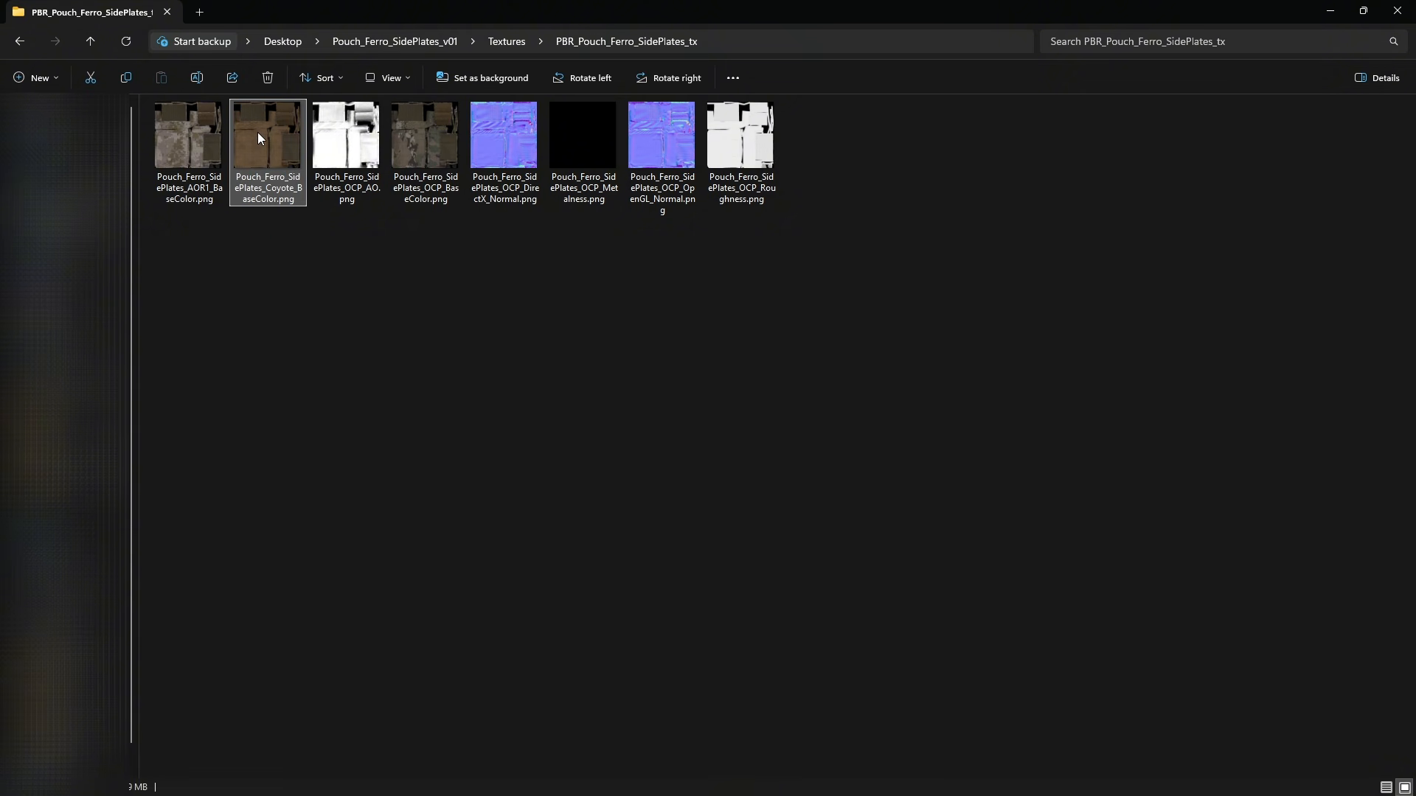
pyautogui.moveTo(258, 131)
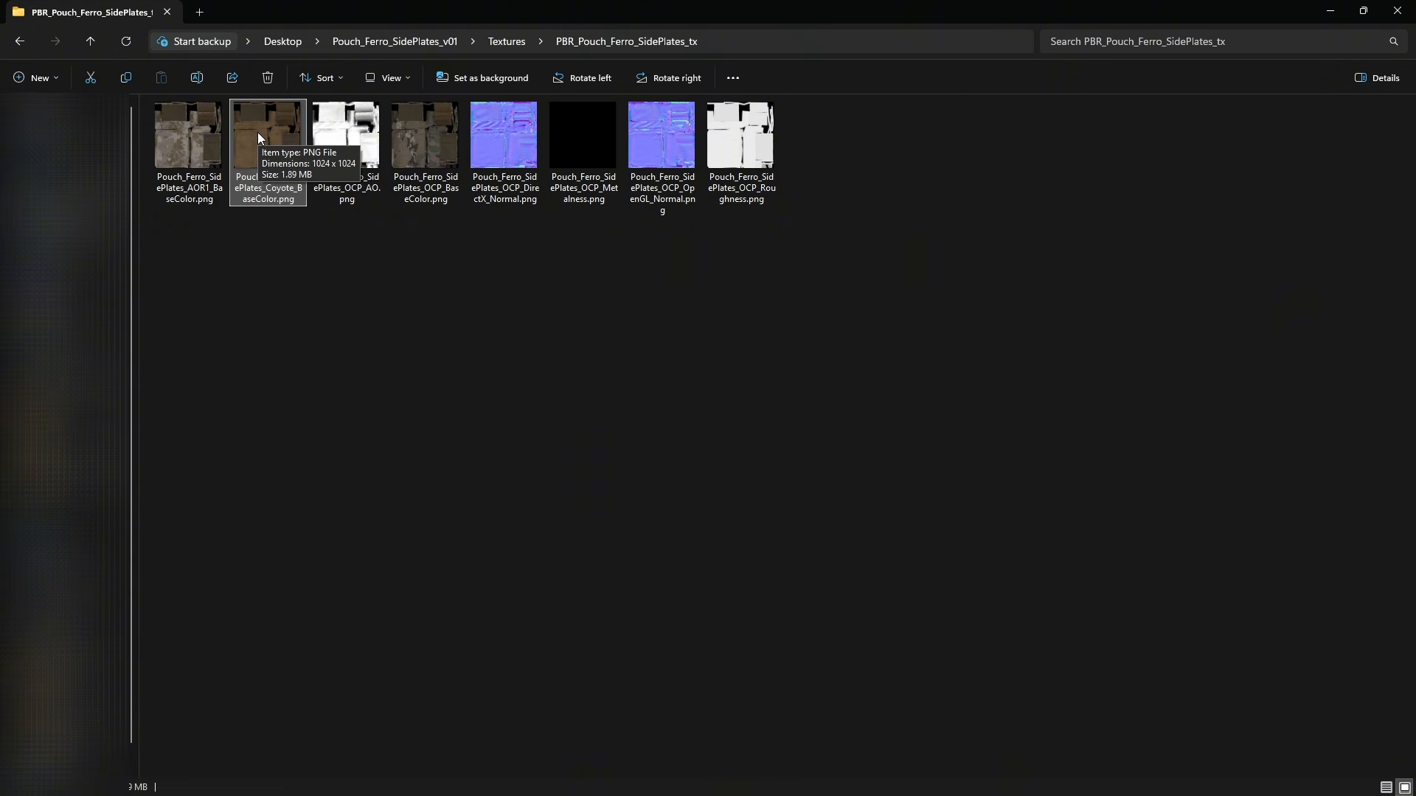
pyautogui.click(351, 237)
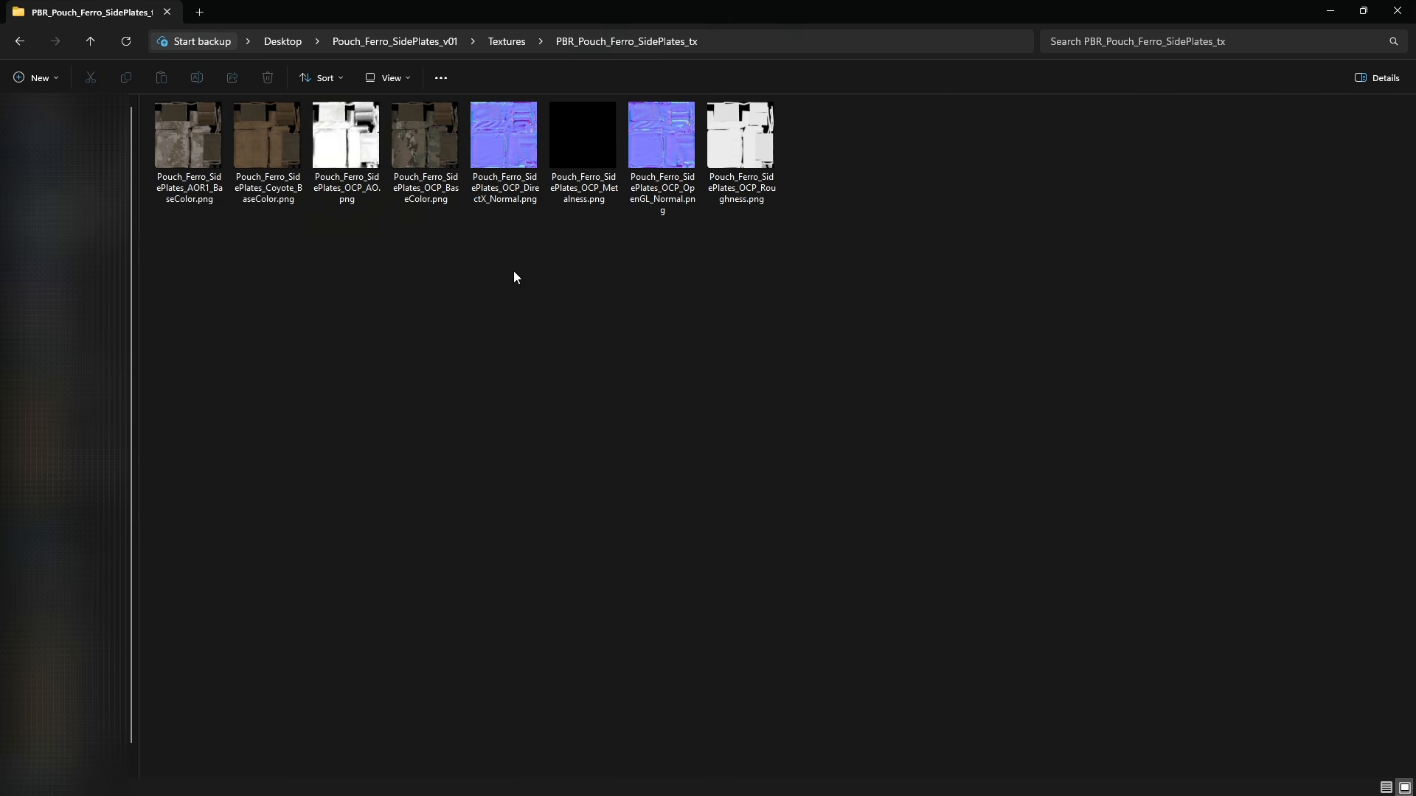
pyautogui.moveTo(514, 272); pyautogui.dragTo(488, 178)
pyautogui.moveTo(666, 246); pyautogui.dragTo(658, 134)
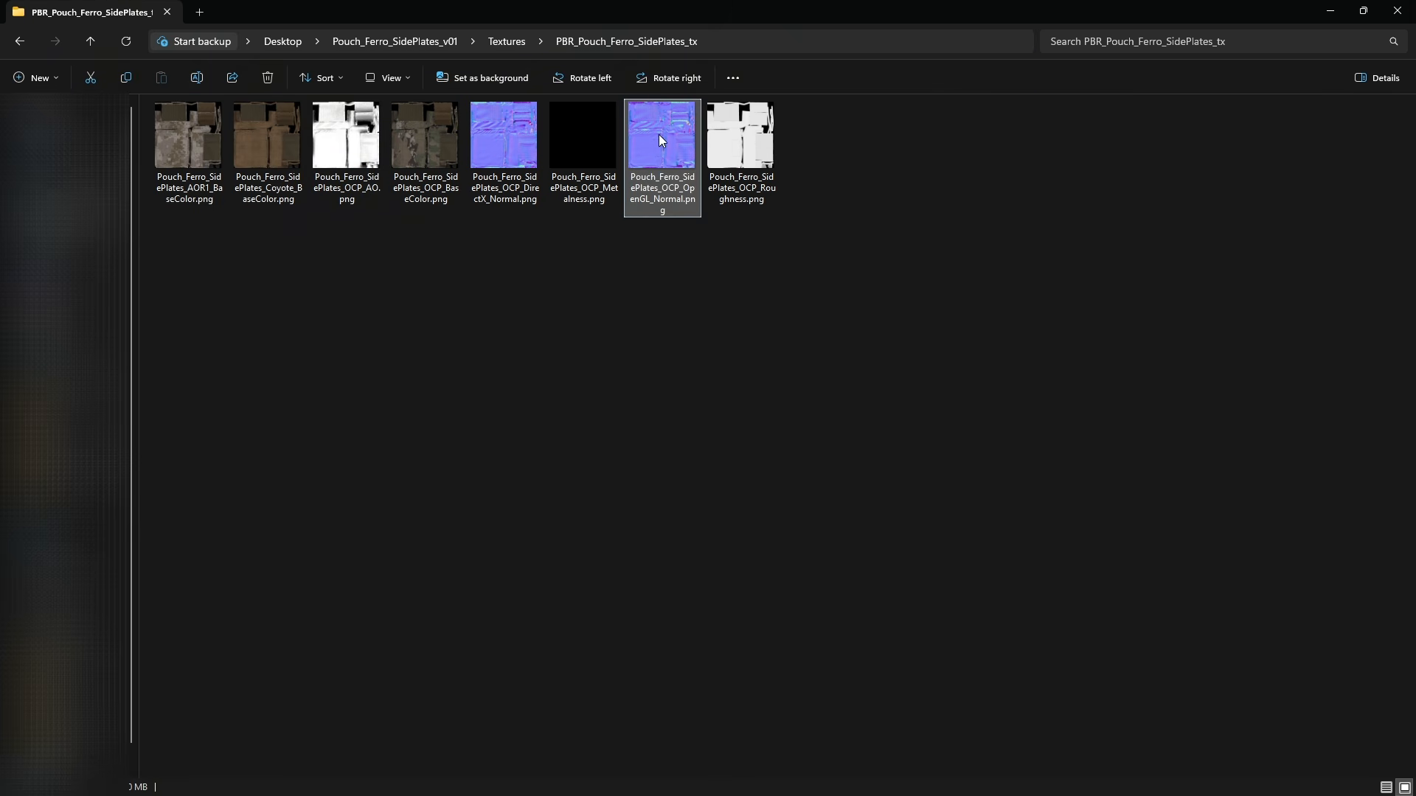
pyautogui.click(648, 264)
pyautogui.click(506, 42)
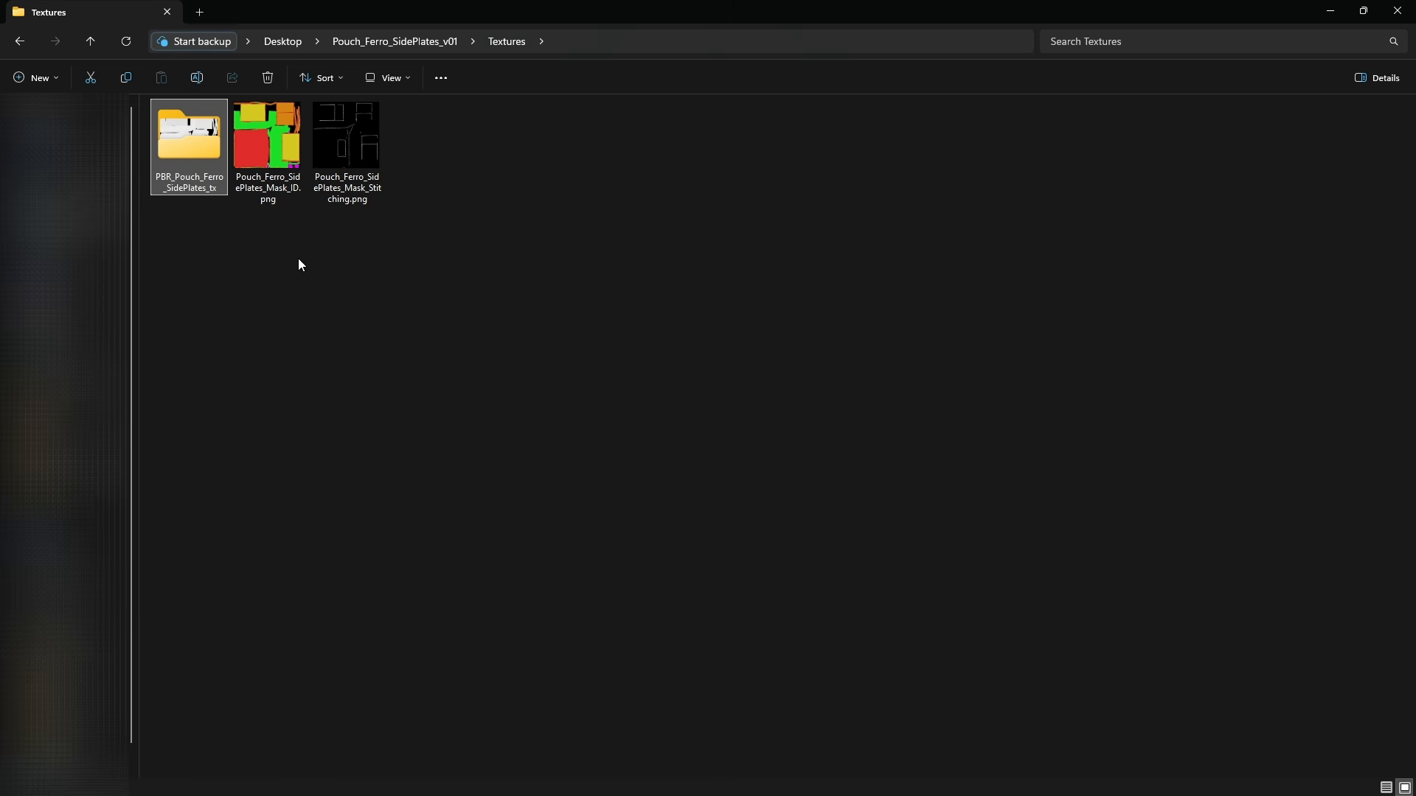
pyautogui.click(359, 254)
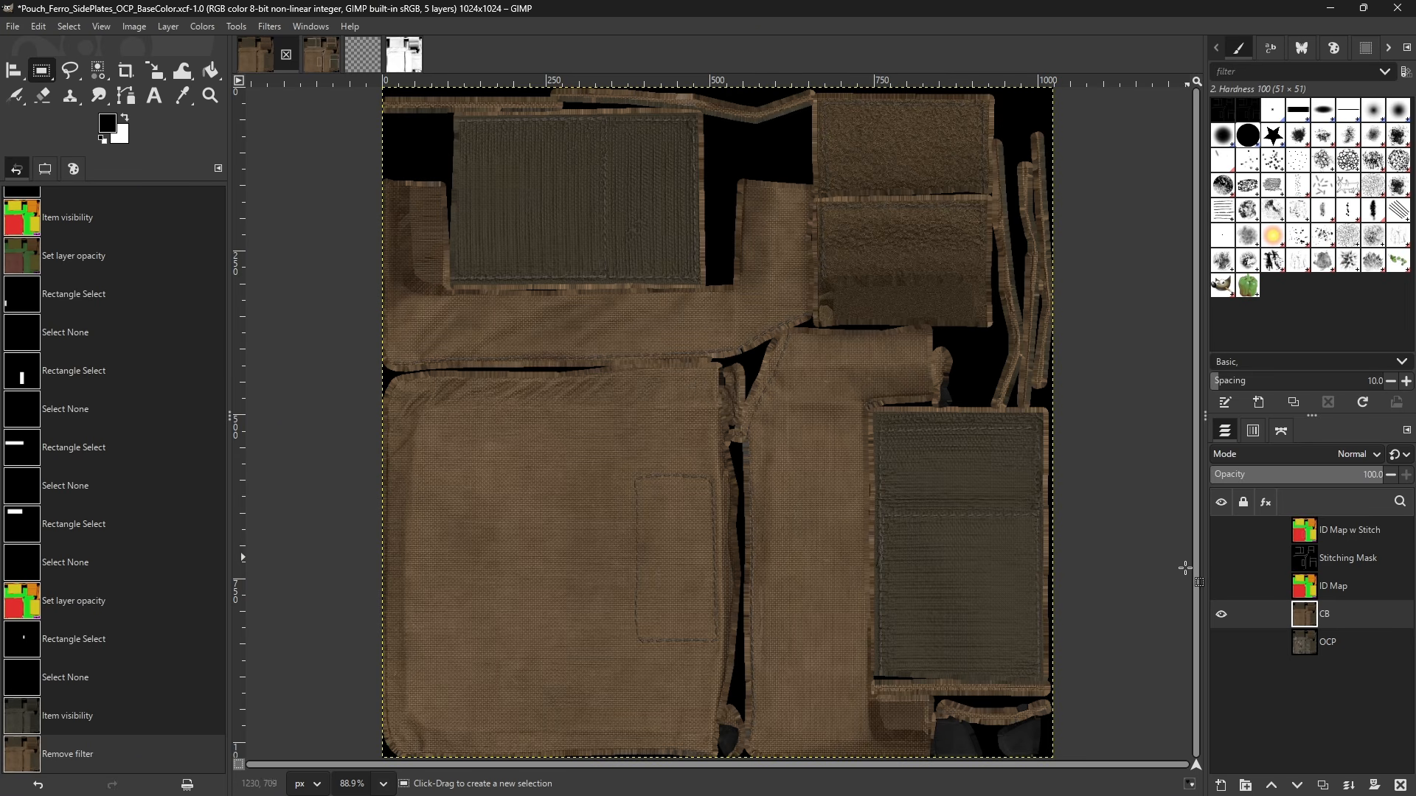
# - Compare the OCP and CB layers by switching their visibility, ending with only CB shown
pyautogui.click(1221, 642)
pyautogui.click(1221, 614)
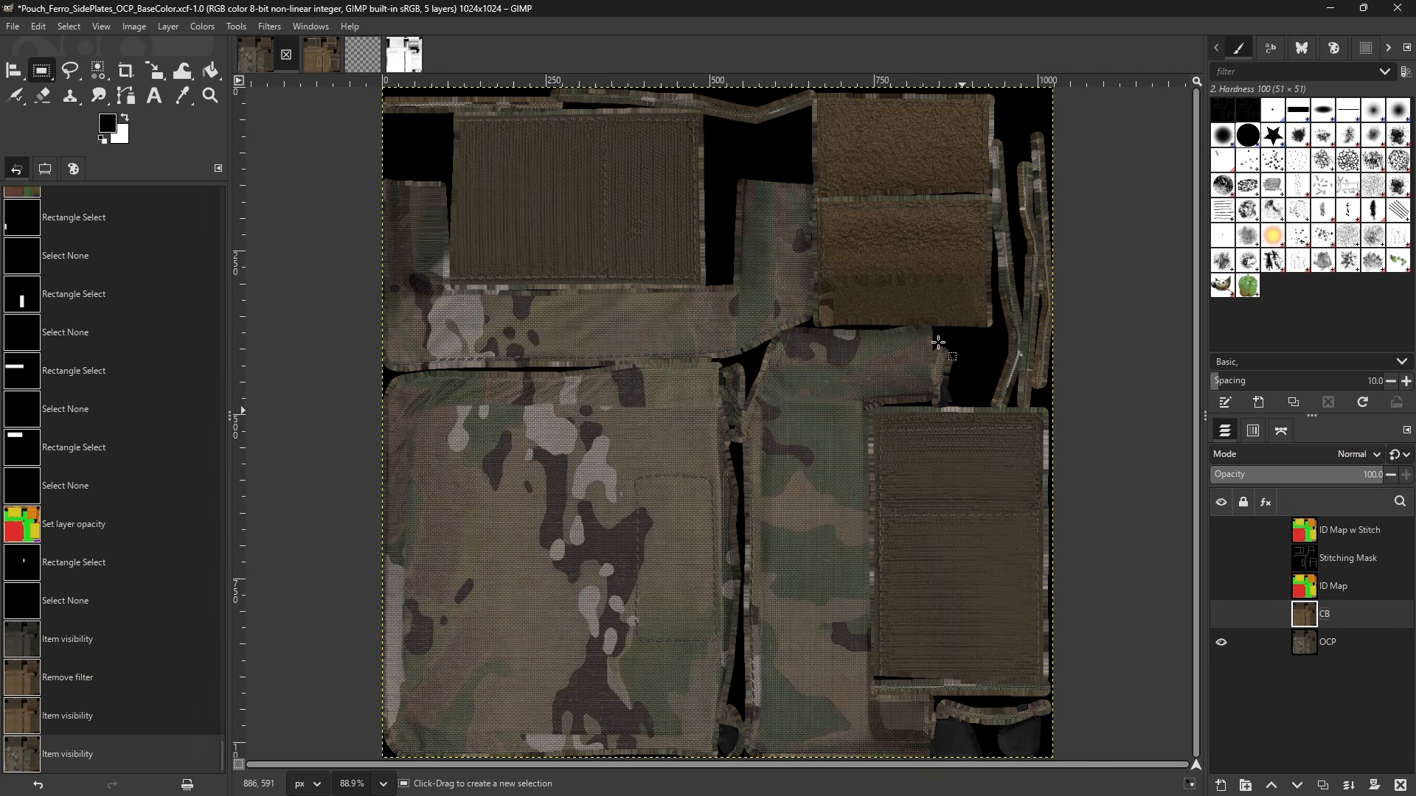
pyautogui.keyDown('shift'); pyautogui.click(1222, 614); pyautogui.keyUp('shift')
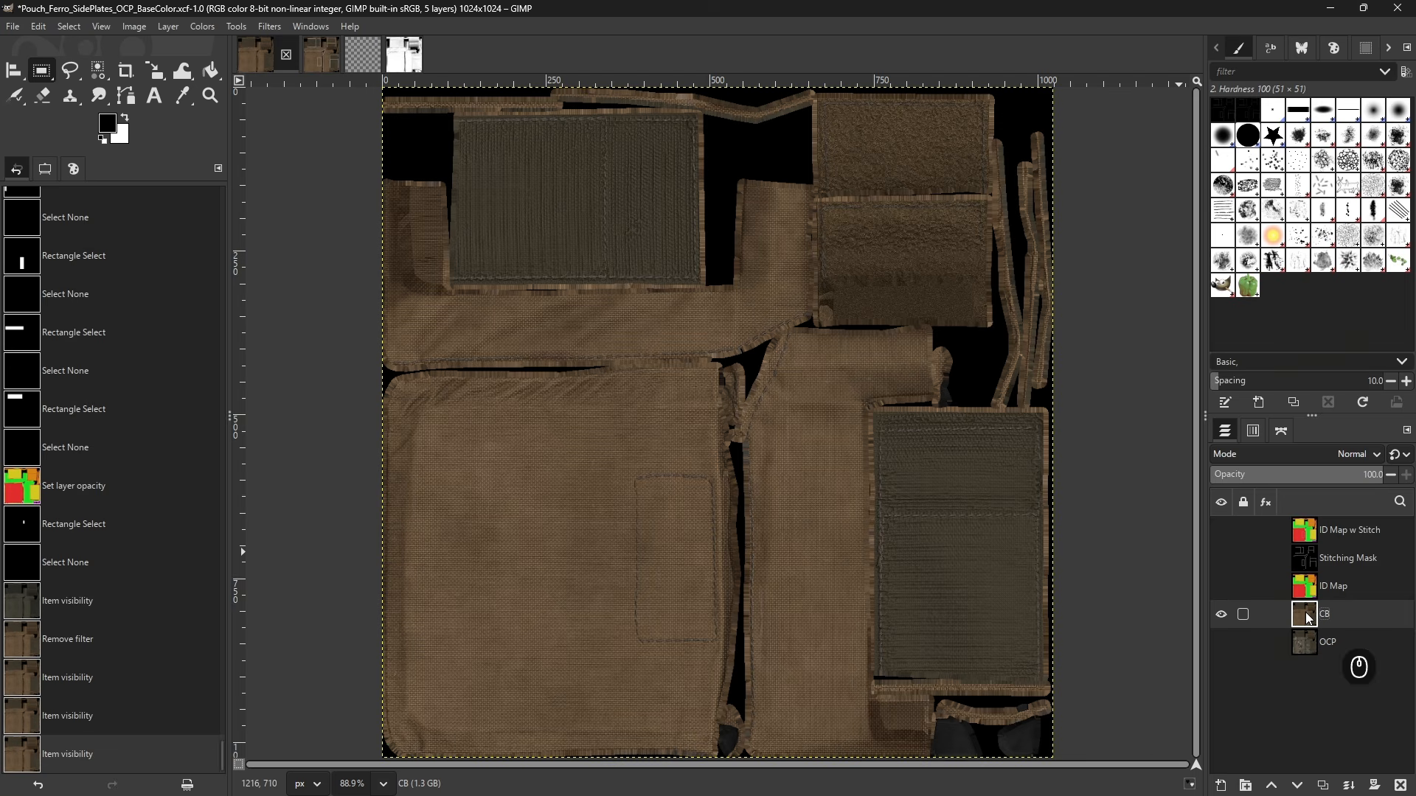
# - Start a Hue-Saturation adjustment on the CB layer and set the saturation to -100
pyautogui.click(202, 26)
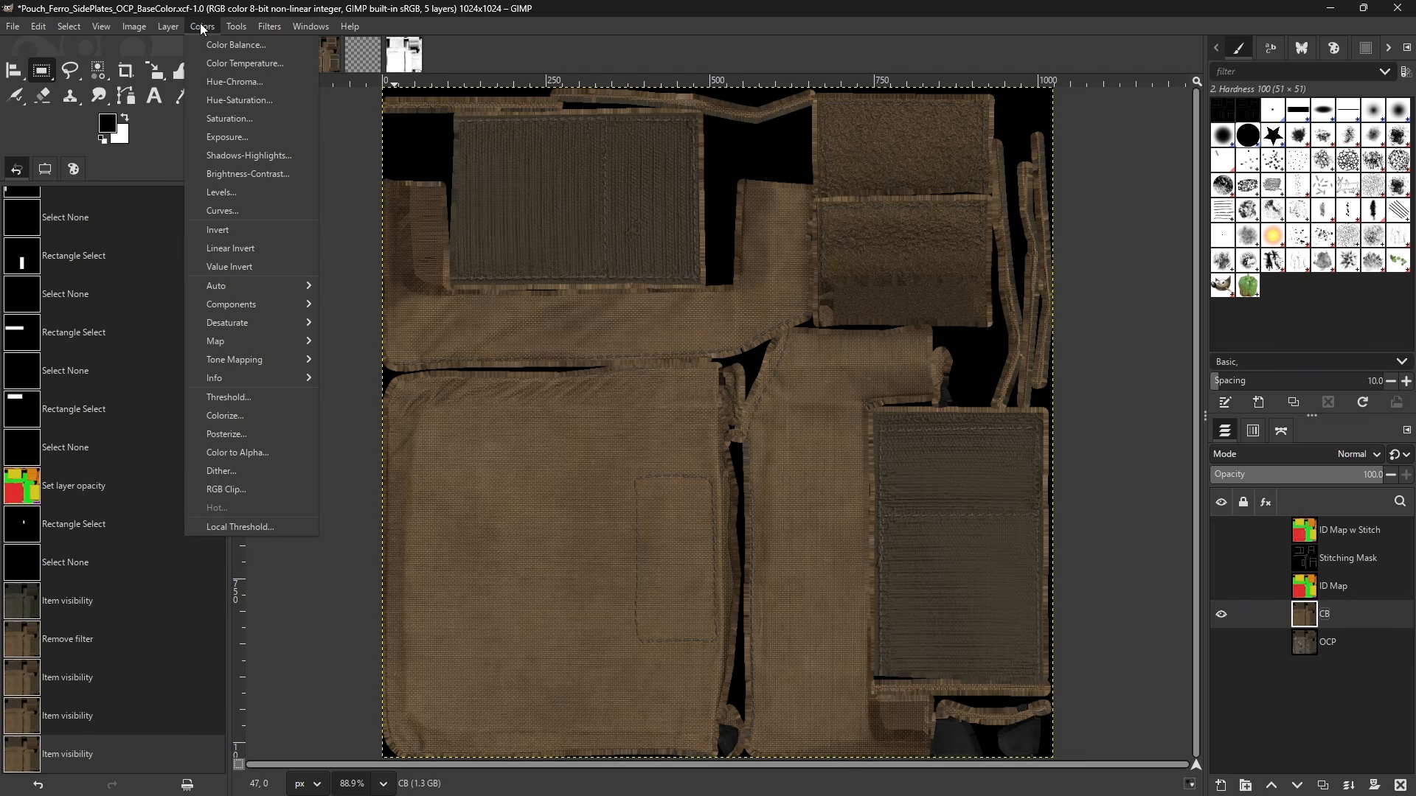
pyautogui.click(233, 105)
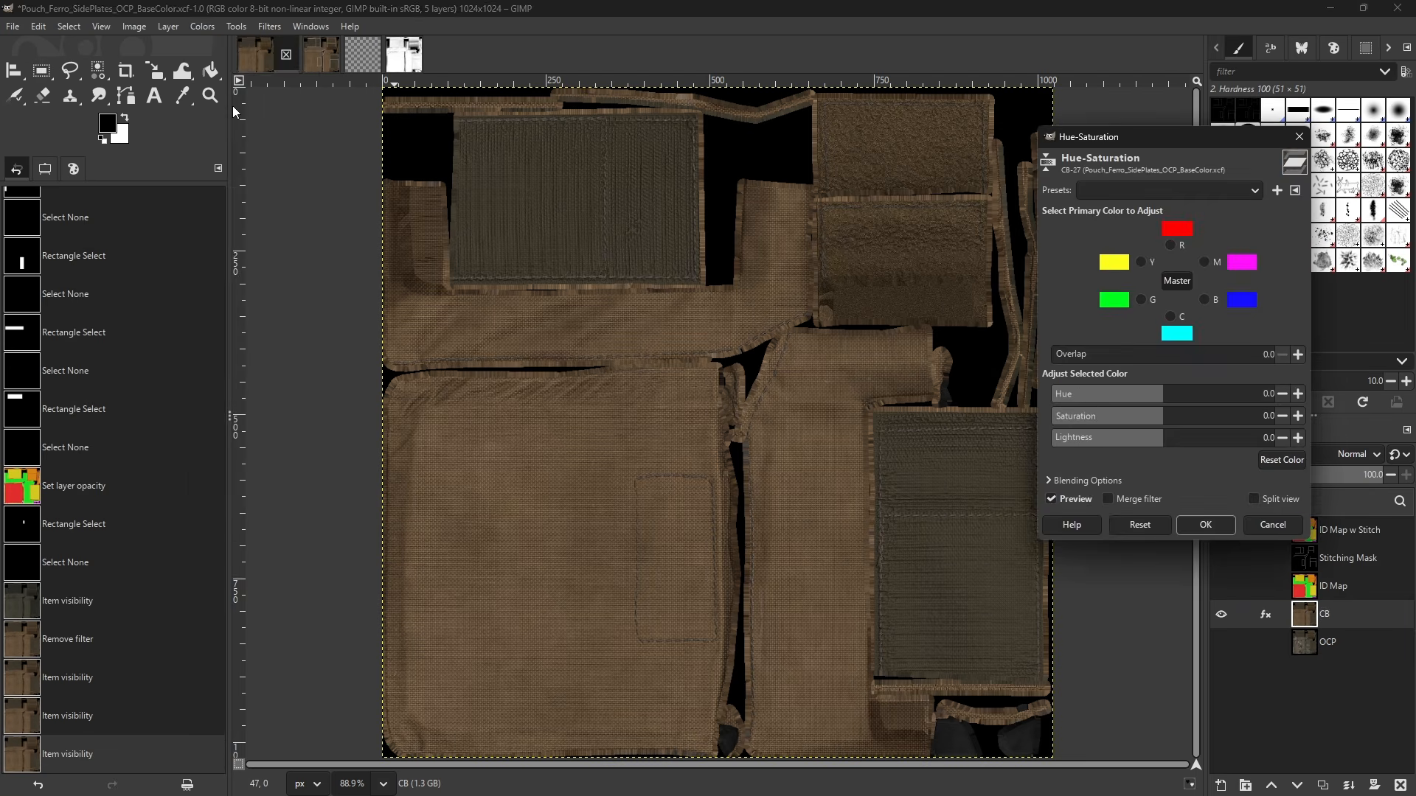
pyautogui.moveTo(1151, 425); pyautogui.dragTo(942, 467)
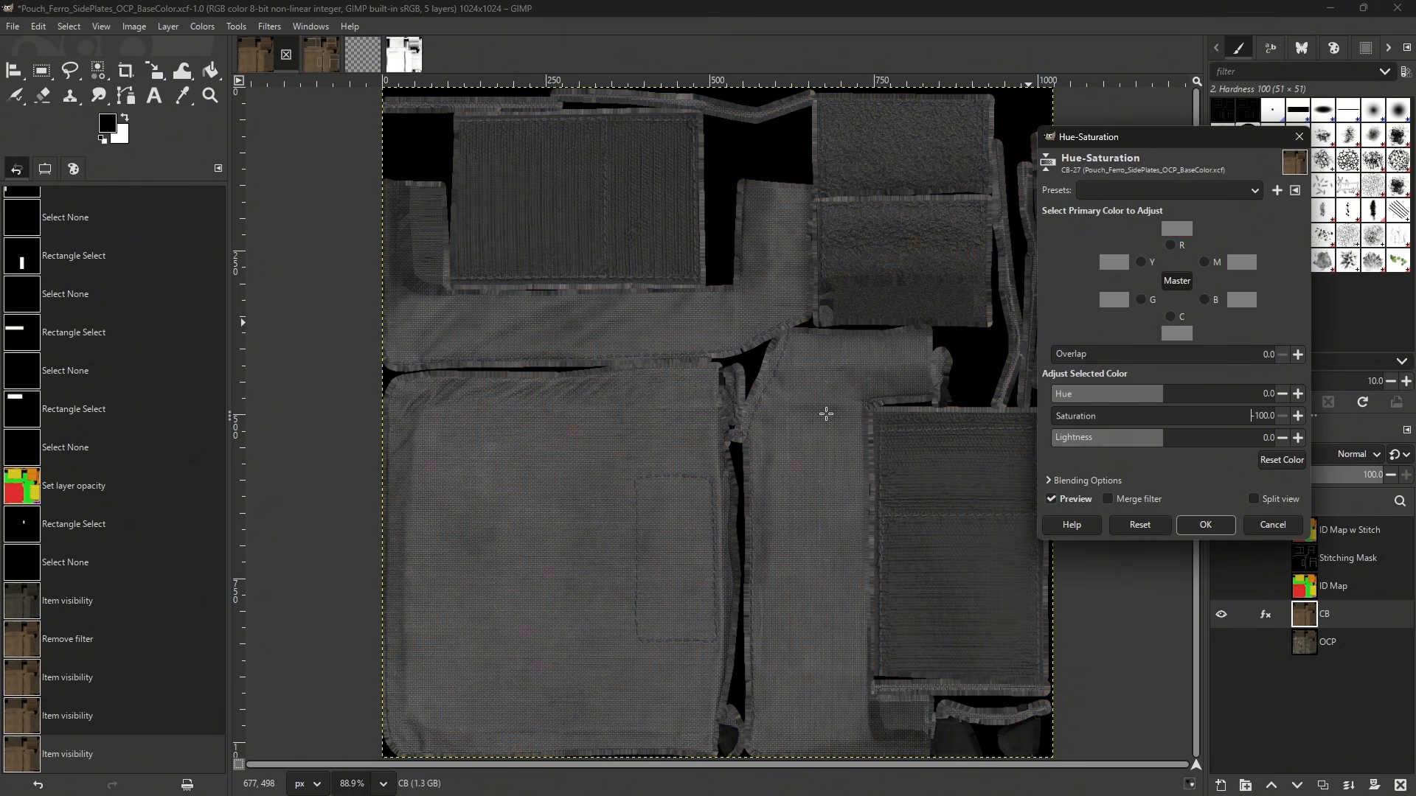
# - Try out Lightness values between about -86 and 20 on the desaturated CB layer
pyautogui.click(1093, 441)
pyautogui.moveTo(1095, 446); pyautogui.dragTo(1093, 447)
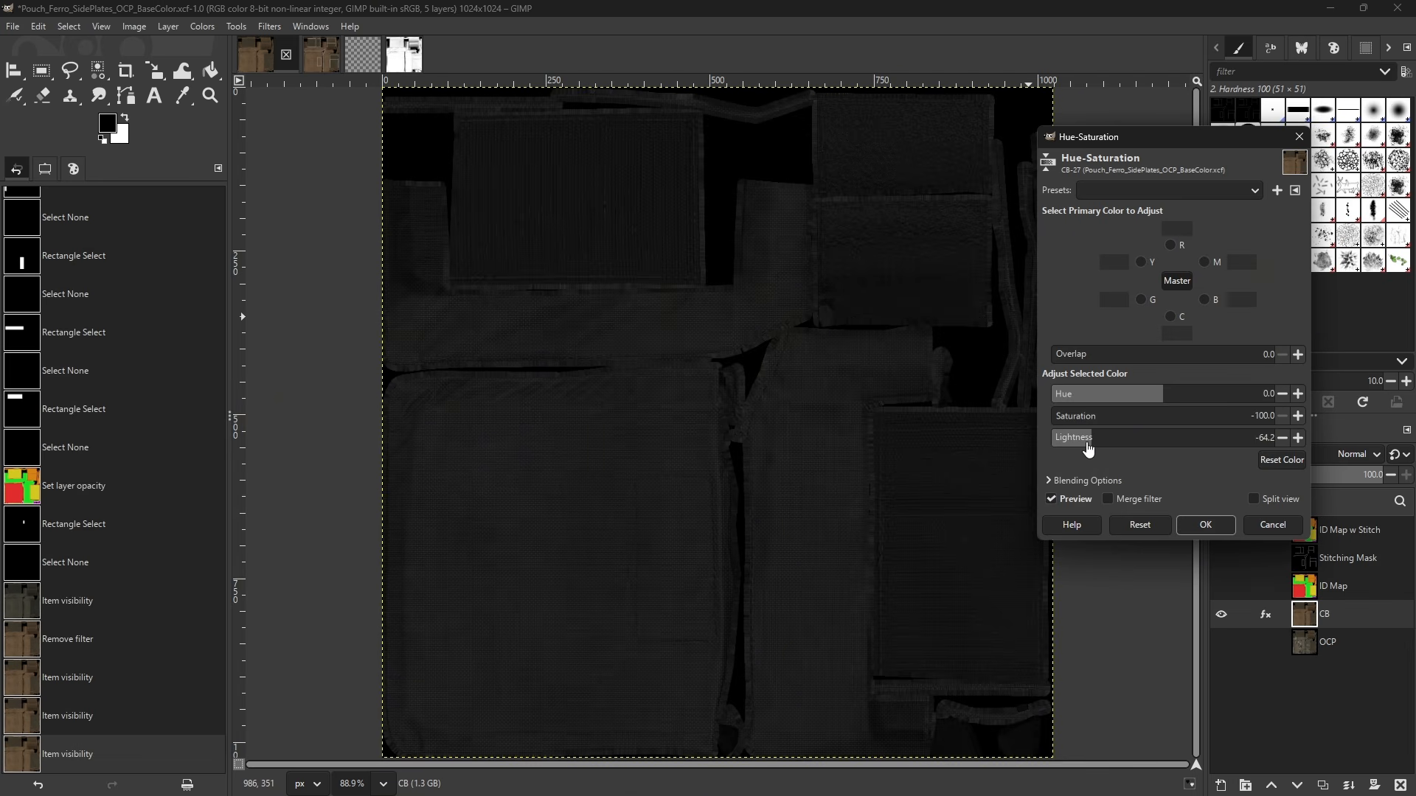
pyautogui.moveTo(1091, 448); pyautogui.dragTo(1067, 441)
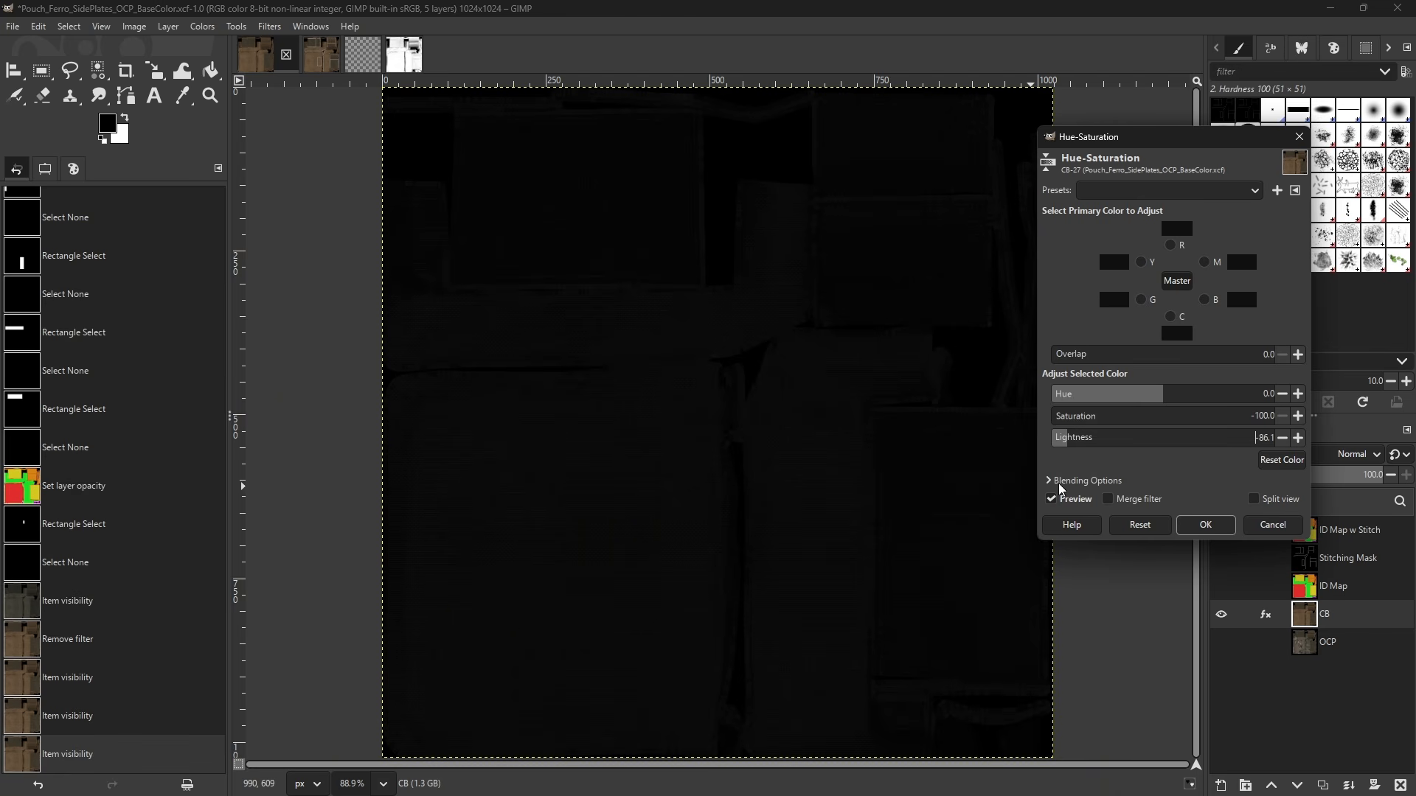
pyautogui.moveTo(1078, 442); pyautogui.dragTo(1087, 441)
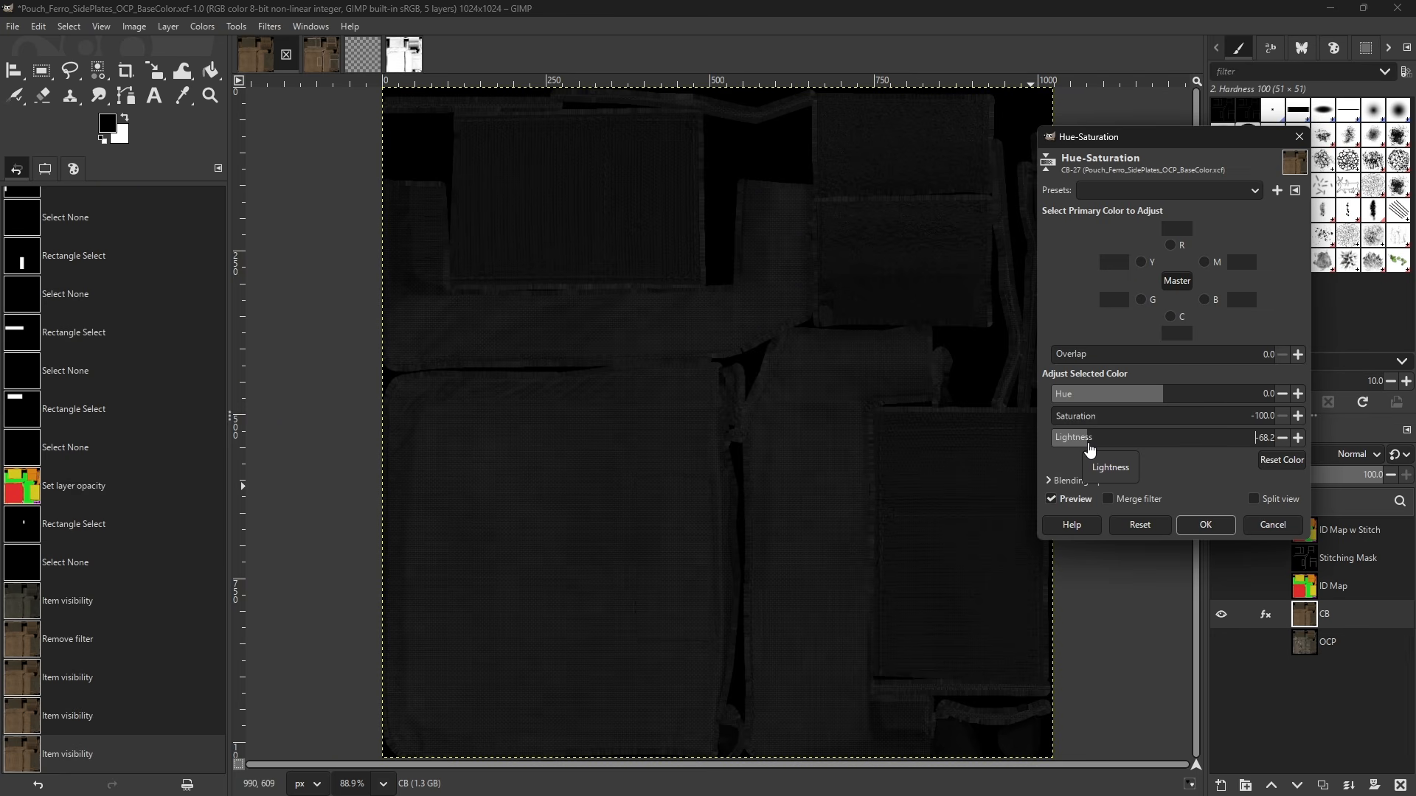
pyautogui.moveTo(1094, 443); pyautogui.dragTo(1143, 442)
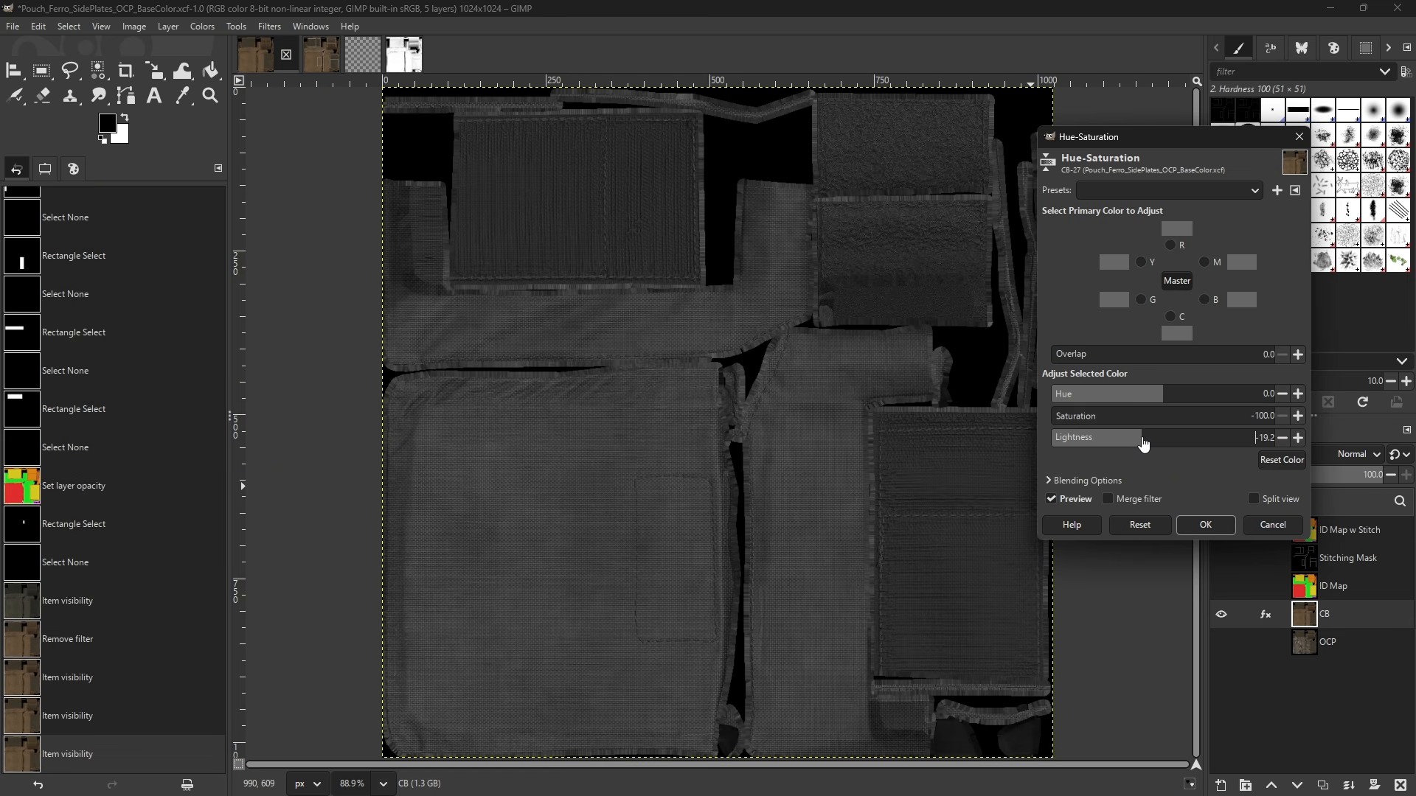
pyautogui.moveTo(1175, 445)
pyautogui.mouseDown()
pyautogui.moveTo(1206, 443)
pyautogui.moveTo(1187, 446)
pyautogui.mouseUp()
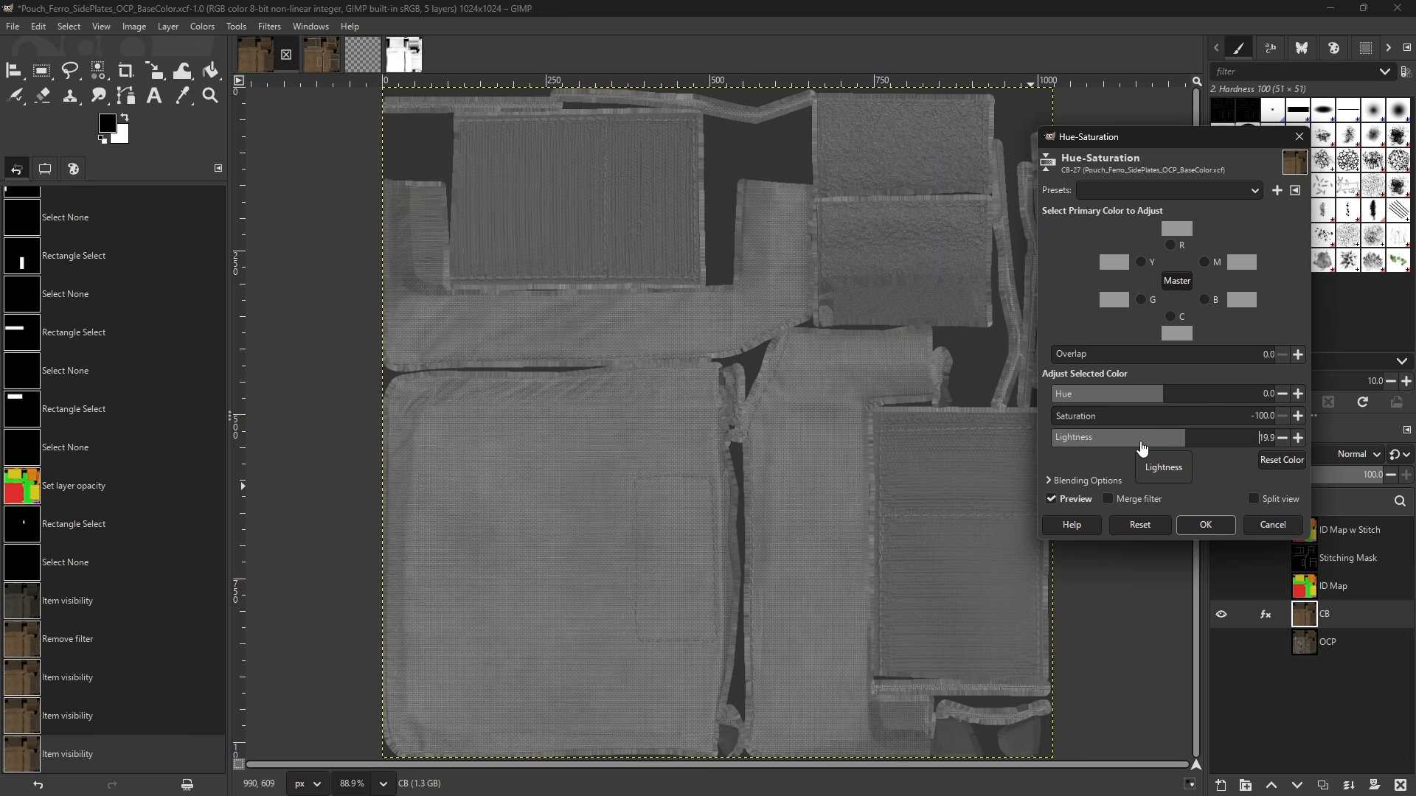
pyautogui.click(1097, 441)
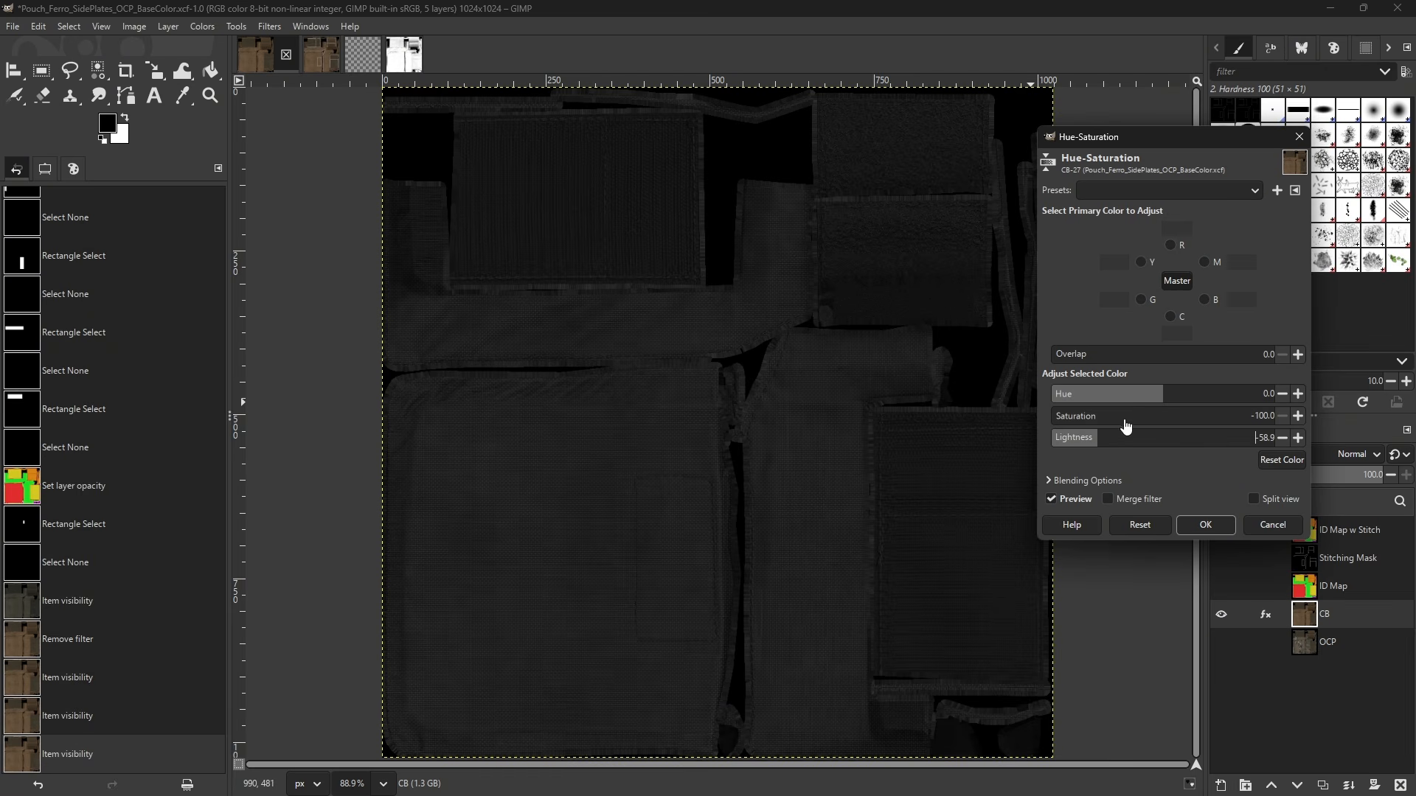
# - Tint the CB layer by setting hue to 26.2, saturation to -76.2 and lightness to -29.1
pyautogui.click(1173, 399)
pyautogui.click(1078, 421)
pyautogui.moveTo(1096, 440); pyautogui.dragTo(1117, 442)
pyautogui.click(1131, 440)
pyautogui.click(1179, 395)
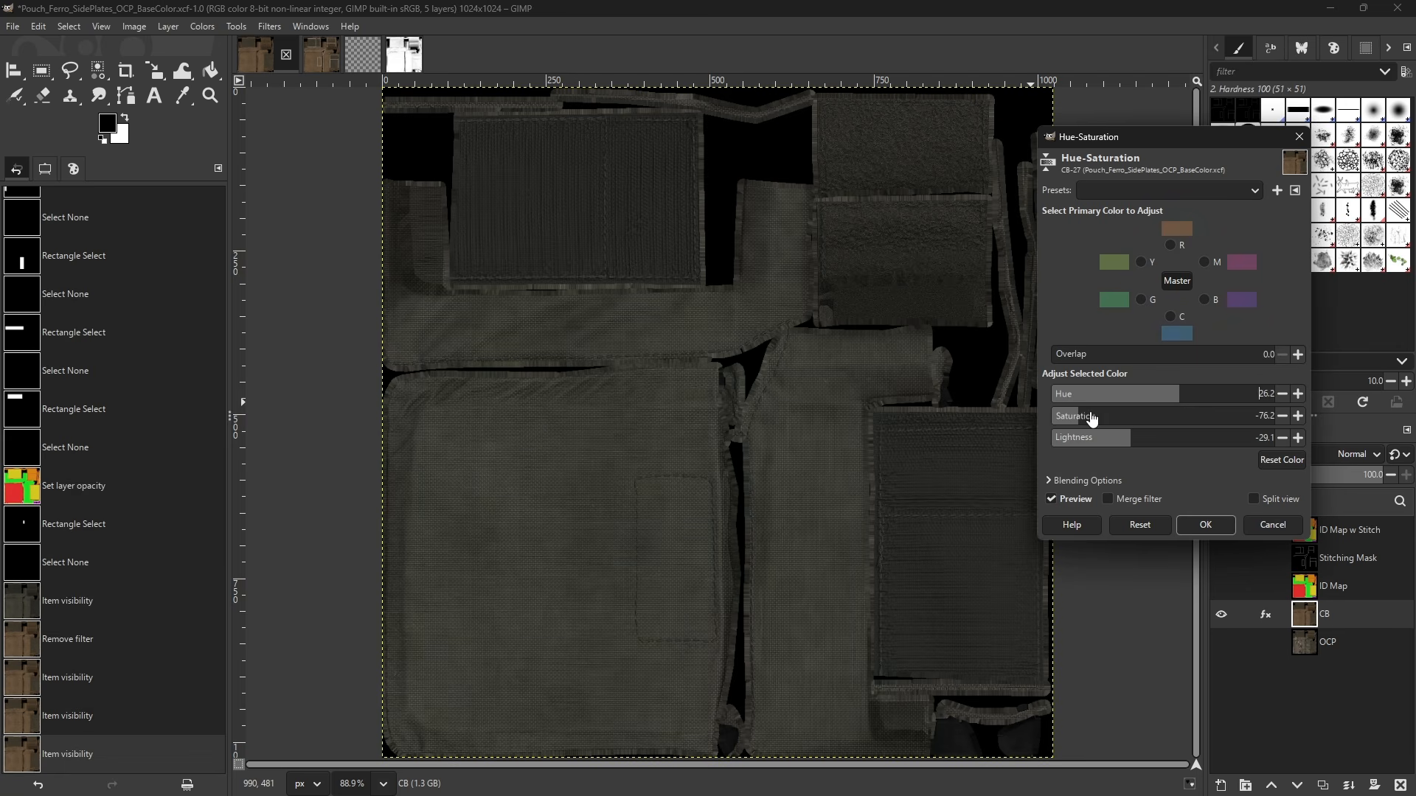
# - Raise the saturation slightly and apply the Hue-Saturation adjustment to the CB layer
pyautogui.click(1086, 417)
pyautogui.click(1093, 419)
pyautogui.click(1088, 419)
pyautogui.click(1205, 525)
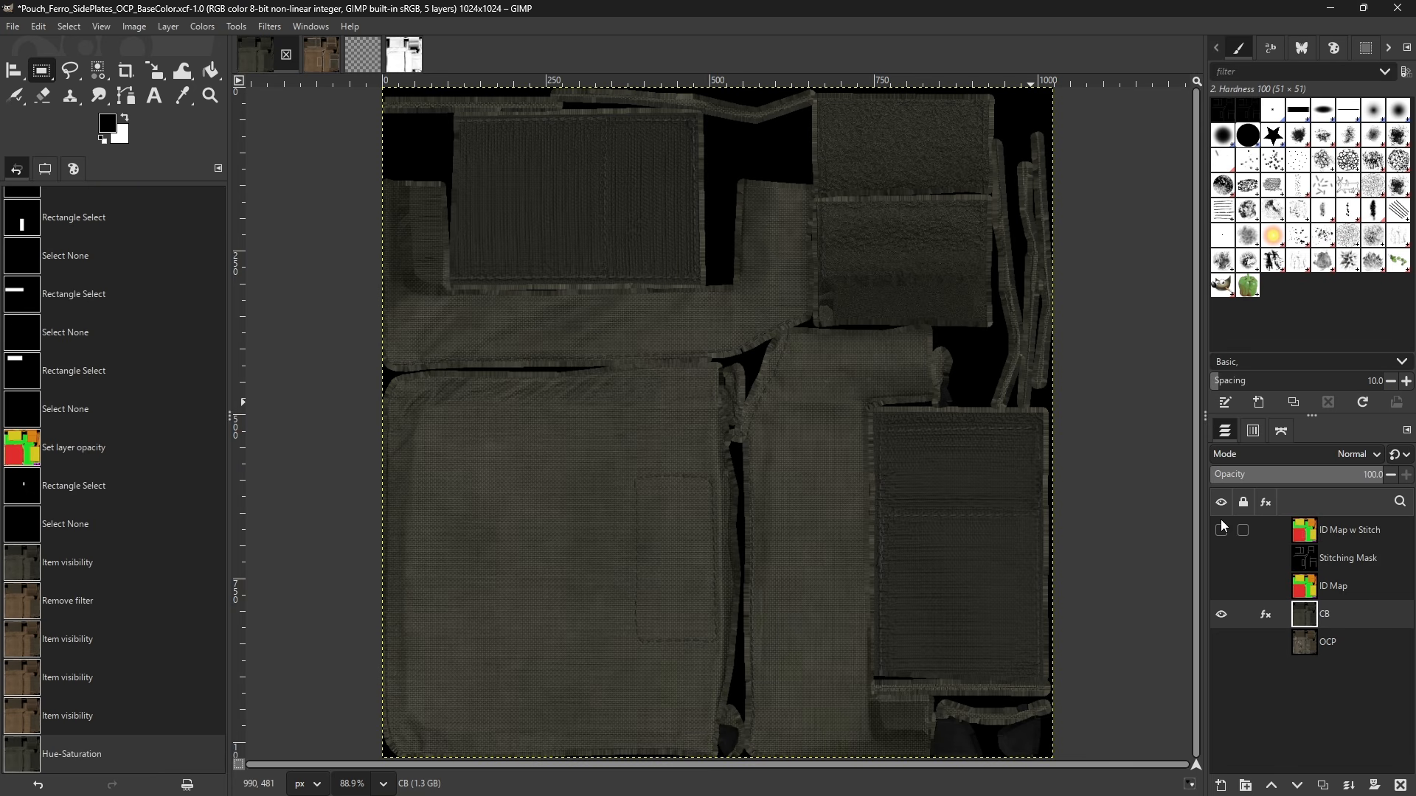
pyautogui.press('r')
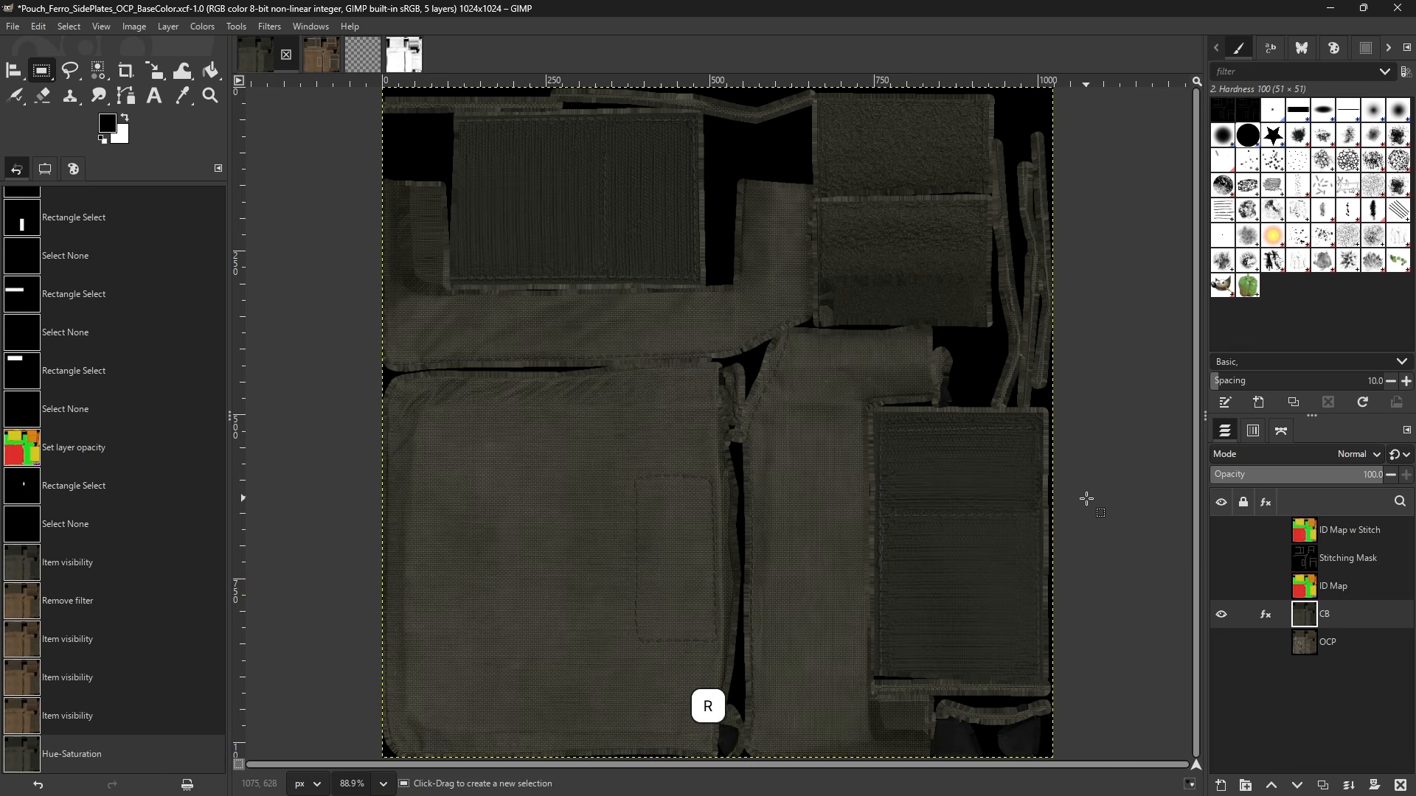
pyautogui.moveTo(449, 118); pyautogui.dragTo(706, 282)
pyautogui.click(768, 338)
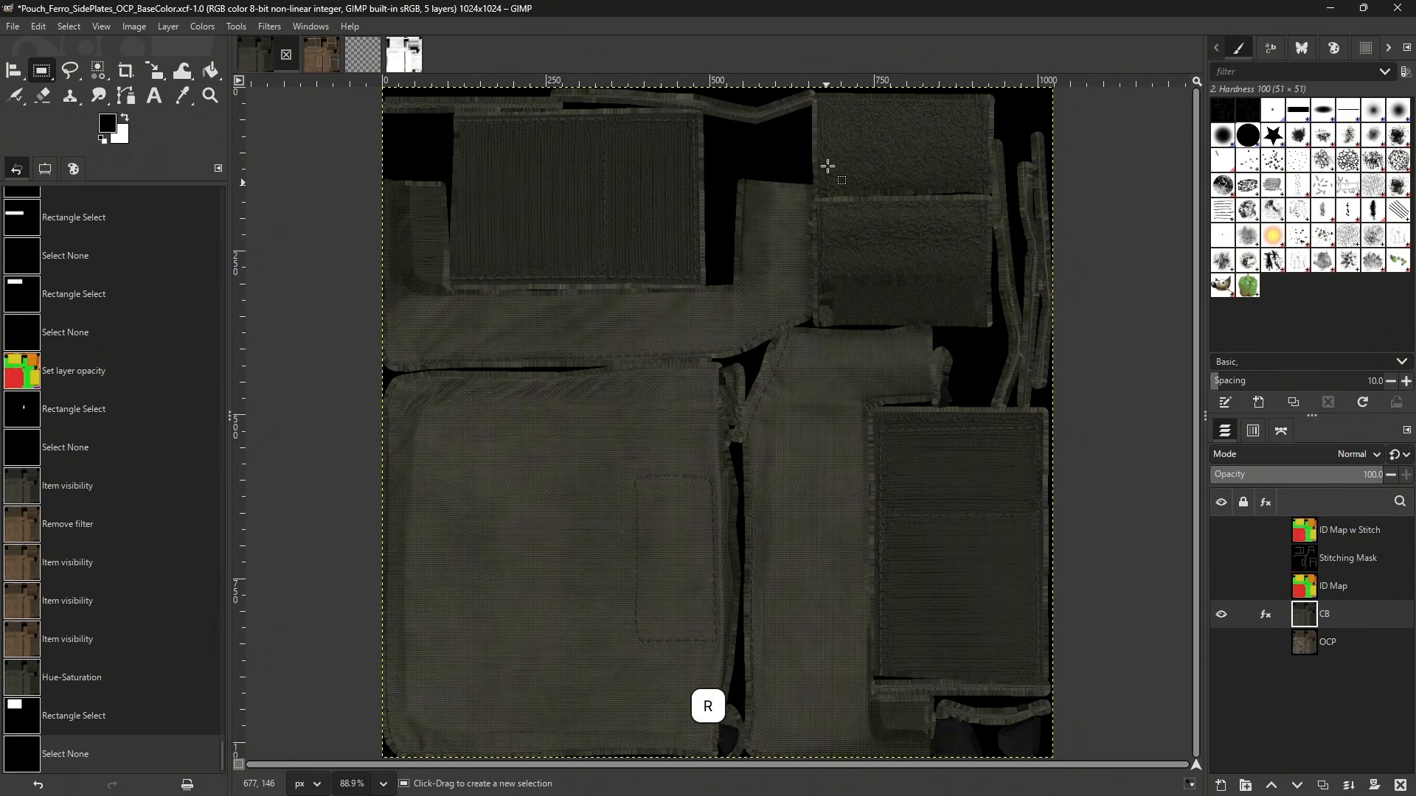
# - Show the ID Map layer and make it the active layer
pyautogui.click(1225, 586)
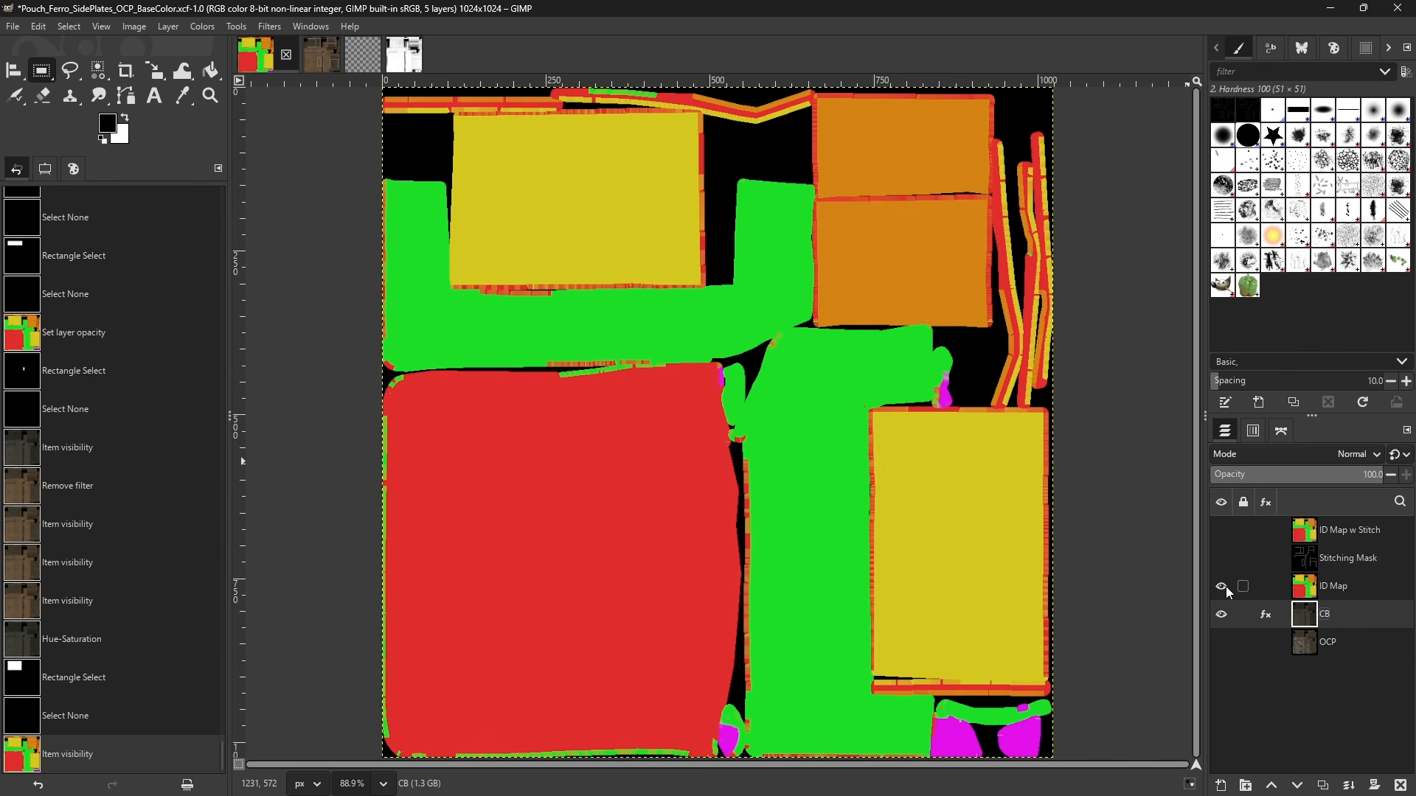
pyautogui.click(1325, 593)
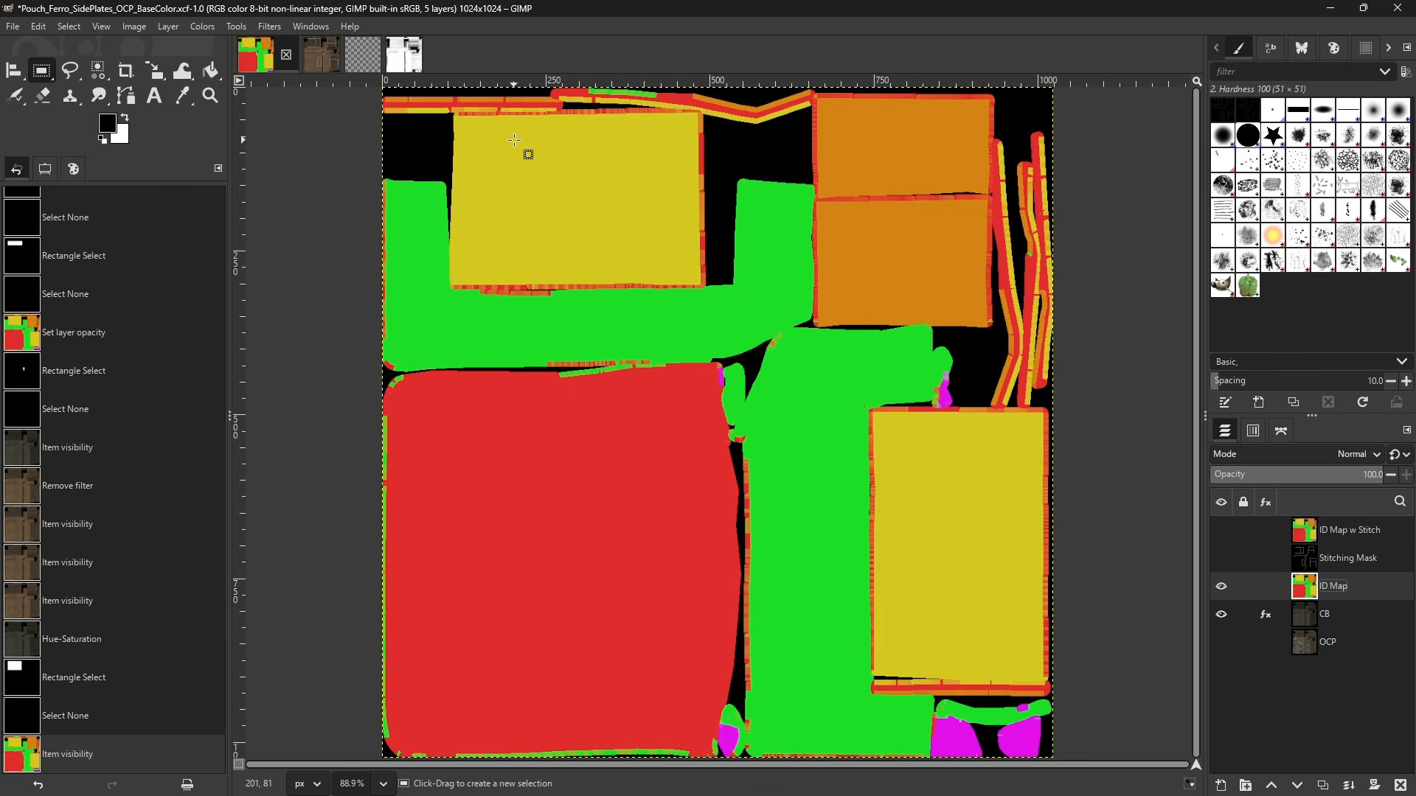
# - Fade the ID Map layer to 0 opacity, outline the small pieces in the texture's lower-right corner, and clear the selection
pyautogui.click(1239, 475)
pyautogui.moveTo(1228, 476); pyautogui.dragTo(1206, 477)
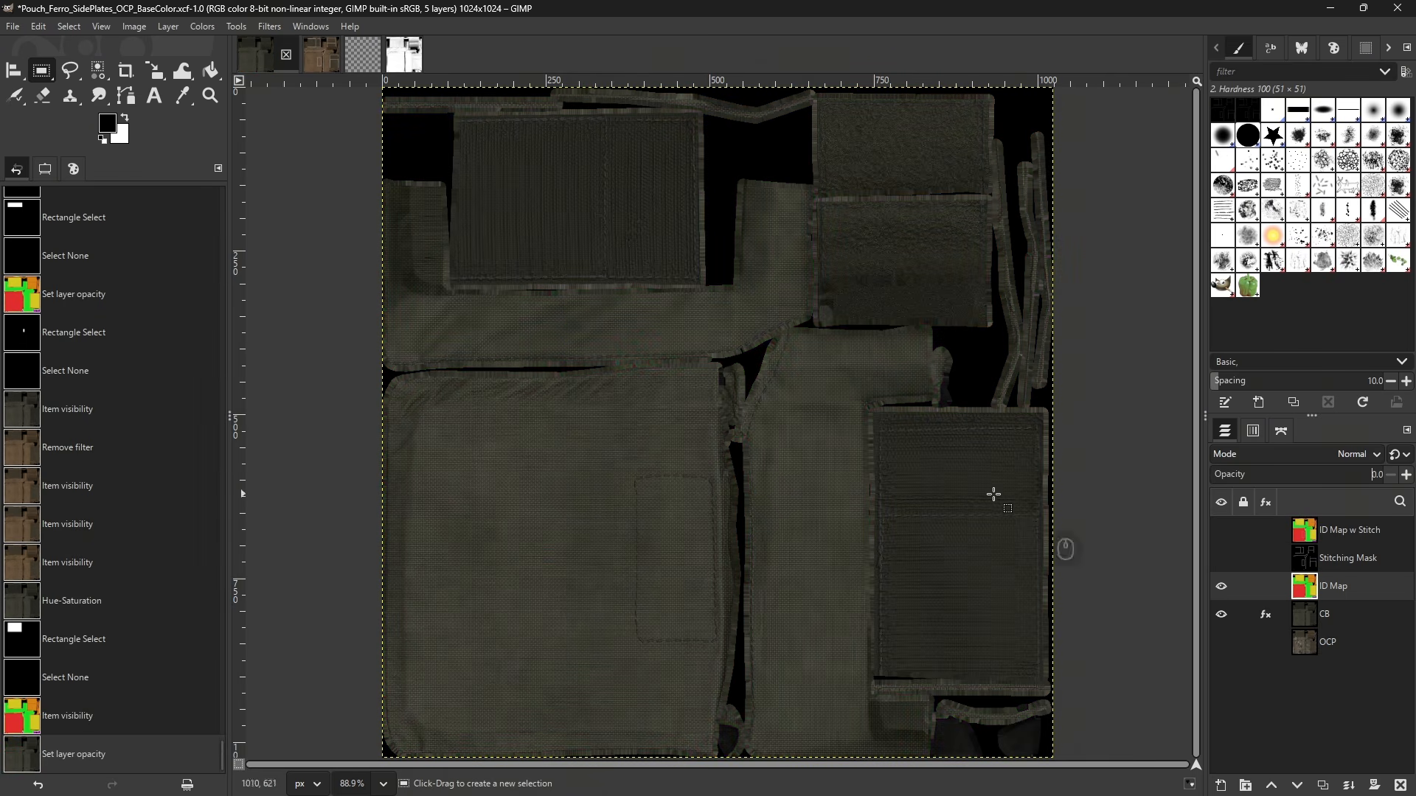
pyautogui.moveTo(929, 716); pyautogui.dragTo(1046, 756)
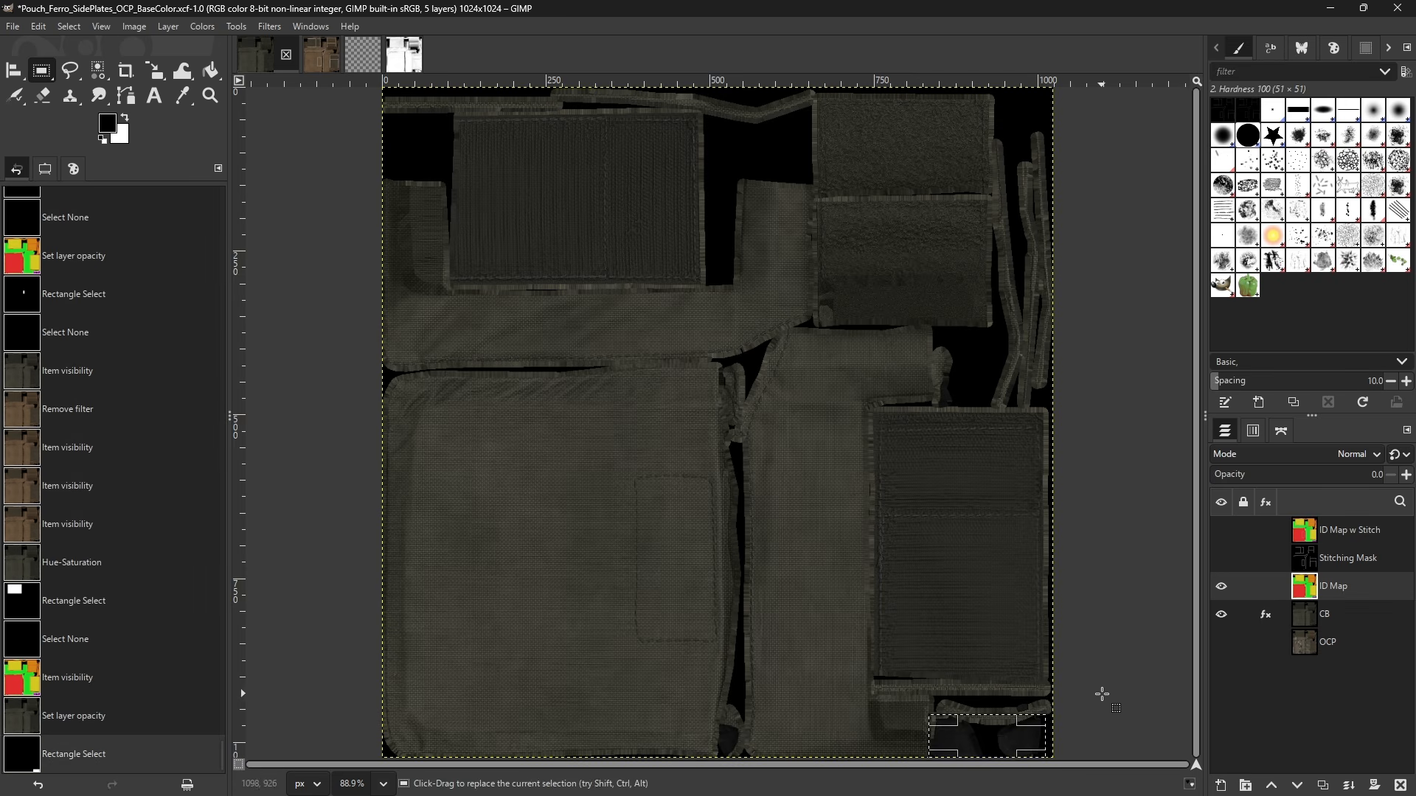
pyautogui.hotkey('ctrl', 'shift', 'a')
# - Set the ID Map layer's opacity to 12, outline the orange and yellow panels with rectangular selections, and clear the selection
pyautogui.moveTo(1246, 466)
pyautogui.mouseDown()
pyautogui.moveTo(1270, 477)
pyautogui.moveTo(1231, 477)
pyautogui.mouseUp()
pyautogui.moveTo(815, 96); pyautogui.dragTo(986, 325)
pyautogui.click(945, 351)
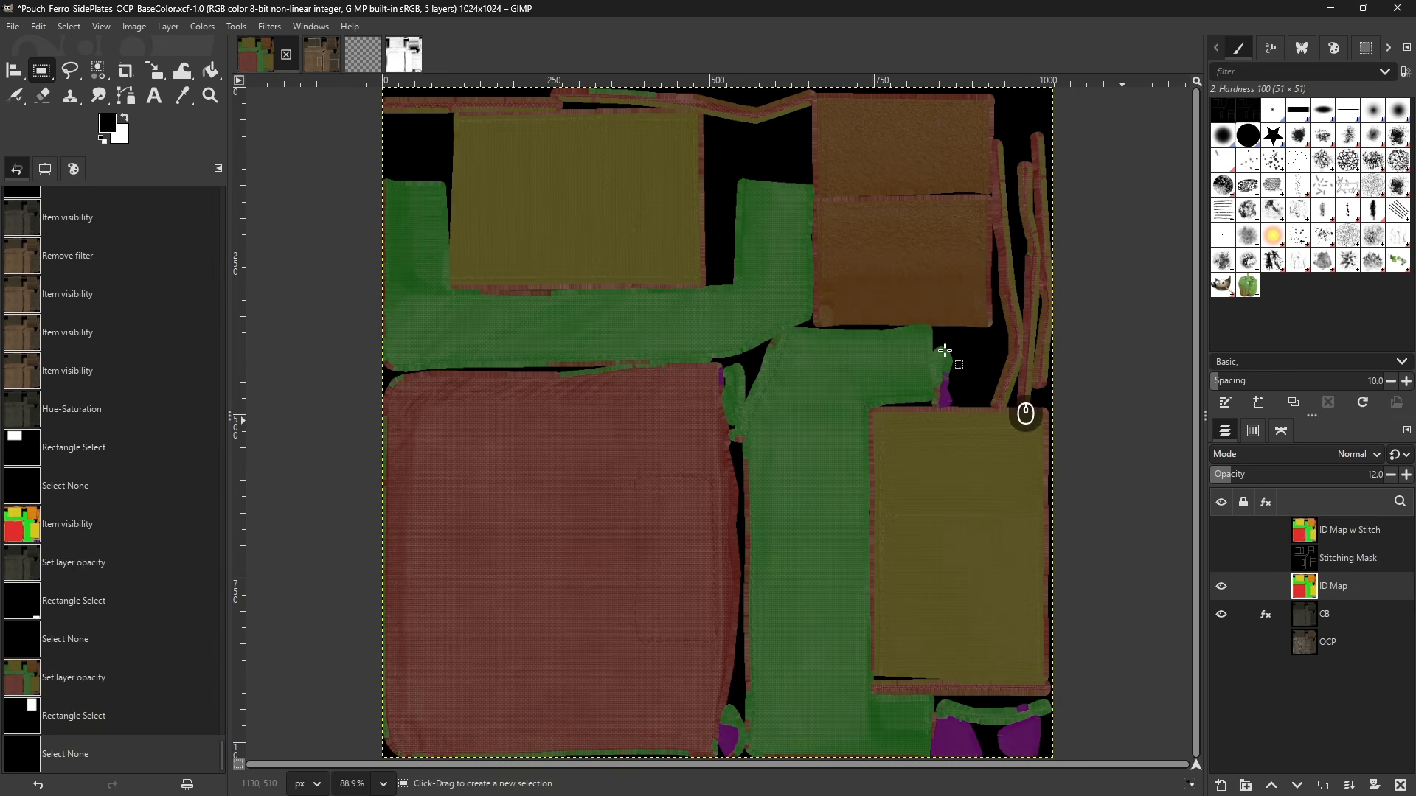
pyautogui.moveTo(445, 113); pyautogui.dragTo(706, 297)
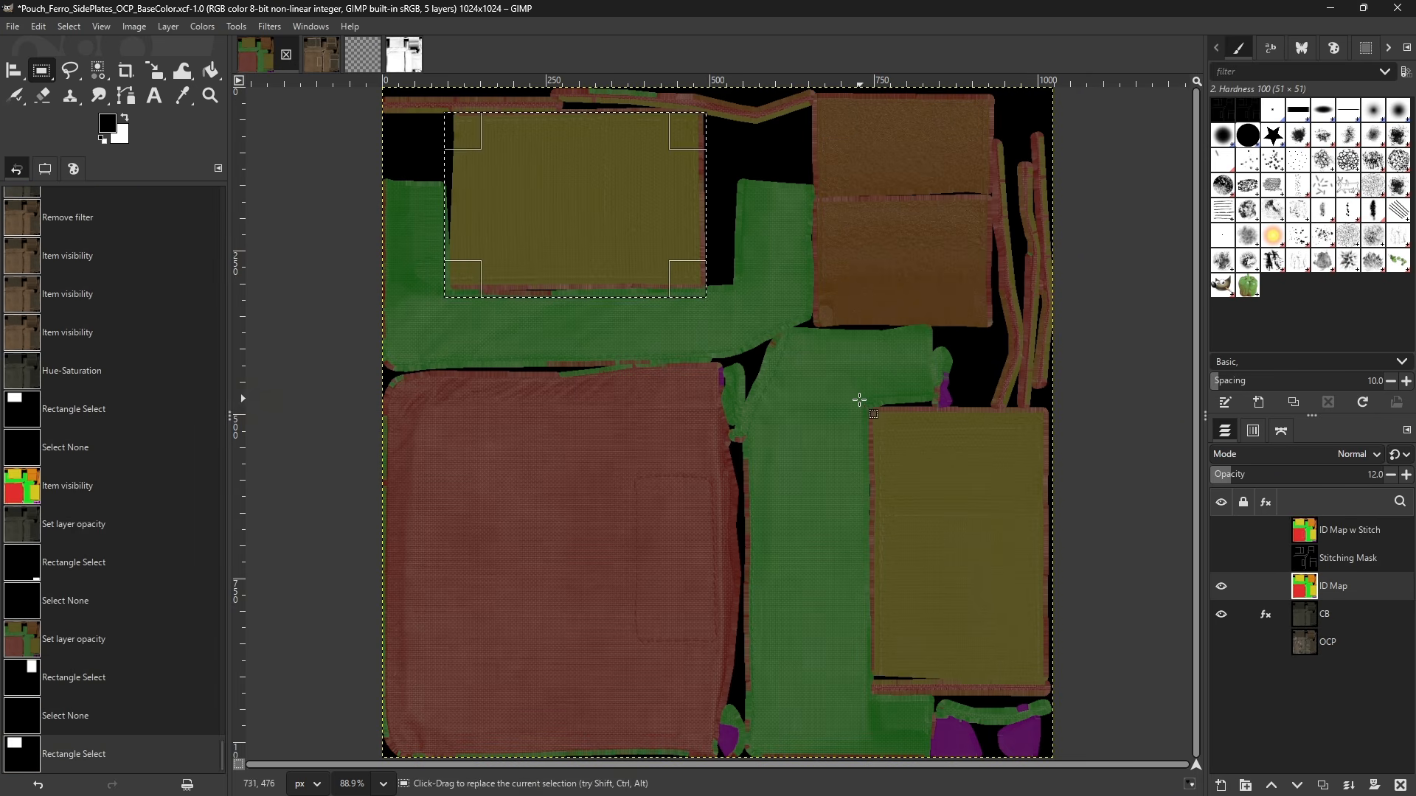
pyautogui.moveTo(860, 401); pyautogui.dragTo(1060, 697)
pyautogui.click(1088, 642)
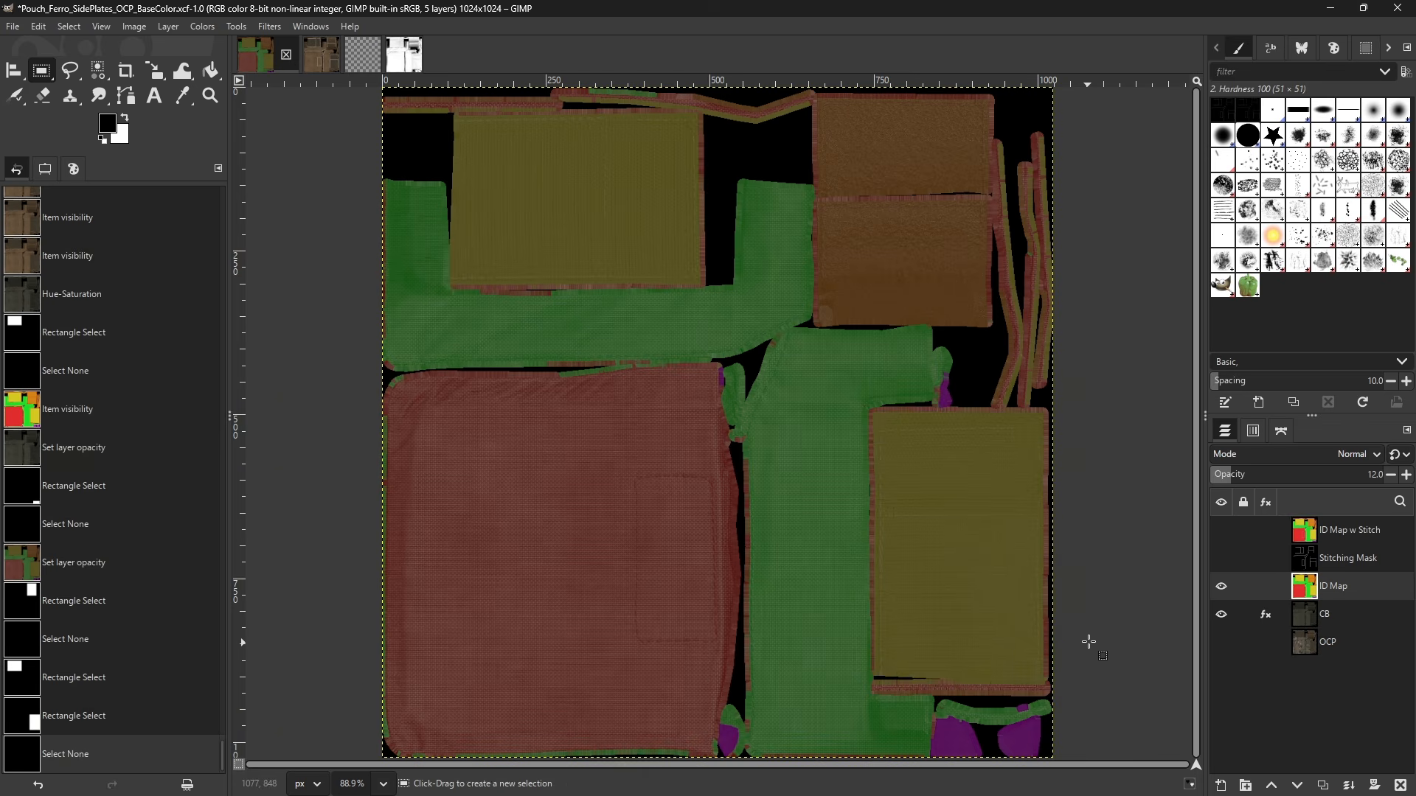
# - Restore the ID Map layer to full opacity and select all its orange regions by color
pyautogui.moveTo(1265, 474); pyautogui.dragTo(1386, 475)
pyautogui.press('shift')
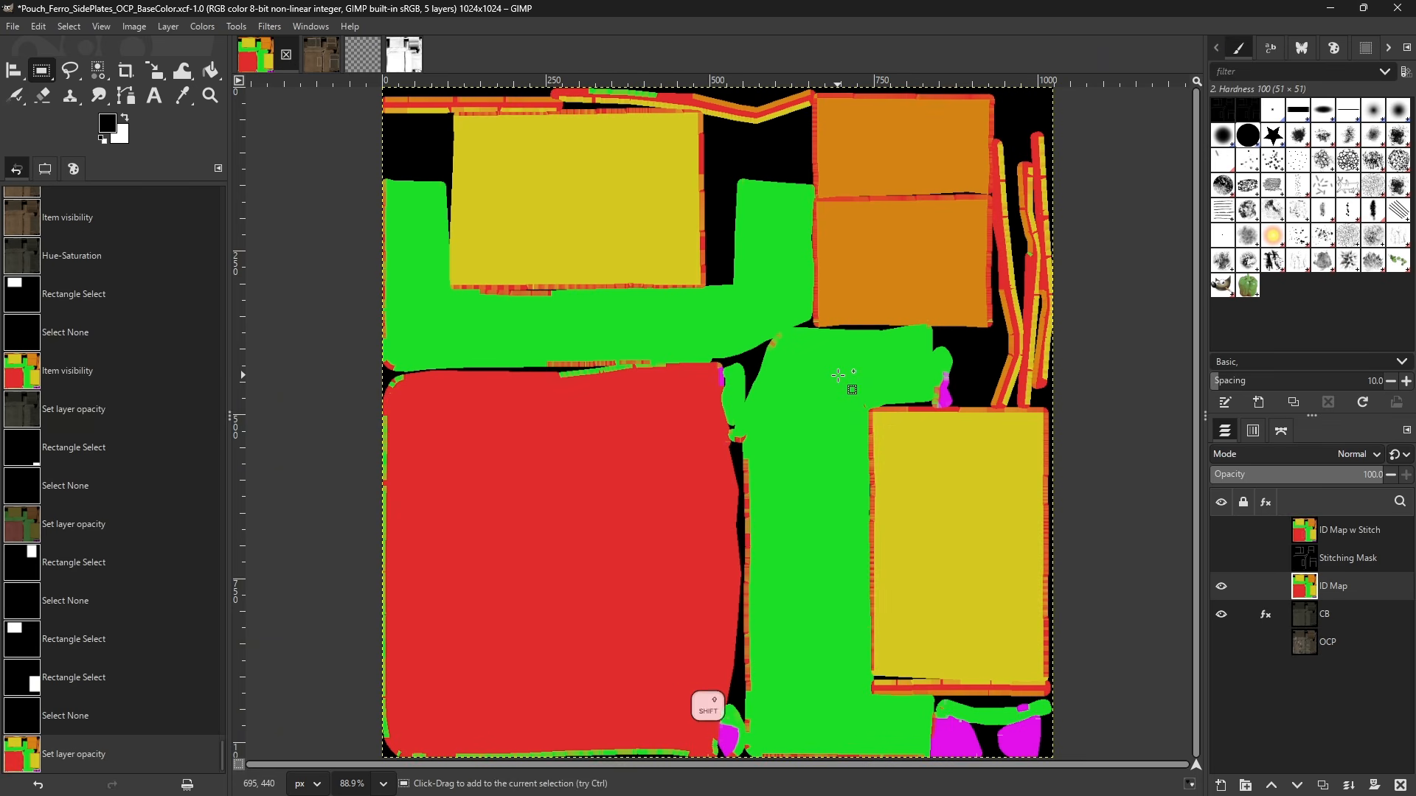
pyautogui.hotkey('shift', 'o')
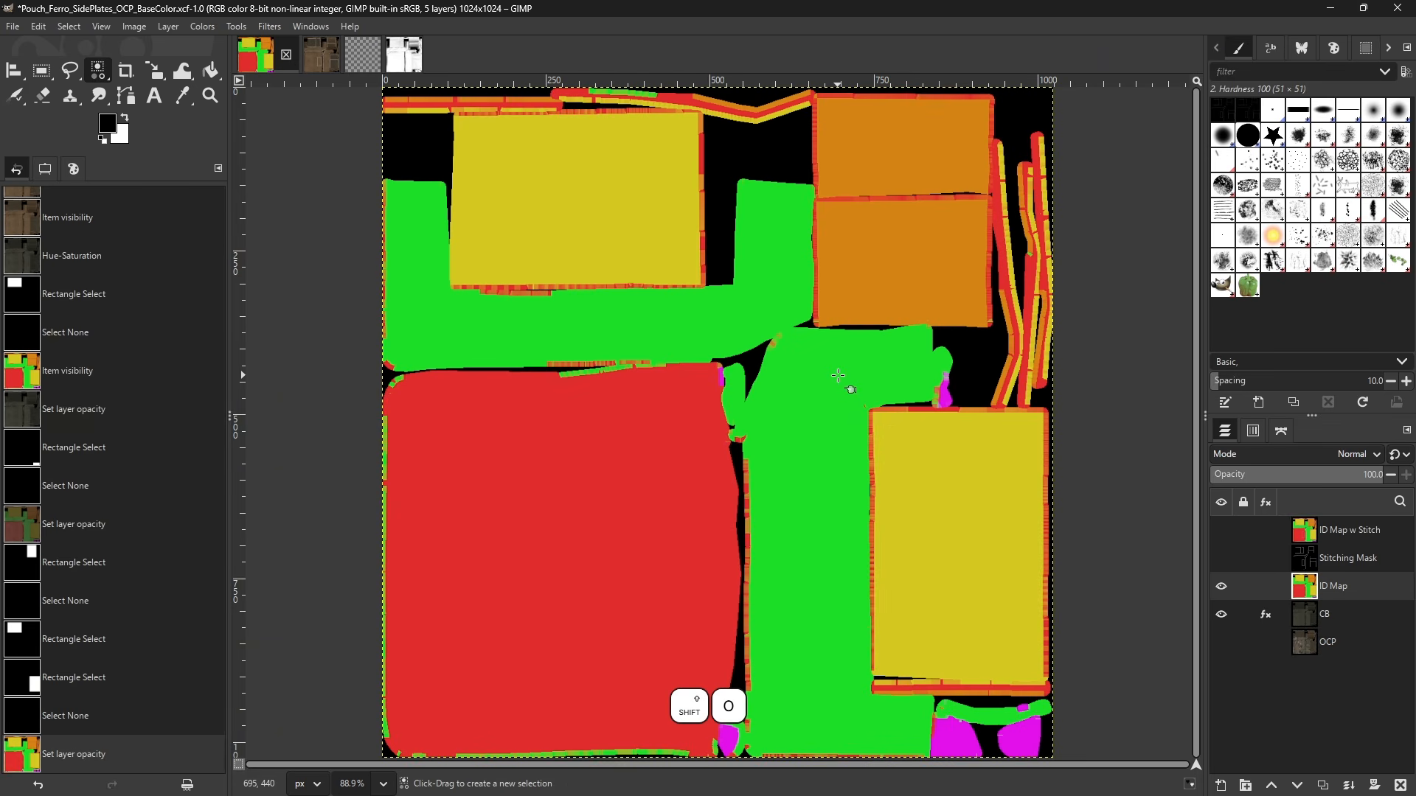
pyautogui.click(907, 311)
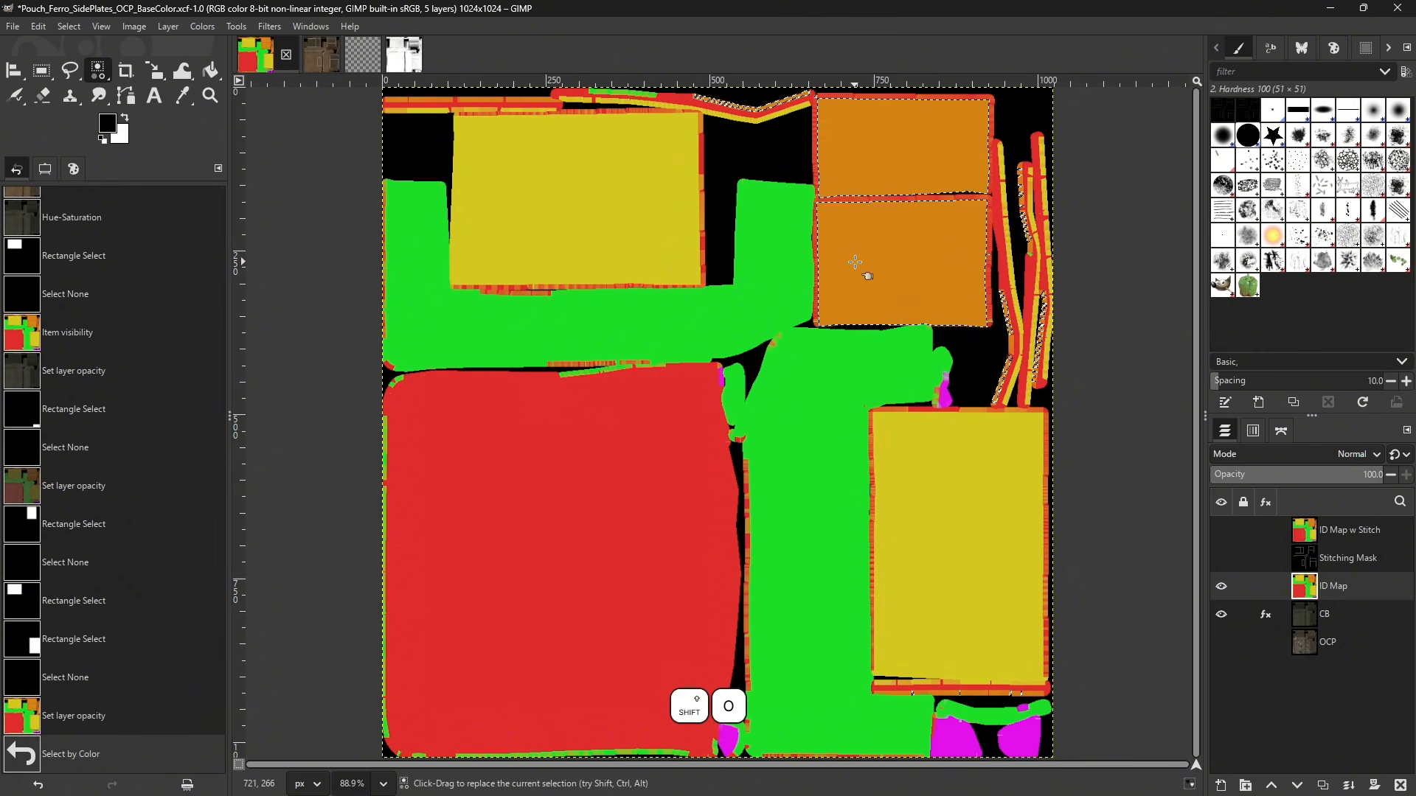
# - Hide the ID Map, copy the selected areas of the CB layer into a new layer, clear the selection, and check the copy in isolation
pyautogui.click(1221, 587)
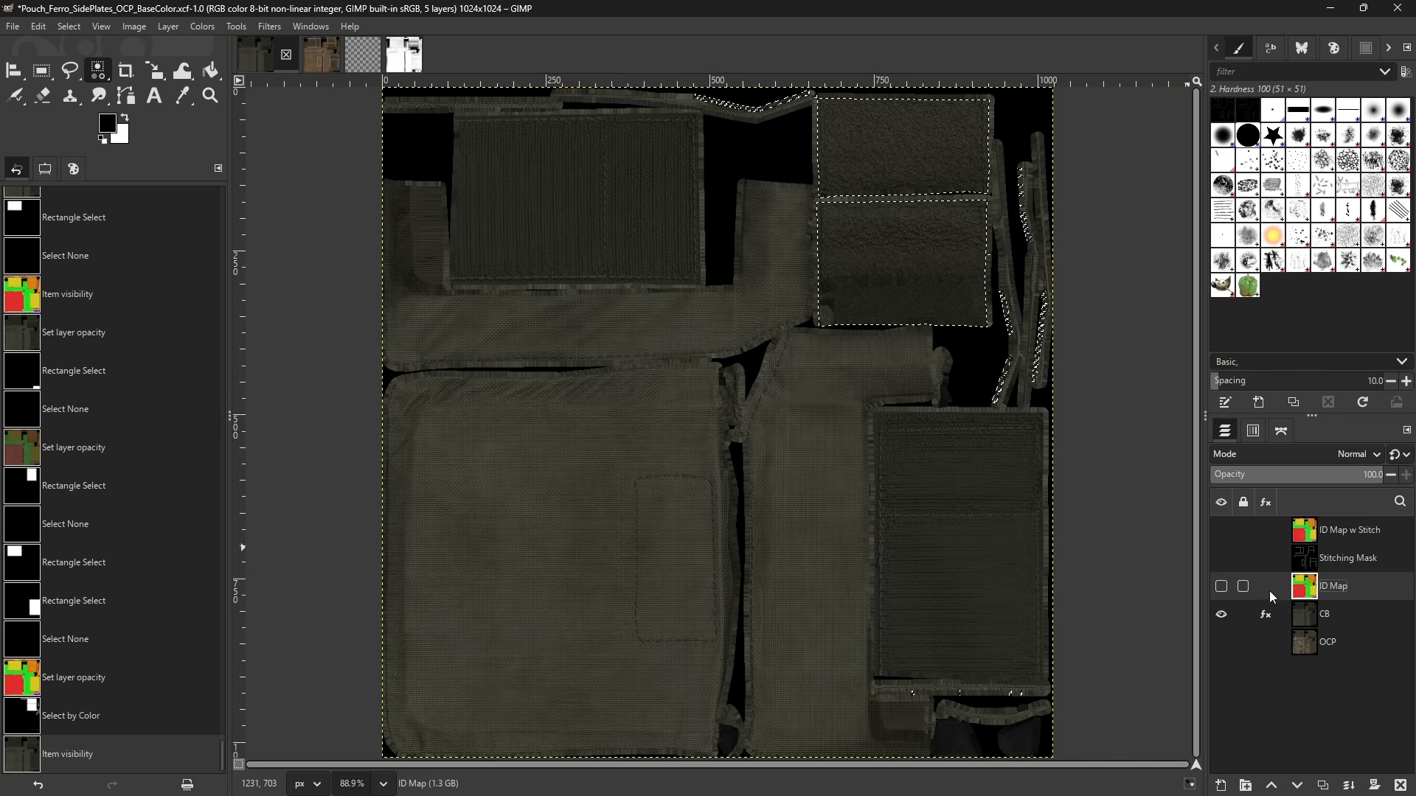
pyautogui.click(1321, 616)
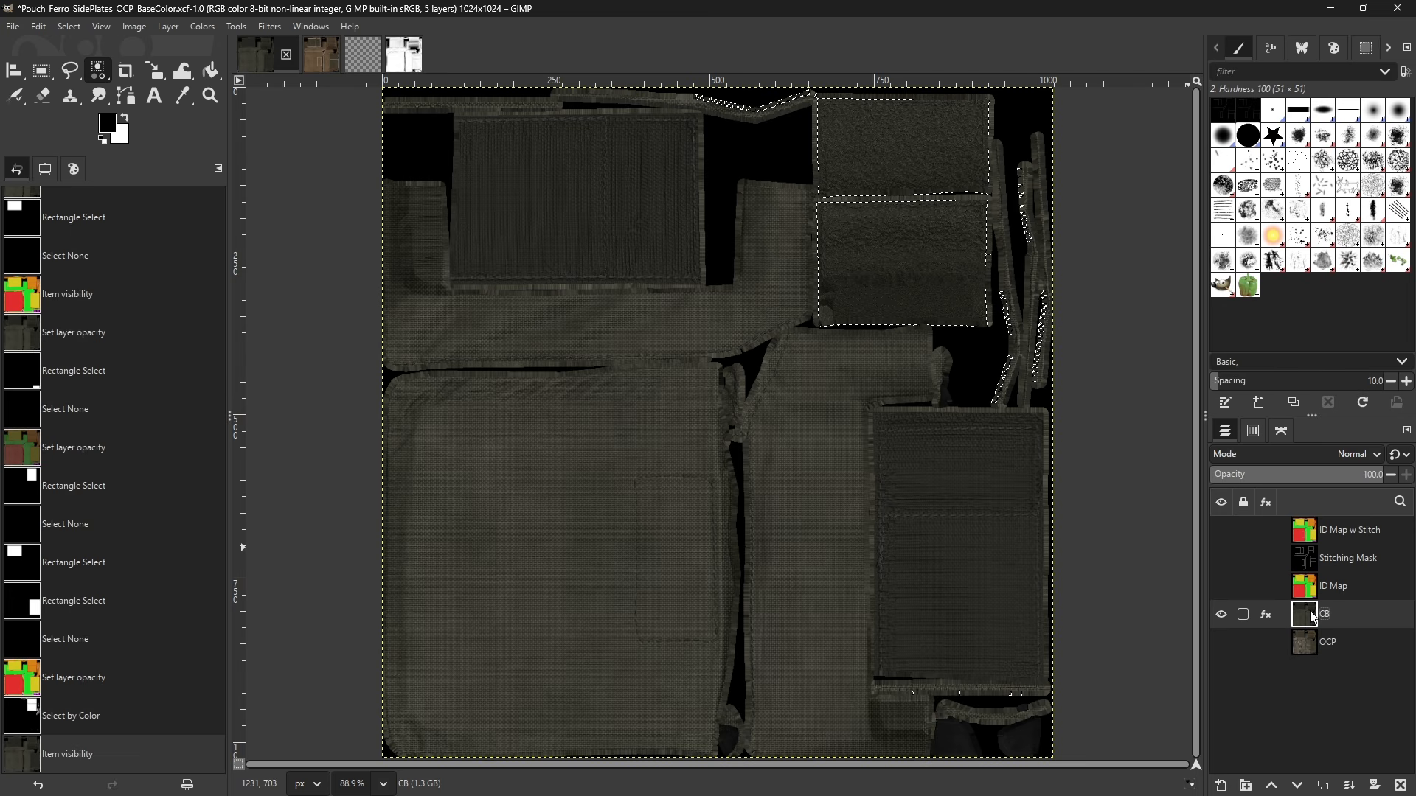
pyautogui.hotkey('ctrl', 'c')
pyautogui.hotkey('ctrl', 'v')
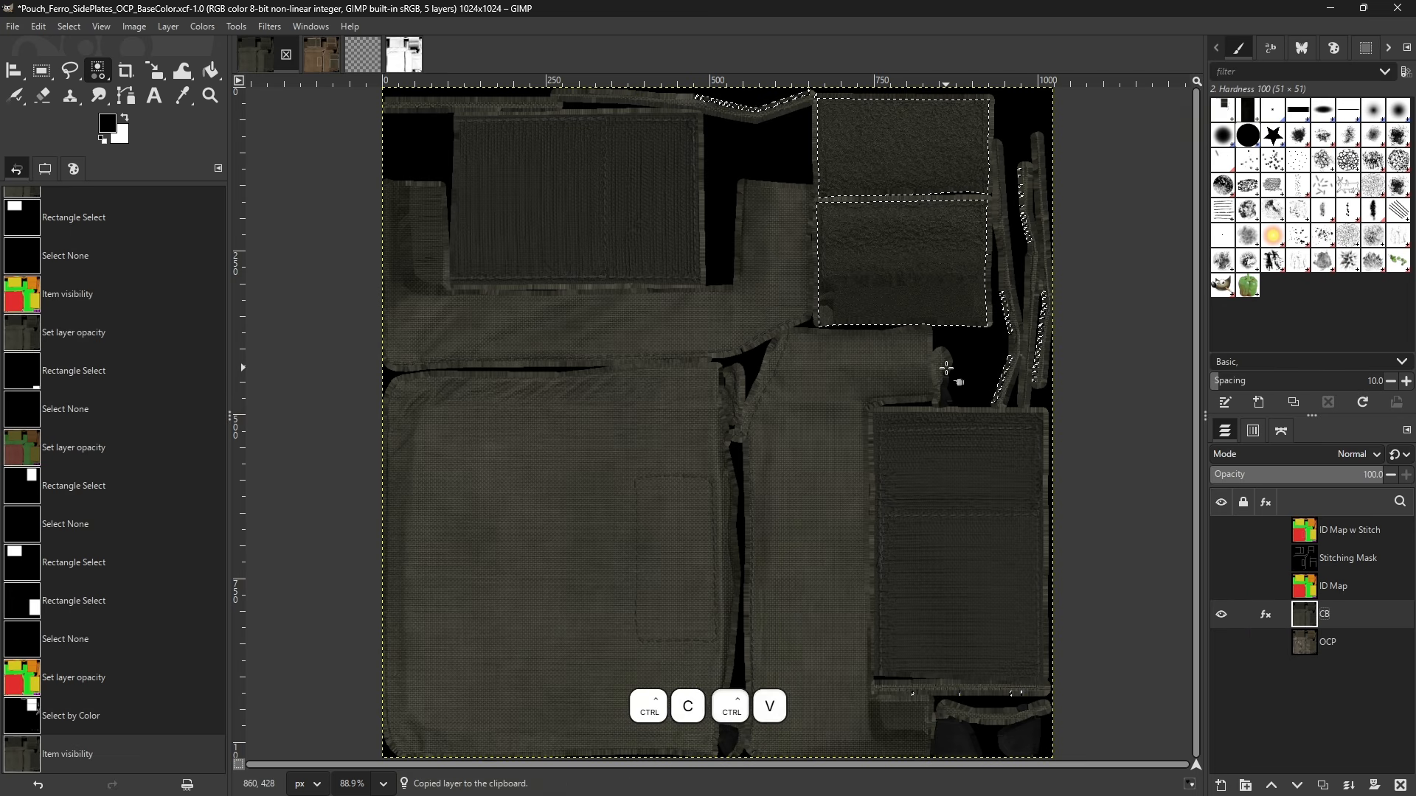
pyautogui.hotkey('ctrl', 'shift', 'a')
pyautogui.press('r')
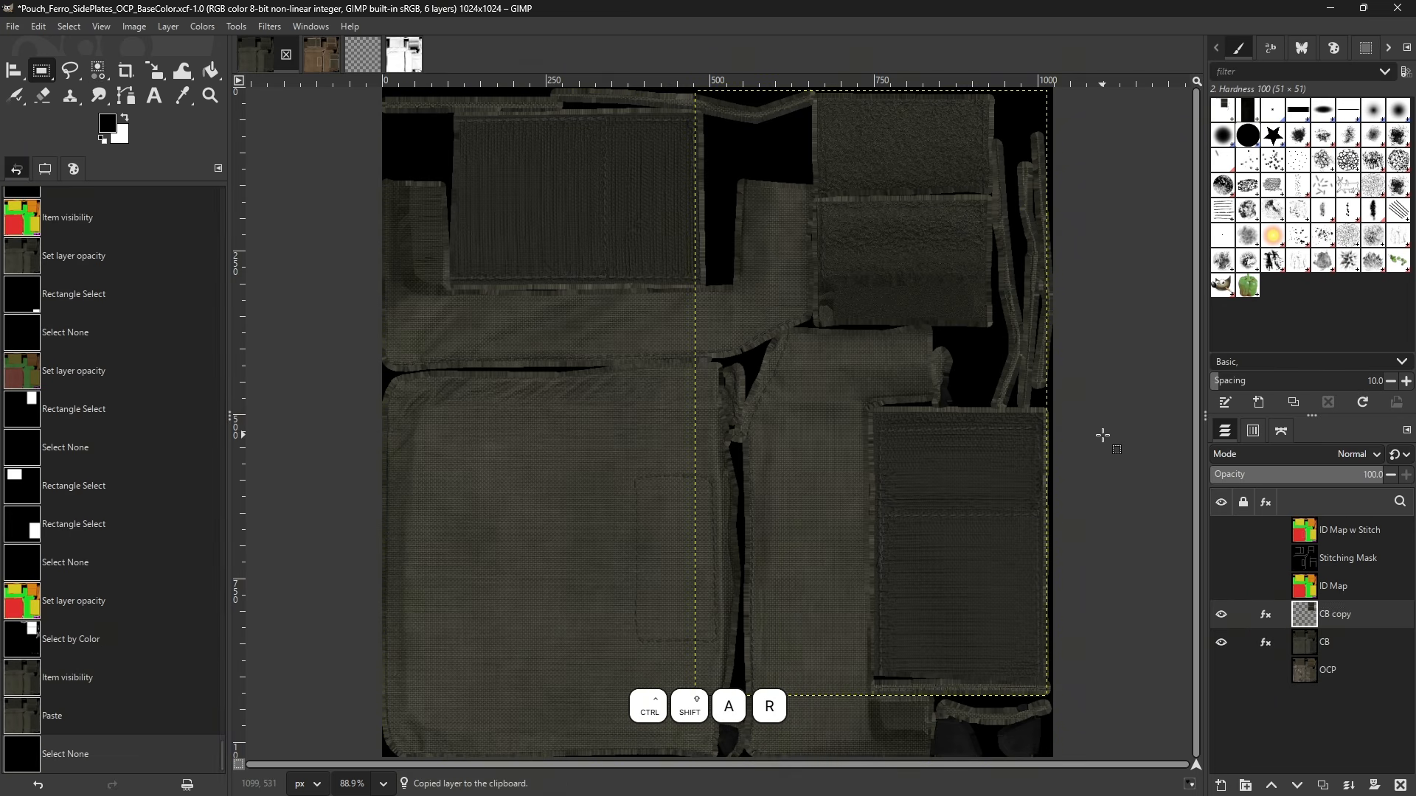
pyautogui.click(1222, 642)
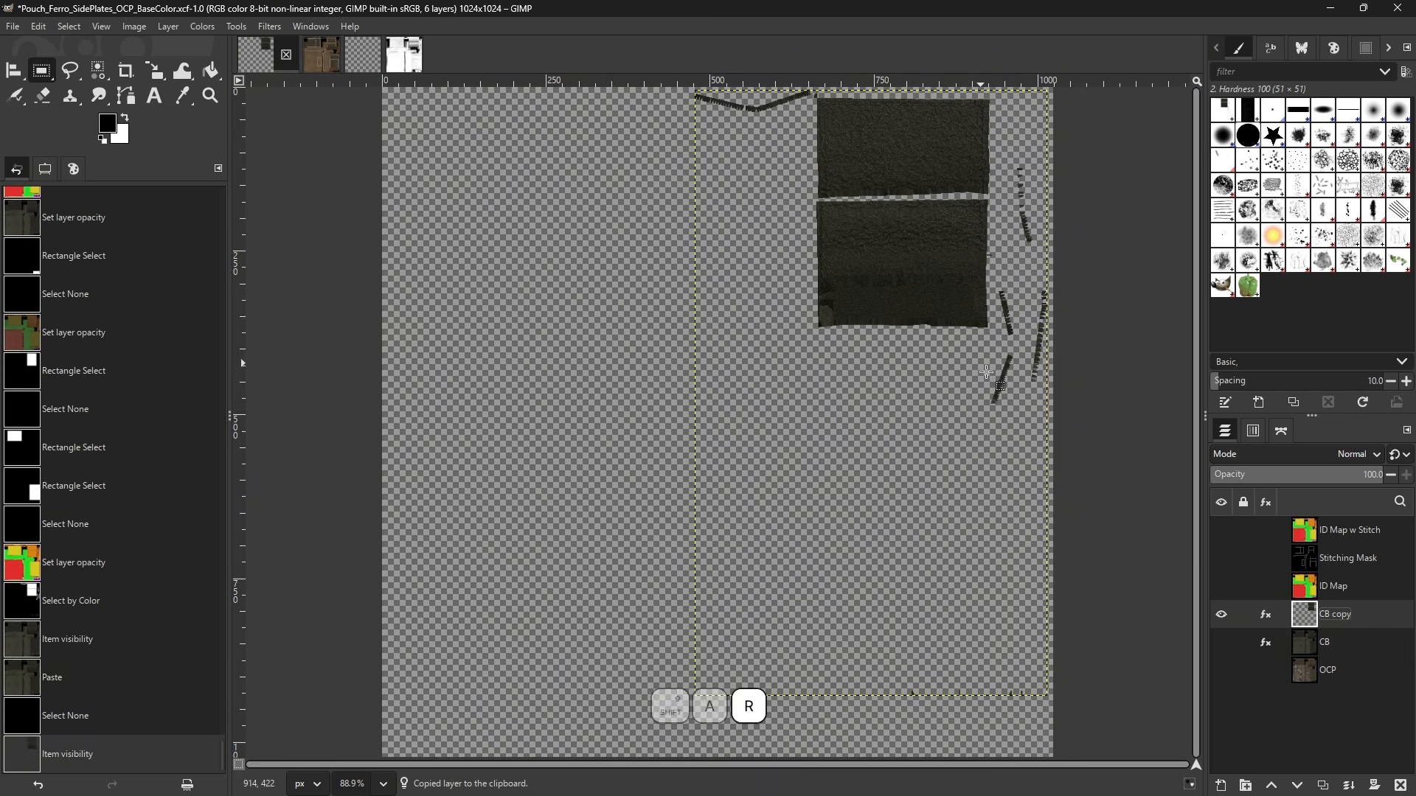
pyautogui.click(1222, 642)
# - Select the ID Map's yellow regions by color and copy the matching areas of the CB layer into a new layer with the map hidden
pyautogui.click(1221, 586)
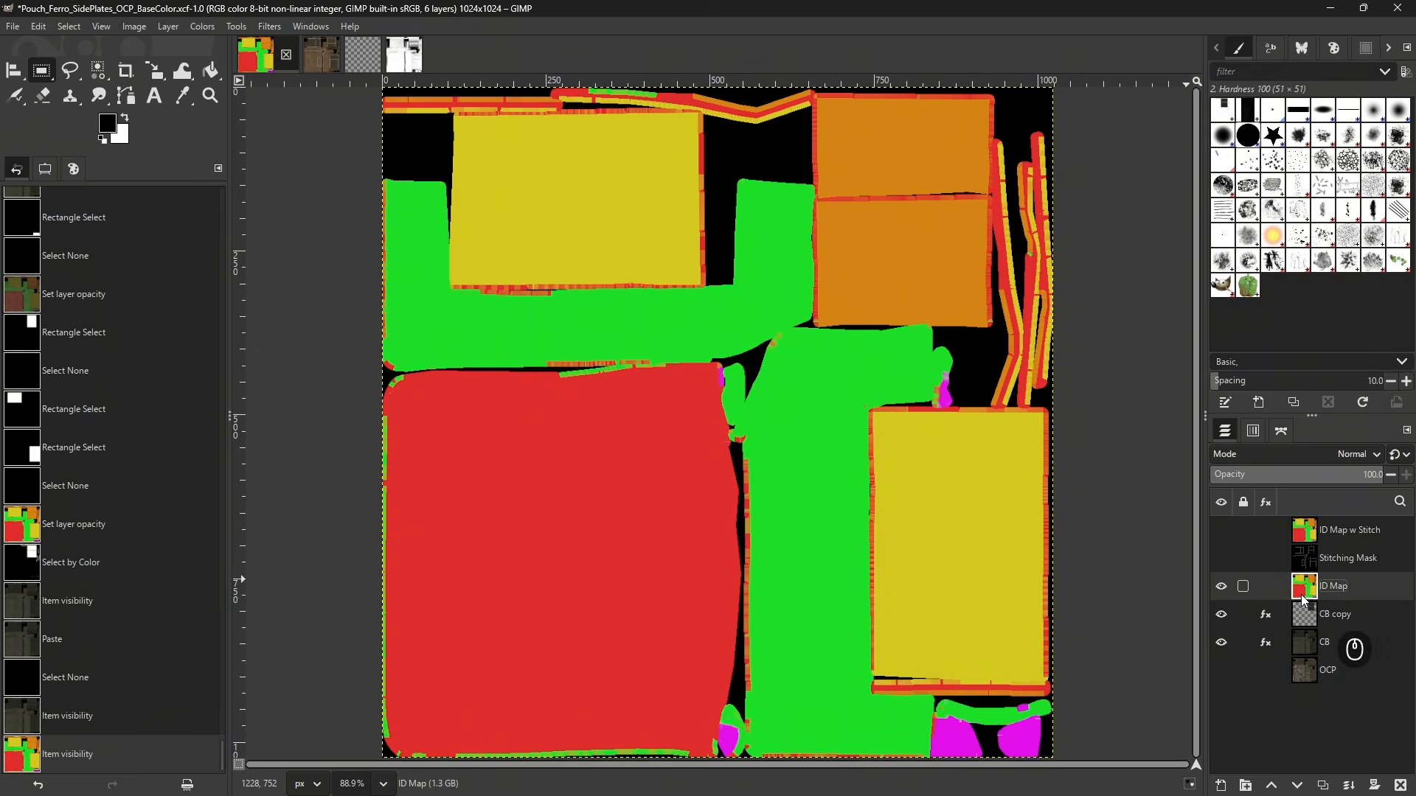
pyautogui.hotkey('shift', 'o')
pyautogui.click(601, 201)
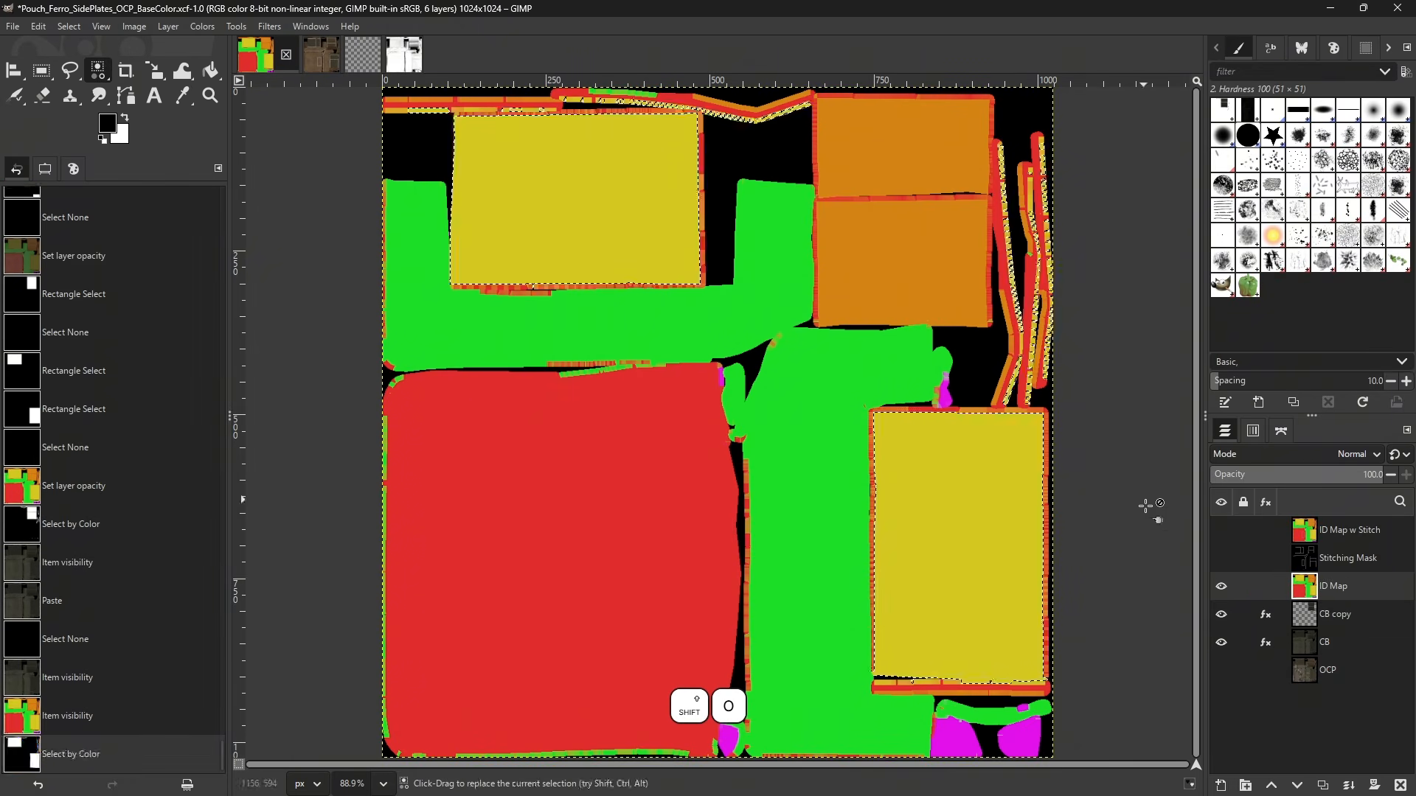
pyautogui.click(1221, 587)
pyautogui.click(1304, 642)
pyautogui.hotkey('ctrl', 'c')
pyautogui.hotkey('ctrl', 'v')
# - Undo the mistaken paste from the ID Map layer and the deselection, back to the magenta color selection
pyautogui.hotkey('ctrl', 'z')
pyautogui.hotkey('ctrl', 'z')
pyautogui.hotkey('ctrl', 'z')
pyautogui.hotkey('ctrl', 'z')
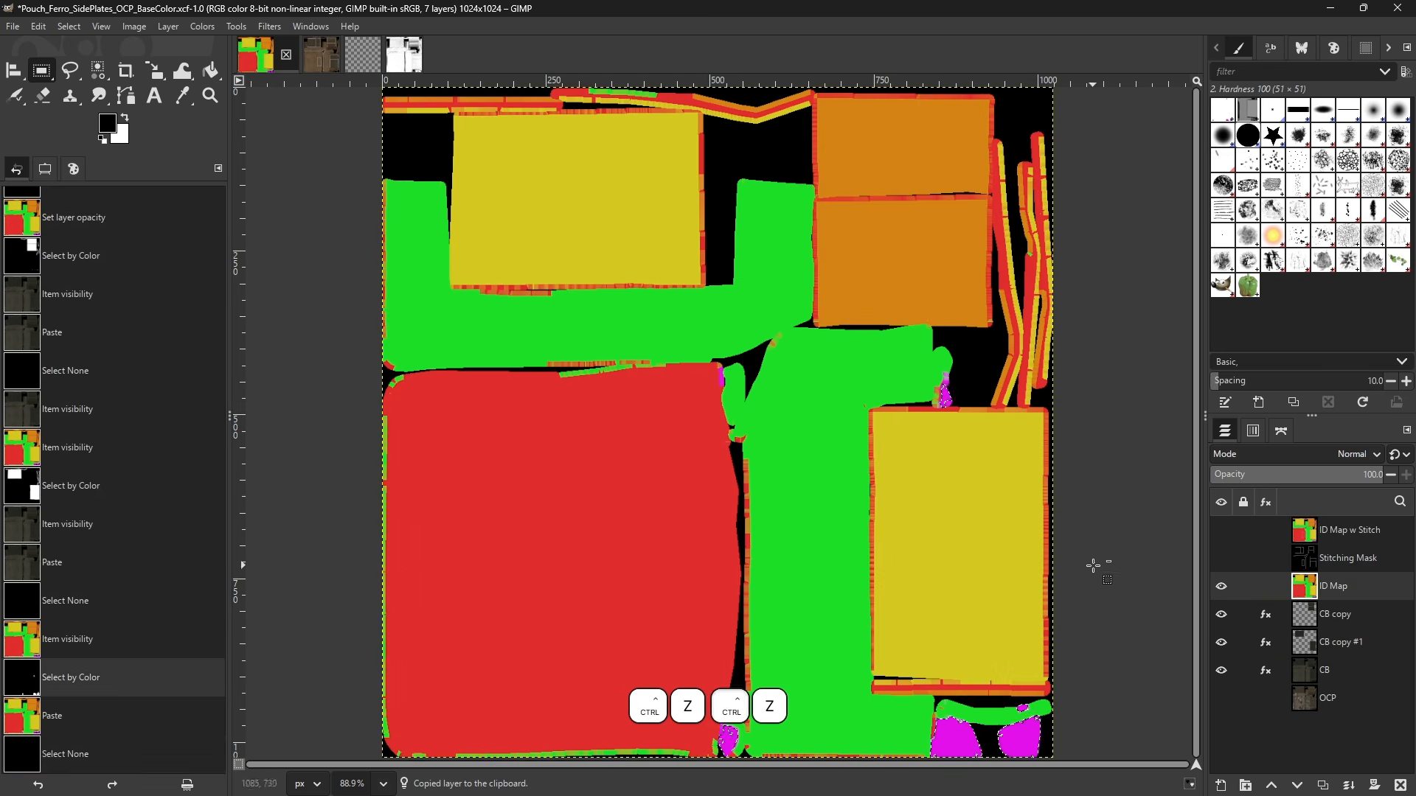
# - Paste the magenta-selected areas of the CB layer as a new layer with the ID Map hidden, and clear the selection
pyautogui.hotkey('ctrl', 'v')
pyautogui.hotkey('ctrl', 'shift', 'a')
pyautogui.press('r')
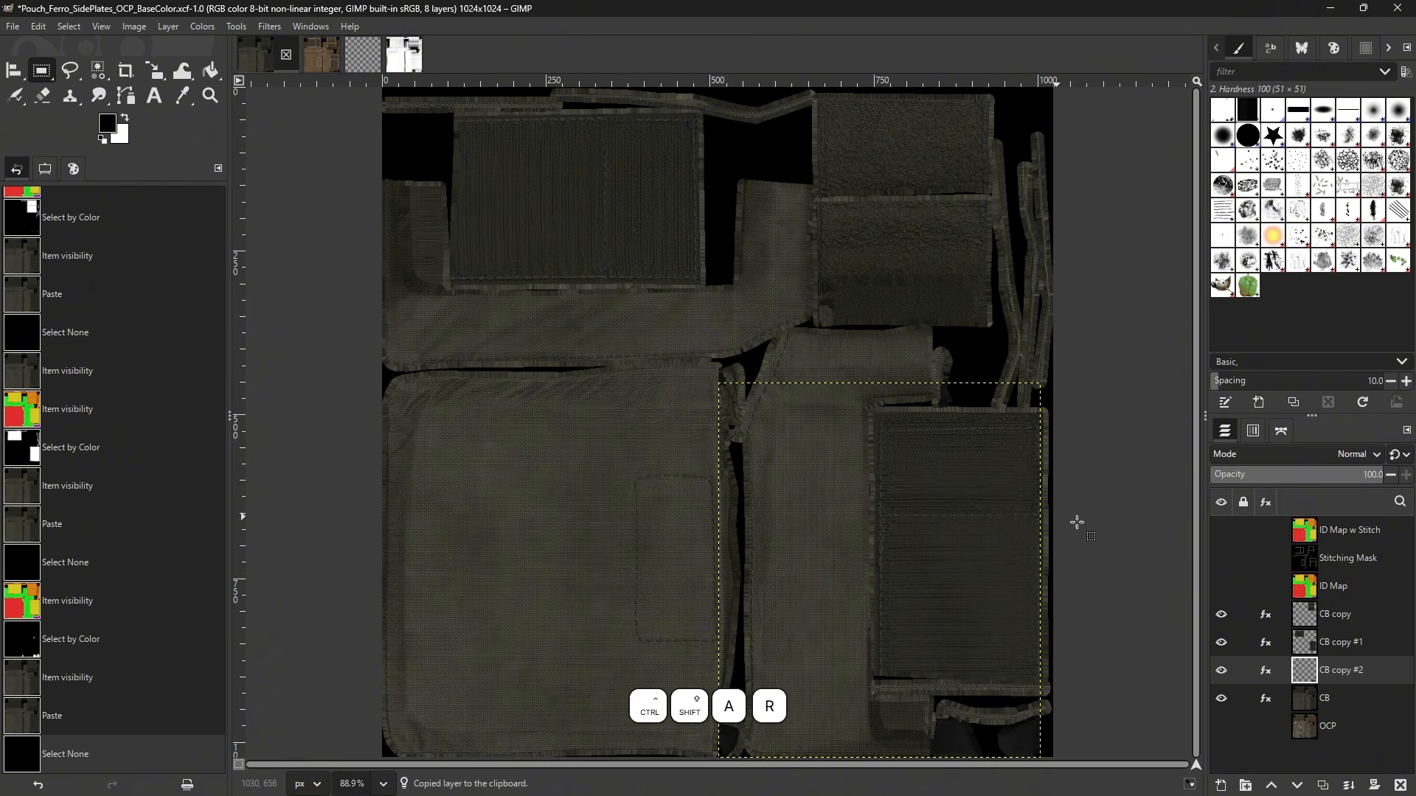
# - Rename the three pasted layers, from the lowest to the uppermost, as Plates, Elastic and Velcro
pyautogui.doubleClick(1339, 670)
pyautogui.write('Plates')
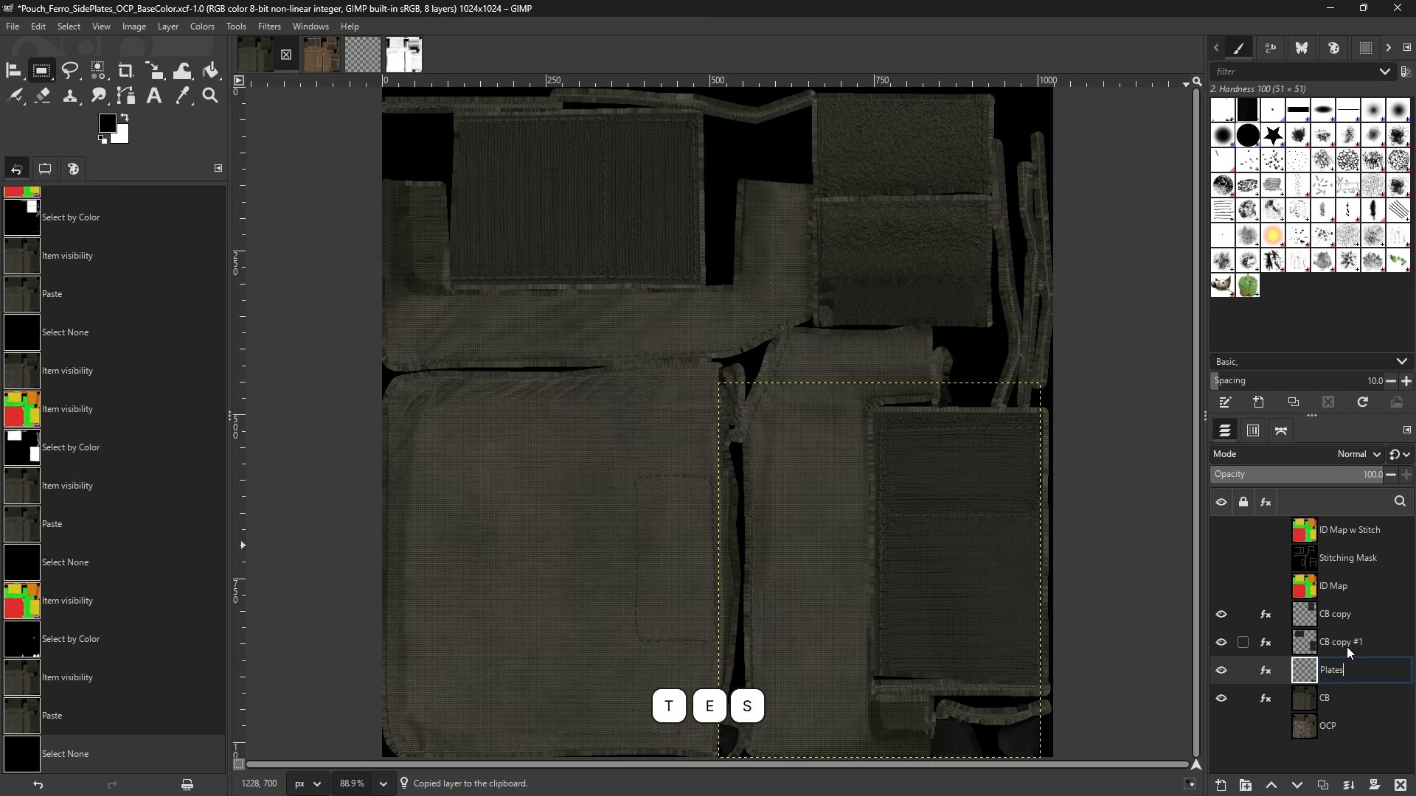
pyautogui.doubleClick(1340, 642)
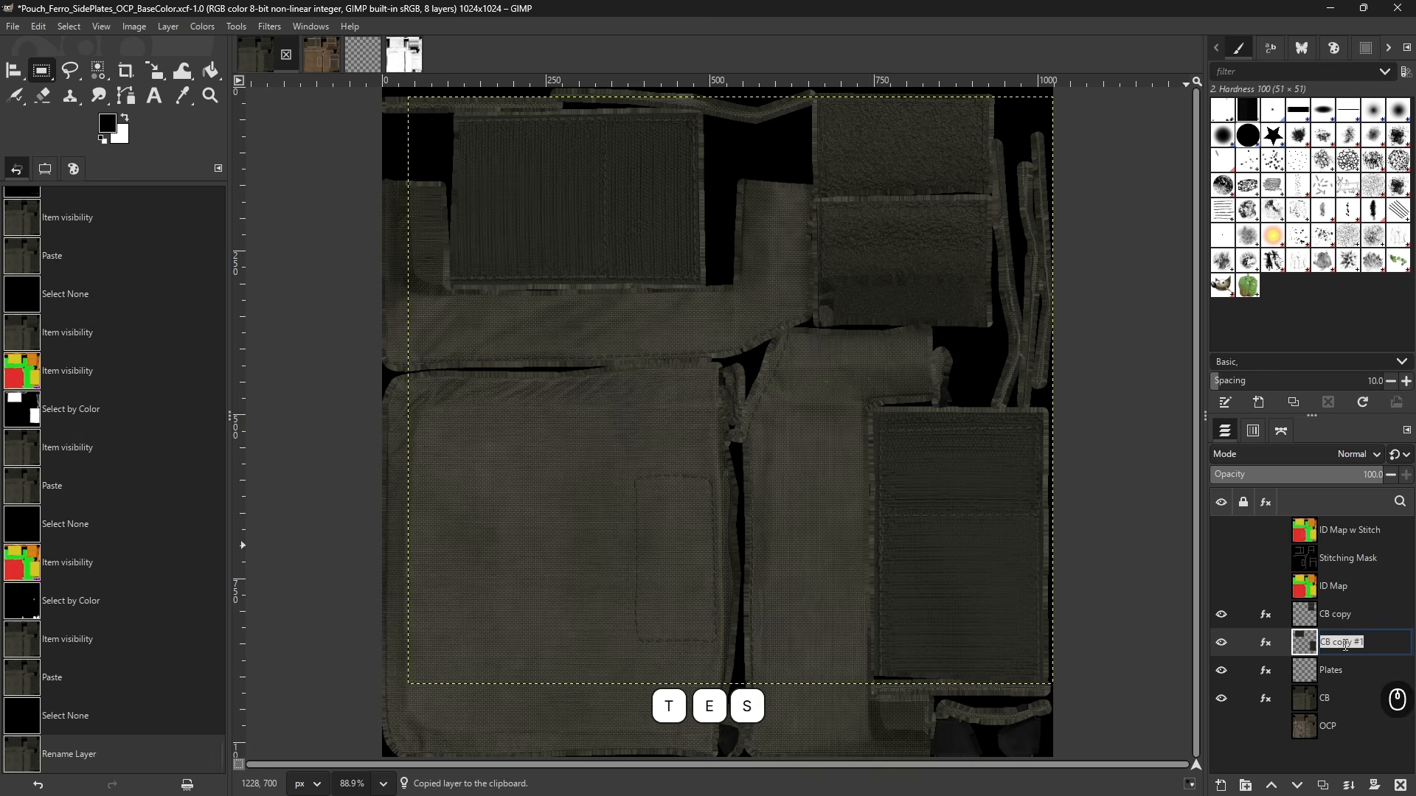
pyautogui.write('Elastic')
pyautogui.doubleClick(1335, 615)
pyautogui.write('Velcro')
pyautogui.press('Return')
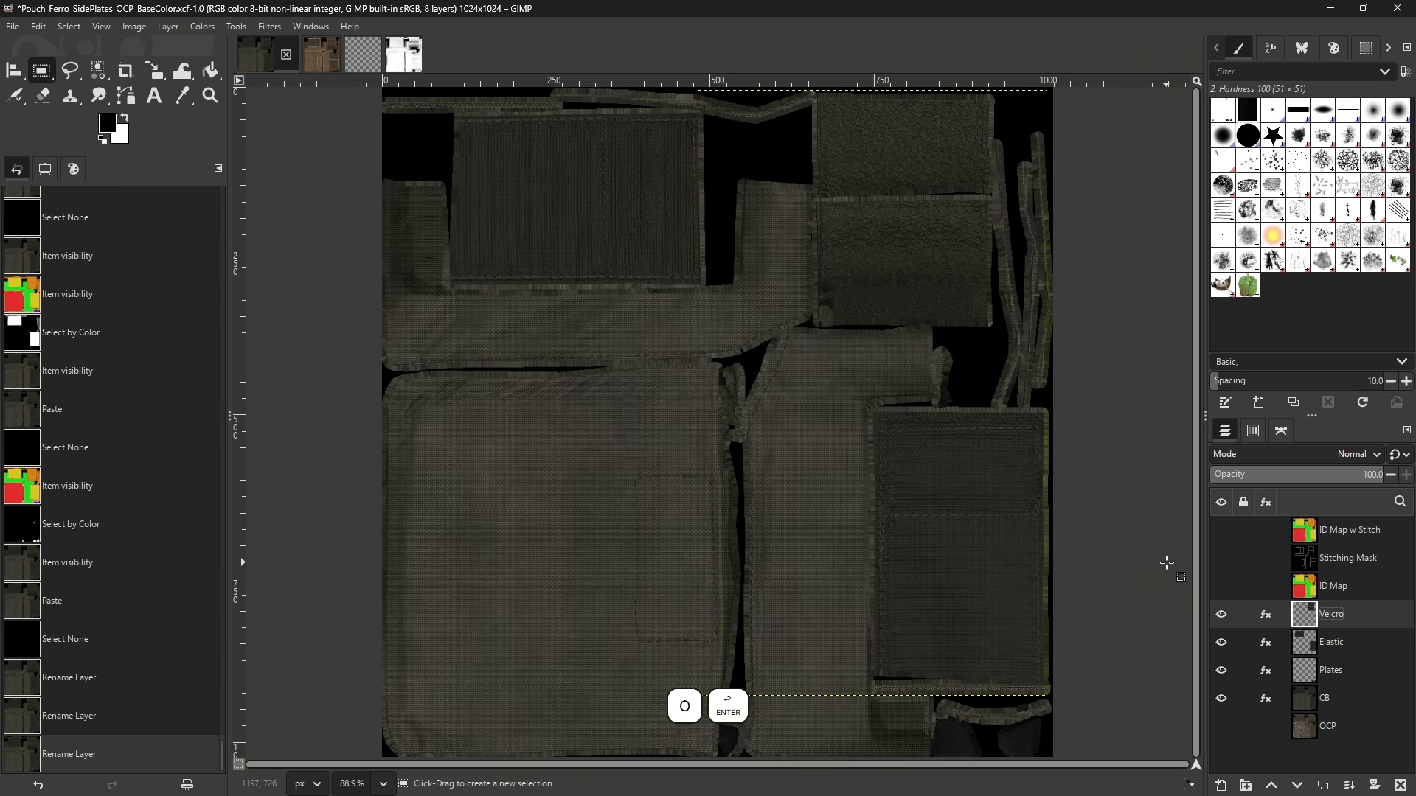
# - Remove the Hue-Saturation effect from the Plates layer
pyautogui.click(1315, 678)
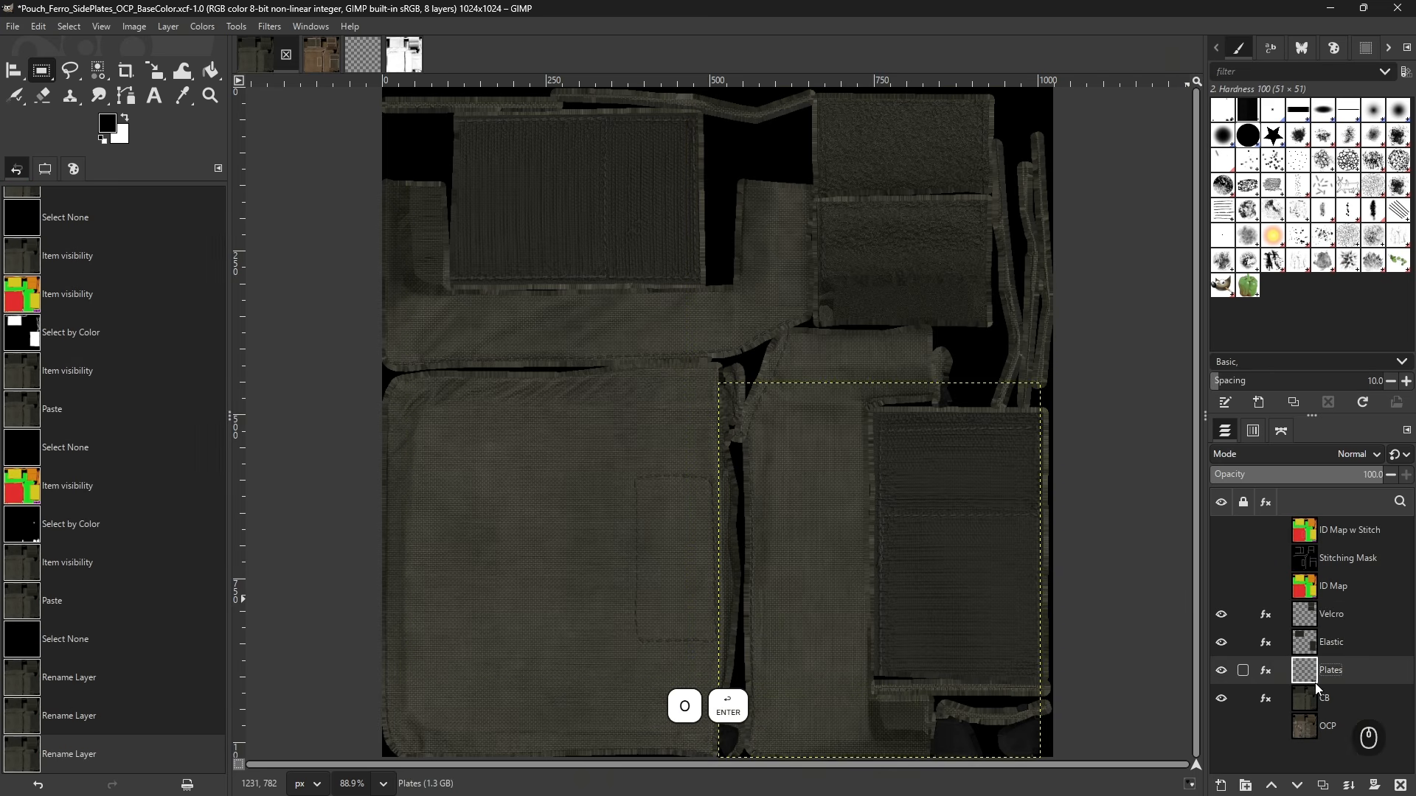
pyautogui.click(1265, 672)
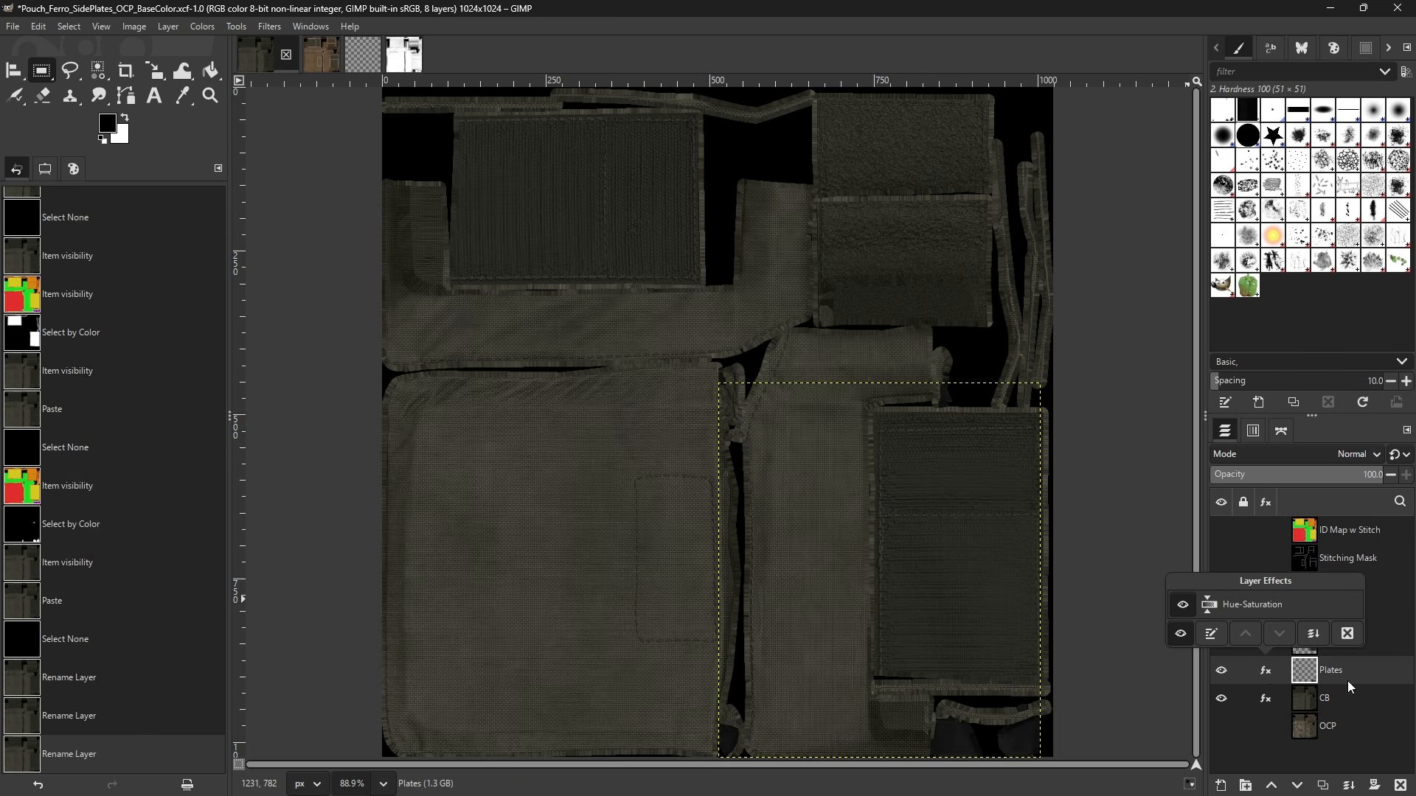
pyautogui.click(1346, 635)
# - Edit the Elastic layer's Hue-Saturation effect, setting saturation to -34.4 and lightness to -9.3
pyautogui.click(1317, 644)
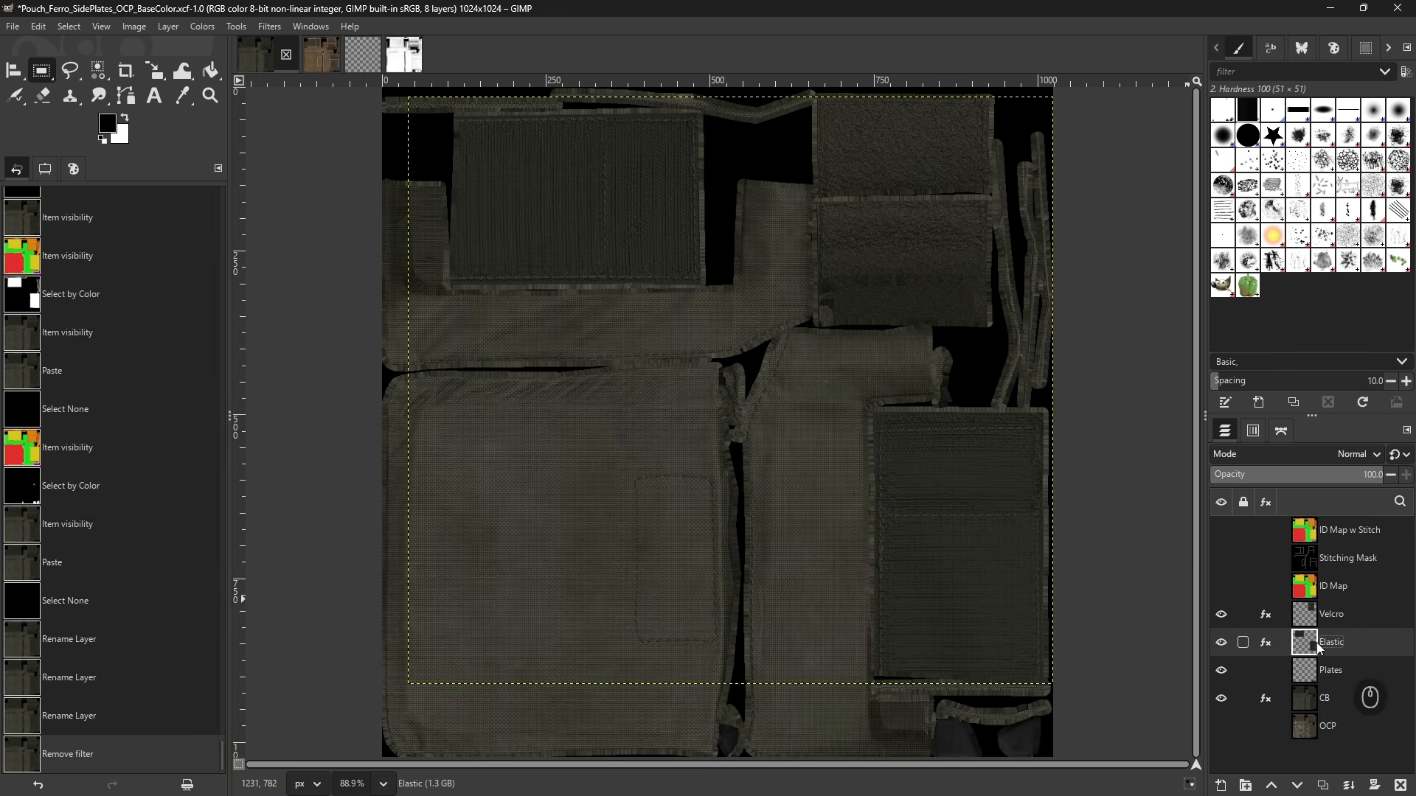
pyautogui.click(1266, 643)
pyautogui.click(1224, 606)
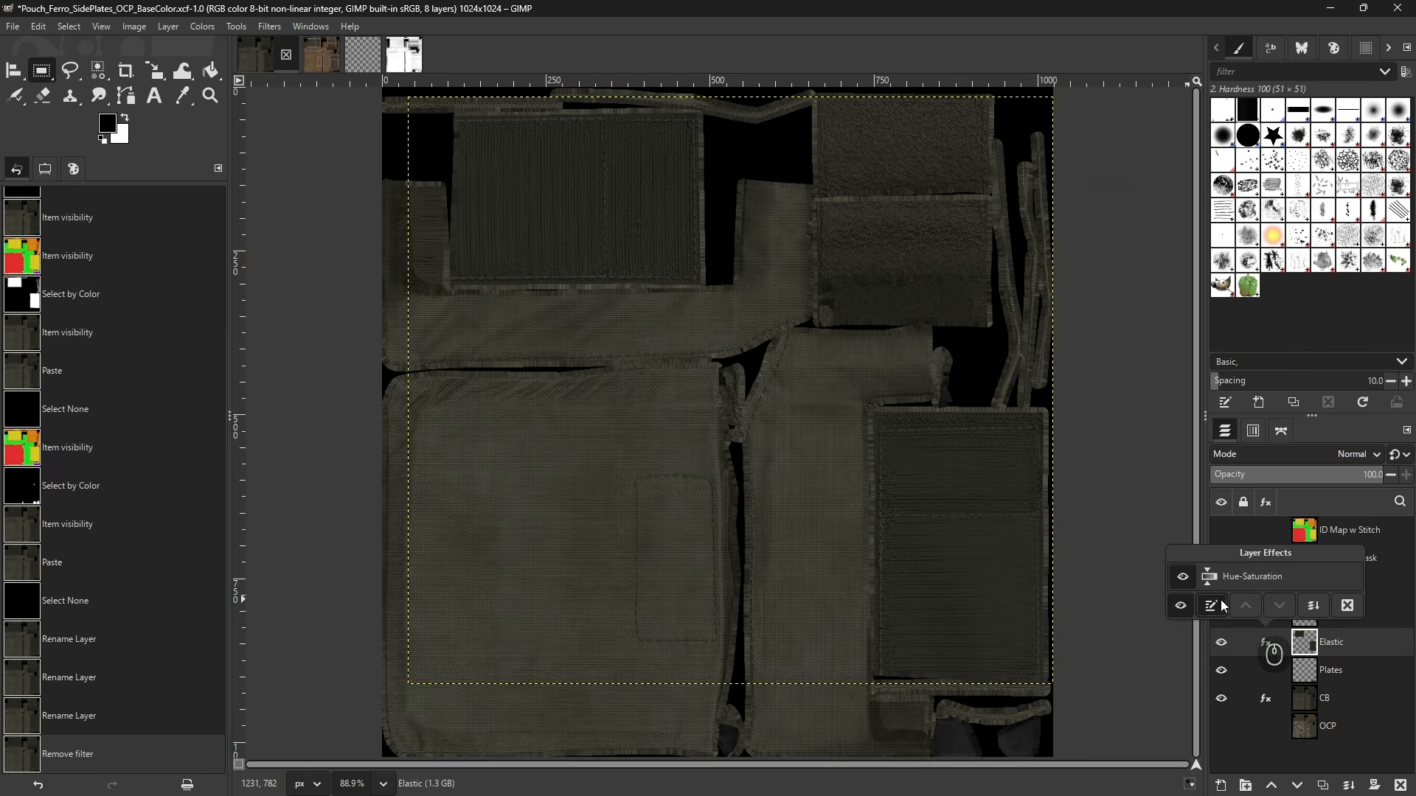
pyautogui.moveTo(1154, 436); pyautogui.dragTo(1118, 420)
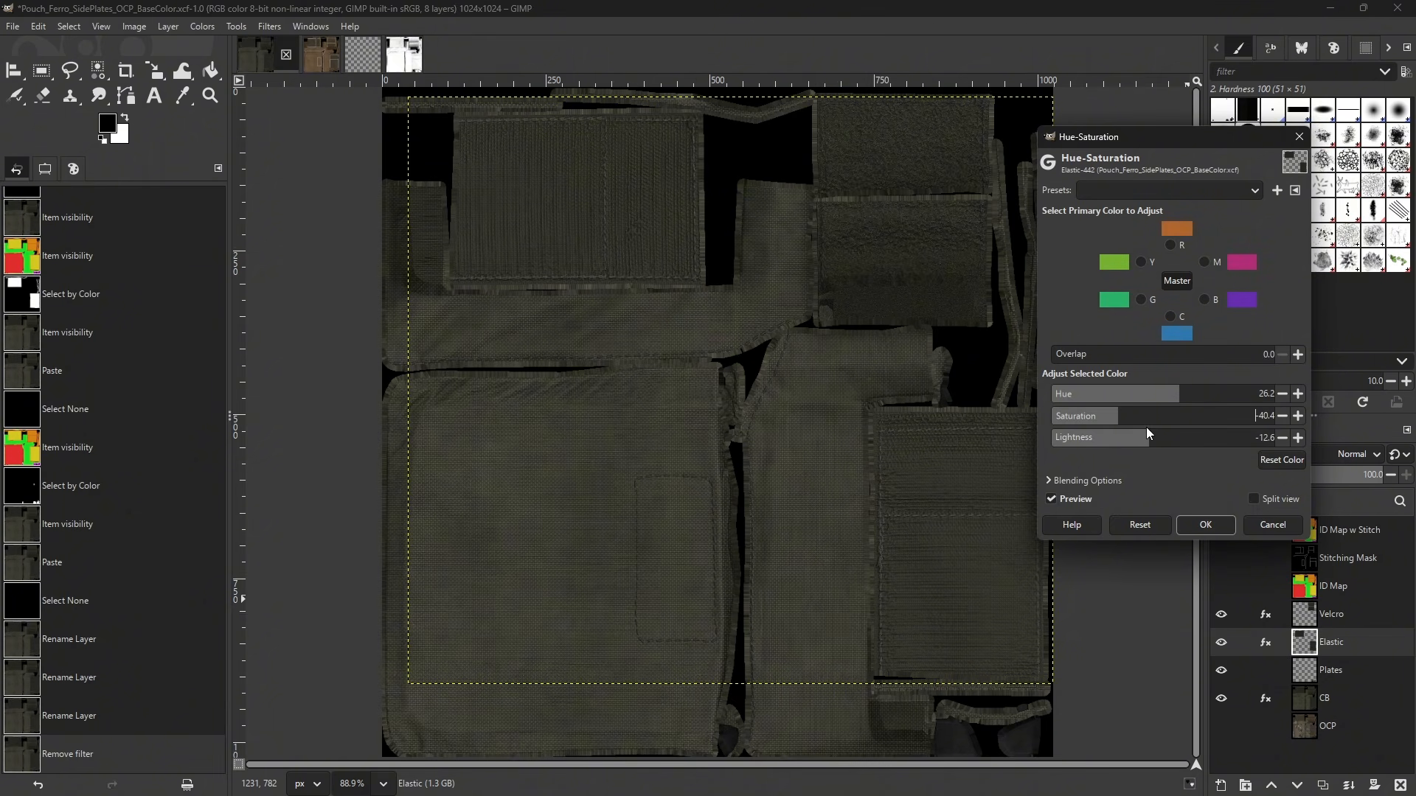
pyautogui.click(1155, 439)
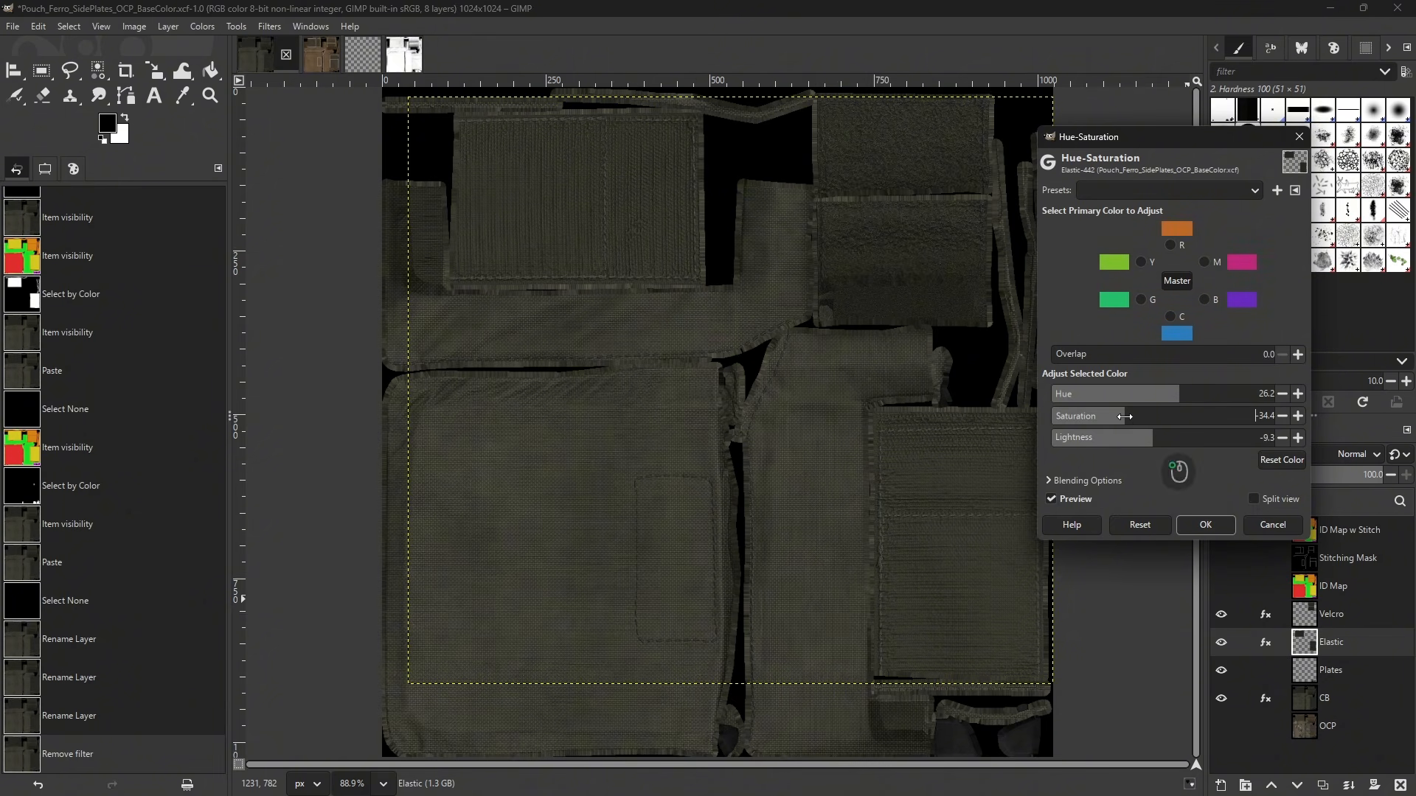
pyautogui.click(1125, 421)
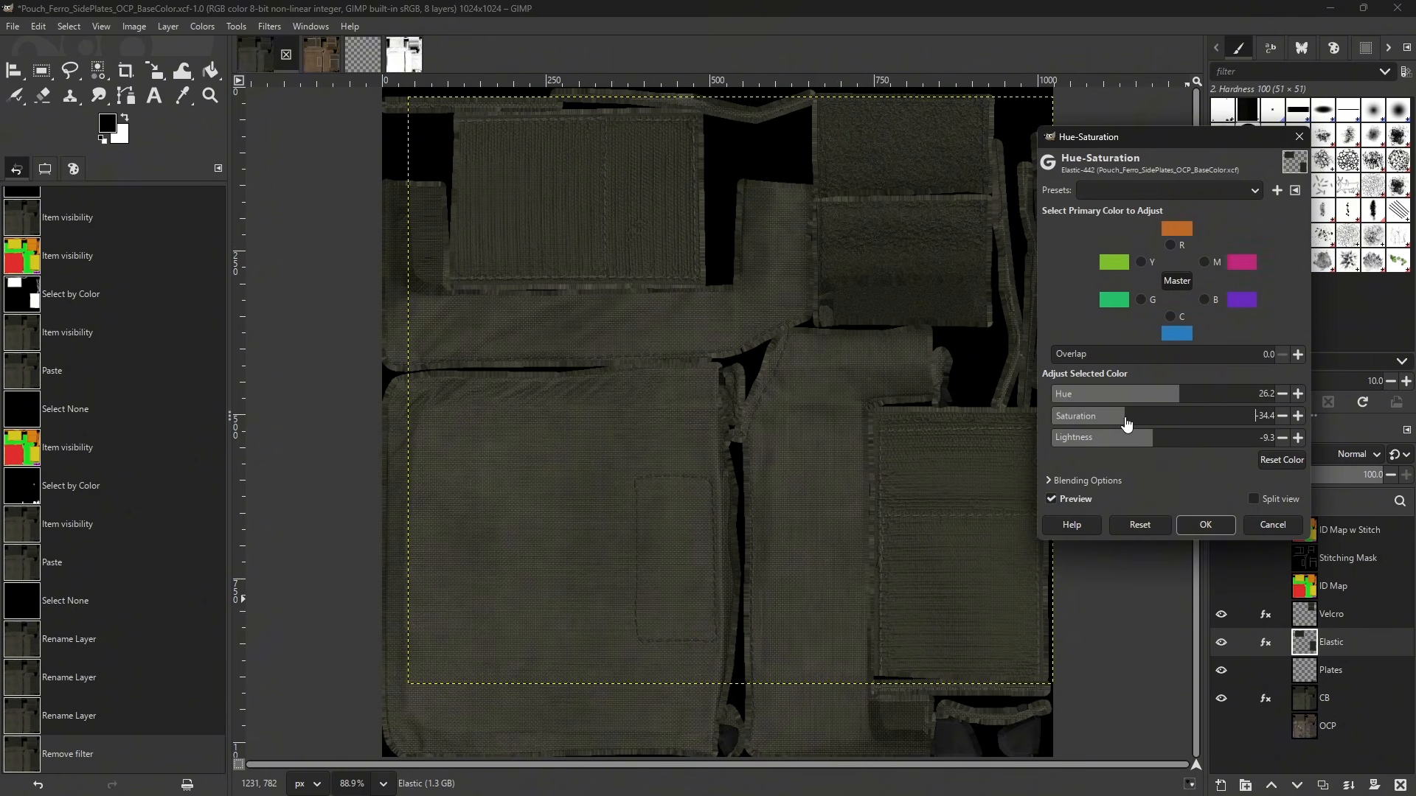
pyautogui.click(1205, 524)
# - Edit the Velcro layer's Hue-Saturation effect, setting saturation to -100 and lightness to -44.4
pyautogui.click(1264, 616)
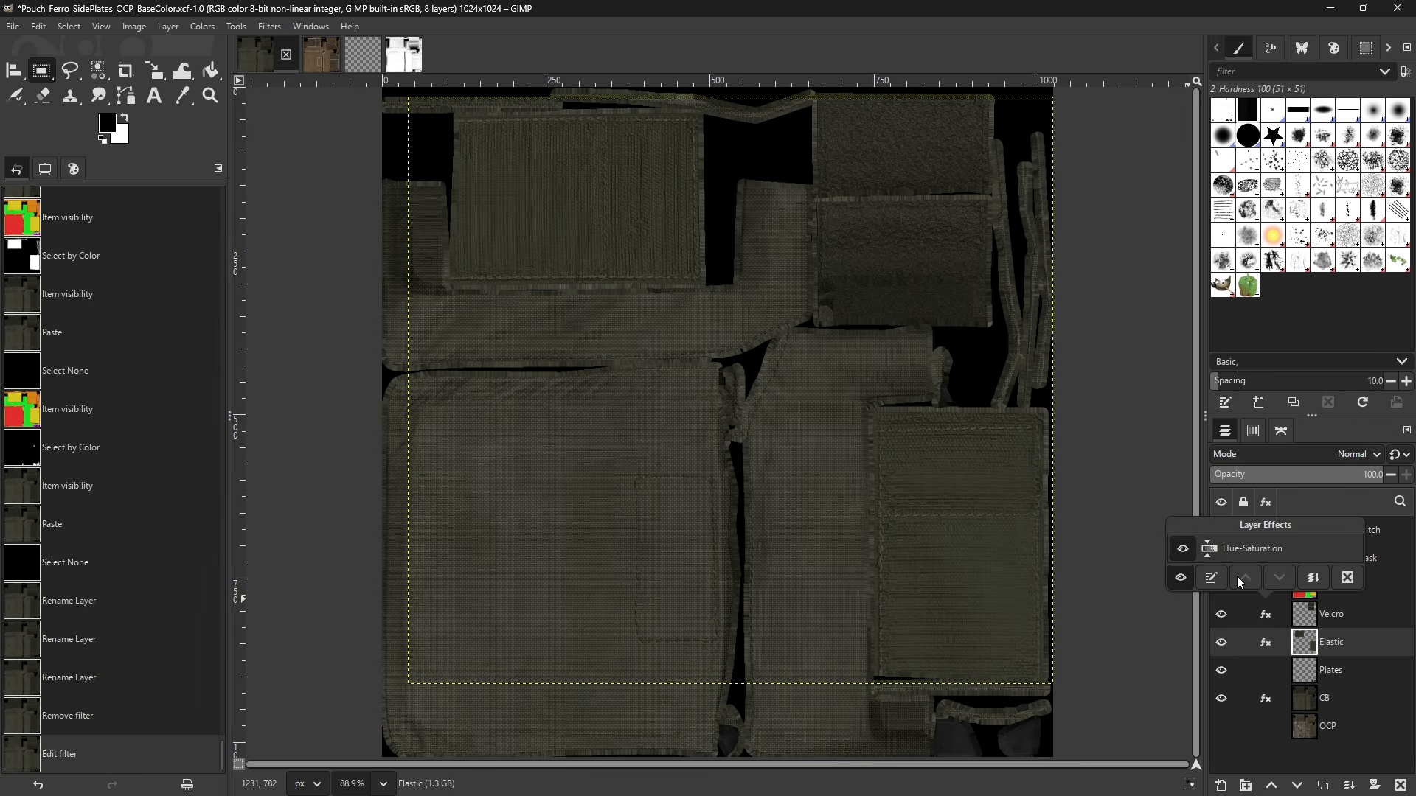
pyautogui.click(1211, 579)
pyautogui.moveTo(1074, 419); pyautogui.dragTo(990, 485)
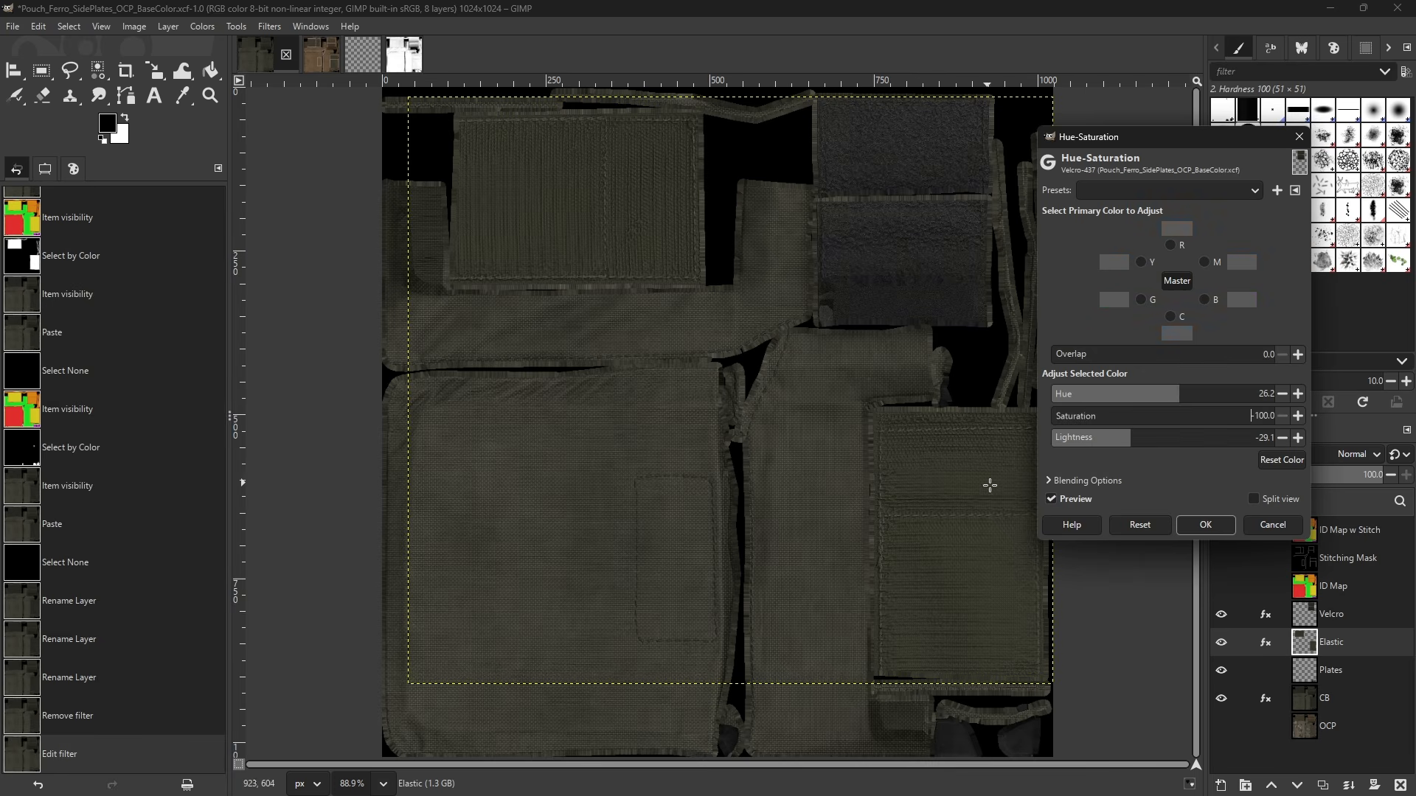
pyautogui.moveTo(1102, 442); pyautogui.dragTo(1114, 437)
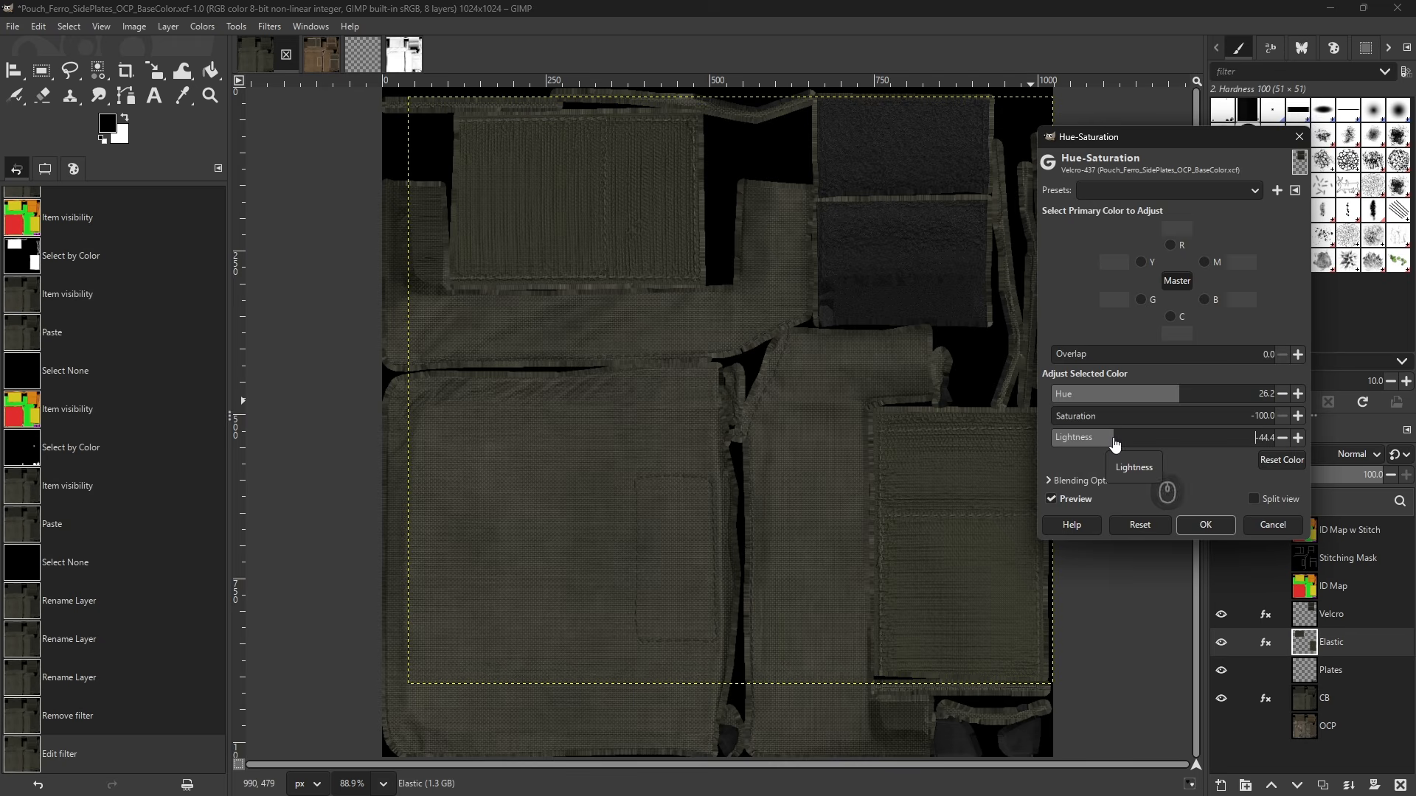
pyautogui.click(1200, 524)
# - Show the Stitching Mask layer briefly to examine the stitch lines, and hide it again
pyautogui.press('r')
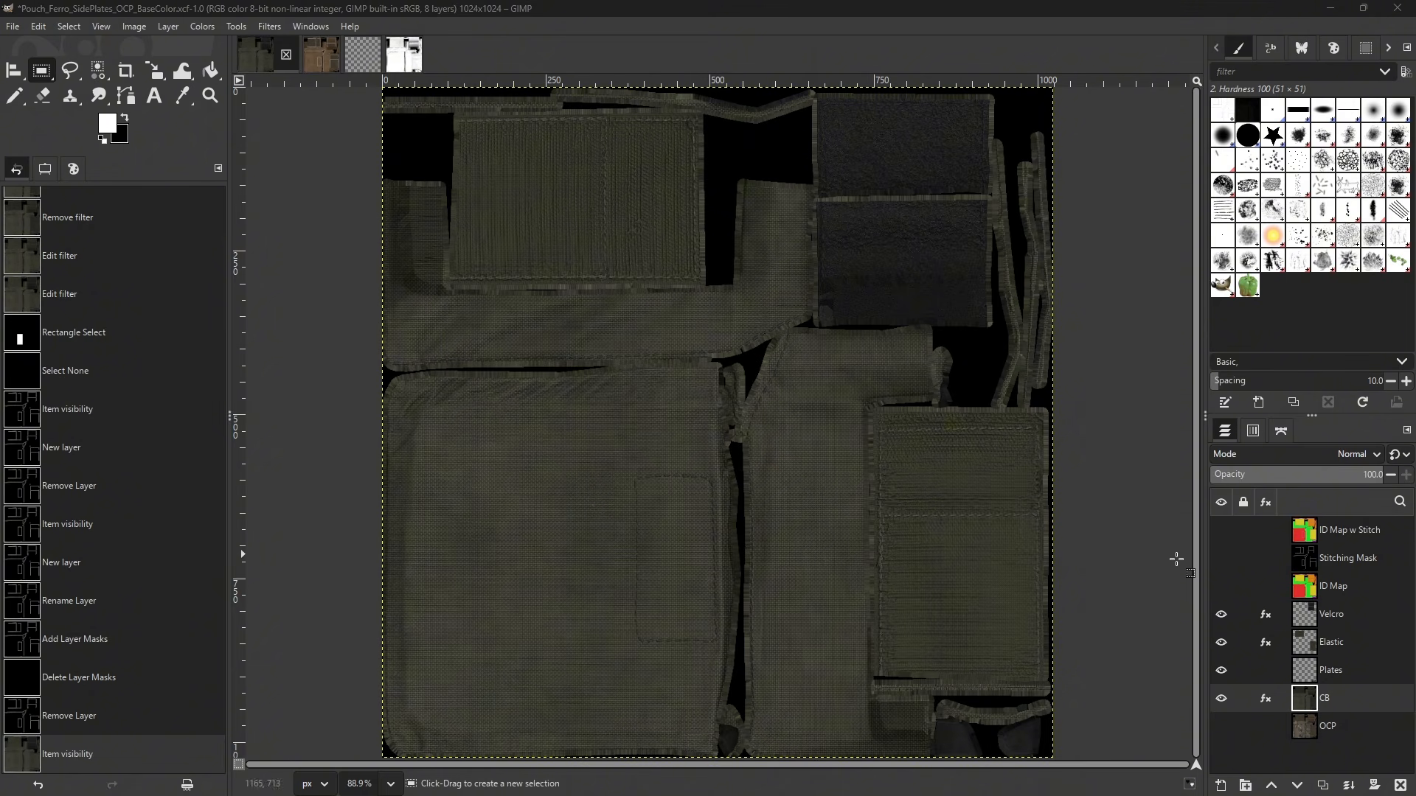
pyautogui.click(1224, 558)
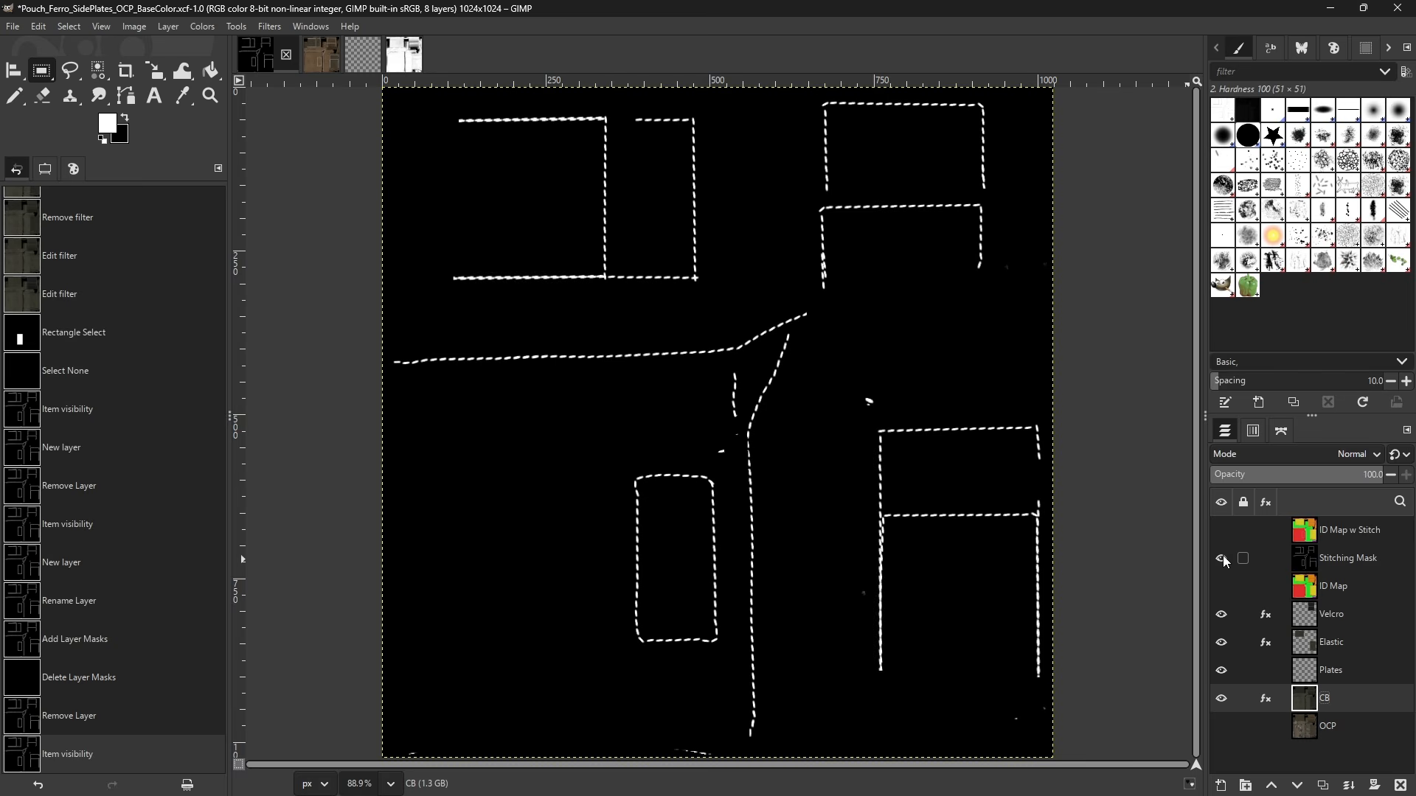
pyautogui.click(1222, 558)
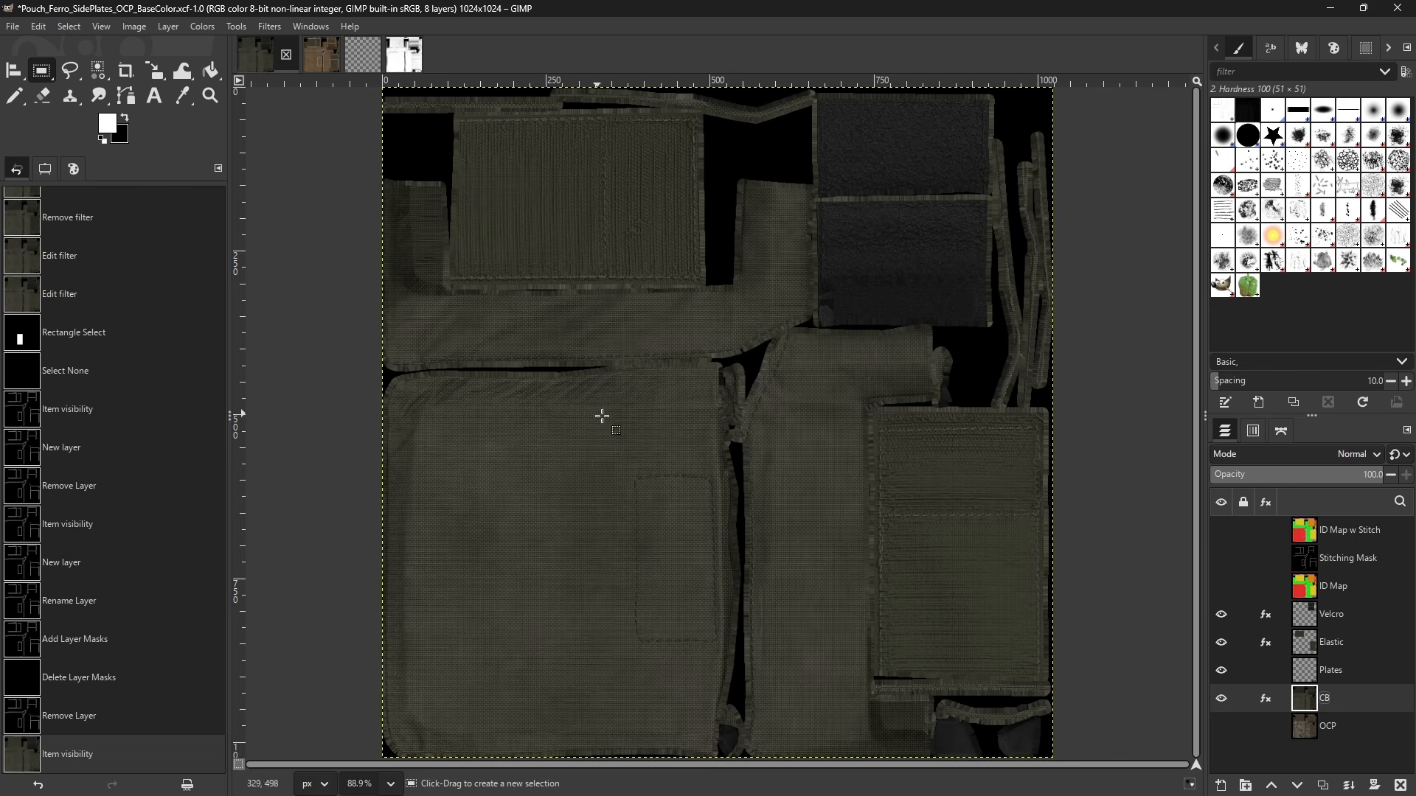
# - Duplicate the CB layer to just above Velcro and give the copy a black (full transparency) layer mask
pyautogui.click(1323, 786)
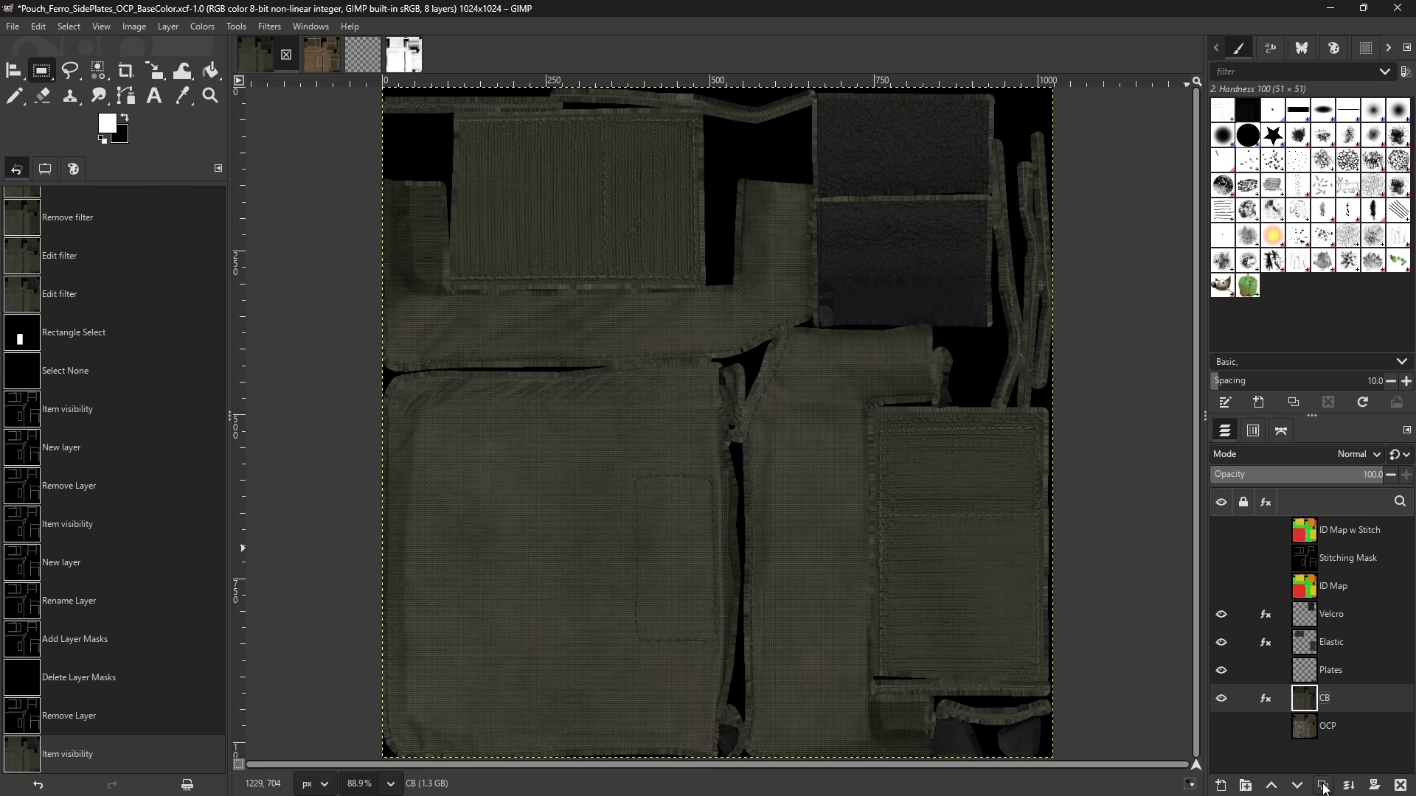
pyautogui.moveTo(1318, 708); pyautogui.dragTo(1313, 600)
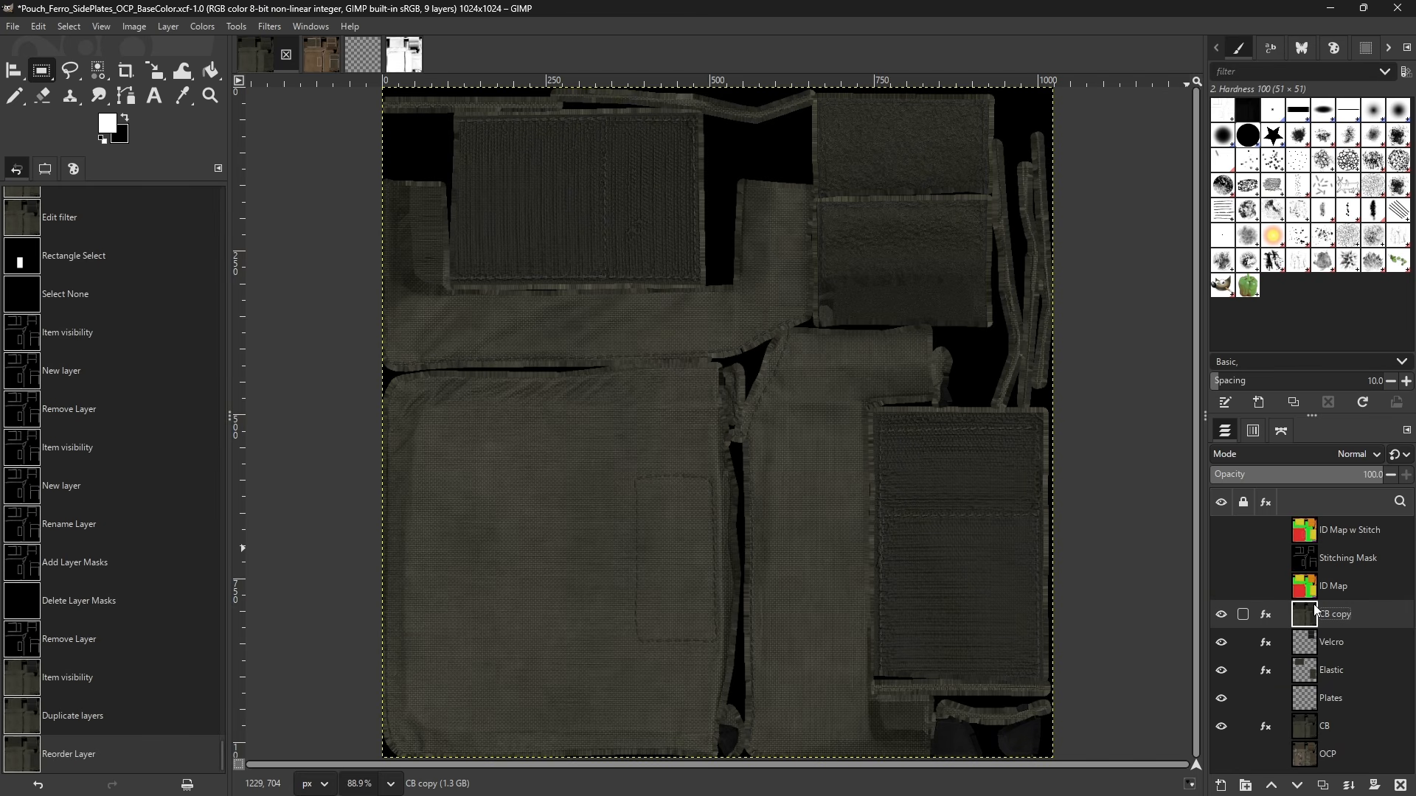
pyautogui.rightClick(1317, 612)
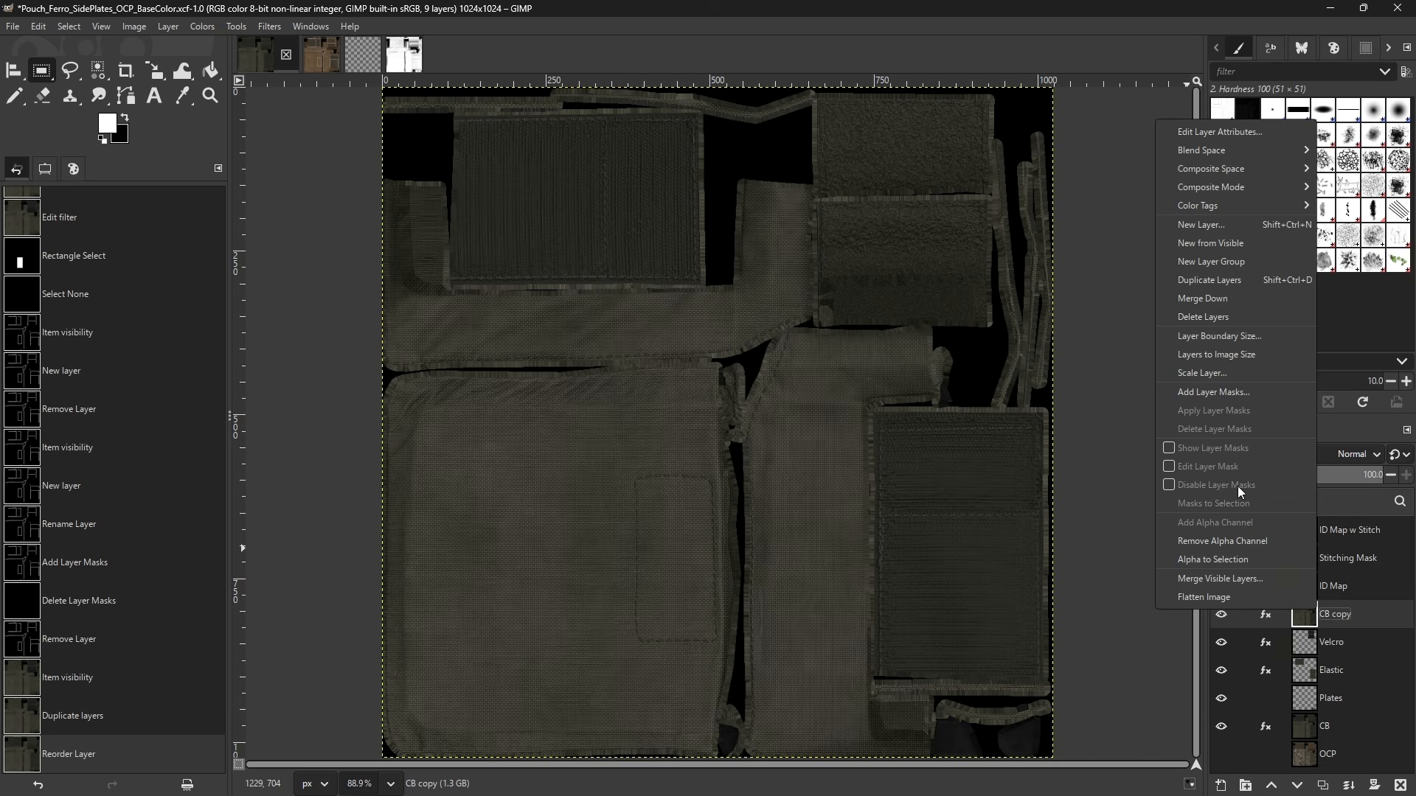
pyautogui.click(1205, 396)
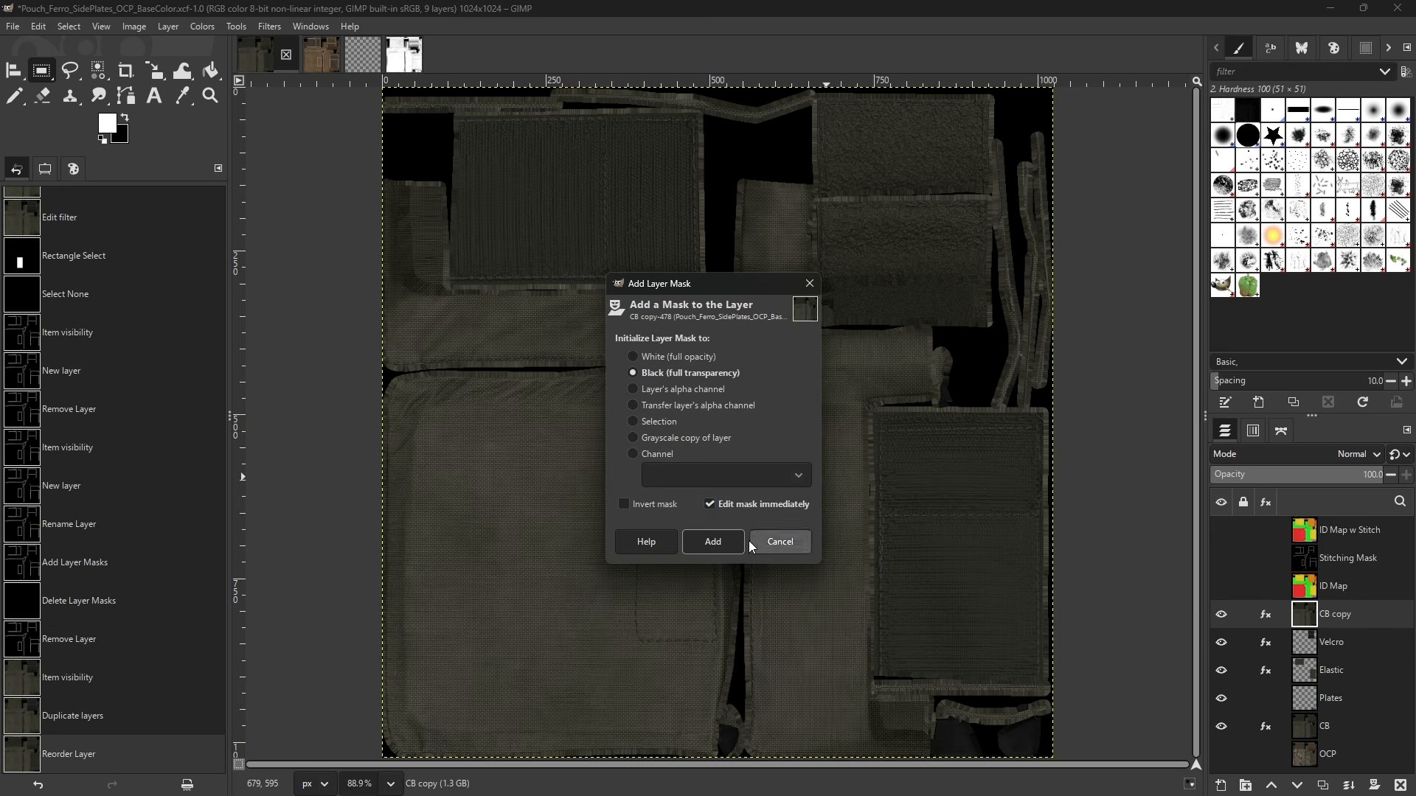
pyautogui.click(724, 547)
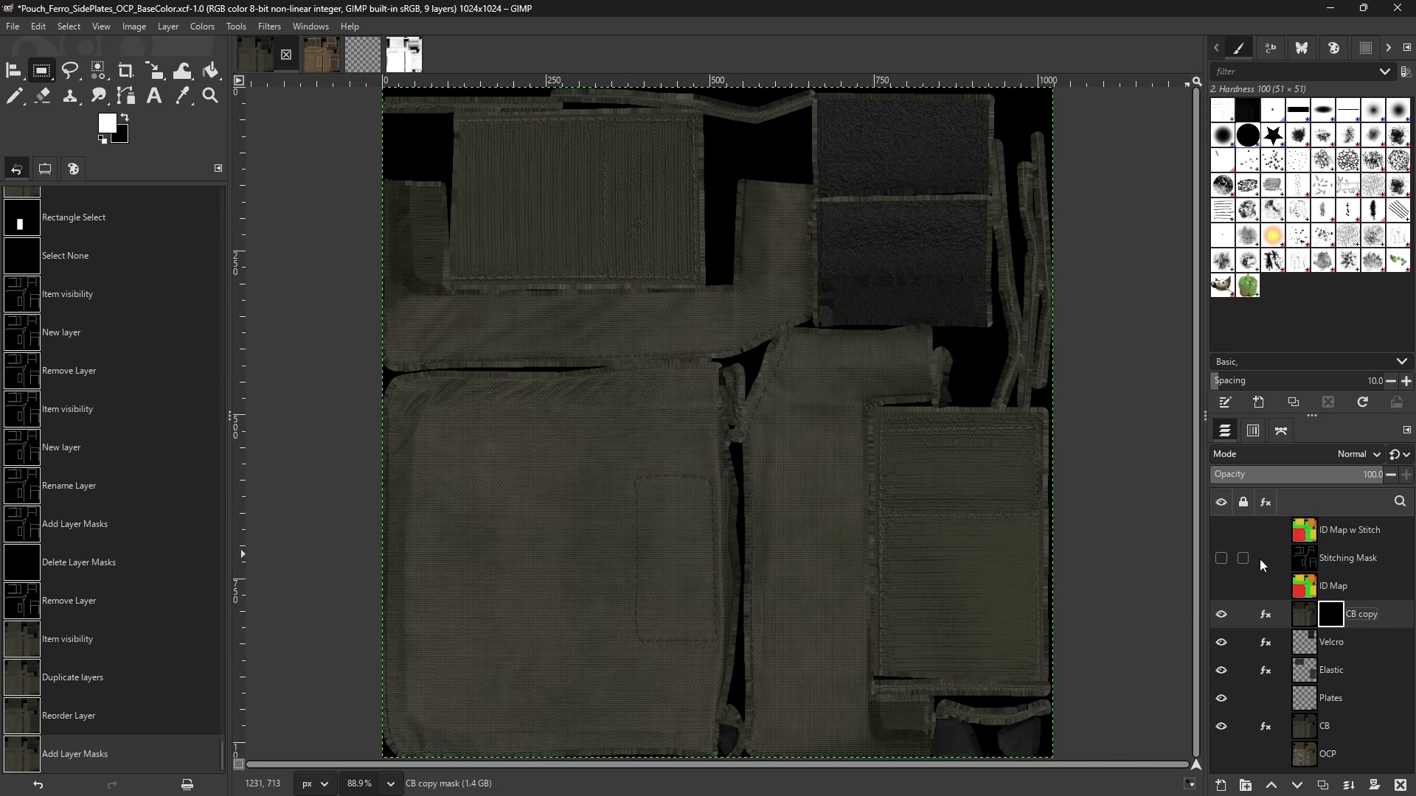
# - Cut the Stitching Mask layer, paste it into the CB copy's layer mask, and anchor the floating selection
pyautogui.click(1222, 559)
pyautogui.click(1320, 557)
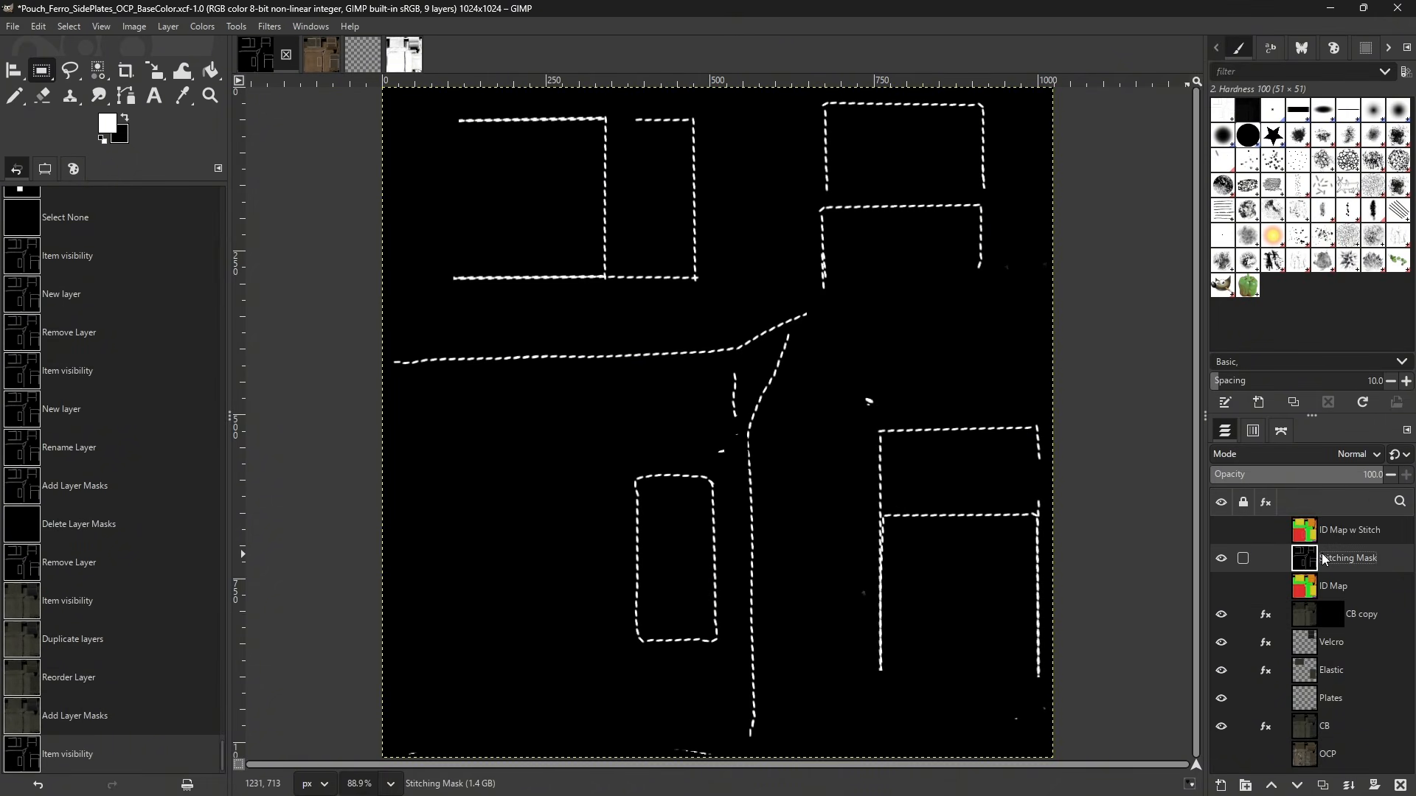
pyautogui.hotkey('ctrl', 'x')
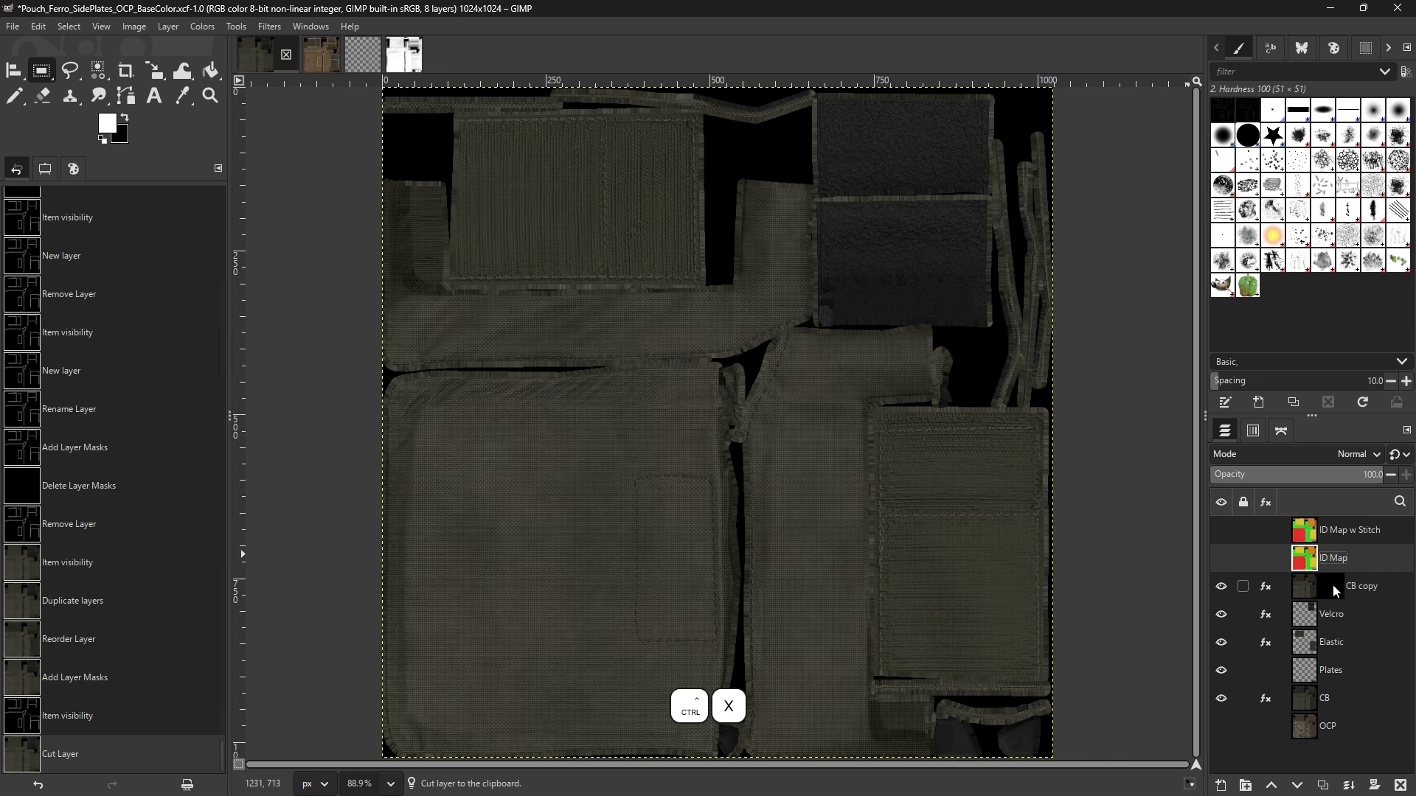
pyautogui.click(1334, 585)
pyautogui.hotkey('ctrl', 'v')
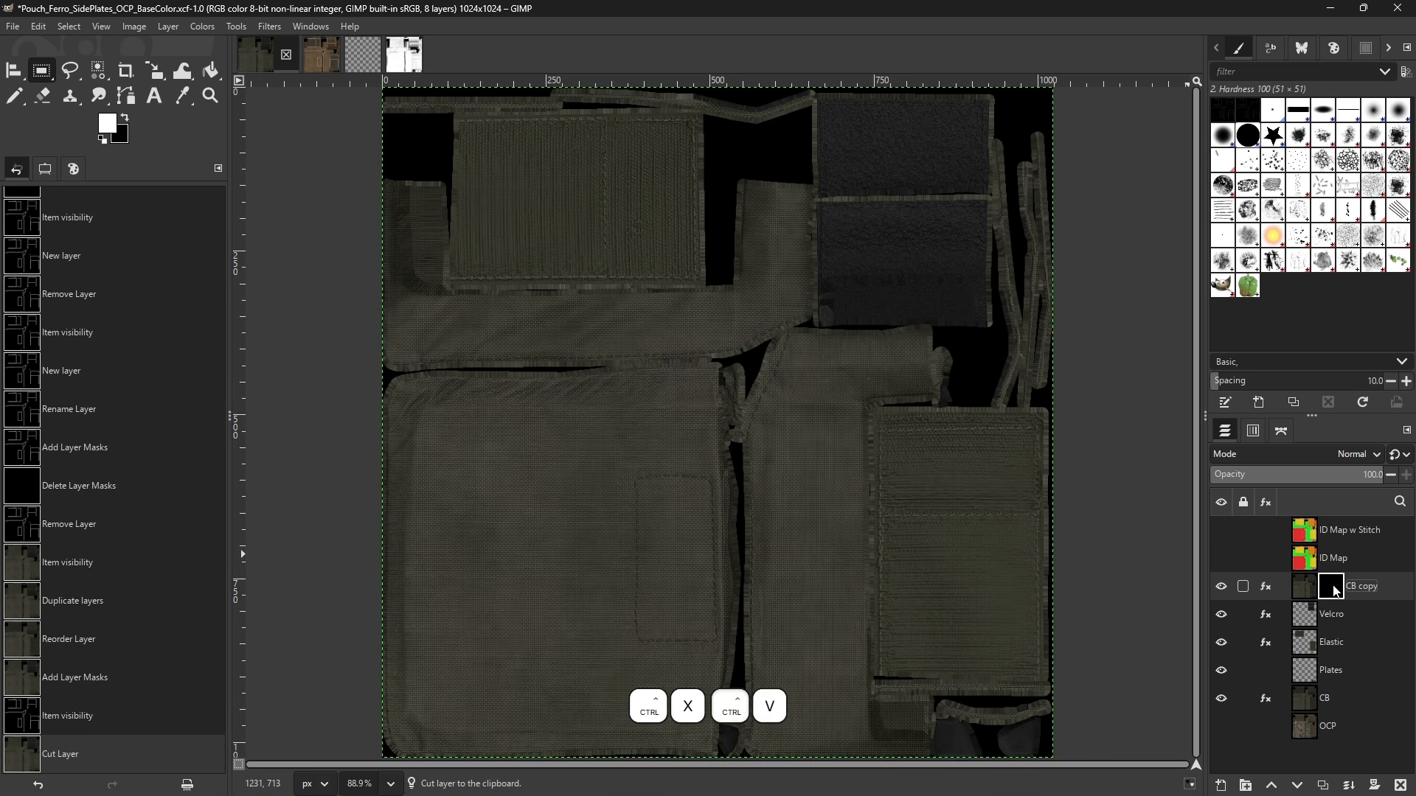
pyautogui.click(1343, 645)
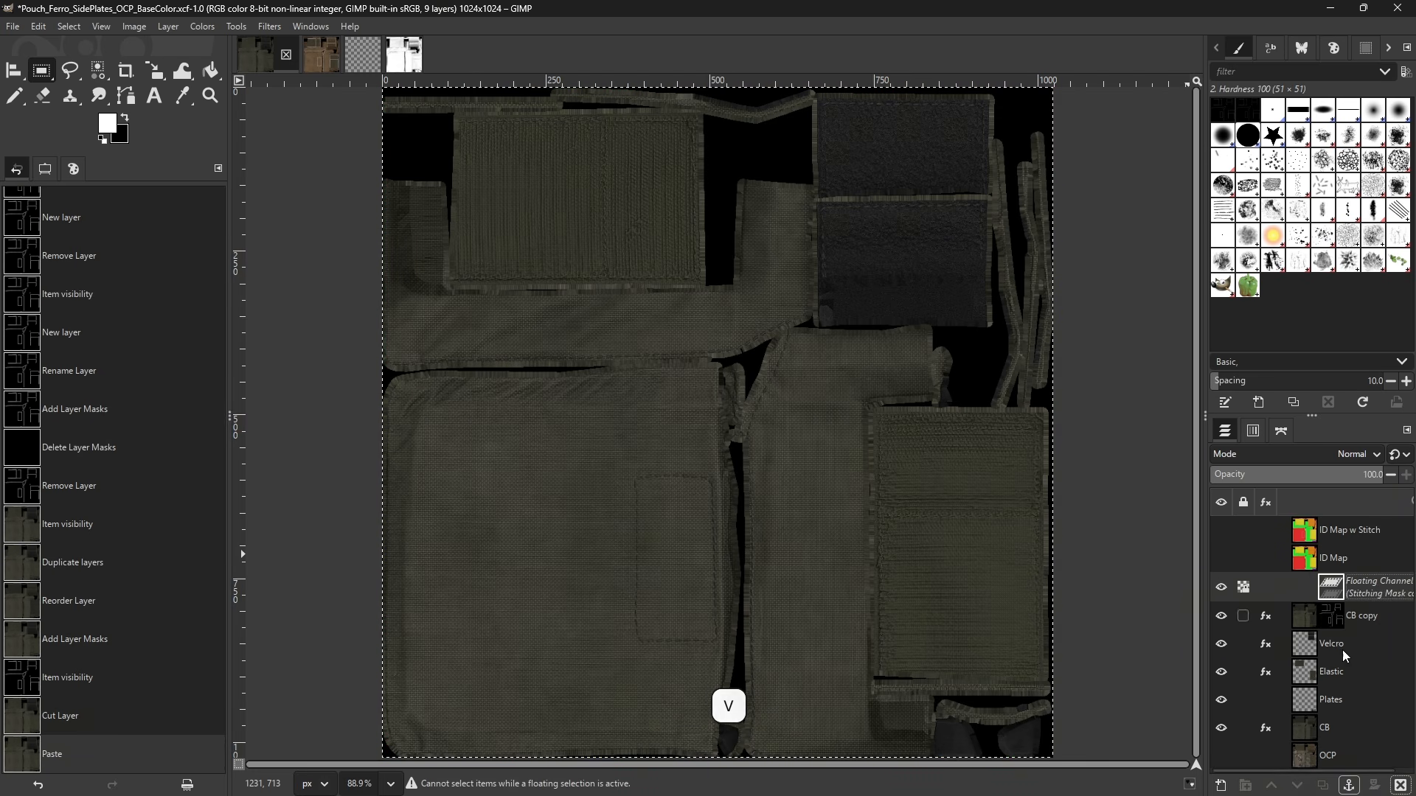
pyautogui.click(1350, 786)
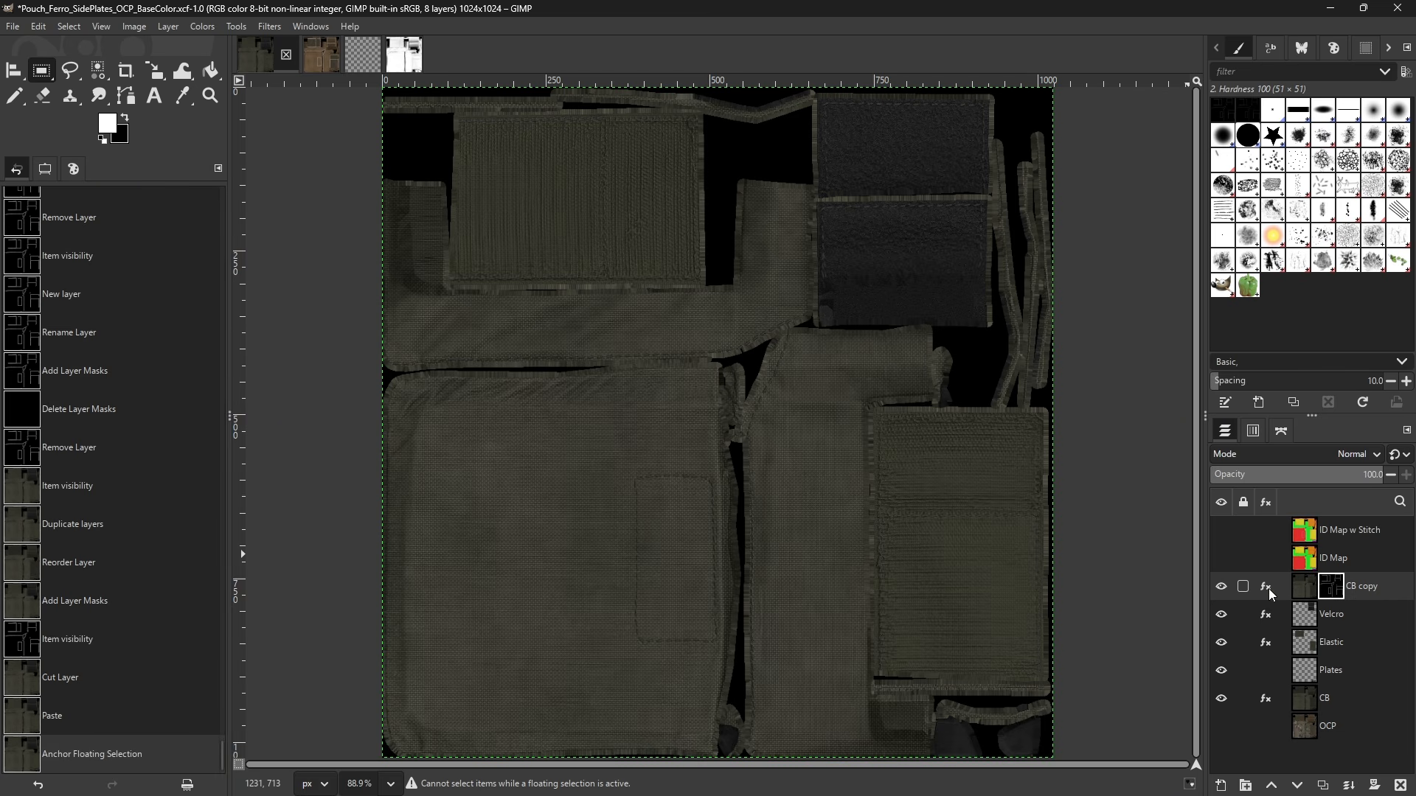
# - Edit the CB copy layer's Hue-Saturation effect, setting saturation to -21.2 and lightness to 4.6
pyautogui.click(1267, 589)
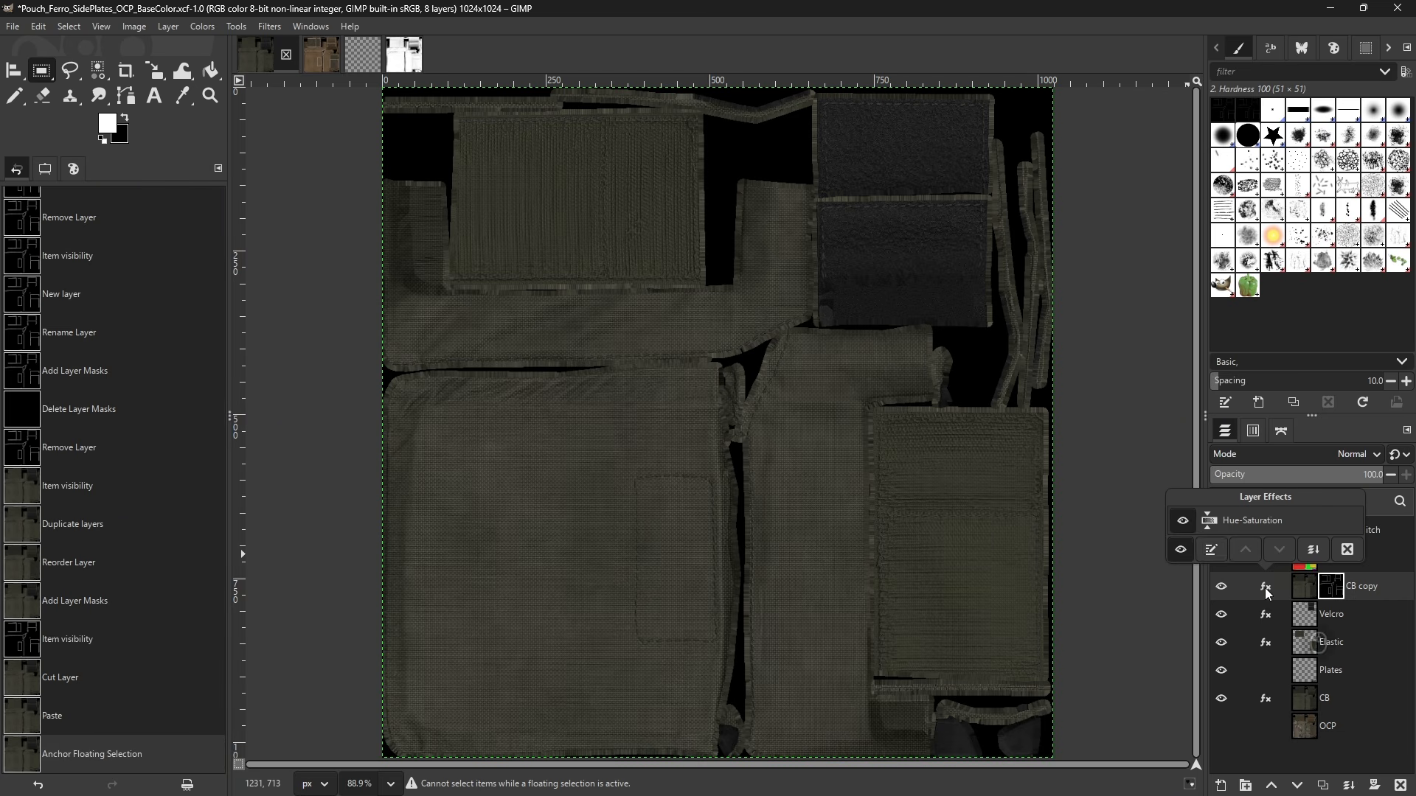
pyautogui.click(1211, 552)
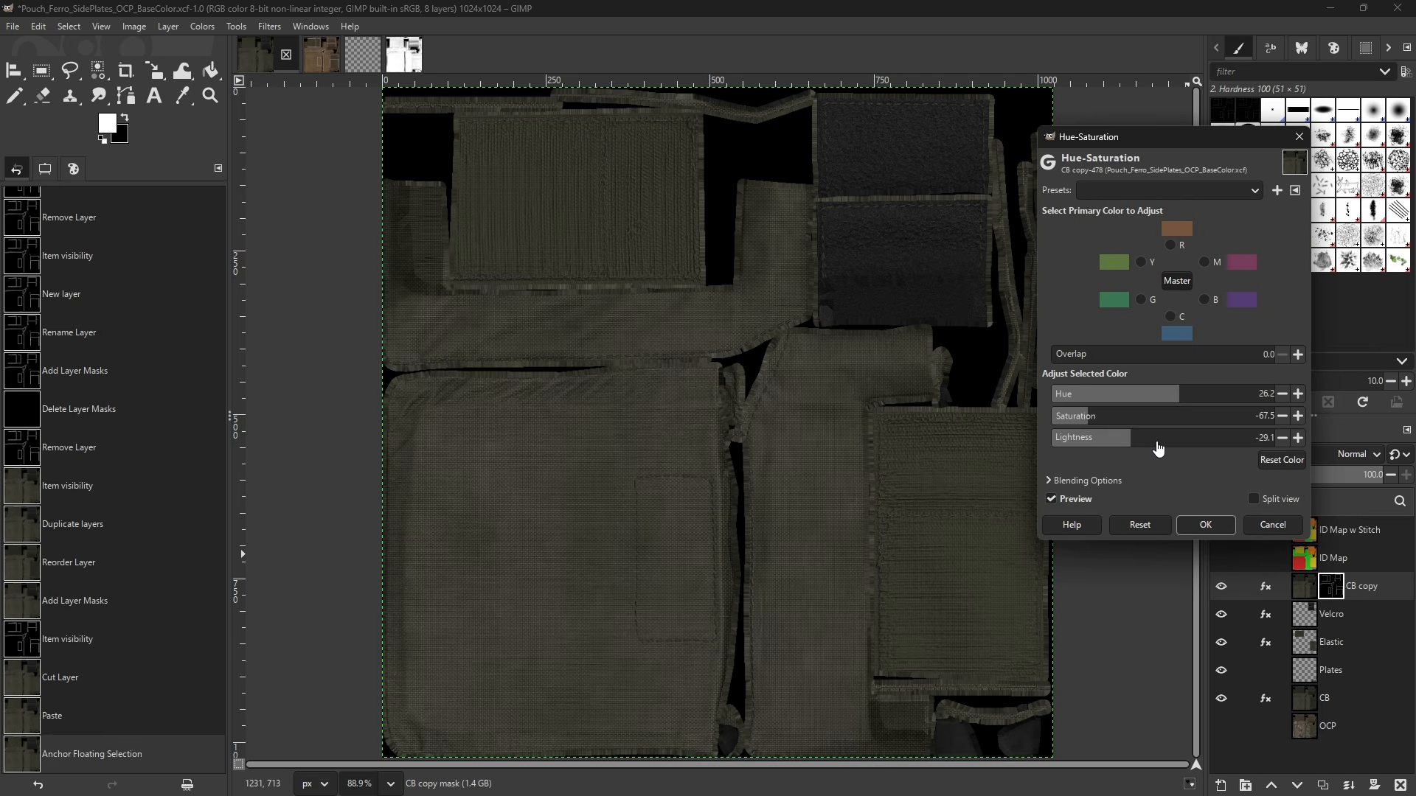
pyautogui.moveTo(1156, 441)
pyautogui.mouseDown()
pyautogui.moveTo(1187, 446)
pyautogui.moveTo(1160, 445)
pyautogui.mouseUp()
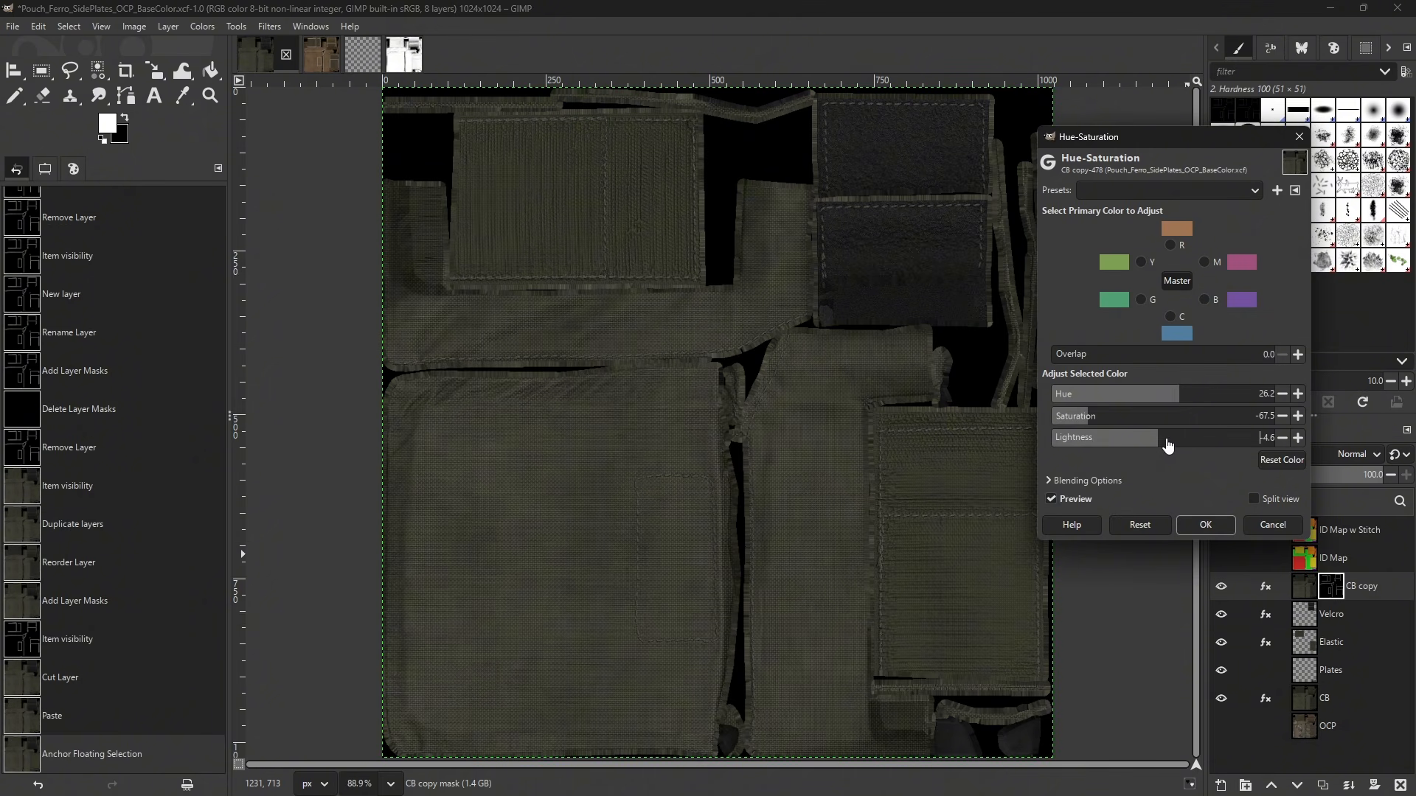
pyautogui.click(1166, 442)
pyautogui.click(1097, 419)
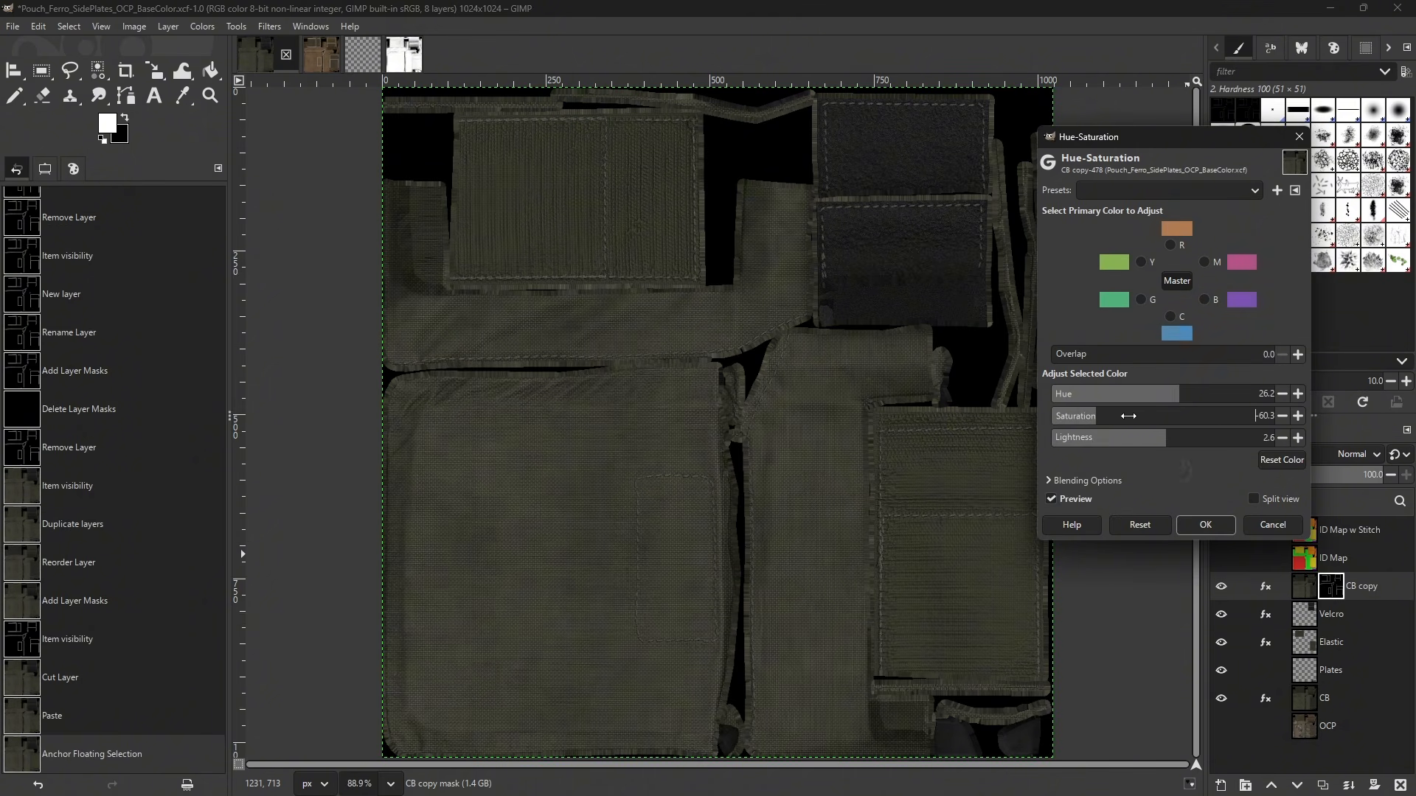
pyautogui.click(1128, 416)
pyautogui.click(1169, 438)
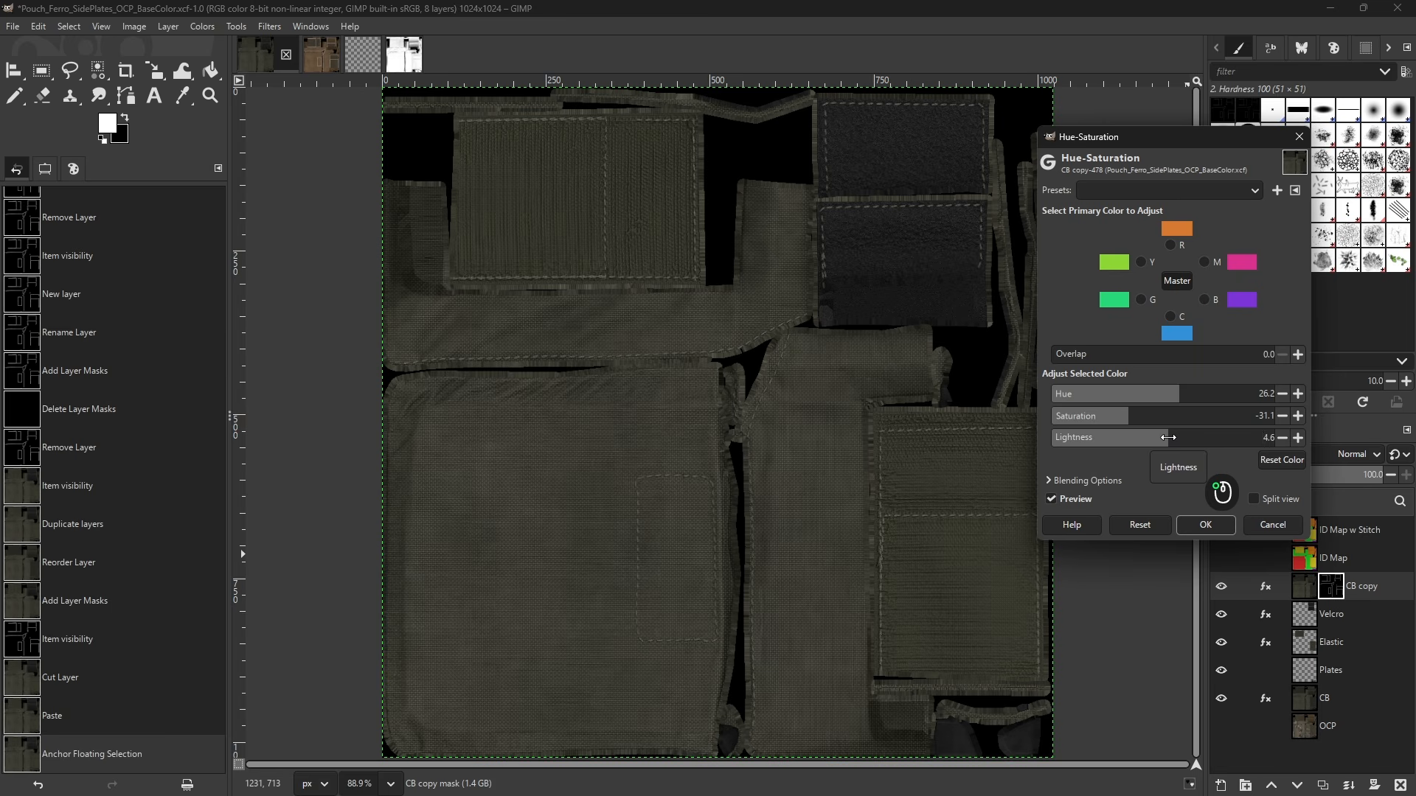
pyautogui.click(1139, 416)
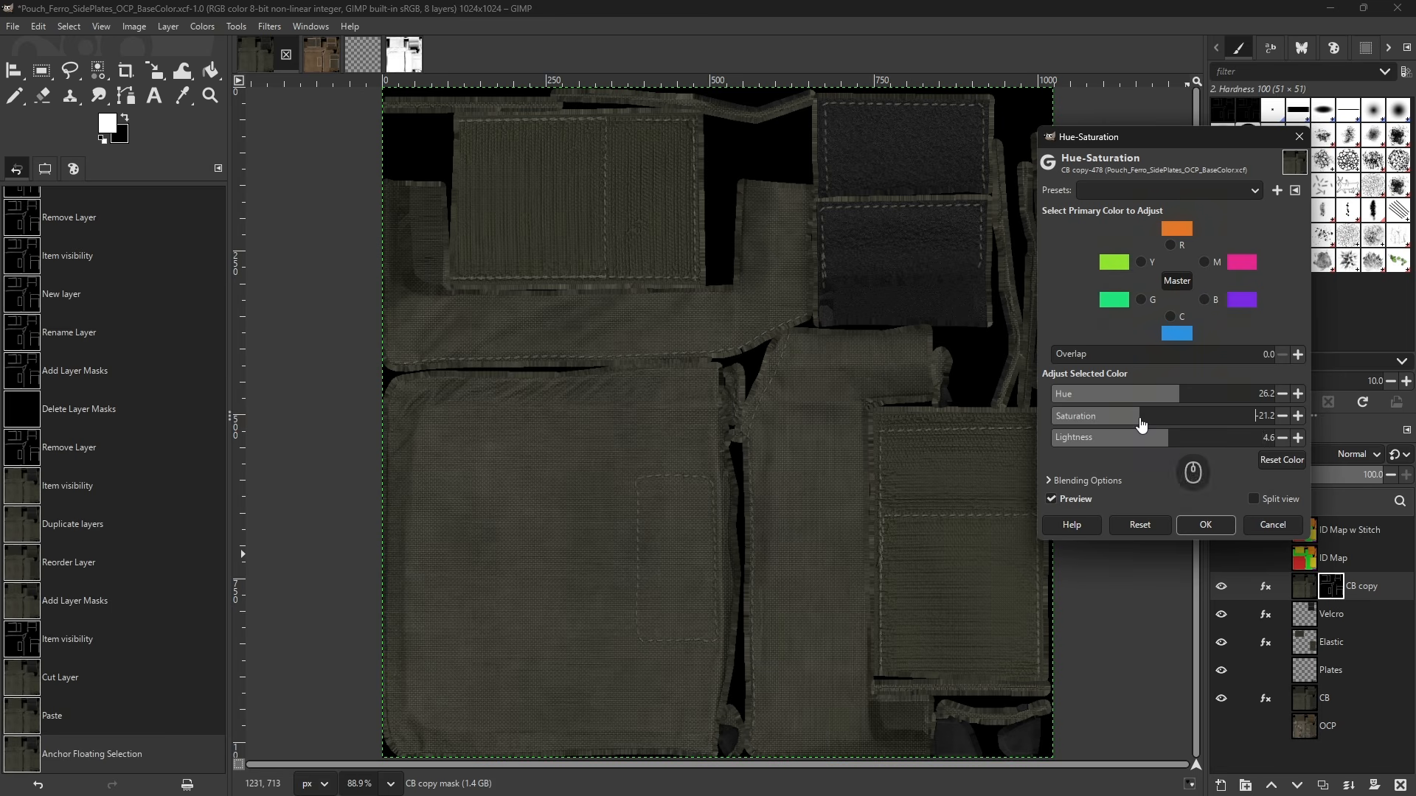
pyautogui.click(1200, 528)
# - Rename the CB copy layer as Stitches
pyautogui.doubleClick(1383, 587)
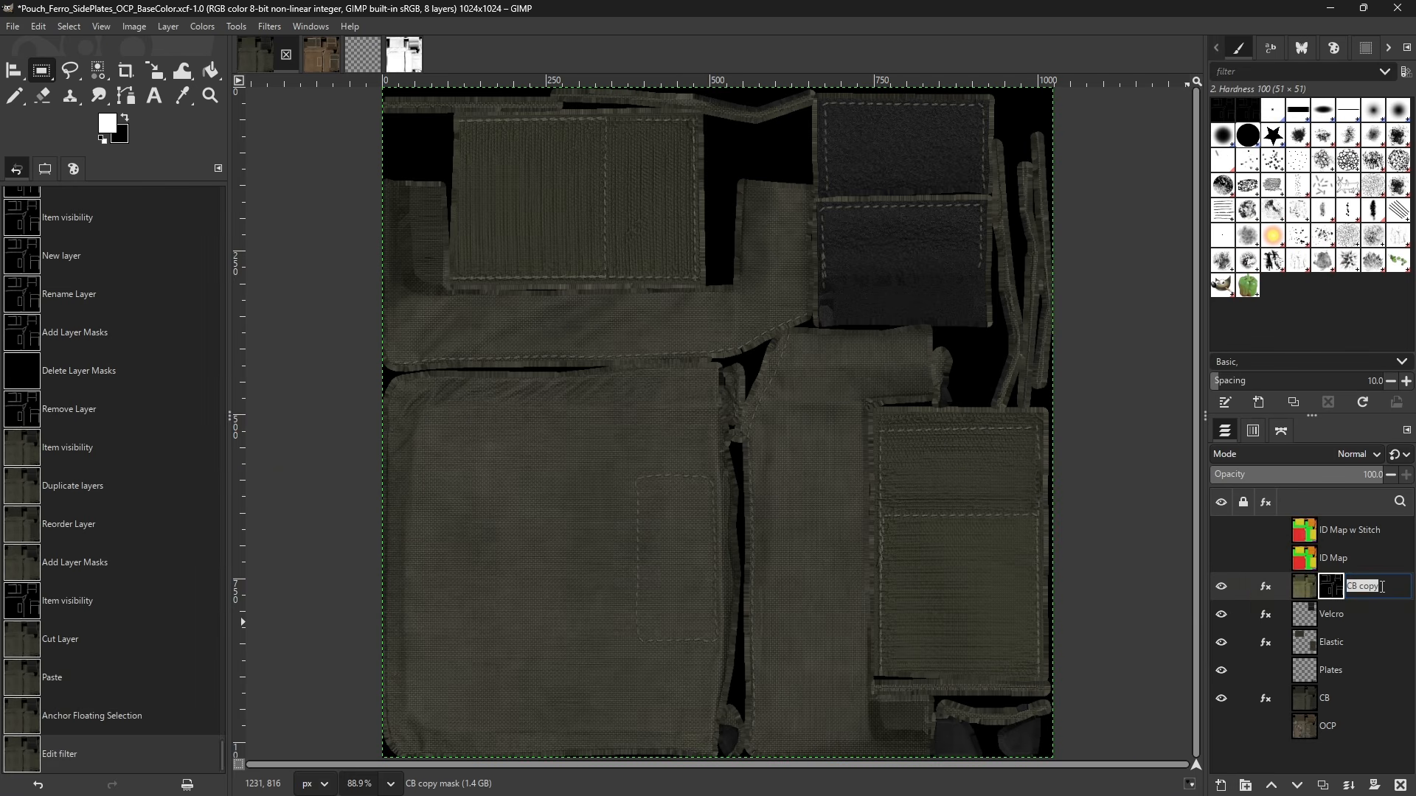
pyautogui.write('Stitc')
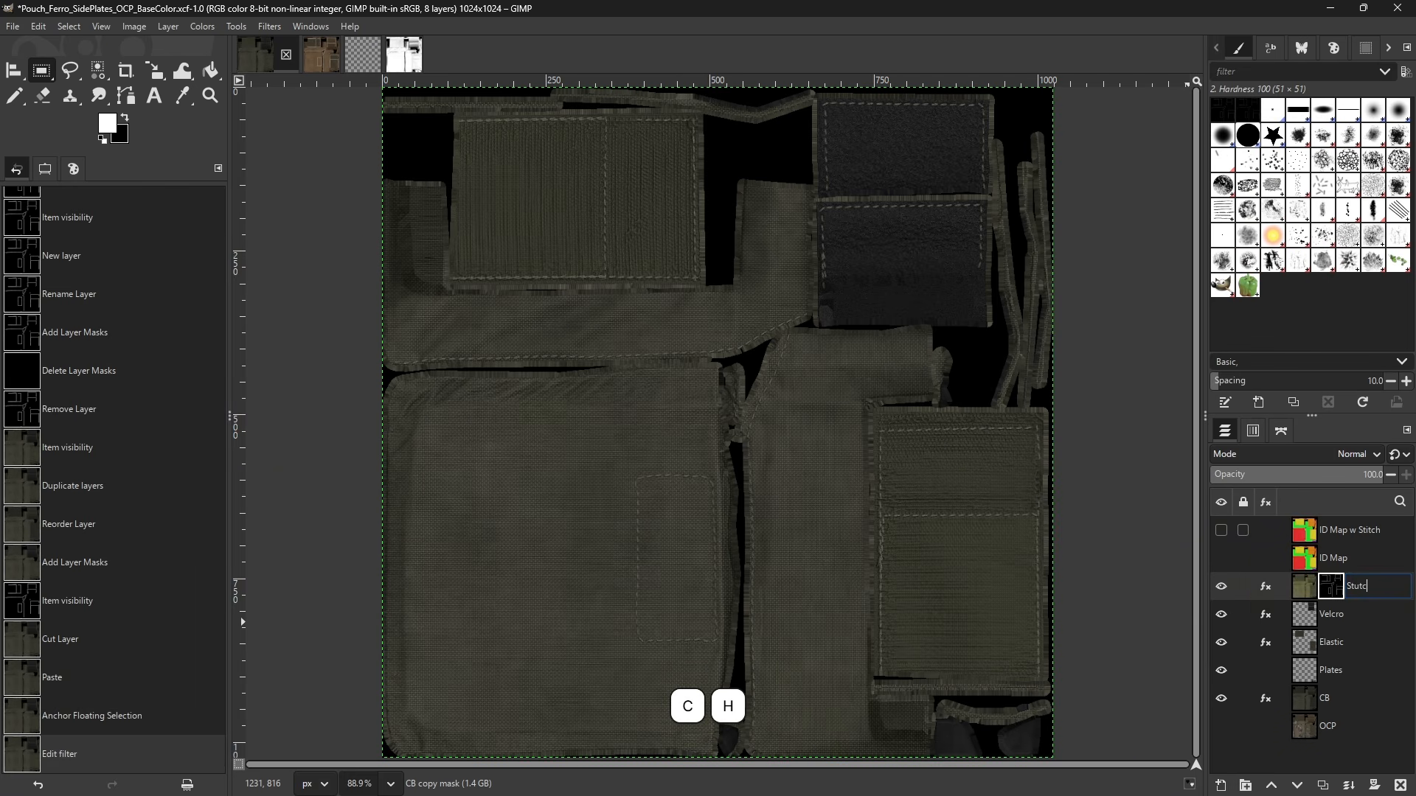
pyautogui.write('hes')
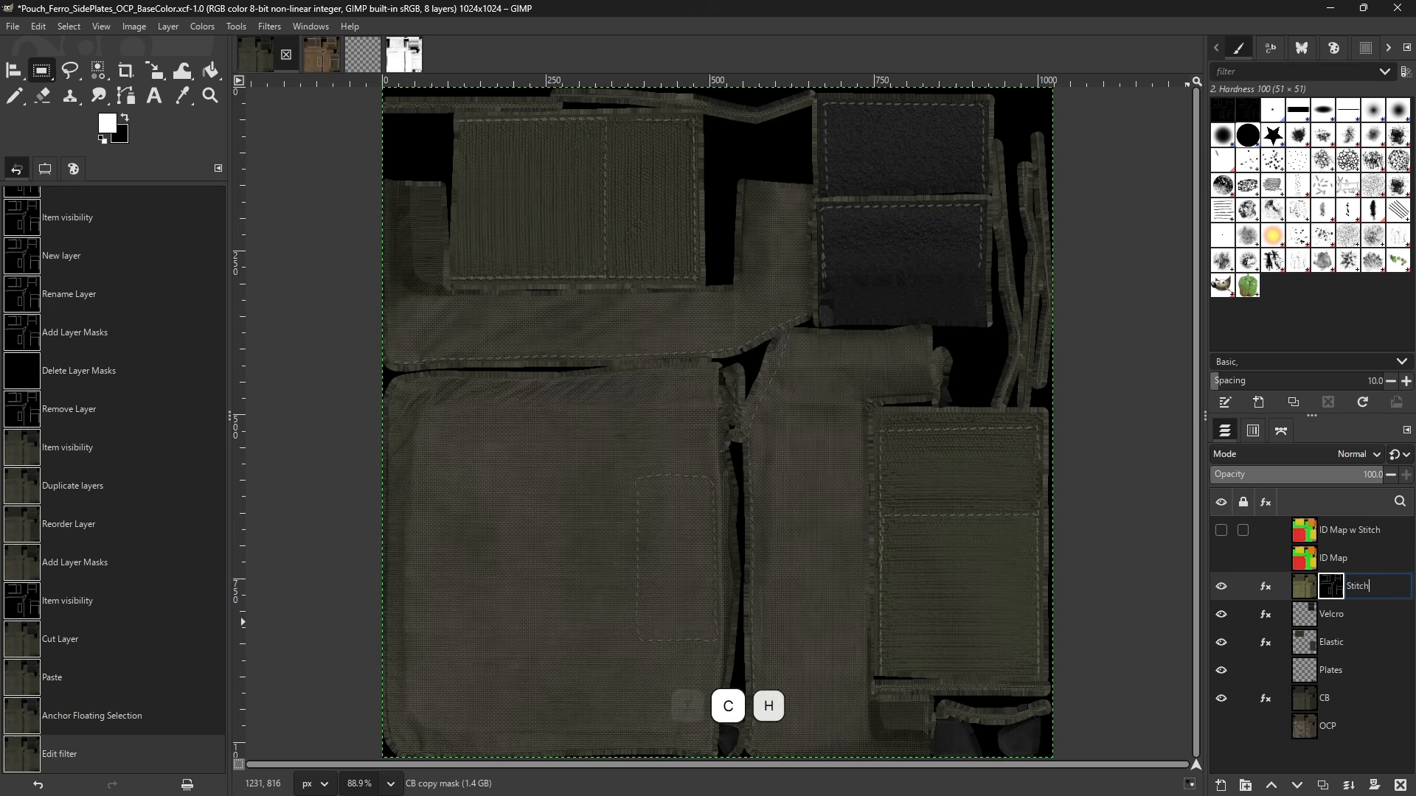
pyautogui.press('Return')
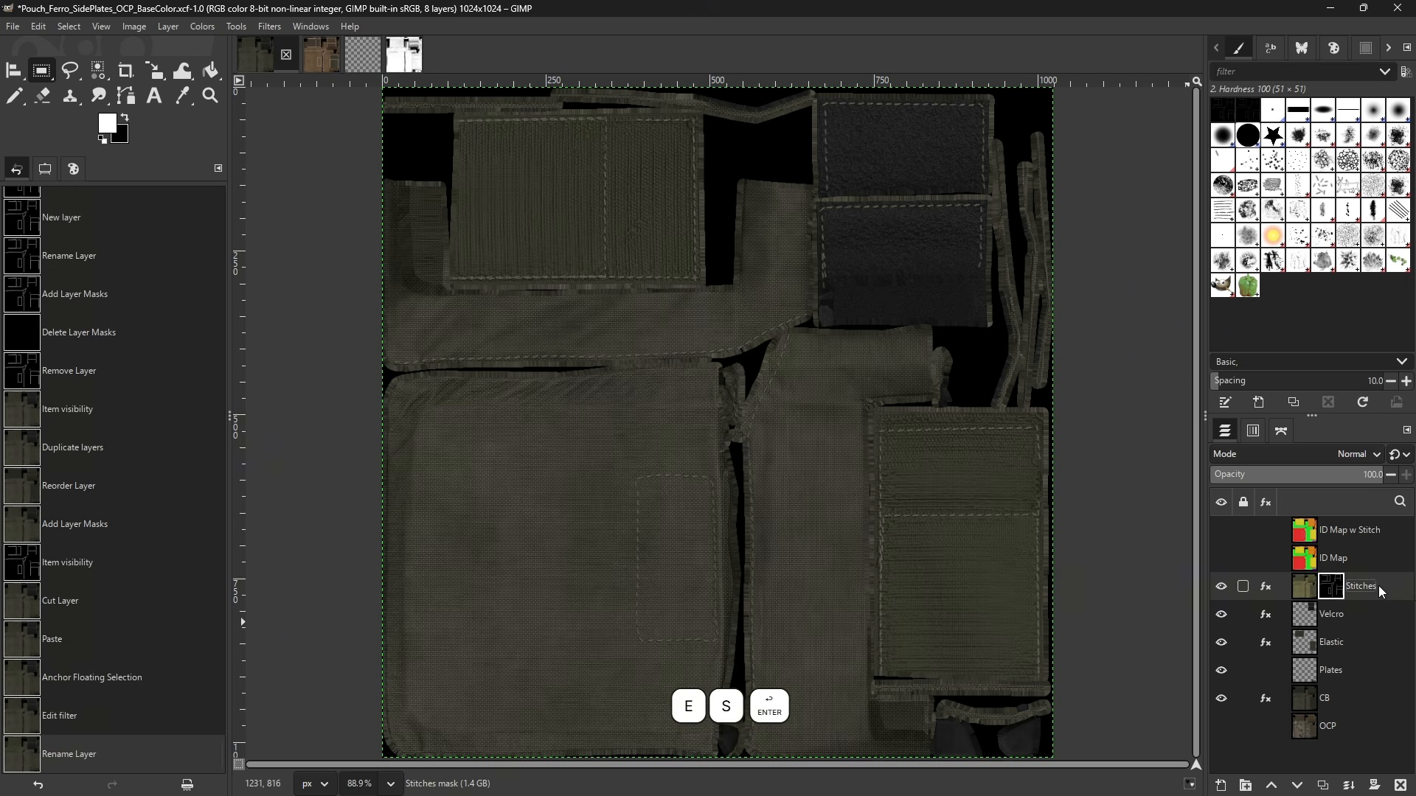
# - Toggle the Stitches layer's visibility several times to compare the texture with and without the lightened stitching
pyautogui.click(1221, 586)
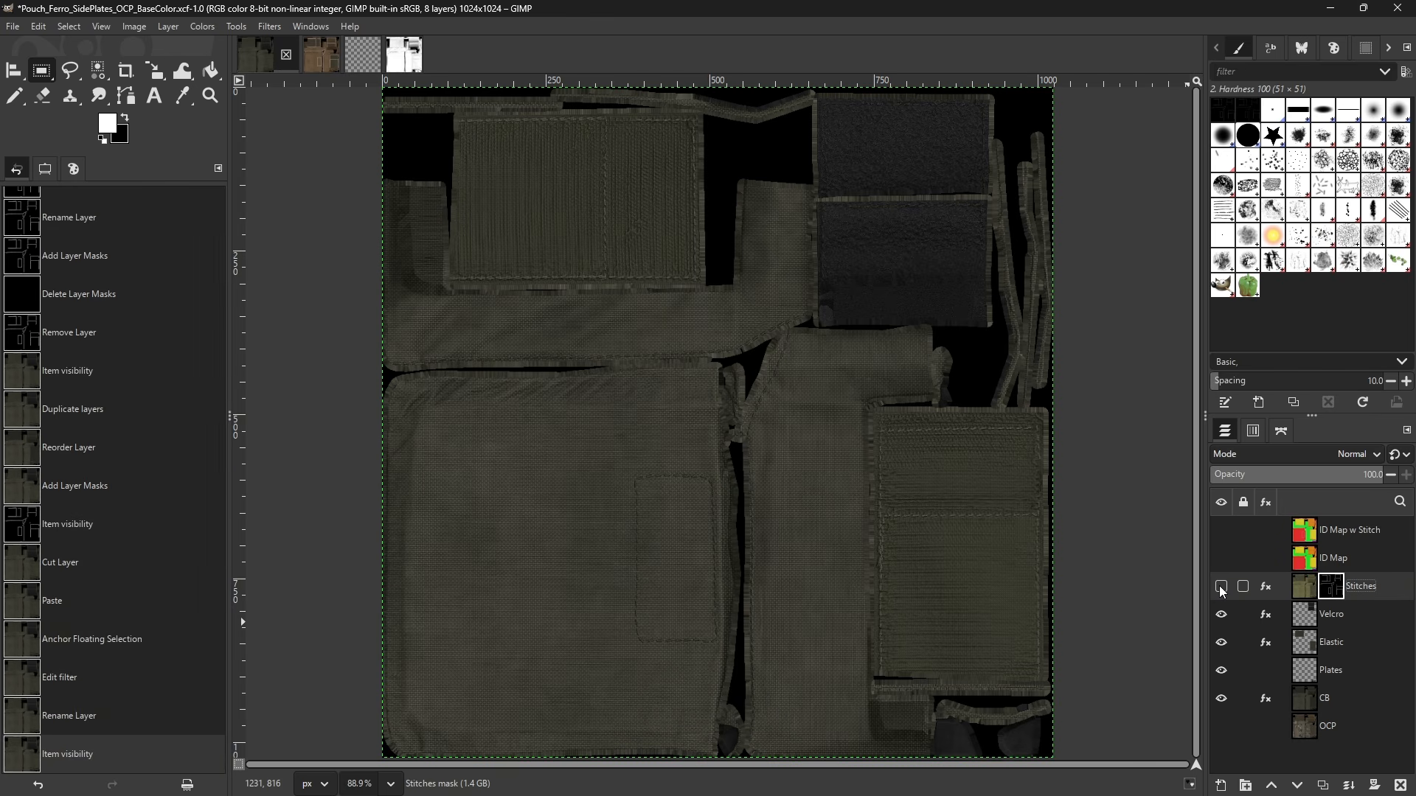
pyautogui.click(1221, 586)
pyautogui.click(1221, 587)
pyautogui.click(1220, 587)
pyautogui.click(1221, 587)
pyautogui.click(1220, 587)
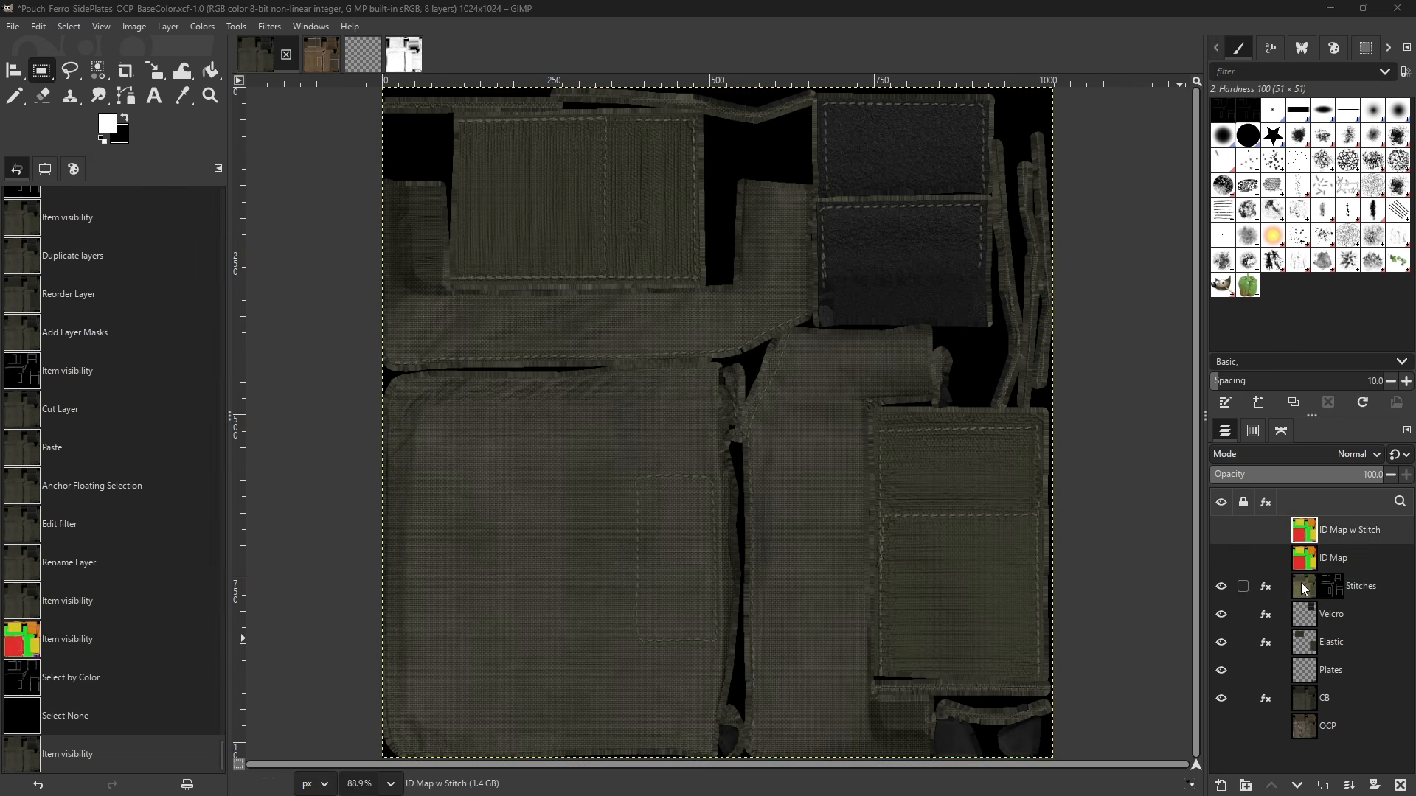
# - Show the ID Map w Stitch layer and select all of its blue stitch lines by color
pyautogui.click(1222, 531)
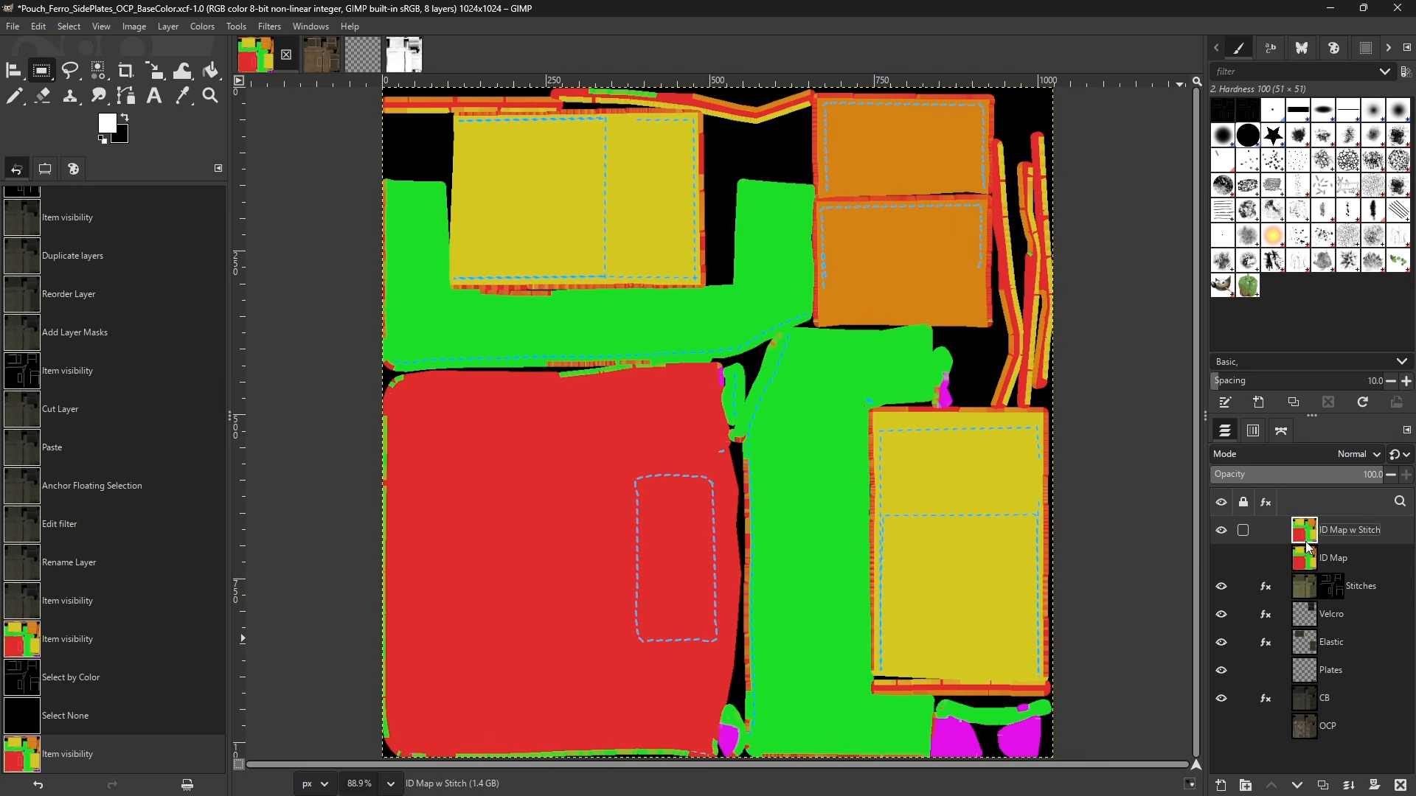
pyautogui.hotkey('shift', 'o')
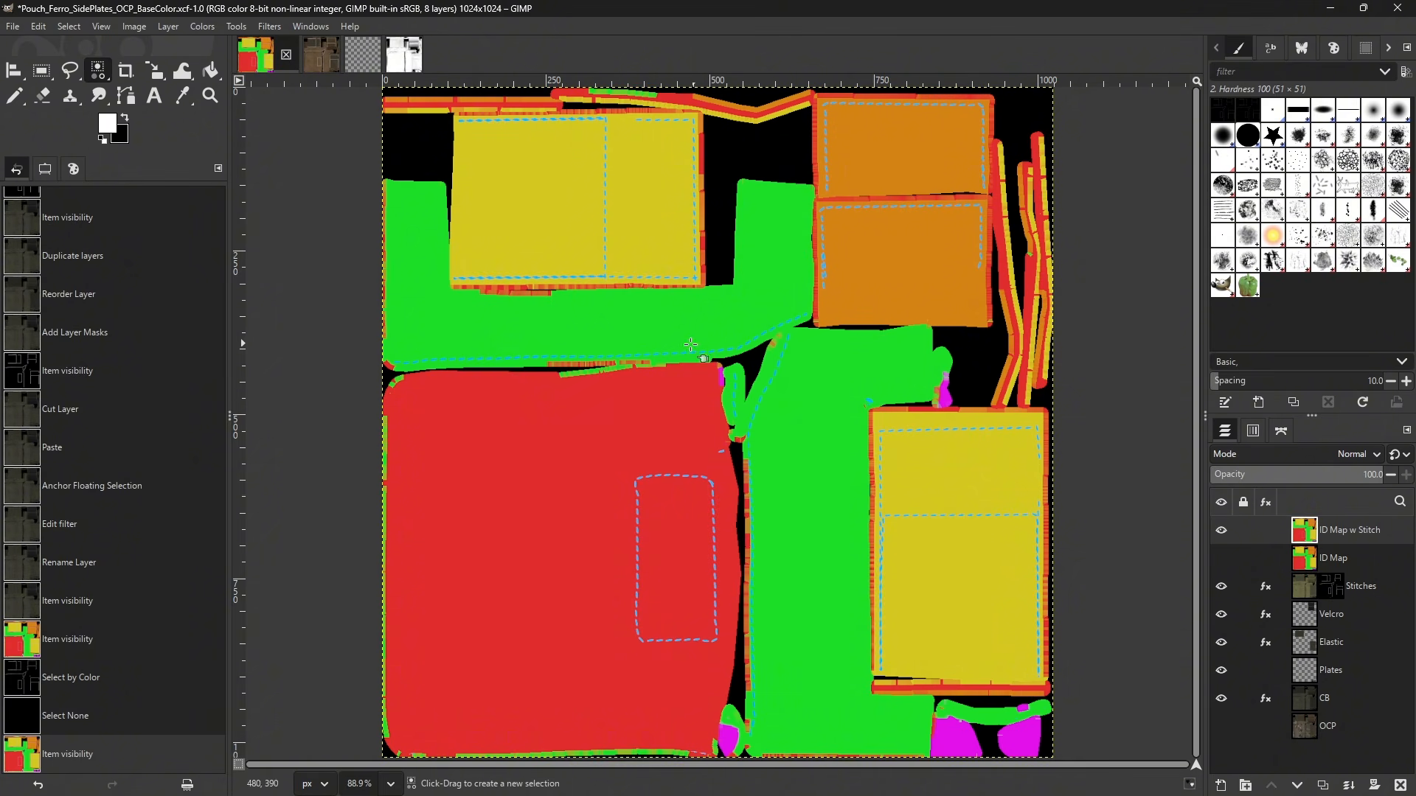
pyautogui.hotkey('shift', 'o')
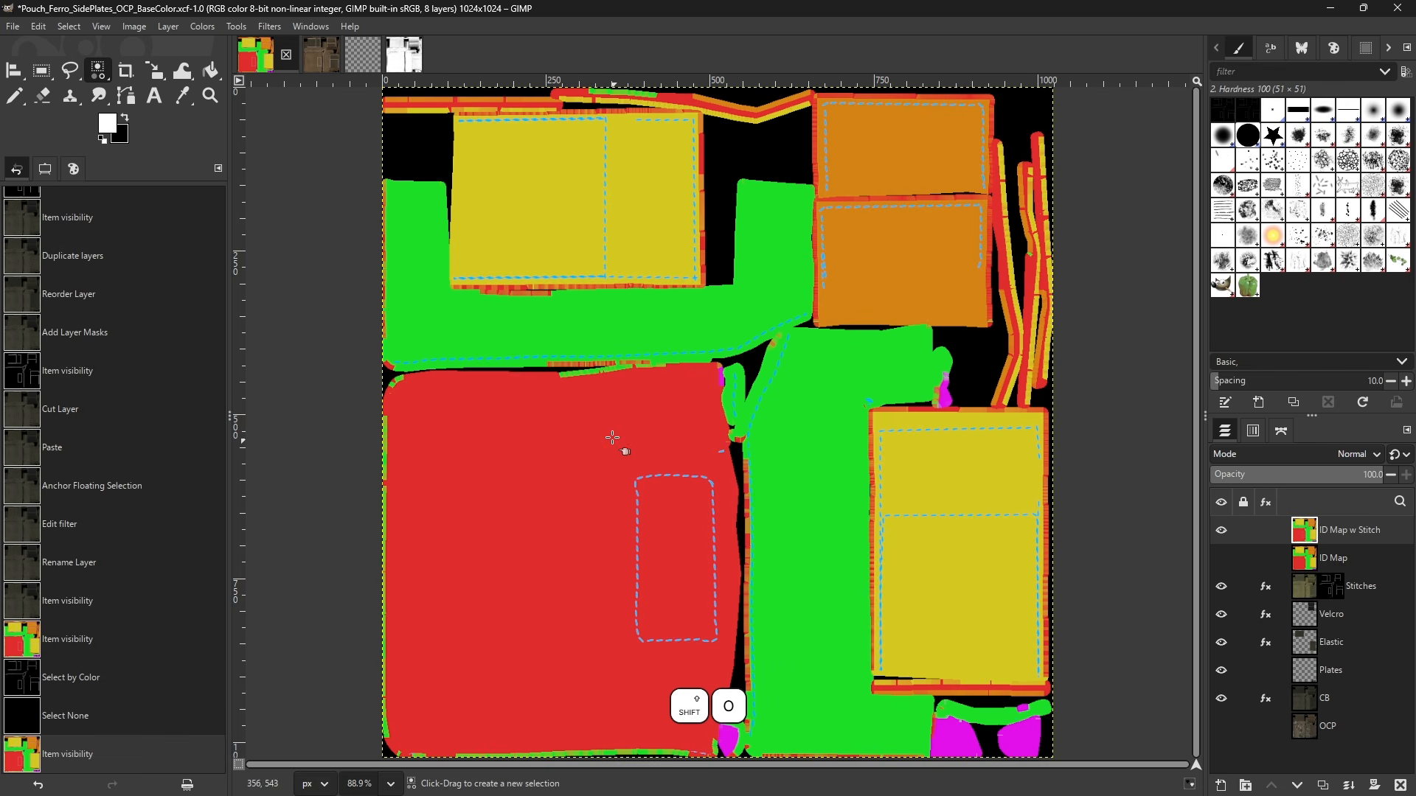
pyautogui.click(592, 277)
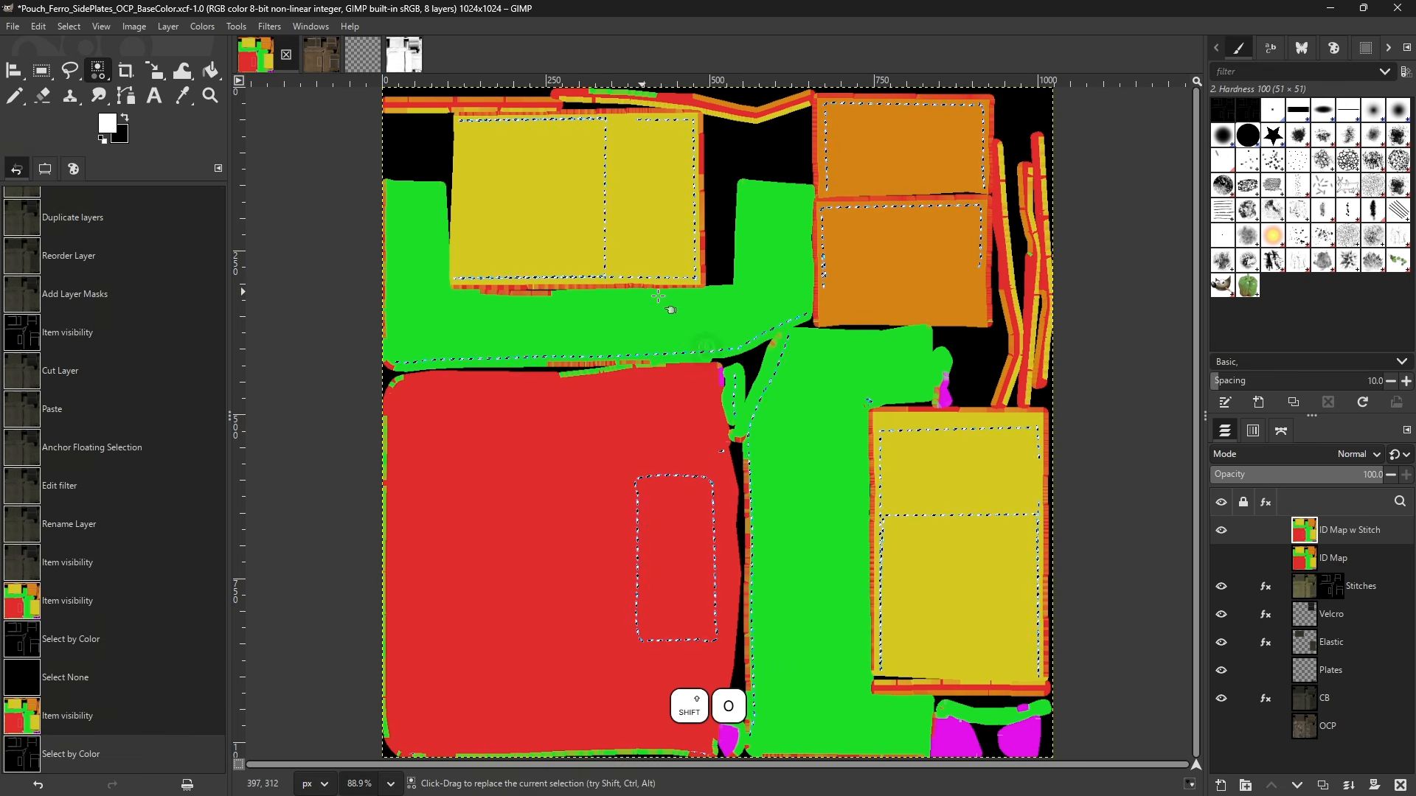
pyautogui.scroll(6, 586, 300)
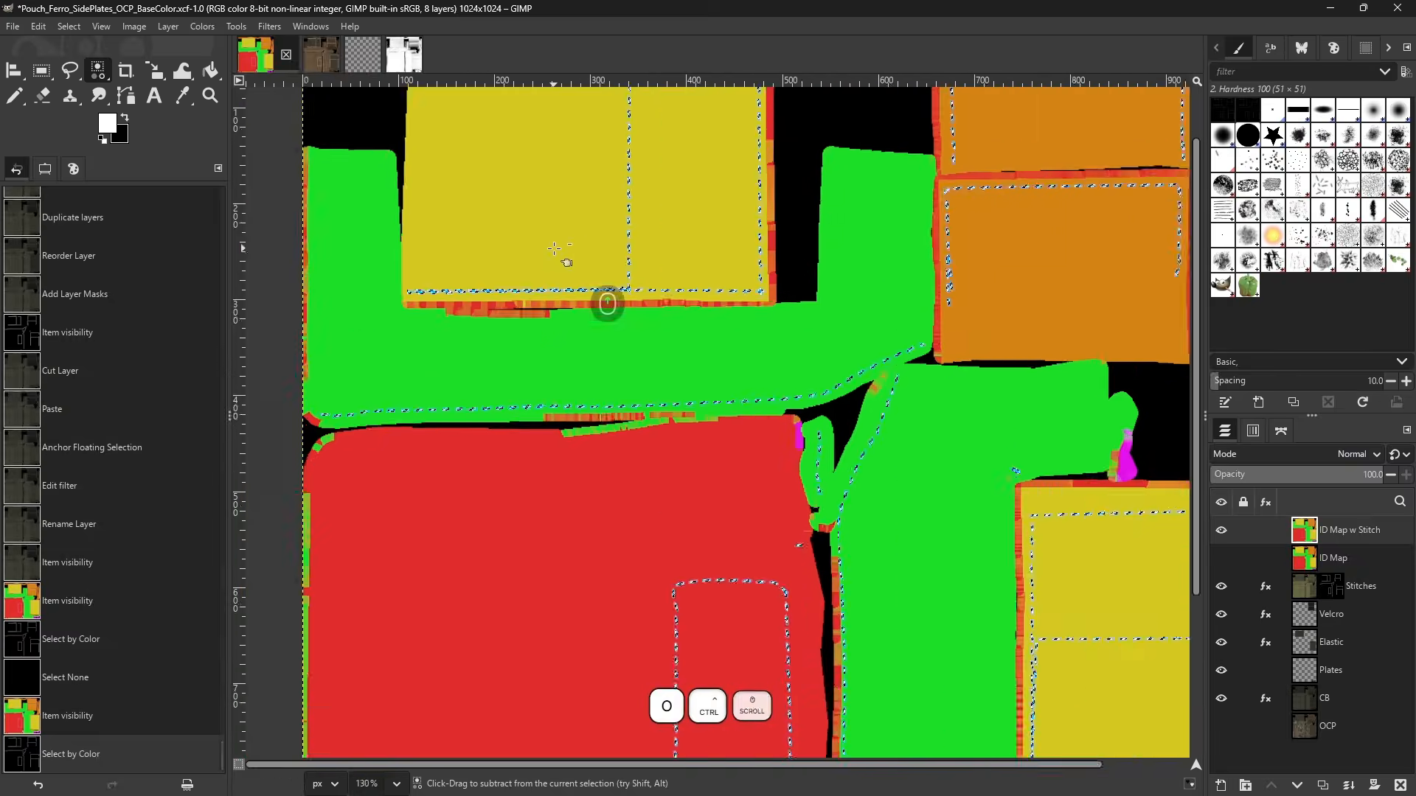
pyautogui.hotkey('ctrl', 'shift', 'j')
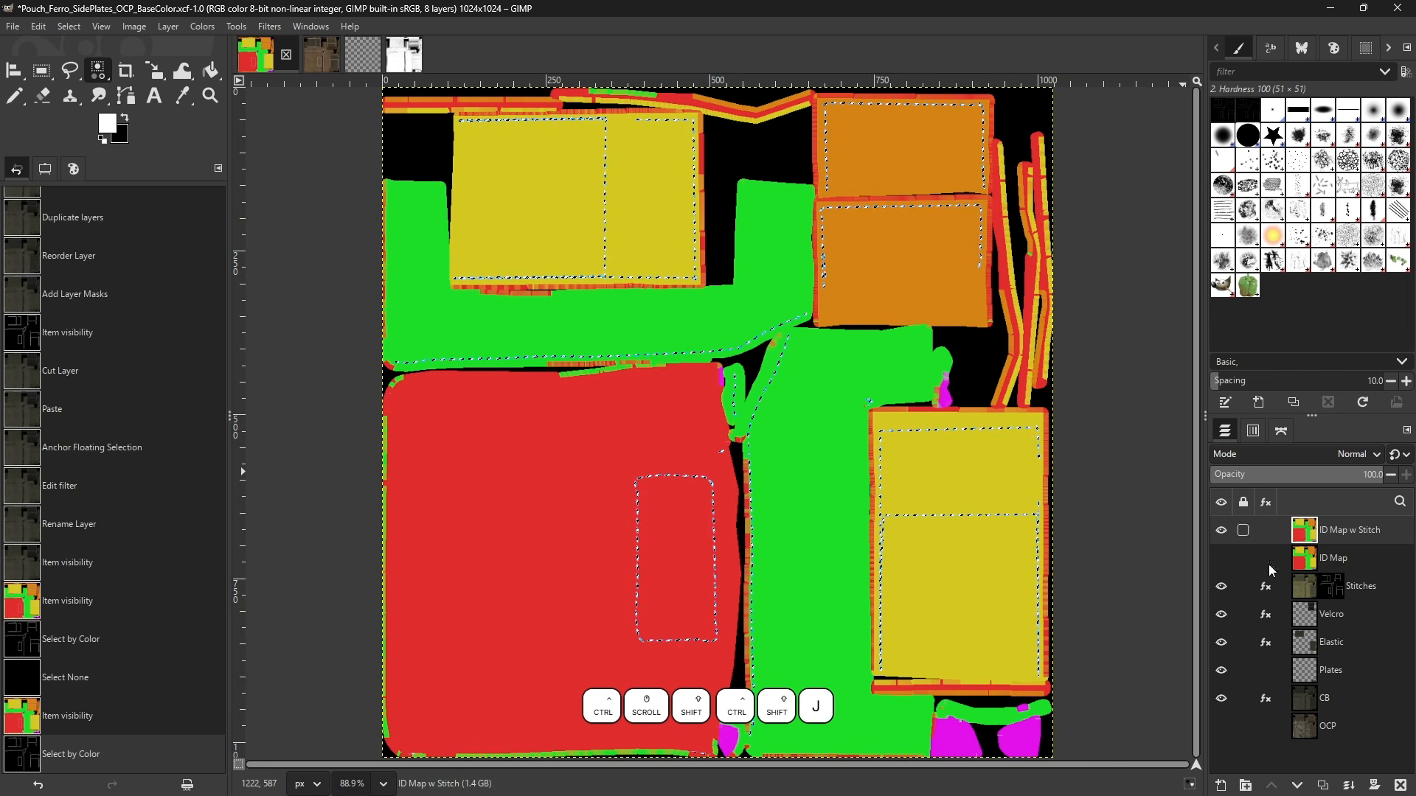
pyautogui.click(1328, 686)
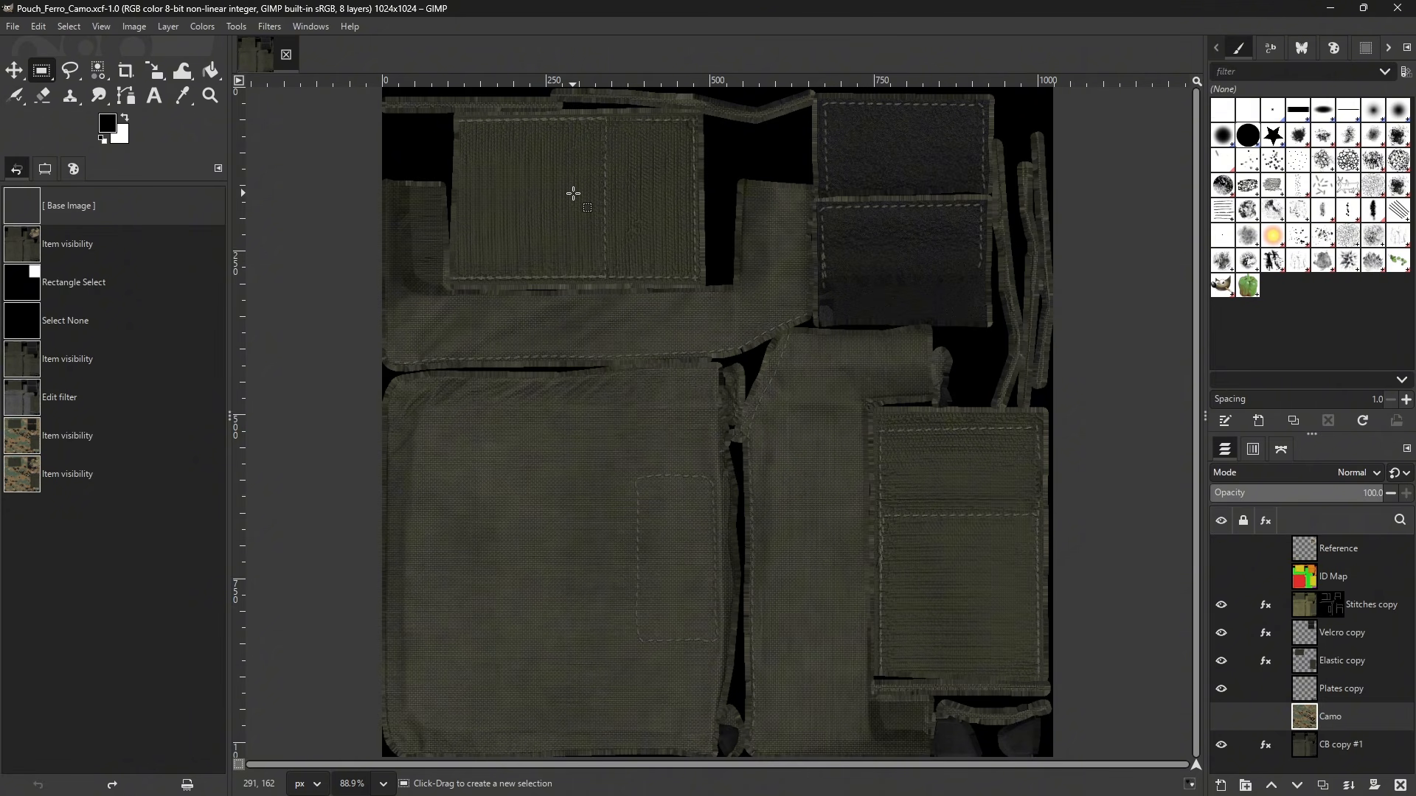
# - In Pouch_Ferro_Camo.xcf, show the Reference layer to study its camouflage backpack, and briefly preview the Camo layer
pyautogui.click(1222, 548)
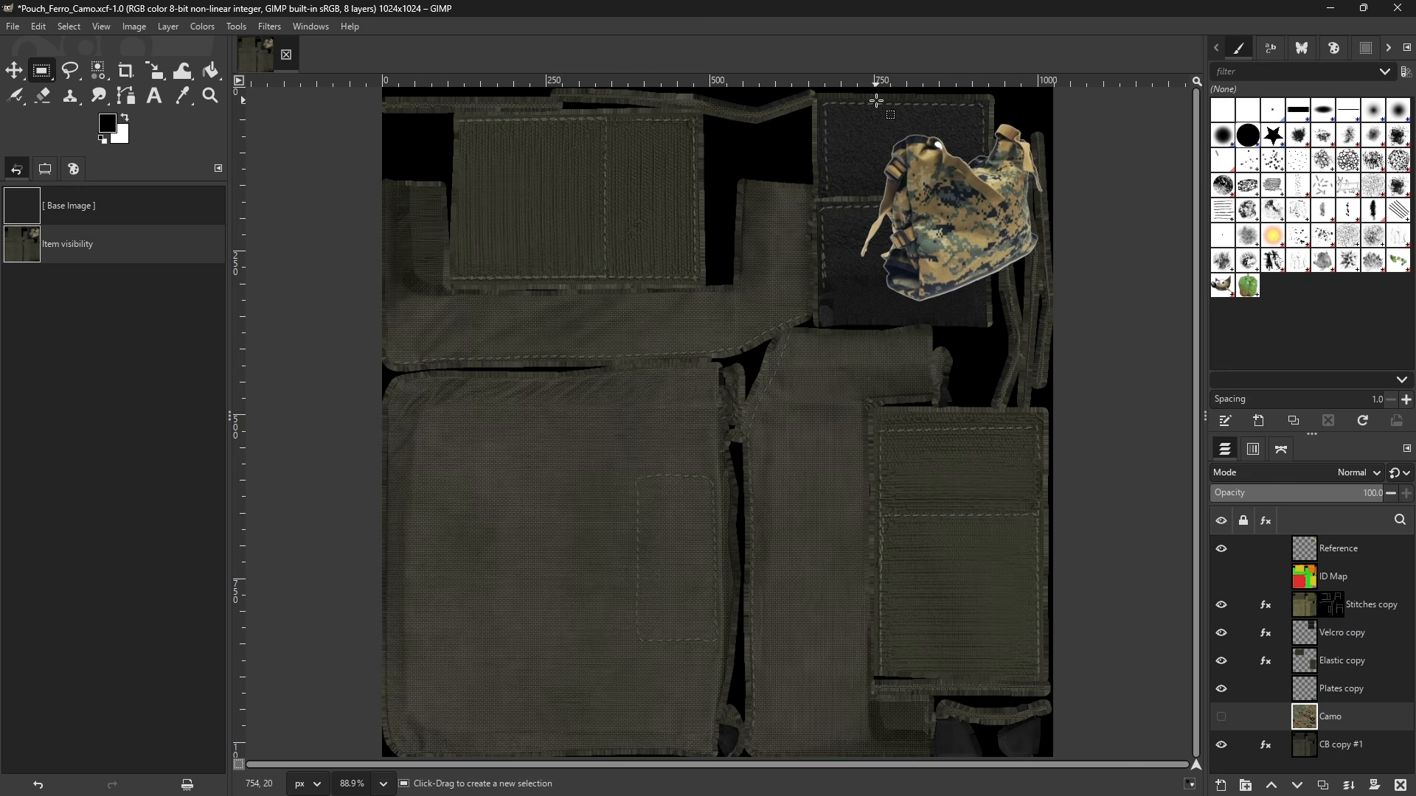
pyautogui.moveTo(857, 98); pyautogui.dragTo(1106, 385)
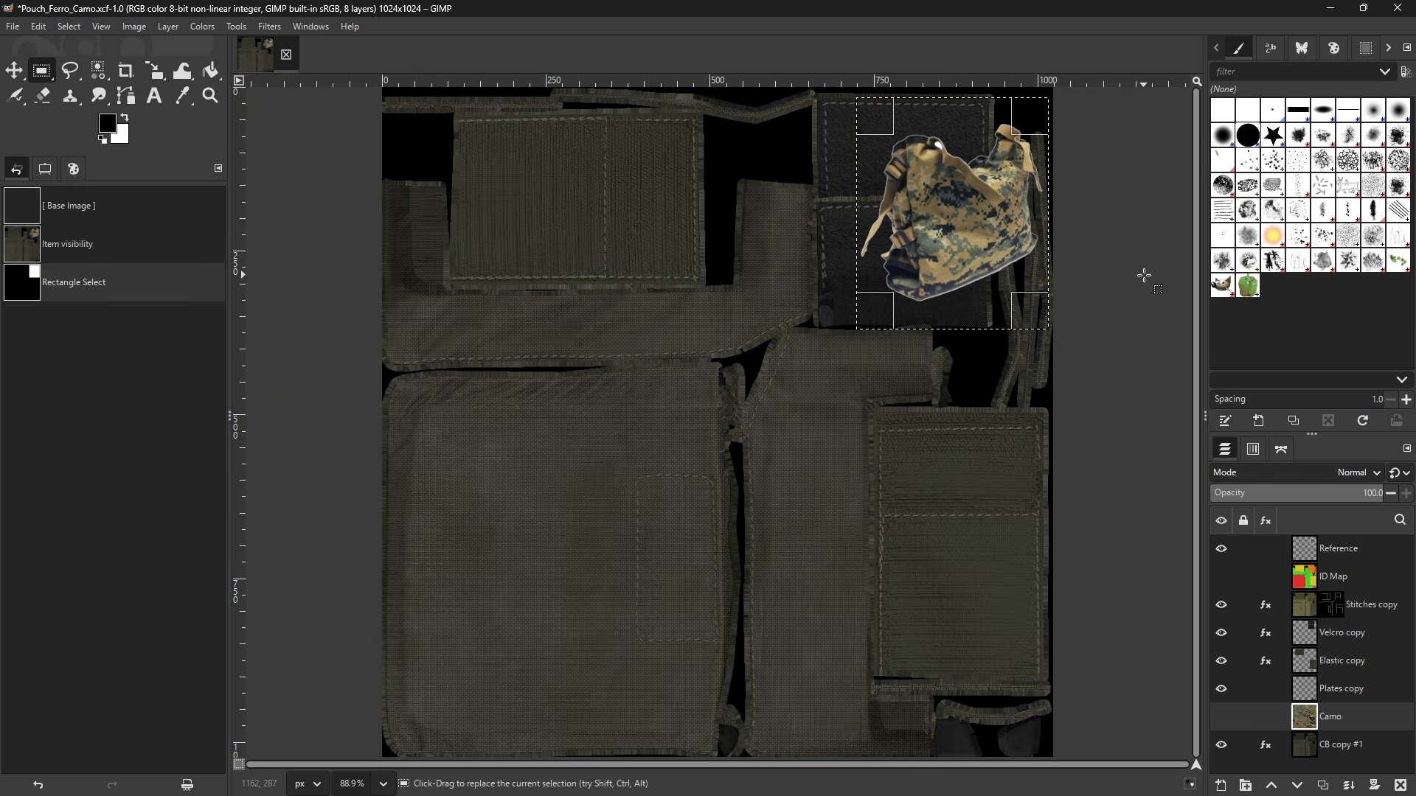
pyautogui.click(1144, 275)
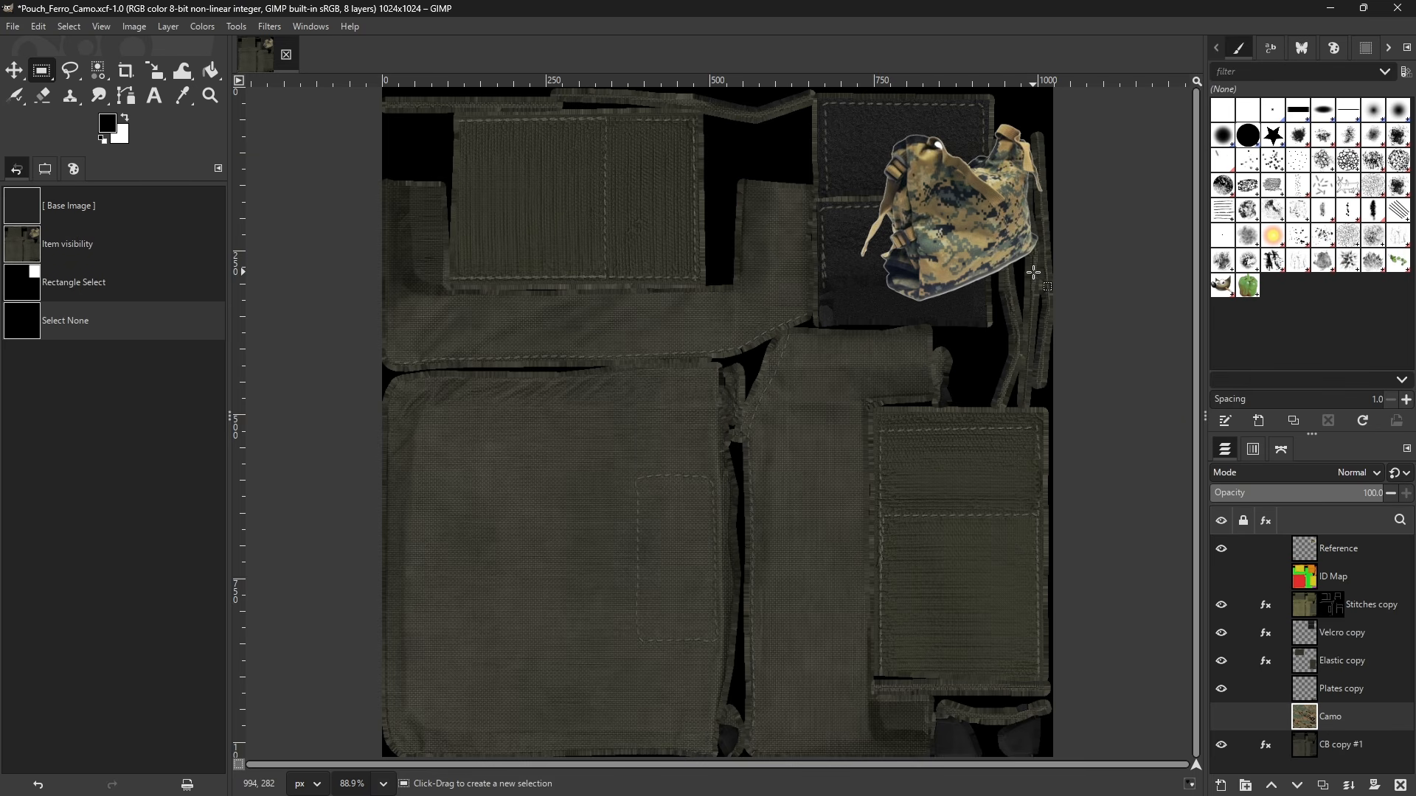
pyautogui.click(1221, 717)
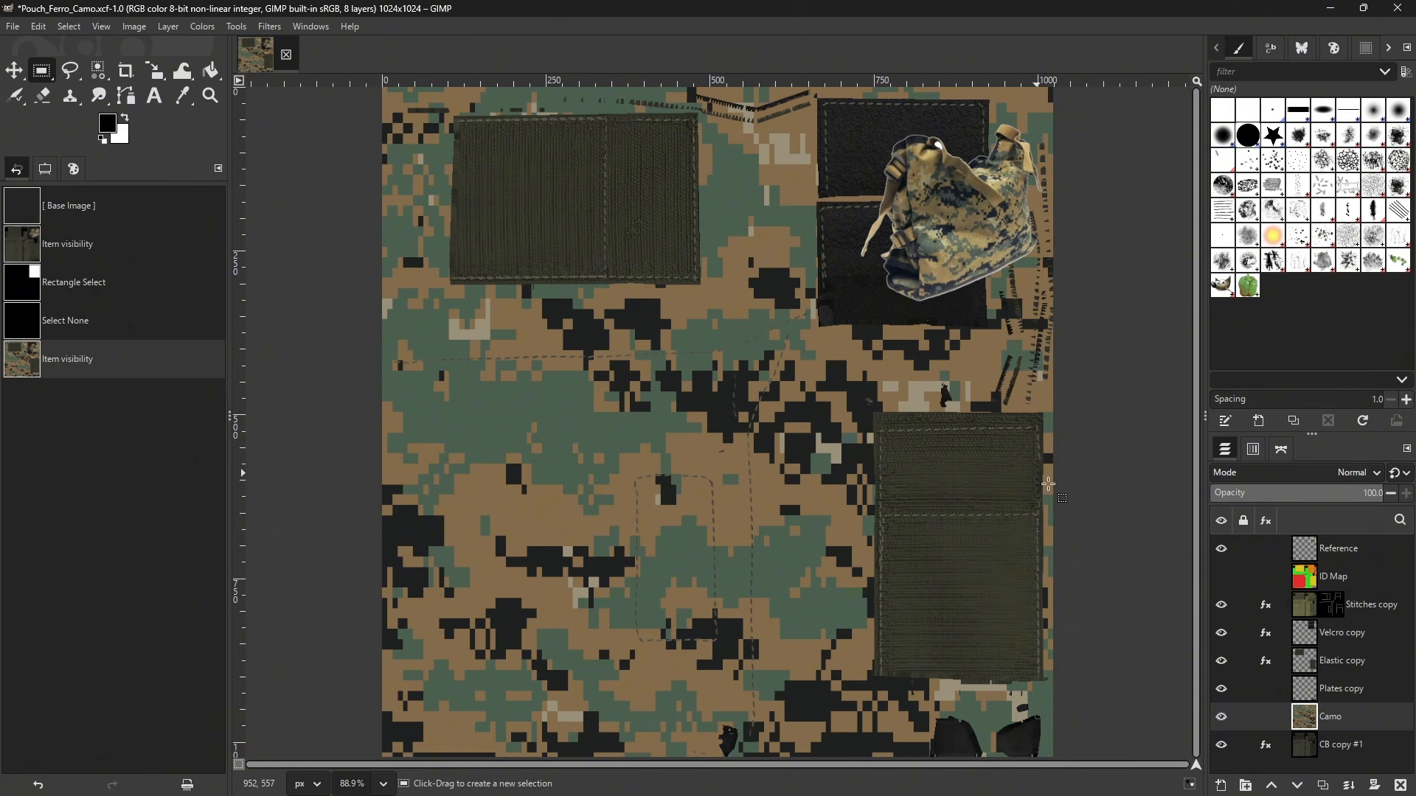
pyautogui.click(1222, 718)
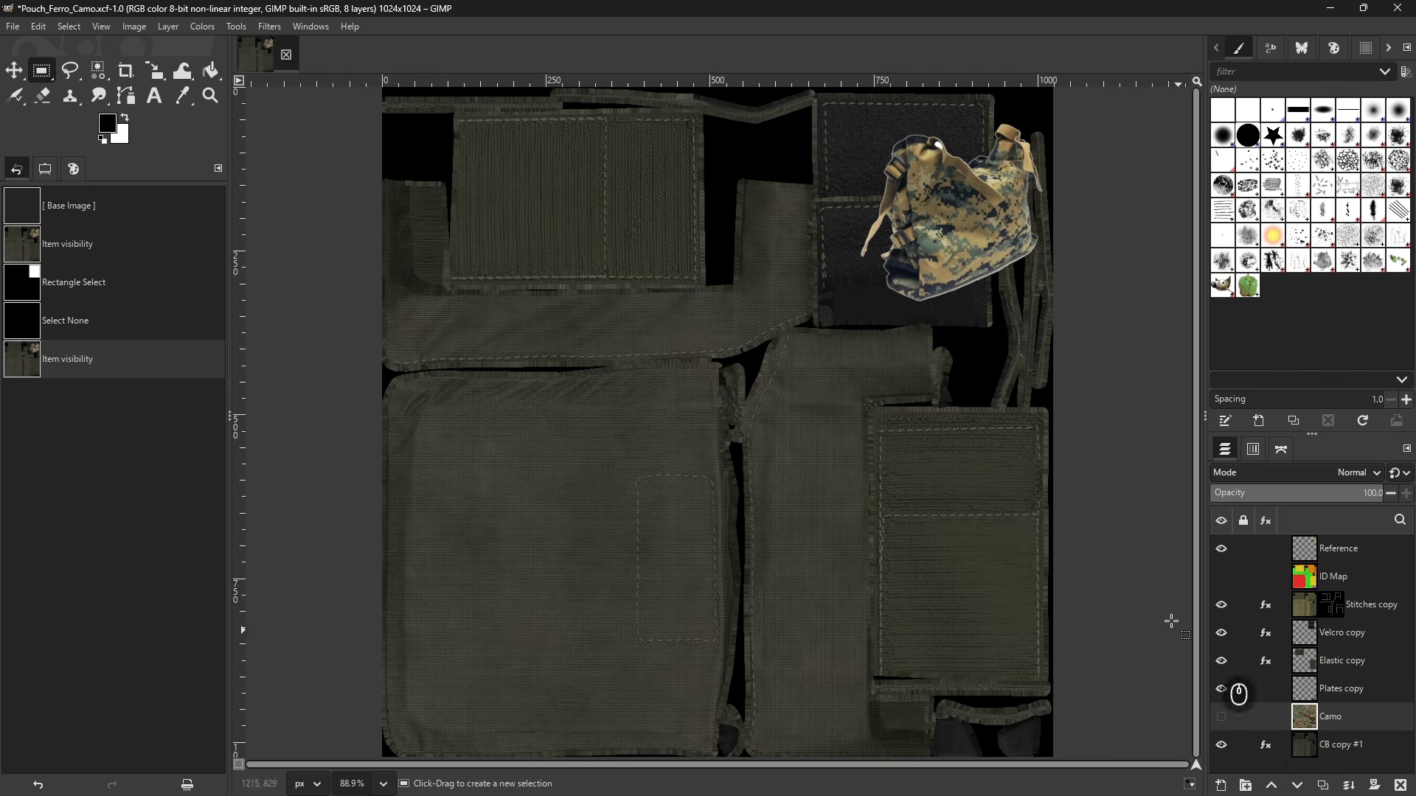
# - Reset the CB copy #1 layer's Hue-Saturation effect and set its saturation to -100
pyautogui.click(1328, 746)
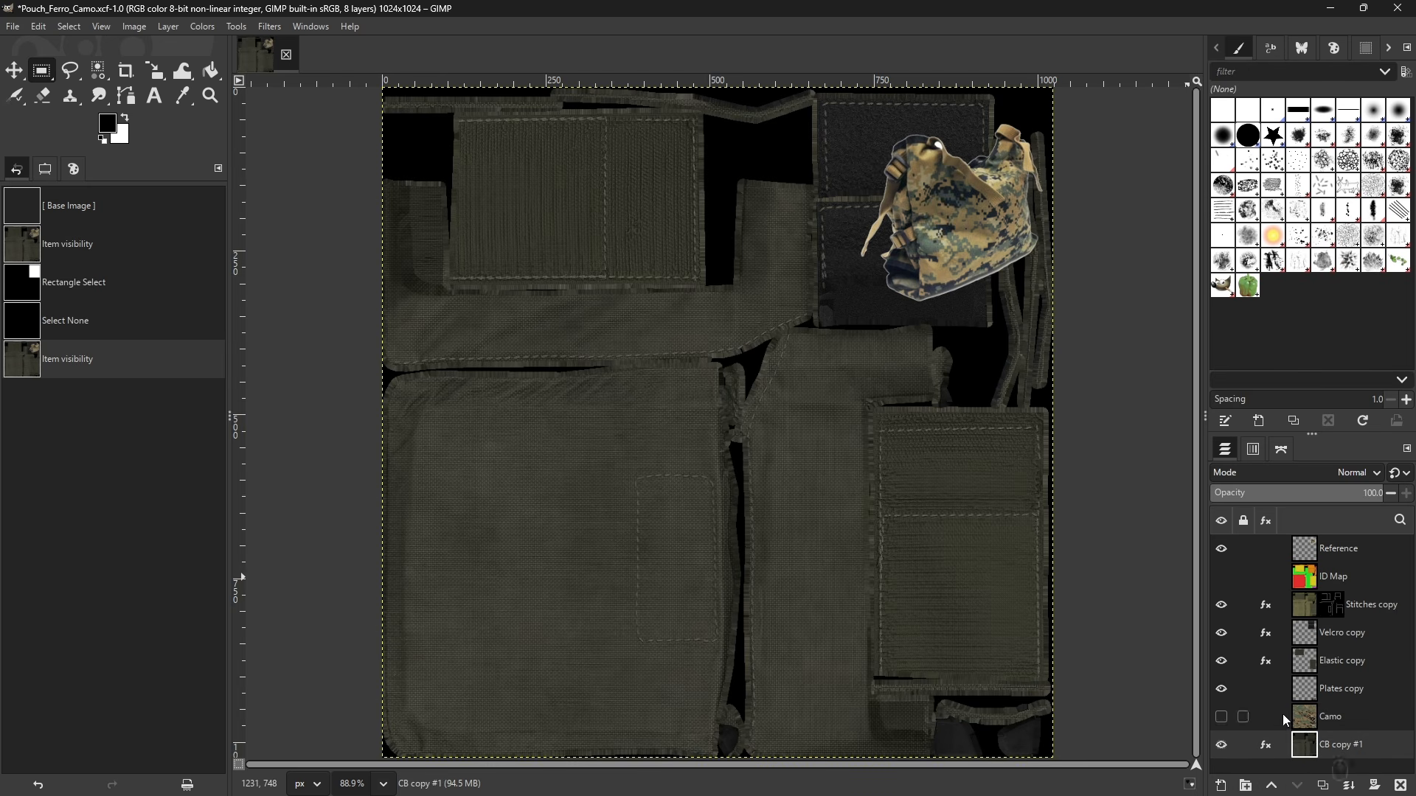
pyautogui.click(1265, 746)
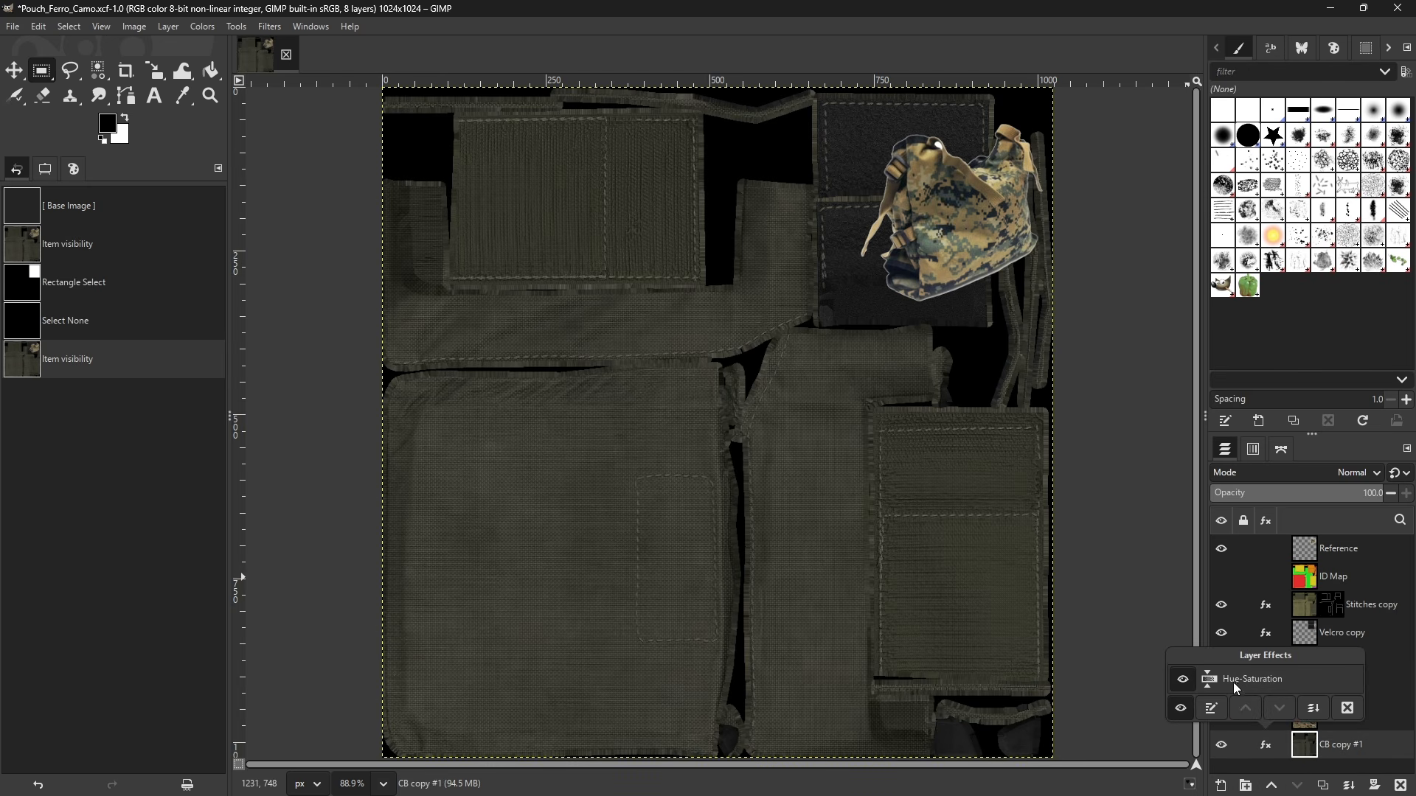
pyautogui.click(1211, 708)
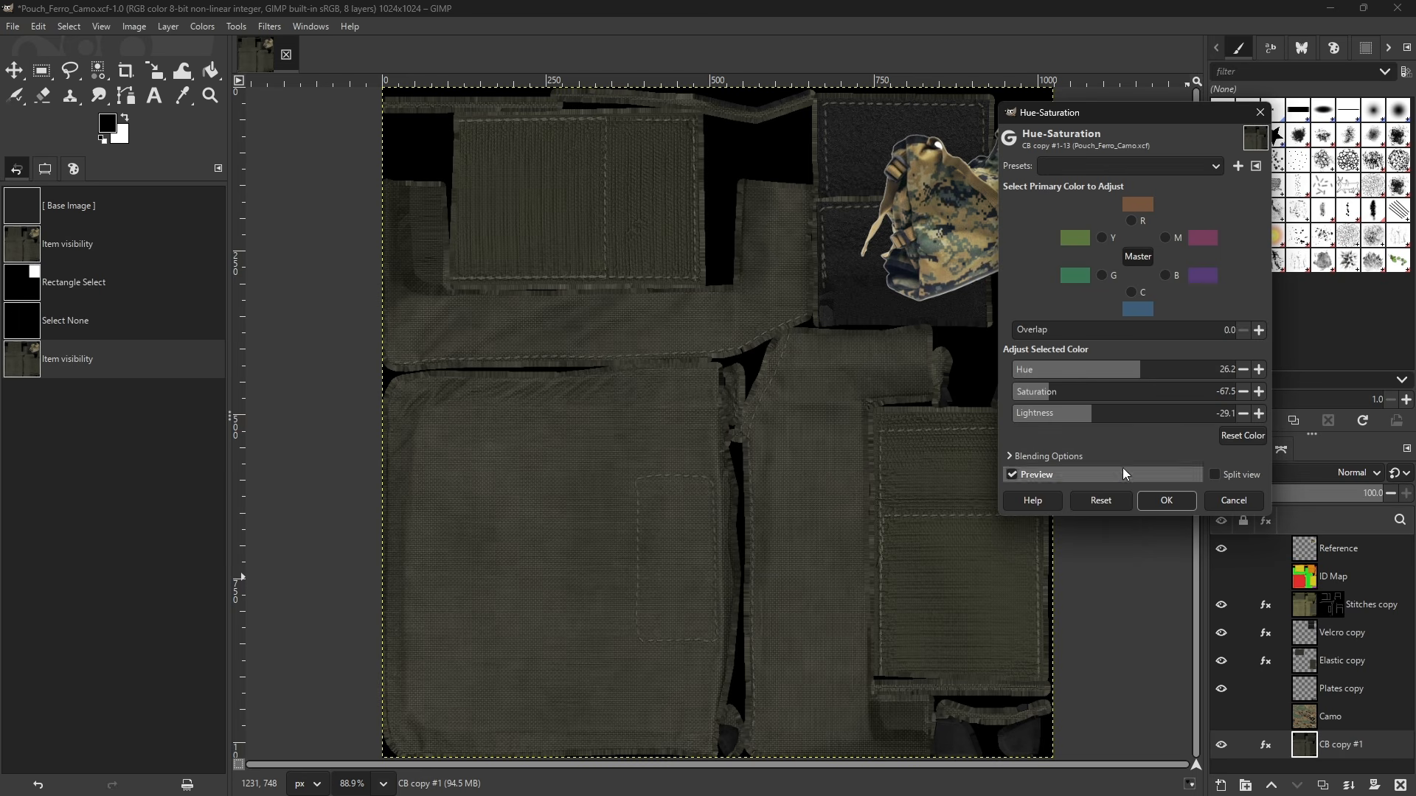
pyautogui.click(1100, 501)
pyautogui.click(1120, 390)
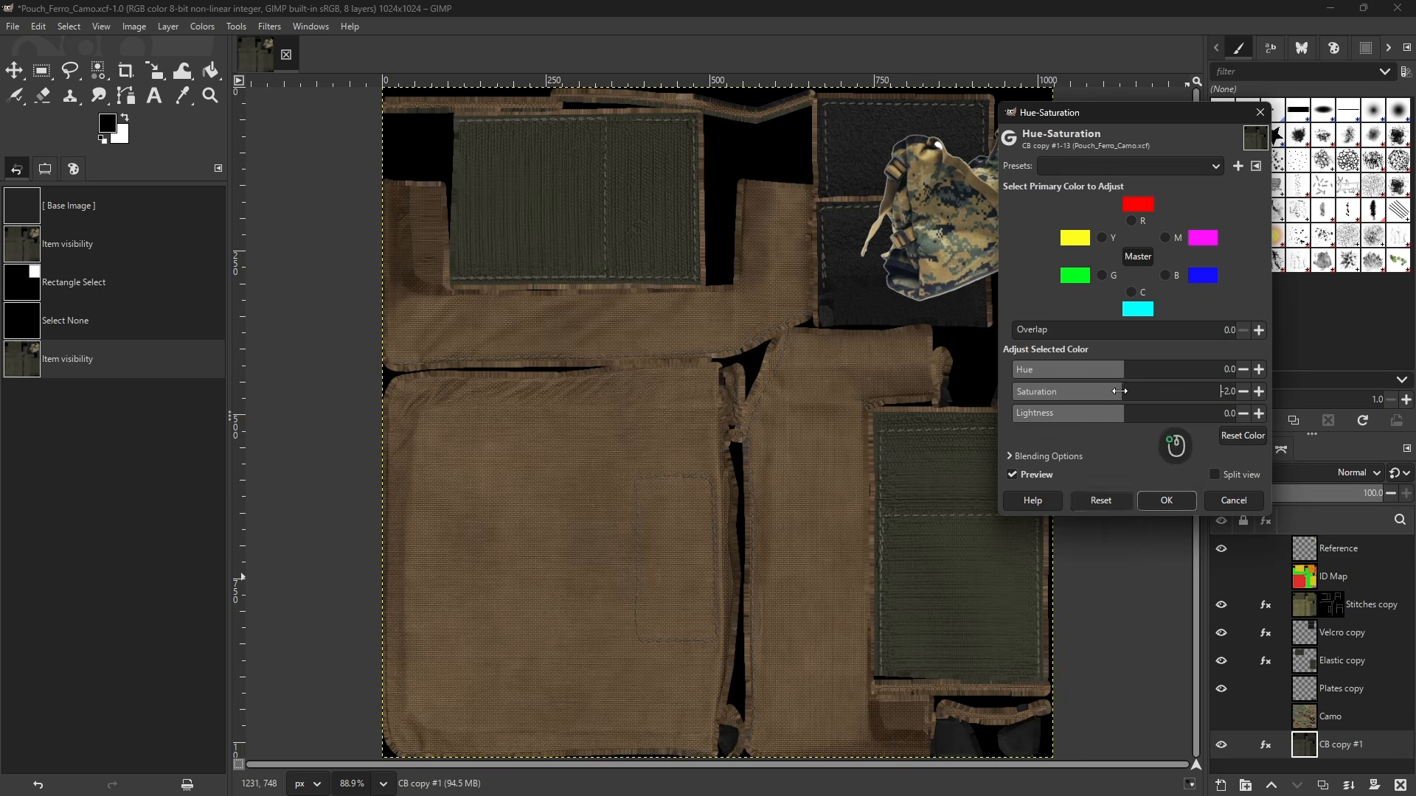
pyautogui.moveTo(1119, 391); pyautogui.dragTo(916, 389)
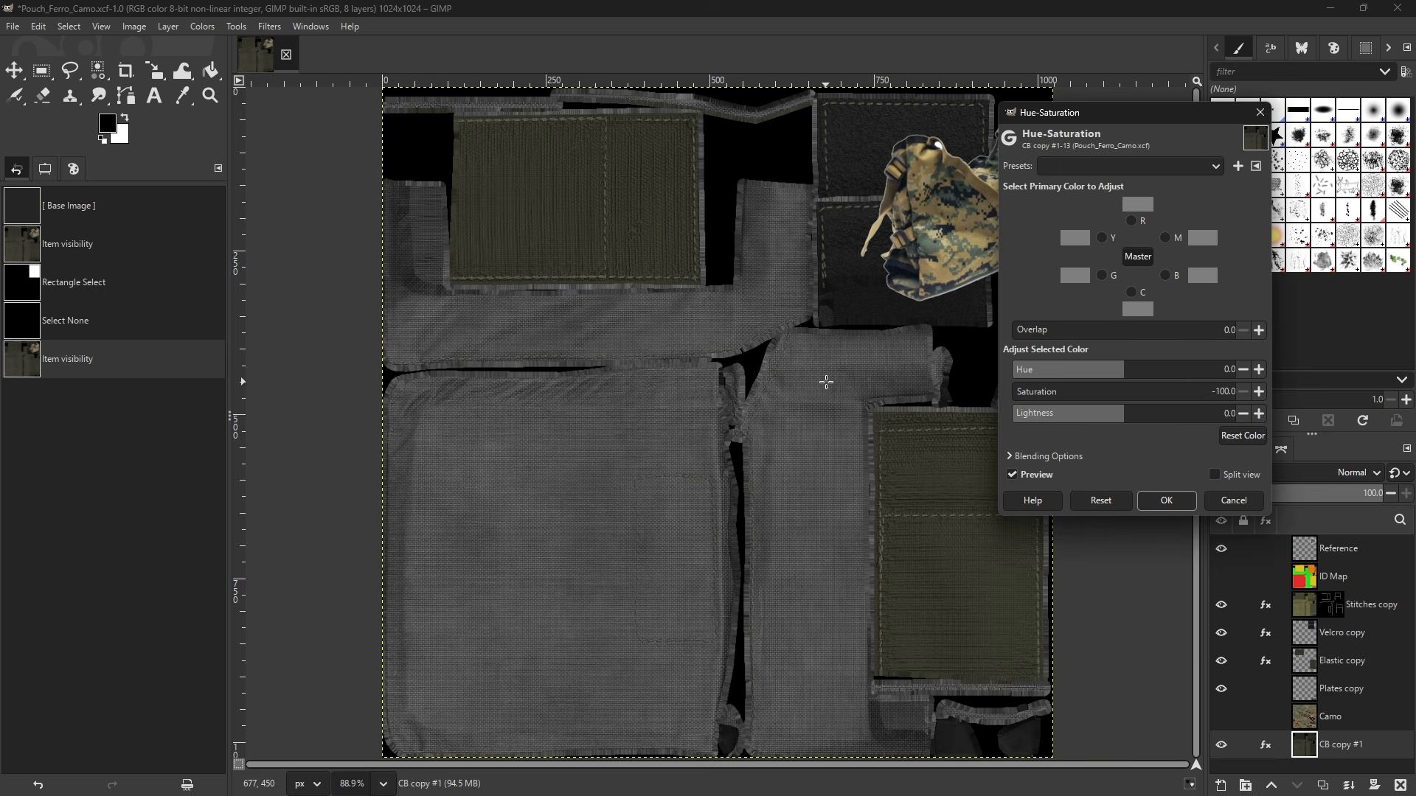
pyautogui.click(1166, 501)
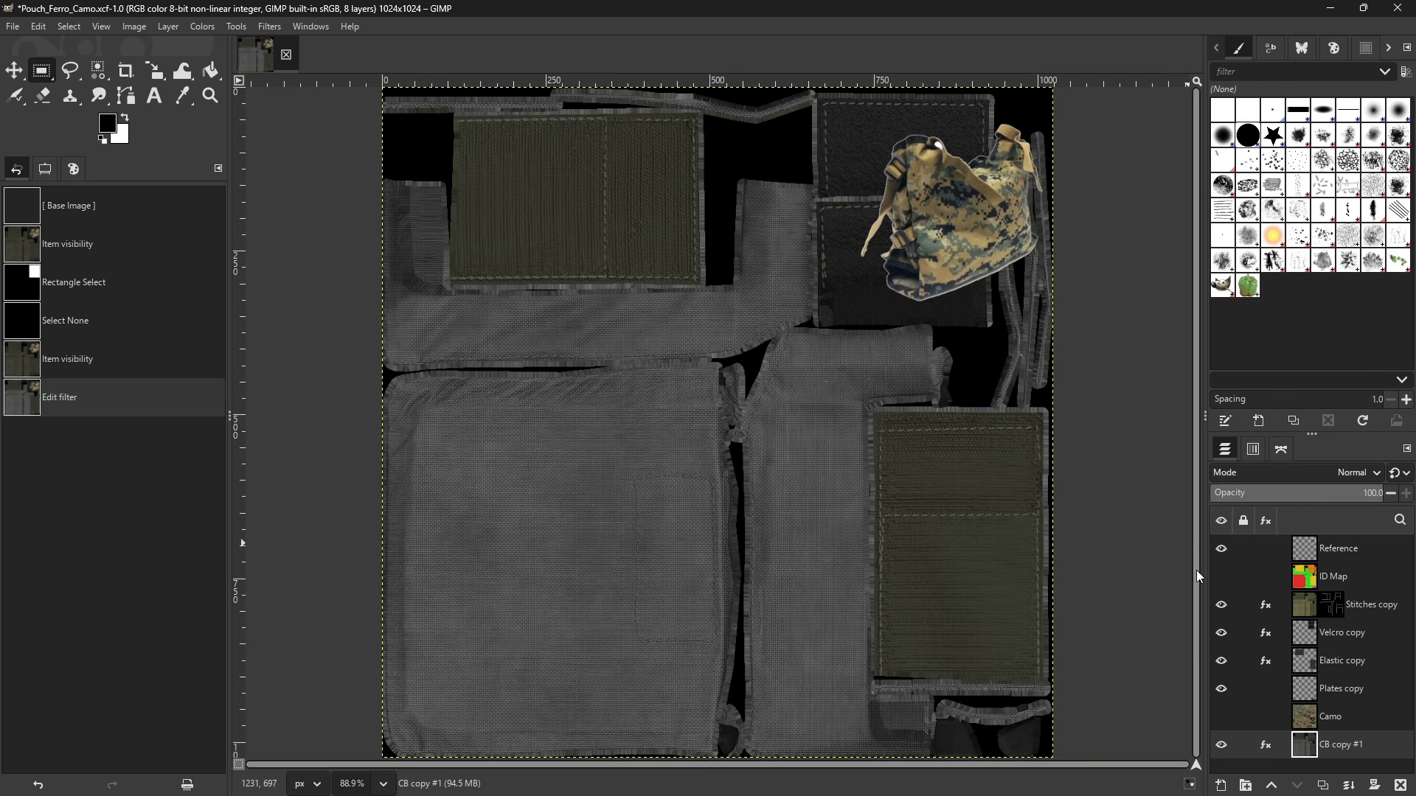
# - Show the Camo layer and set its blending mode to Overlay over the desaturated base
pyautogui.click(1221, 723)
pyautogui.click(1314, 715)
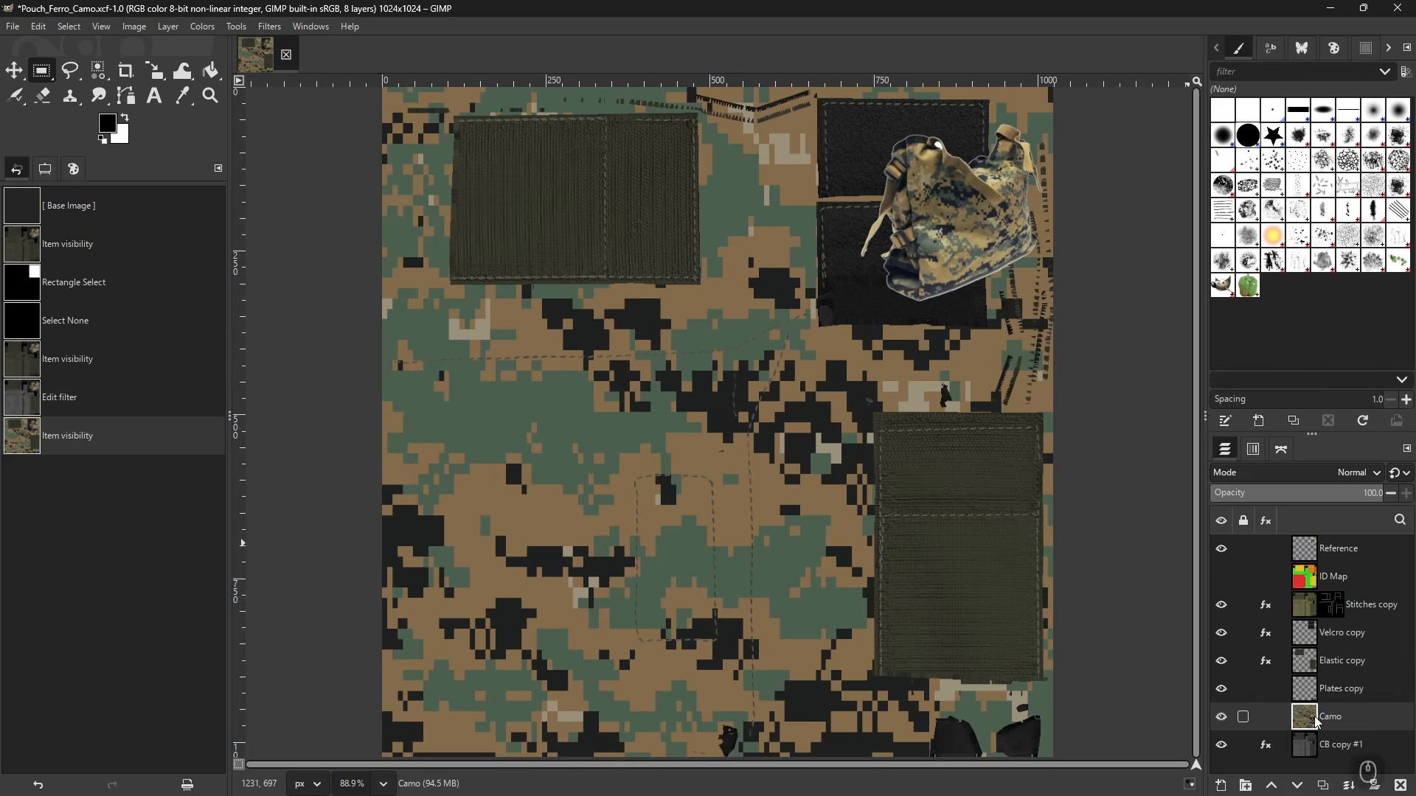
pyautogui.click(1325, 478)
pyautogui.scroll(-3, 1294, 612)
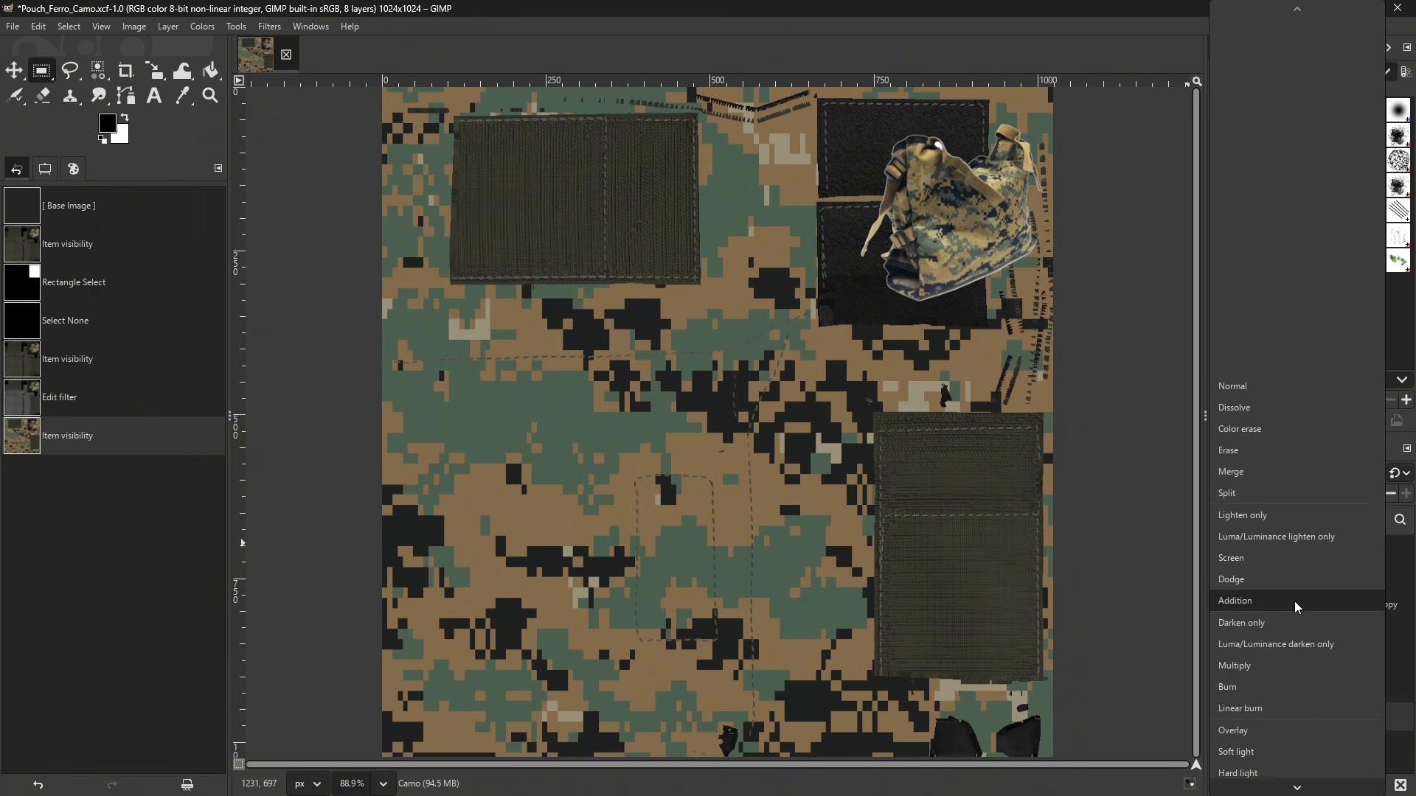
pyautogui.click(1254, 674)
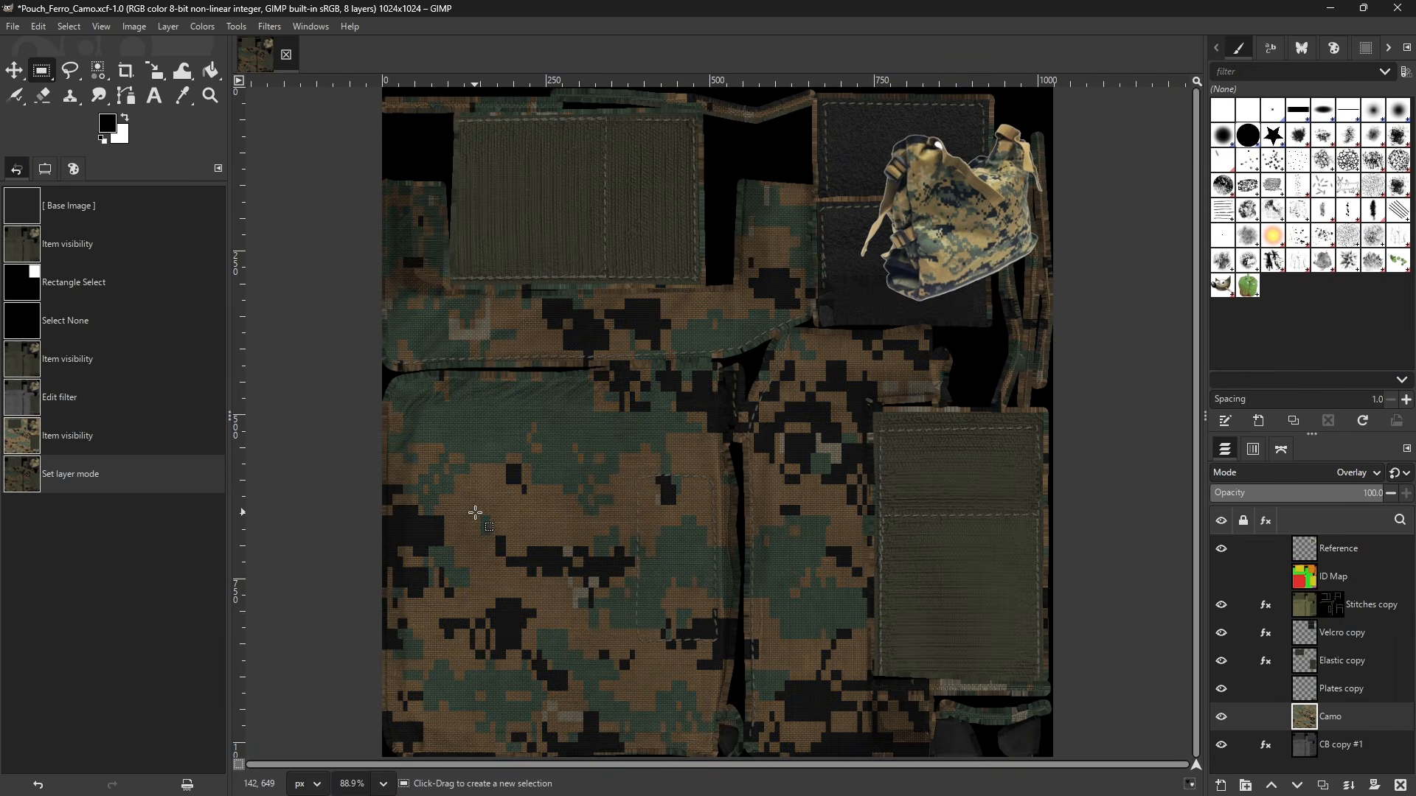
pyautogui.press('ctrl')
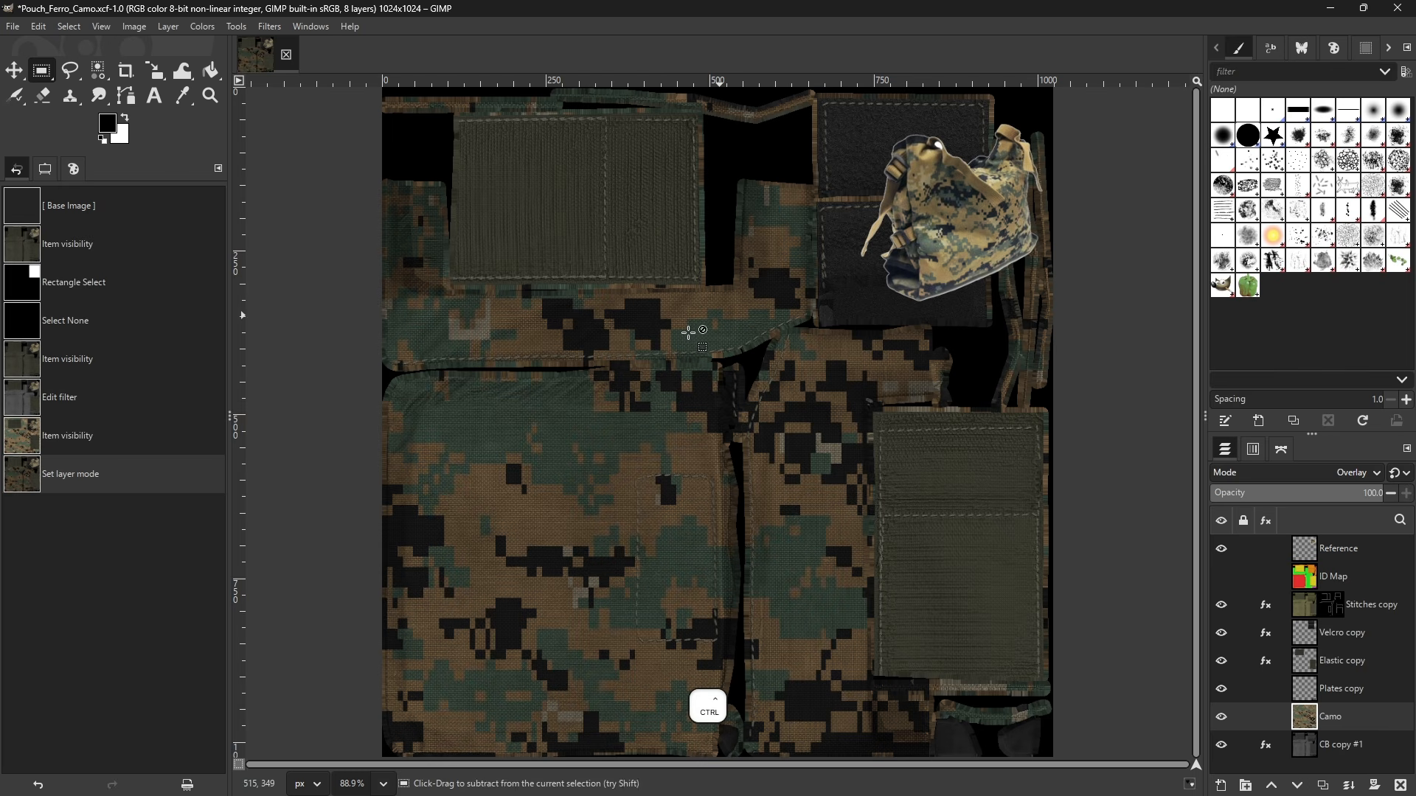
pyautogui.scroll(-3, 724, 405)
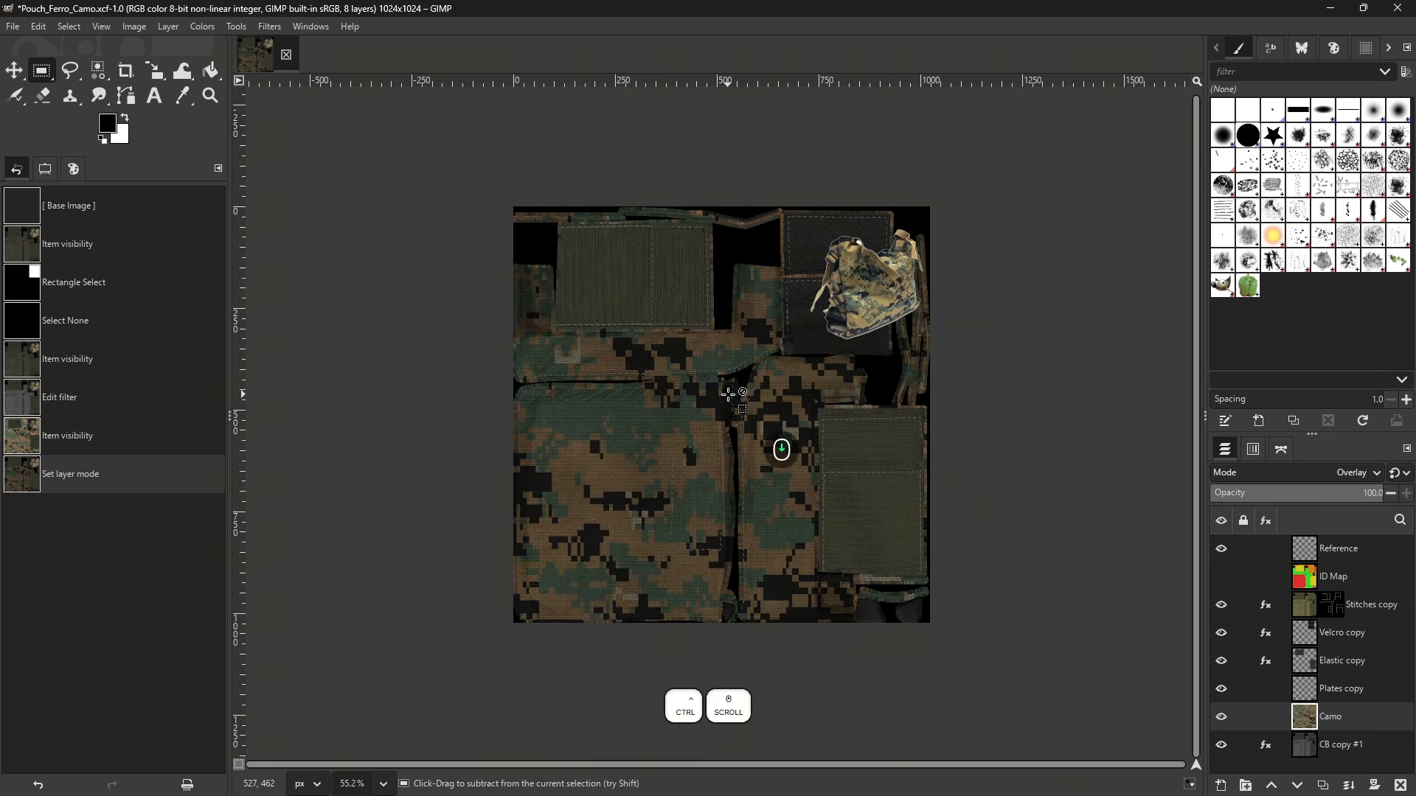
# - Scale the Camo layer to 1650 x 1650 px so the camouflage pattern becomes finer on the fabric
pyautogui.hotkey('shift', 's')
pyautogui.moveTo(728, 395); pyautogui.dragTo(778, 487)
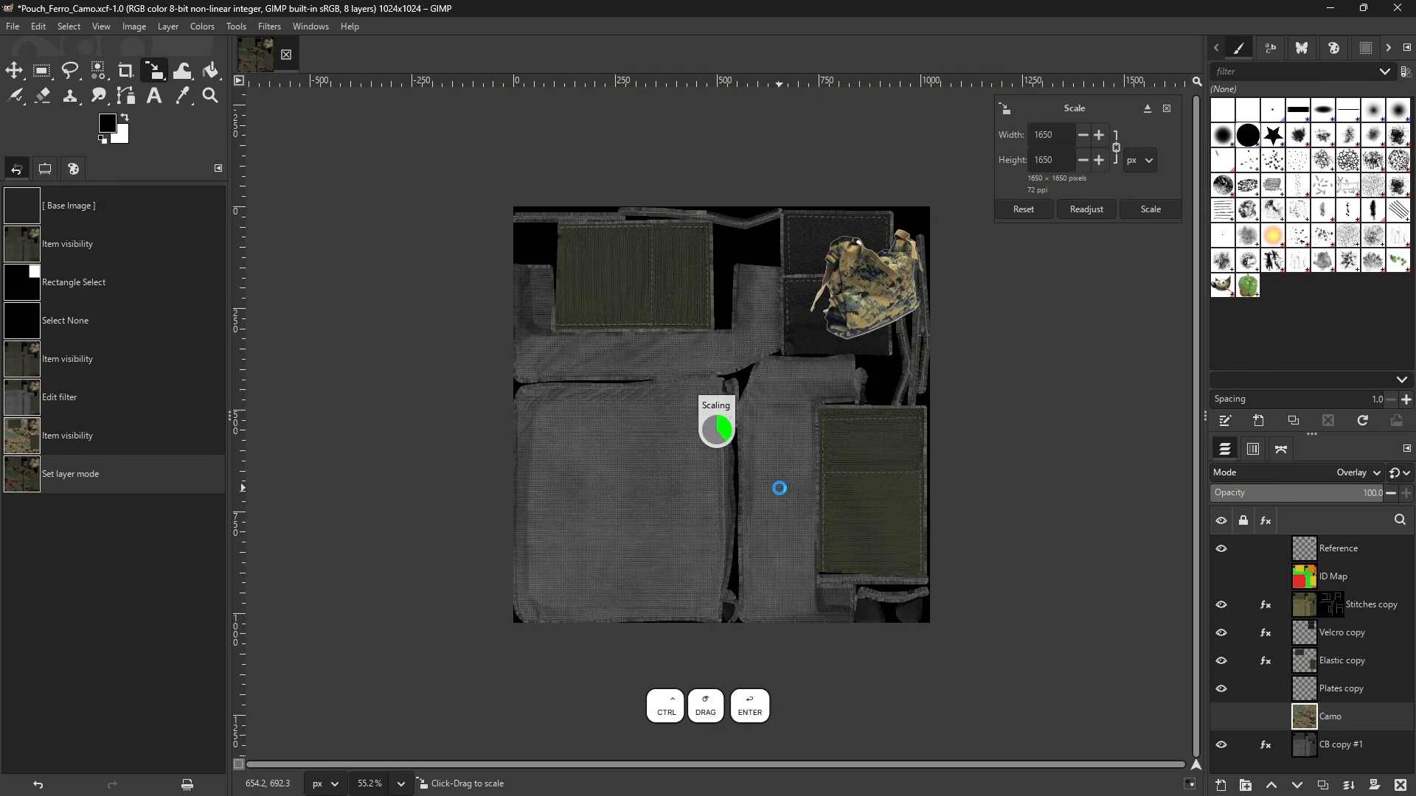
pyautogui.press('Return')
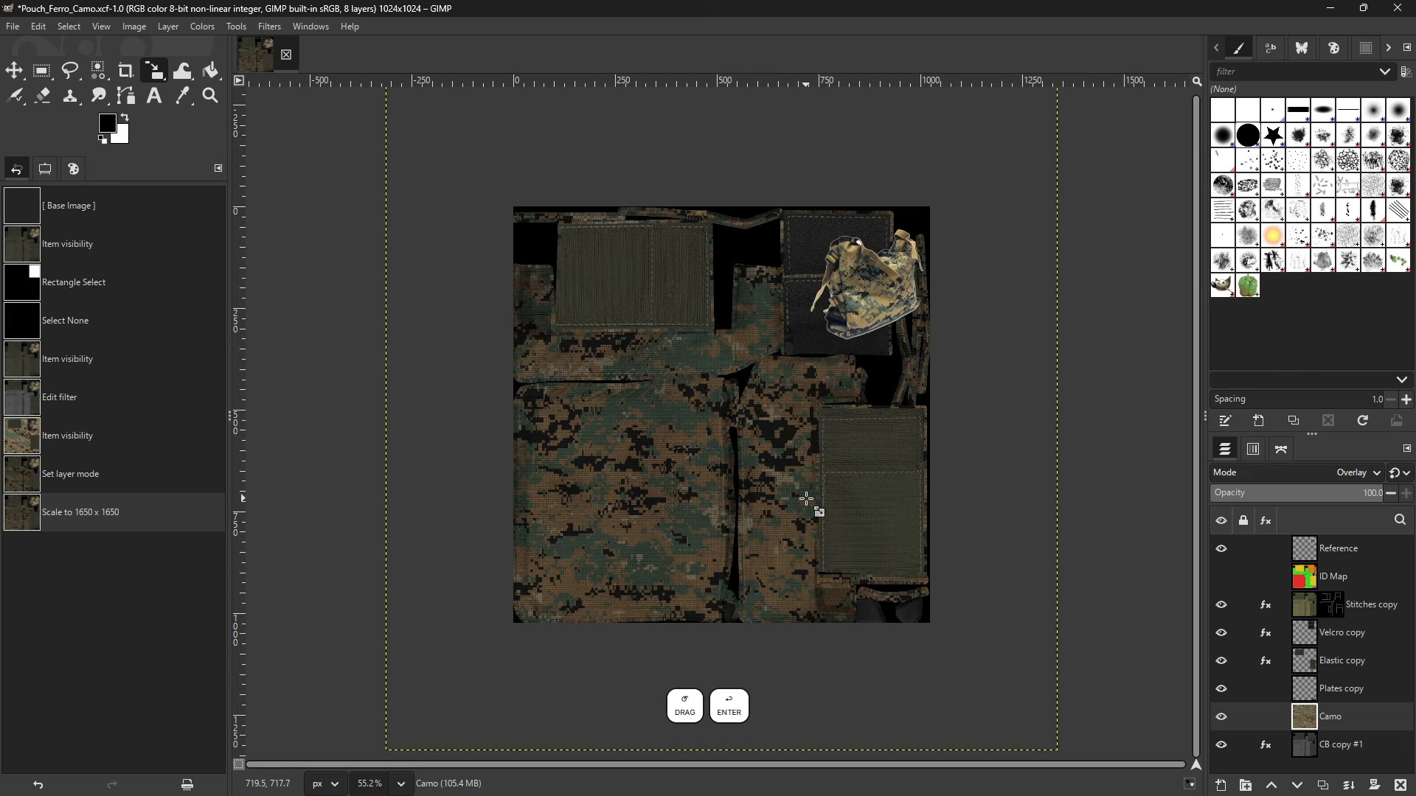
pyautogui.hotkey('ctrl', 'shift', 'j')
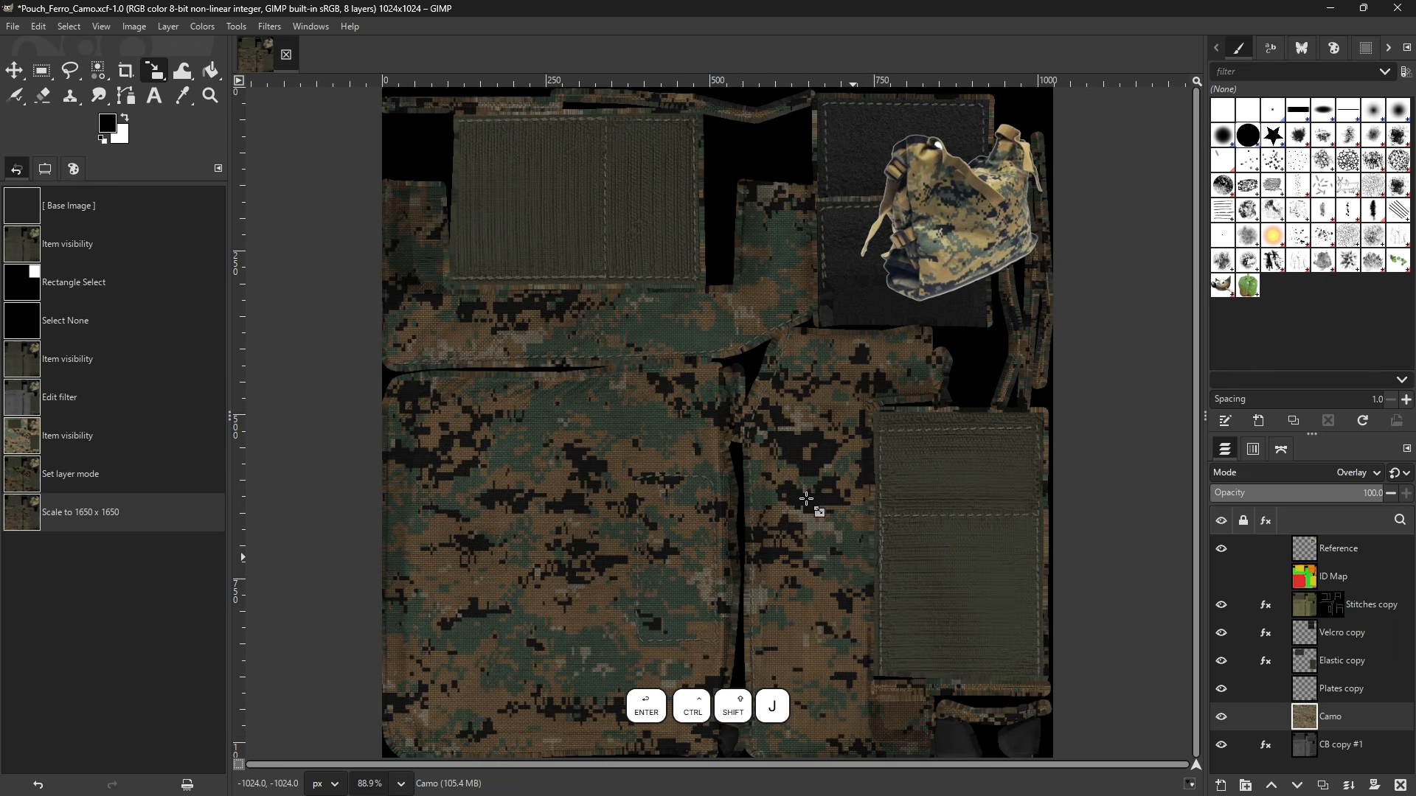
# - Rotate the Camo layer by 90° and reposition it so the pattern falls differently across the fabric pieces
pyautogui.hotkey('shift', 'r')
pyautogui.keyDown('ctrl'); pyautogui.scroll(-3, 983, 396); pyautogui.keyUp('ctrl')
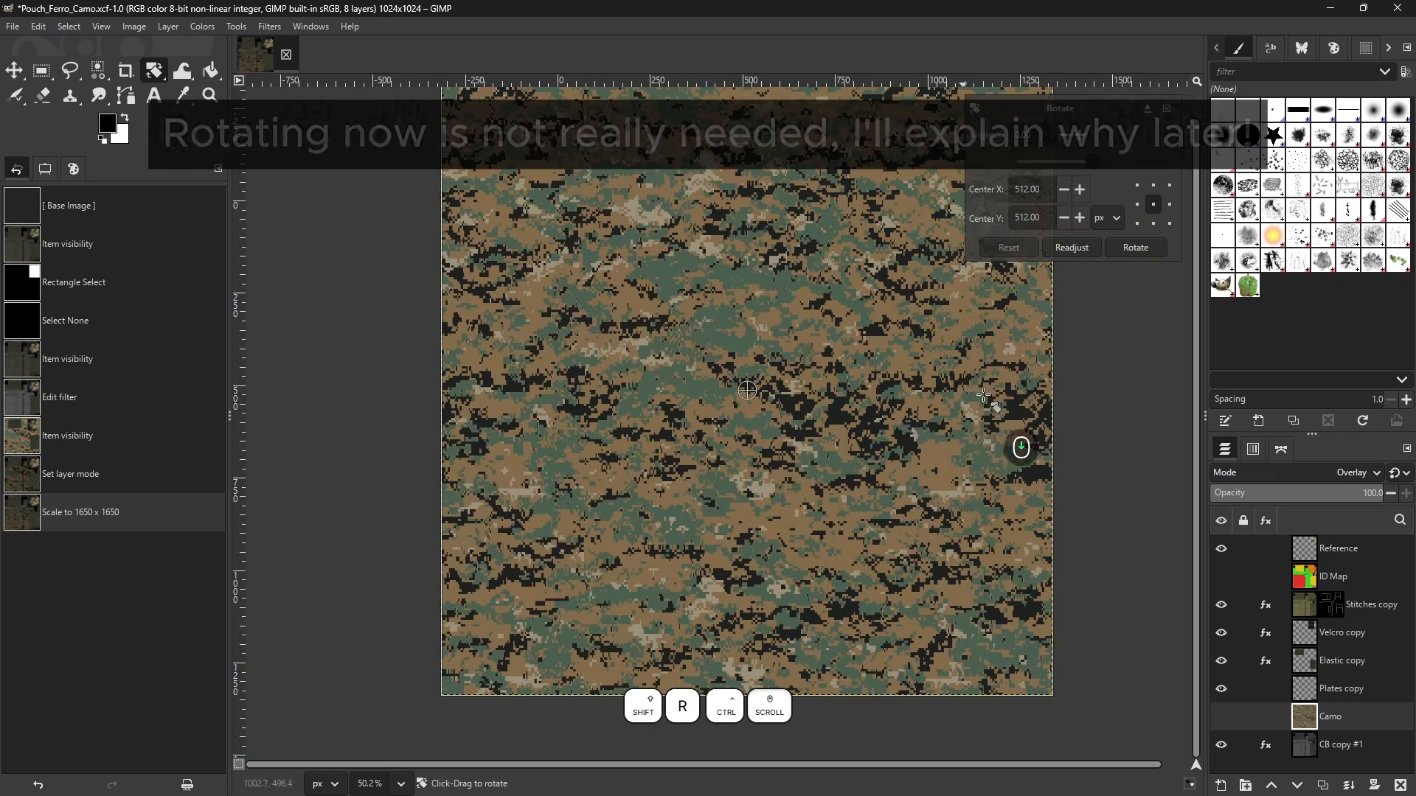
pyautogui.moveTo(983, 396); pyautogui.dragTo(754, 715)
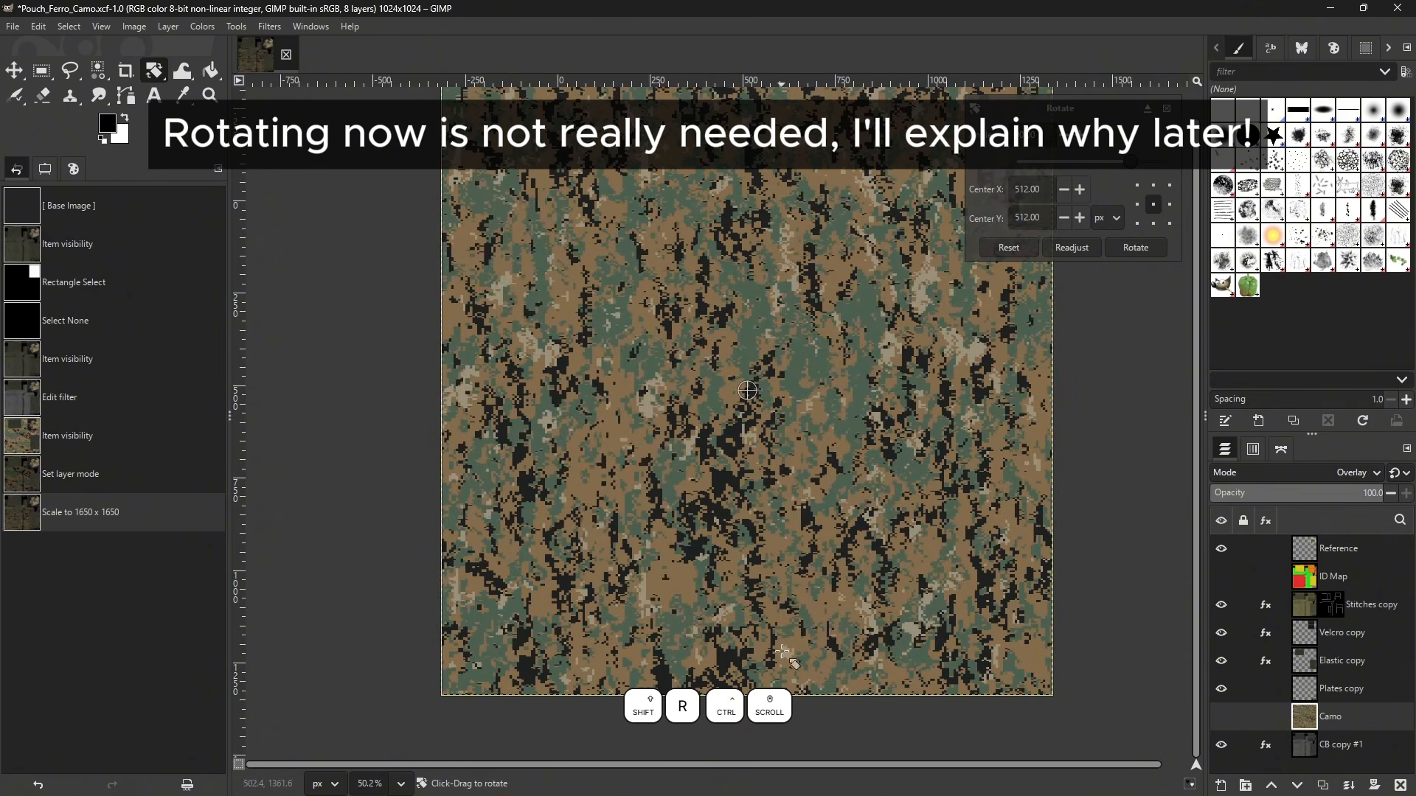
pyautogui.press('Return')
pyautogui.press('r')
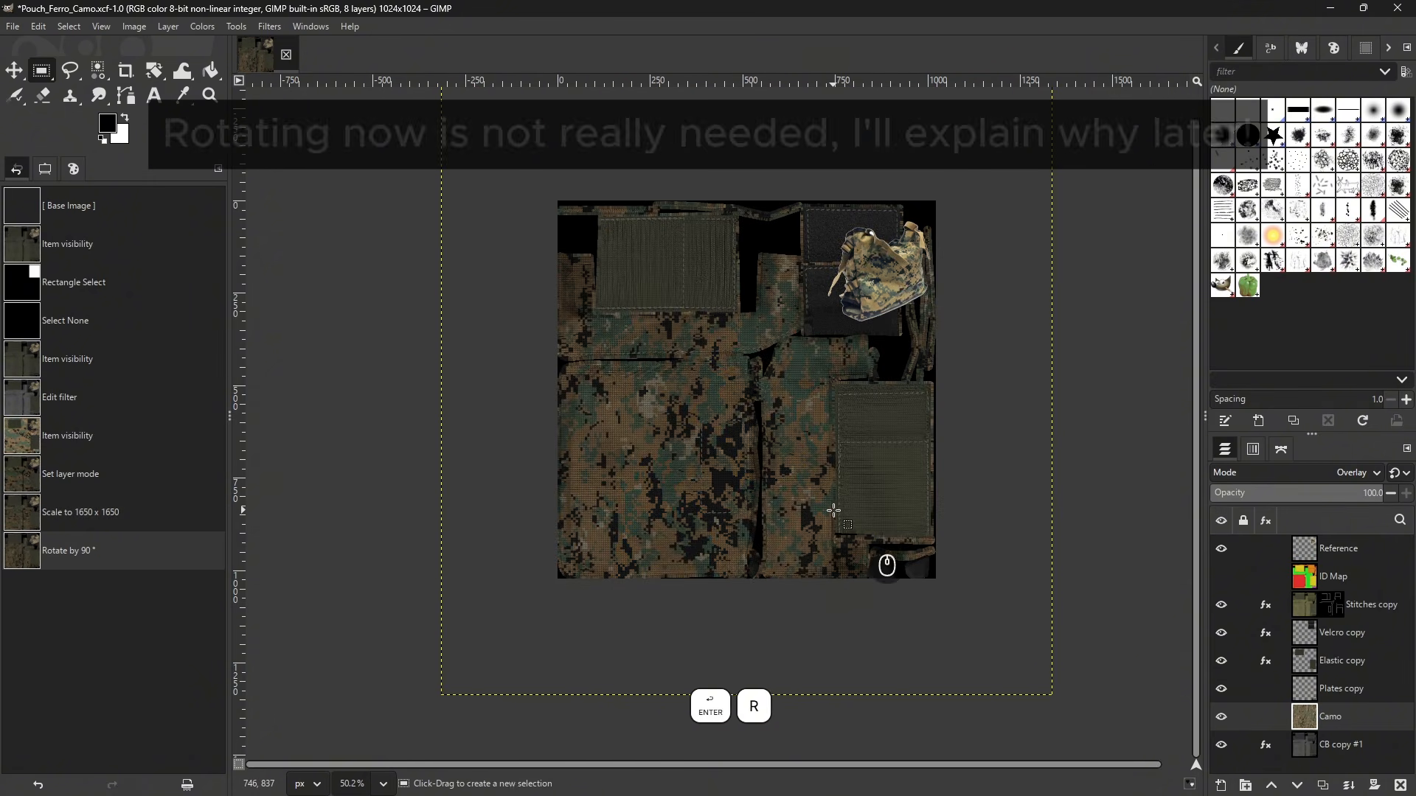
pyautogui.hotkey('ctrl', 'shift', 'j')
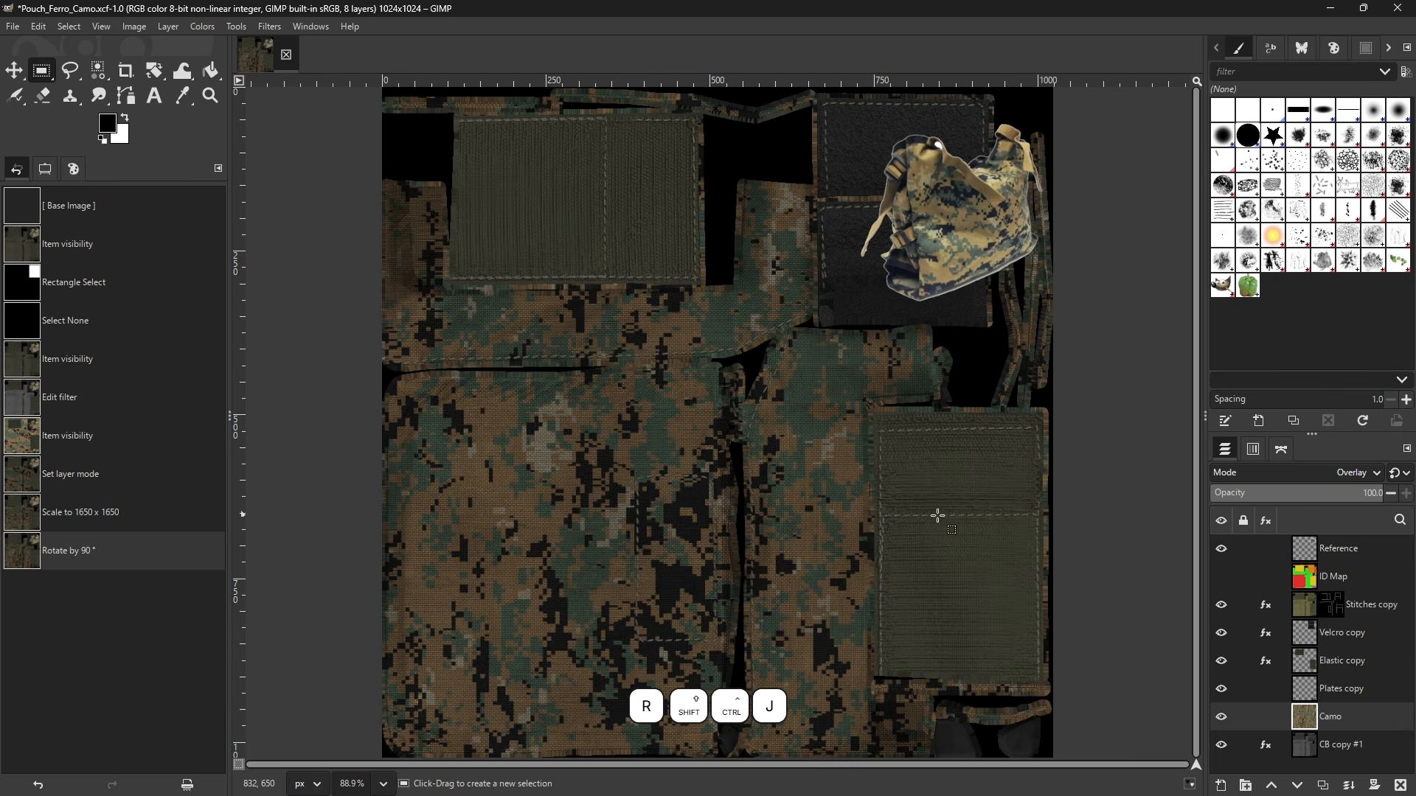
pyautogui.press('m')
pyautogui.moveTo(952, 516); pyautogui.dragTo(822, 538)
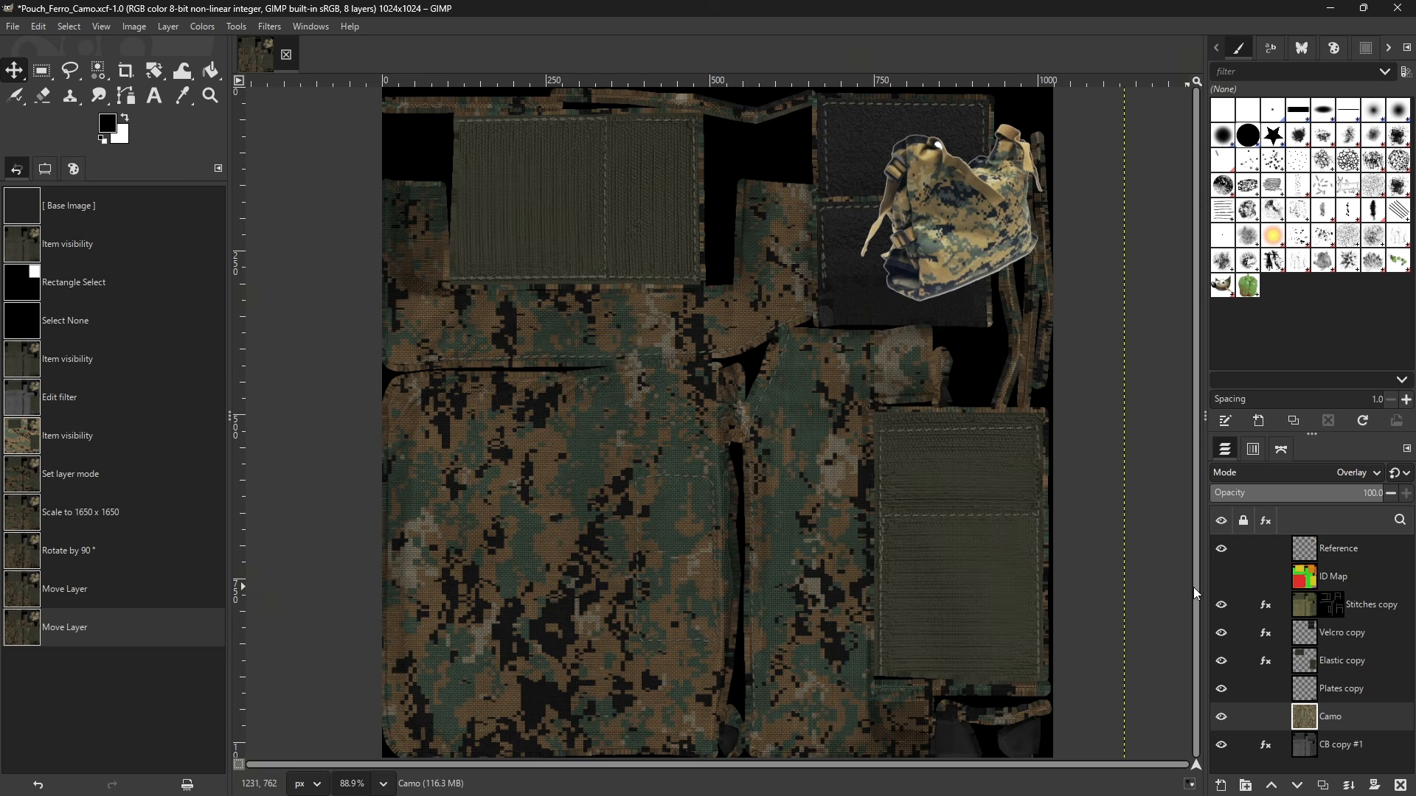
# - Reset the Velcro copy layer's Hue-Saturation effect to its default values
pyautogui.click(1304, 604)
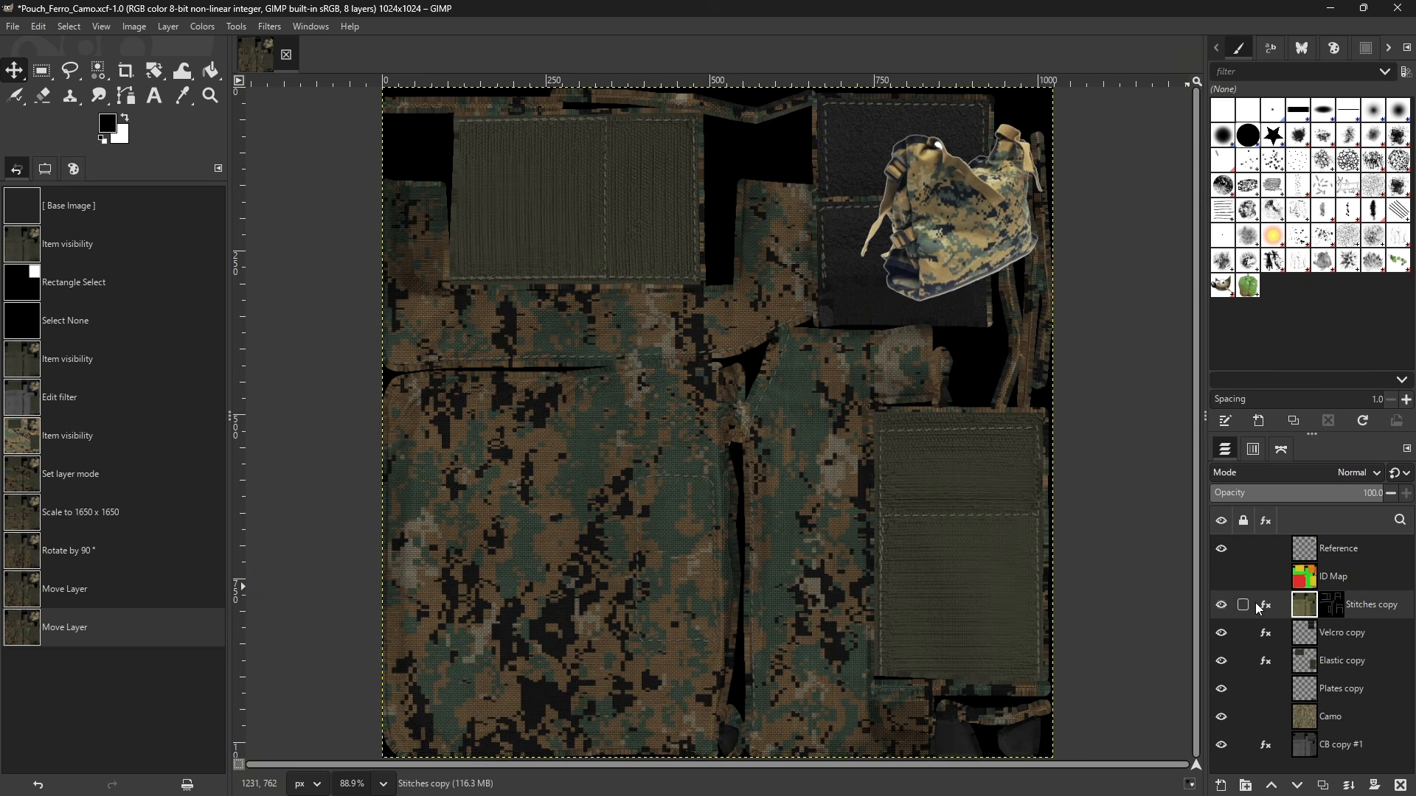
pyautogui.click(1306, 664)
pyautogui.click(1305, 637)
pyautogui.click(1266, 637)
pyautogui.click(1212, 594)
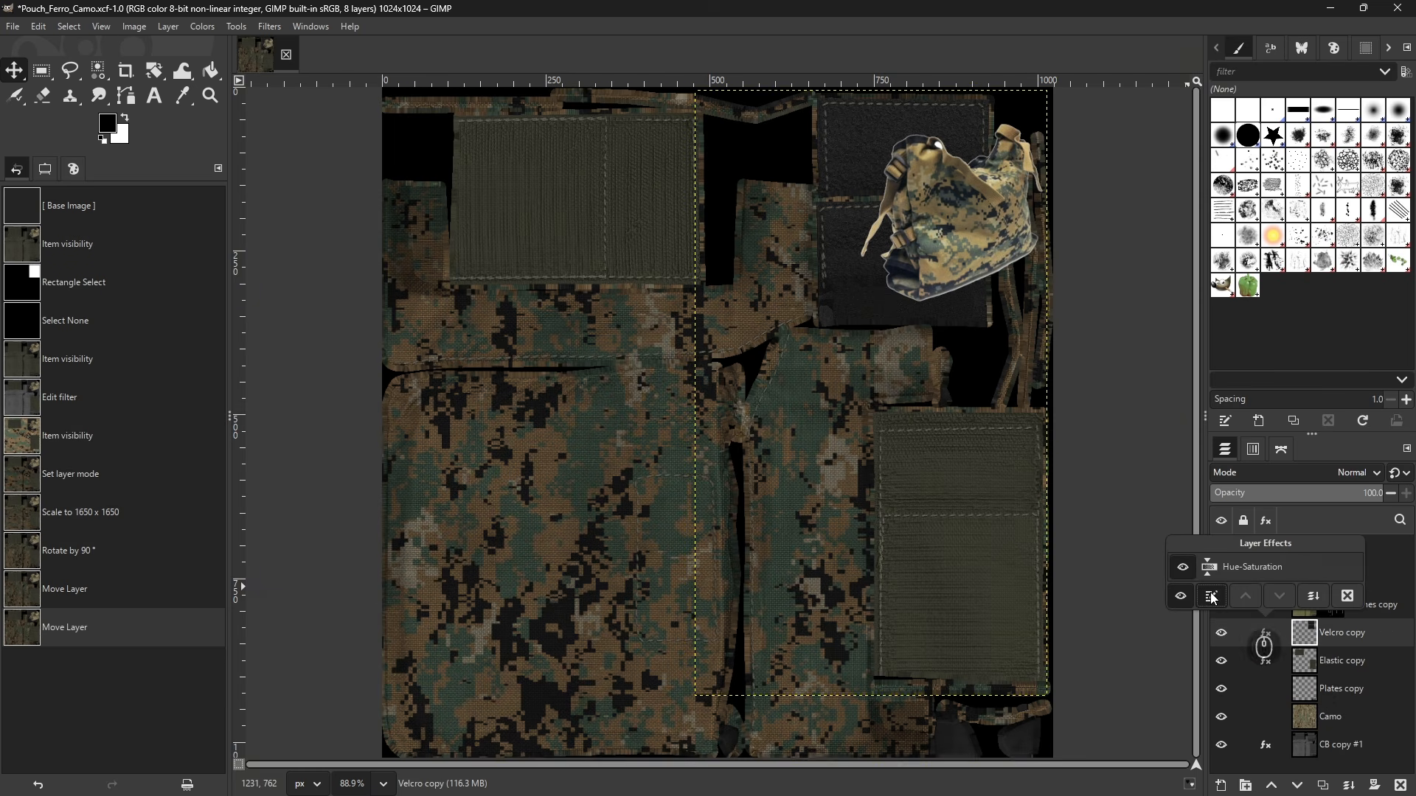
pyautogui.click(1099, 499)
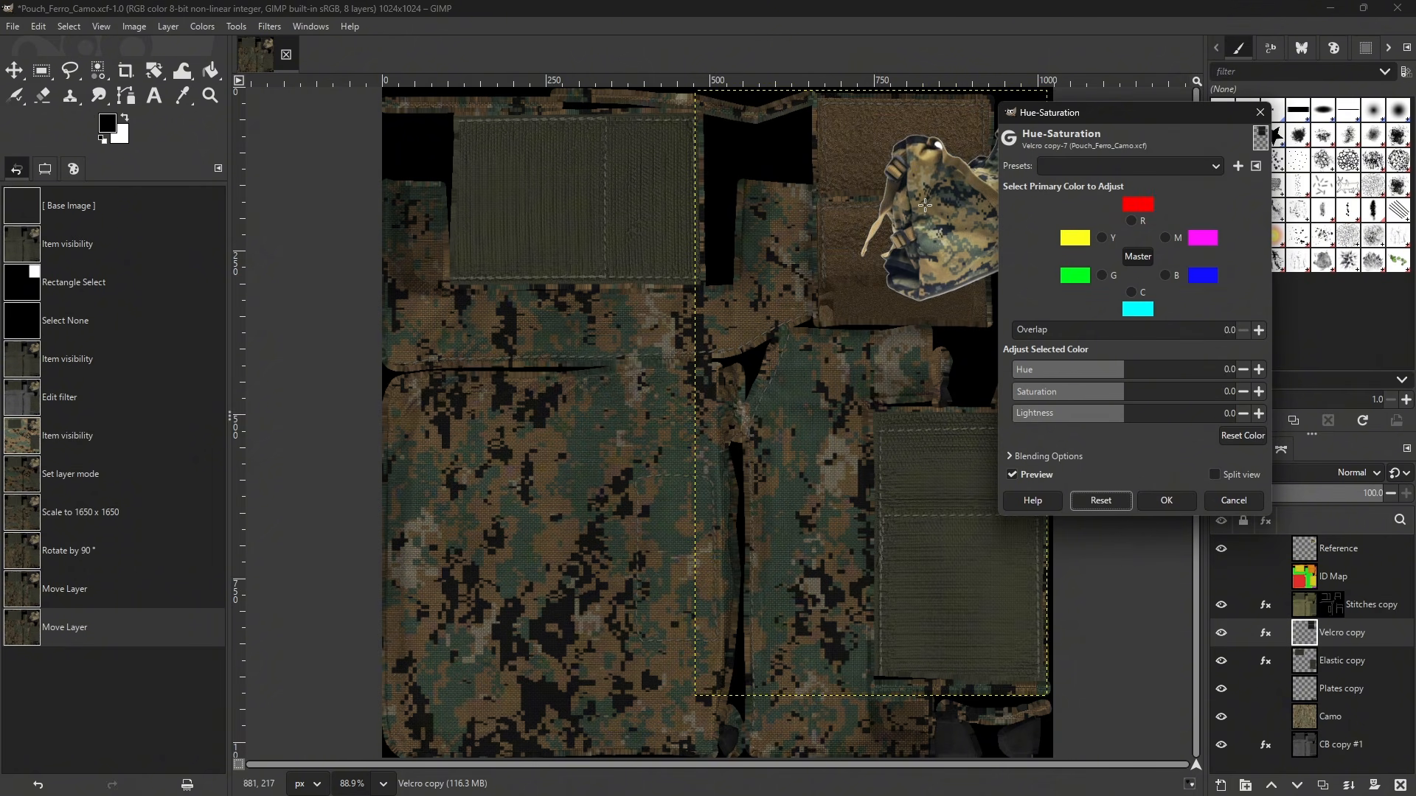
pyautogui.click(1164, 500)
# - Reset the Elastic copy layer's Hue-Saturation effect, with saturation set to 21.9 and lightness to 6.0
pyautogui.click(1289, 658)
pyautogui.click(1266, 662)
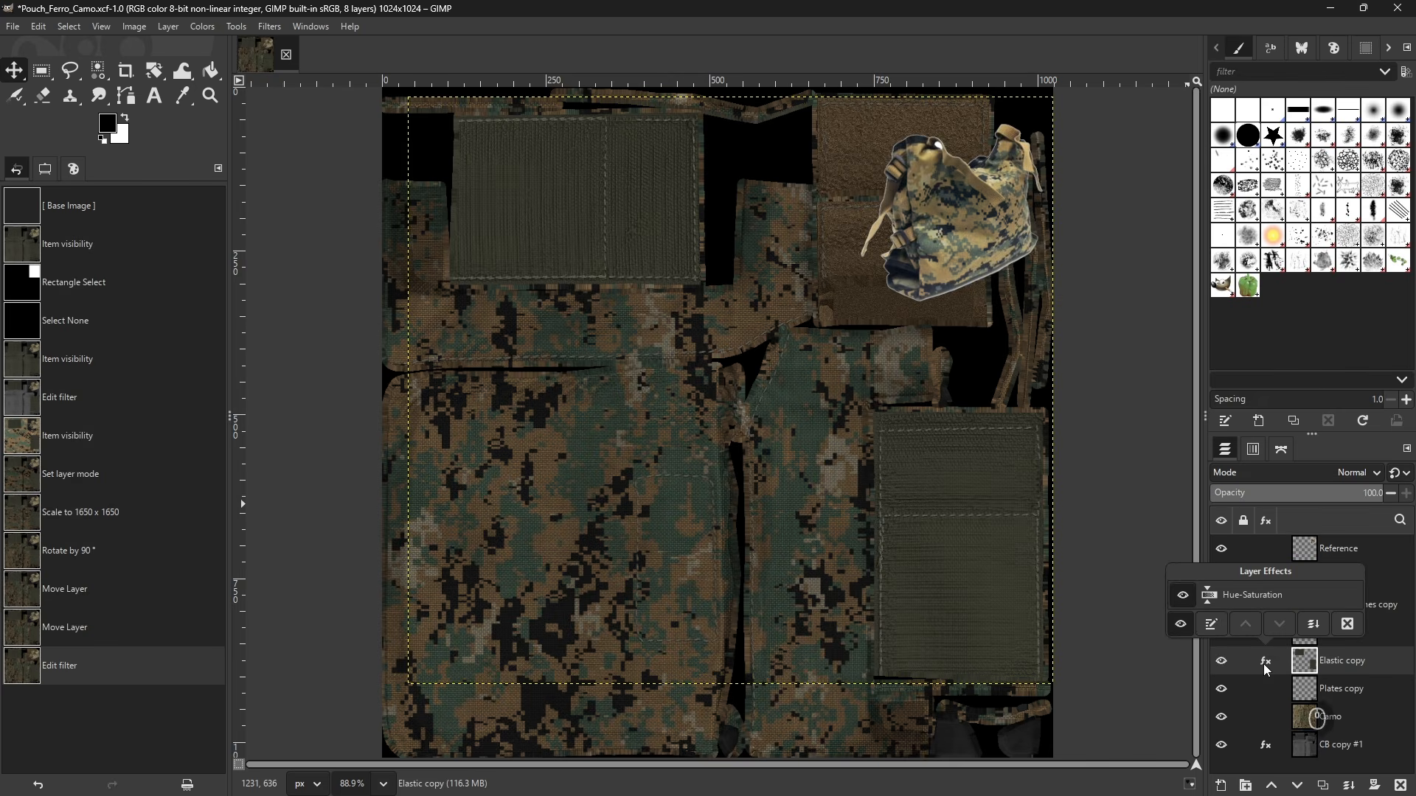
pyautogui.click(1211, 594)
pyautogui.click(1098, 501)
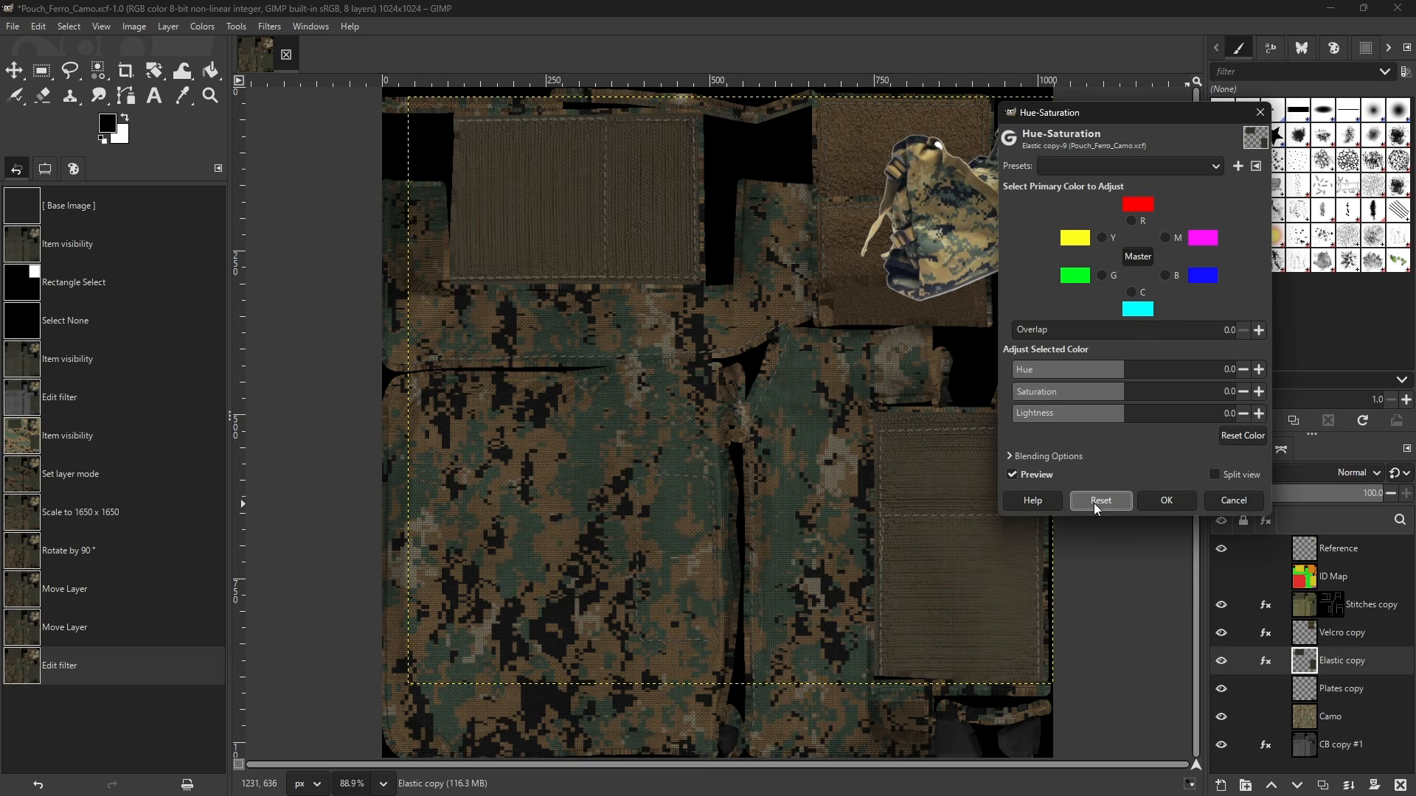
pyautogui.click(1144, 390)
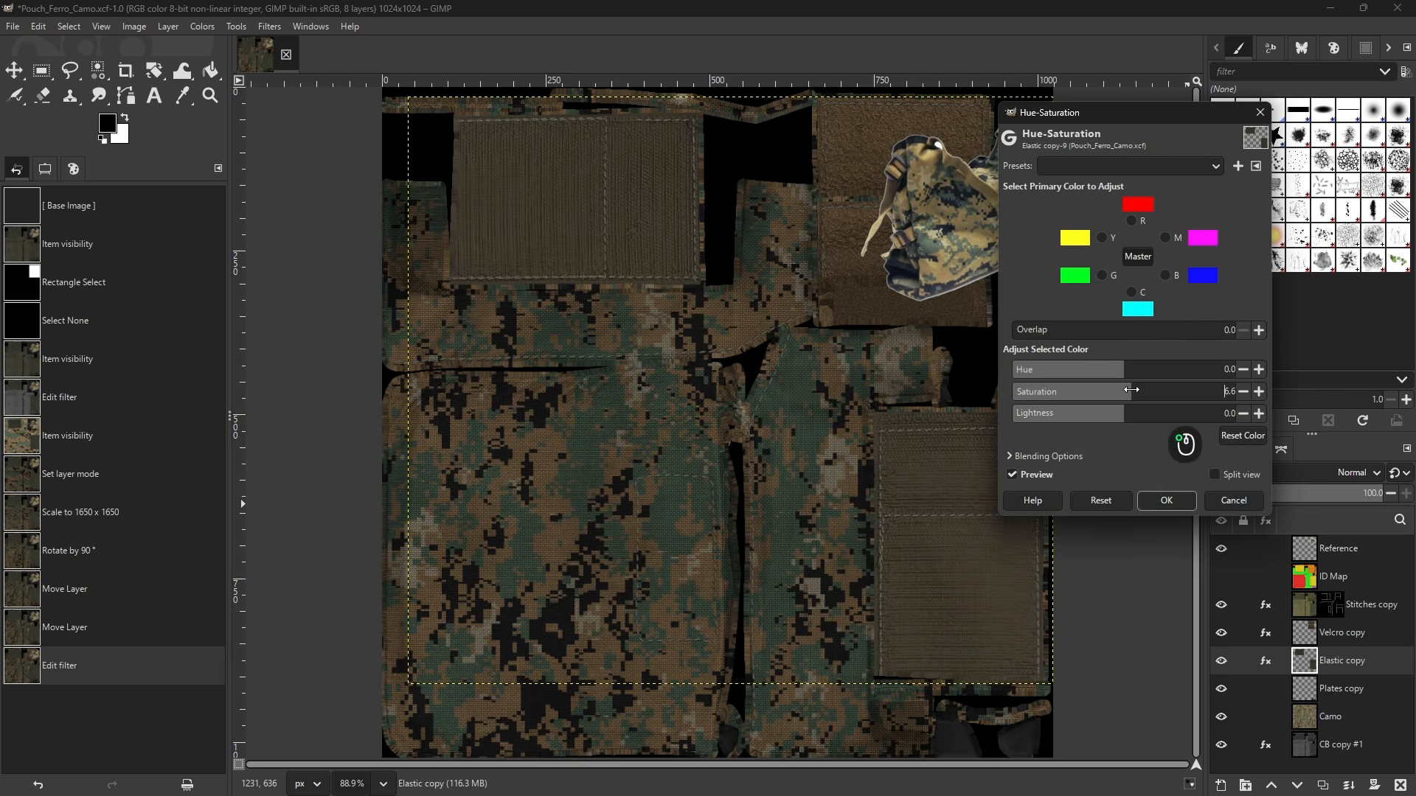
pyautogui.click(1132, 419)
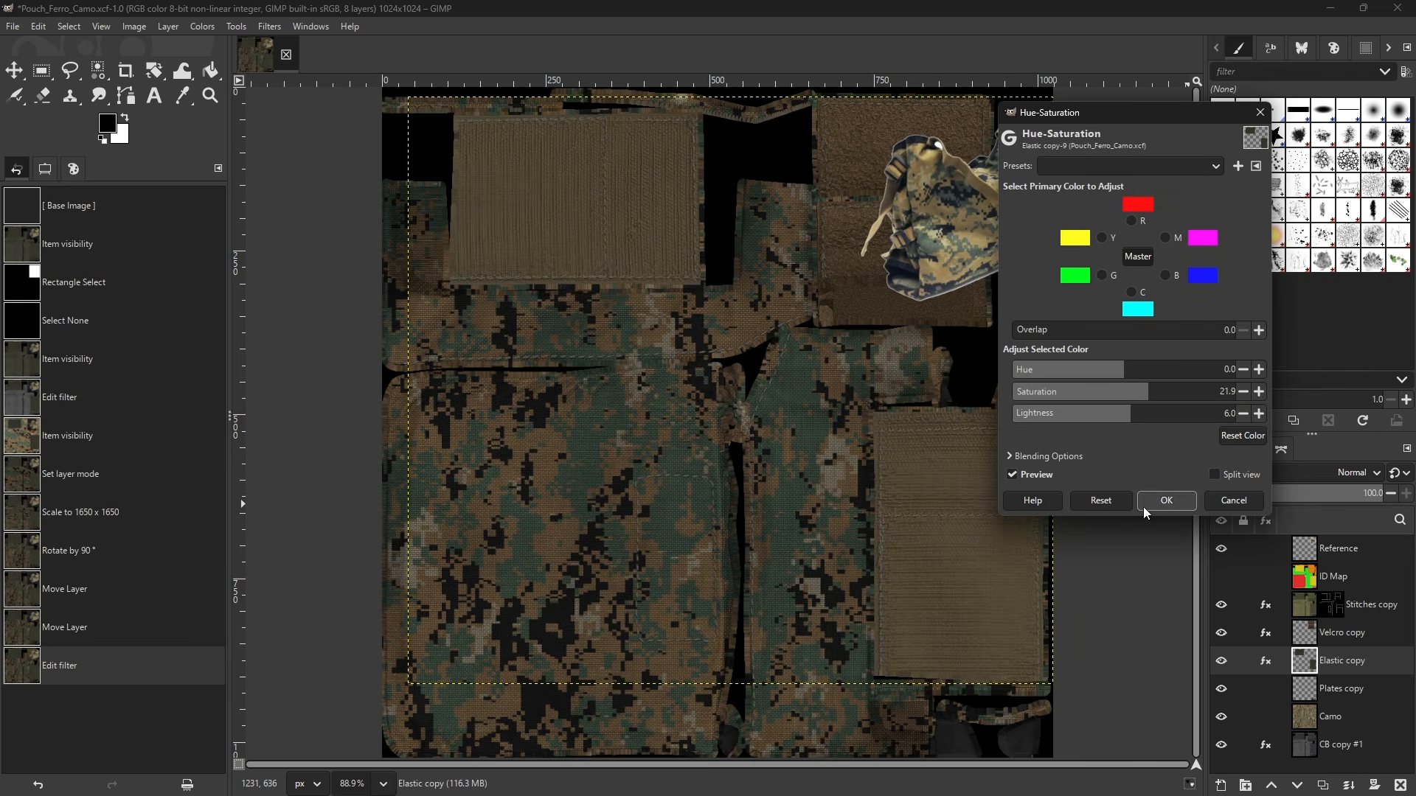
pyautogui.click(1150, 503)
pyautogui.press('r')
# - Set the Stitches copy layer's Hue-Saturation effect to hue 4.8, saturation 51.0 and lightness 11.3, and hide the Reference layer
pyautogui.click(1266, 605)
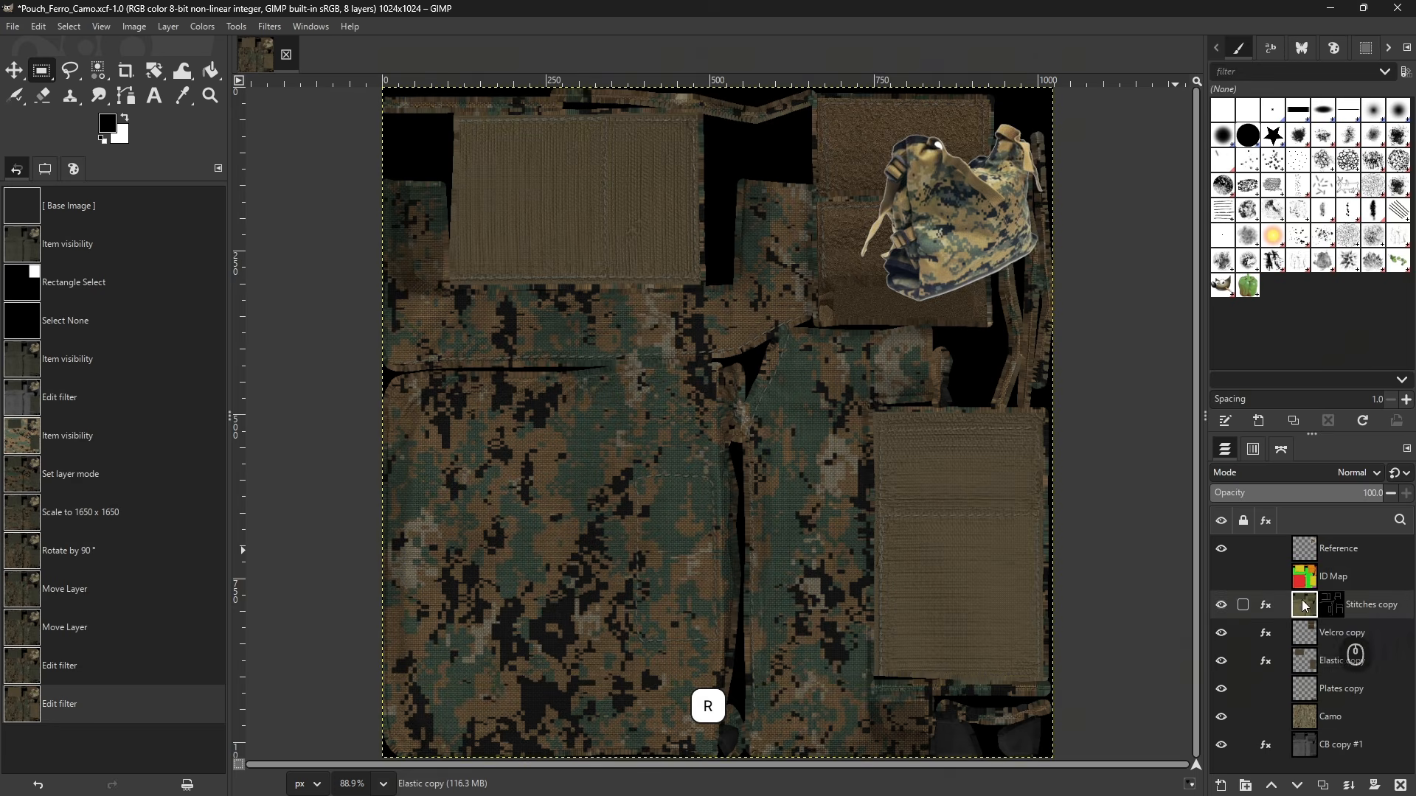
pyautogui.click(1211, 568)
pyautogui.click(1125, 397)
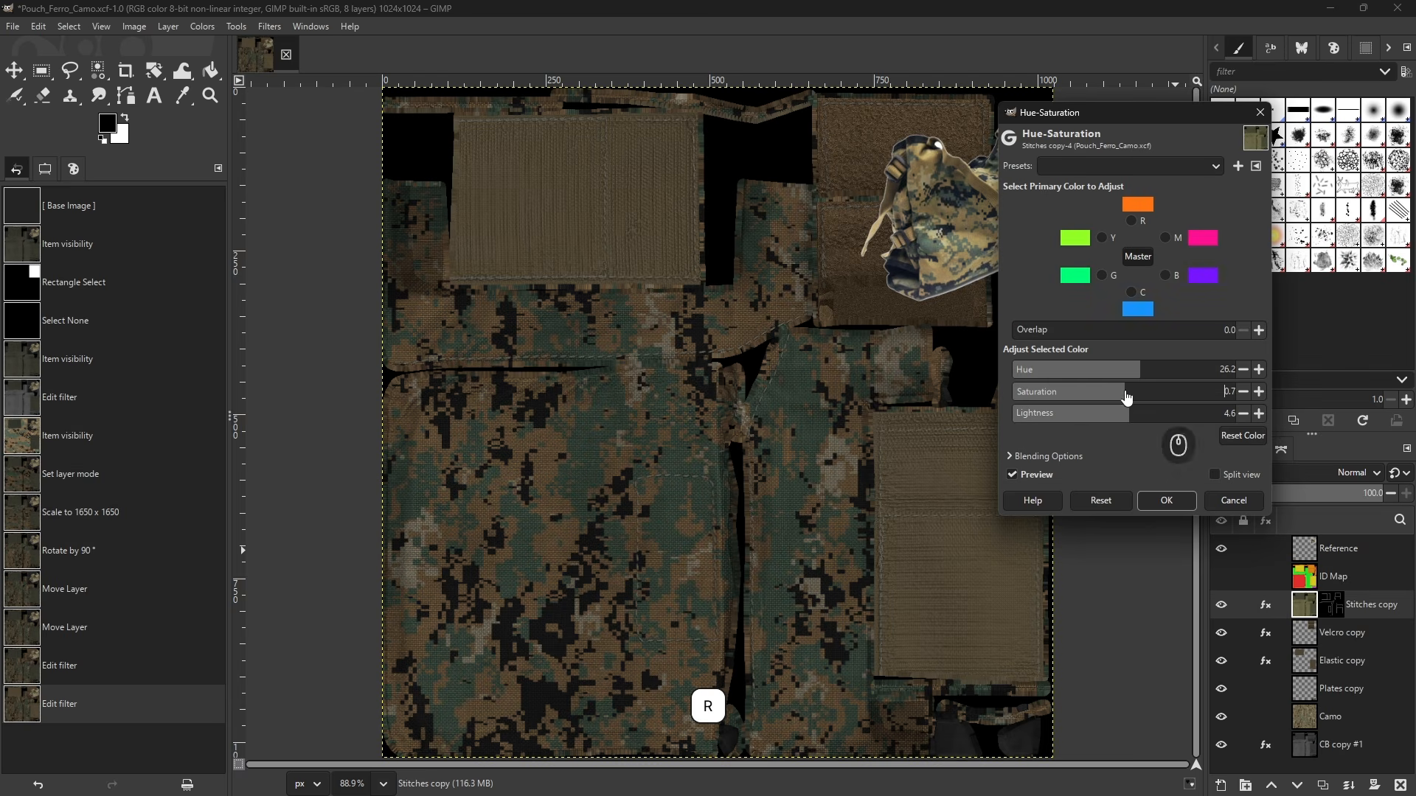
pyautogui.moveTo(1136, 414); pyautogui.dragTo(1180, 392)
pyautogui.click(1127, 370)
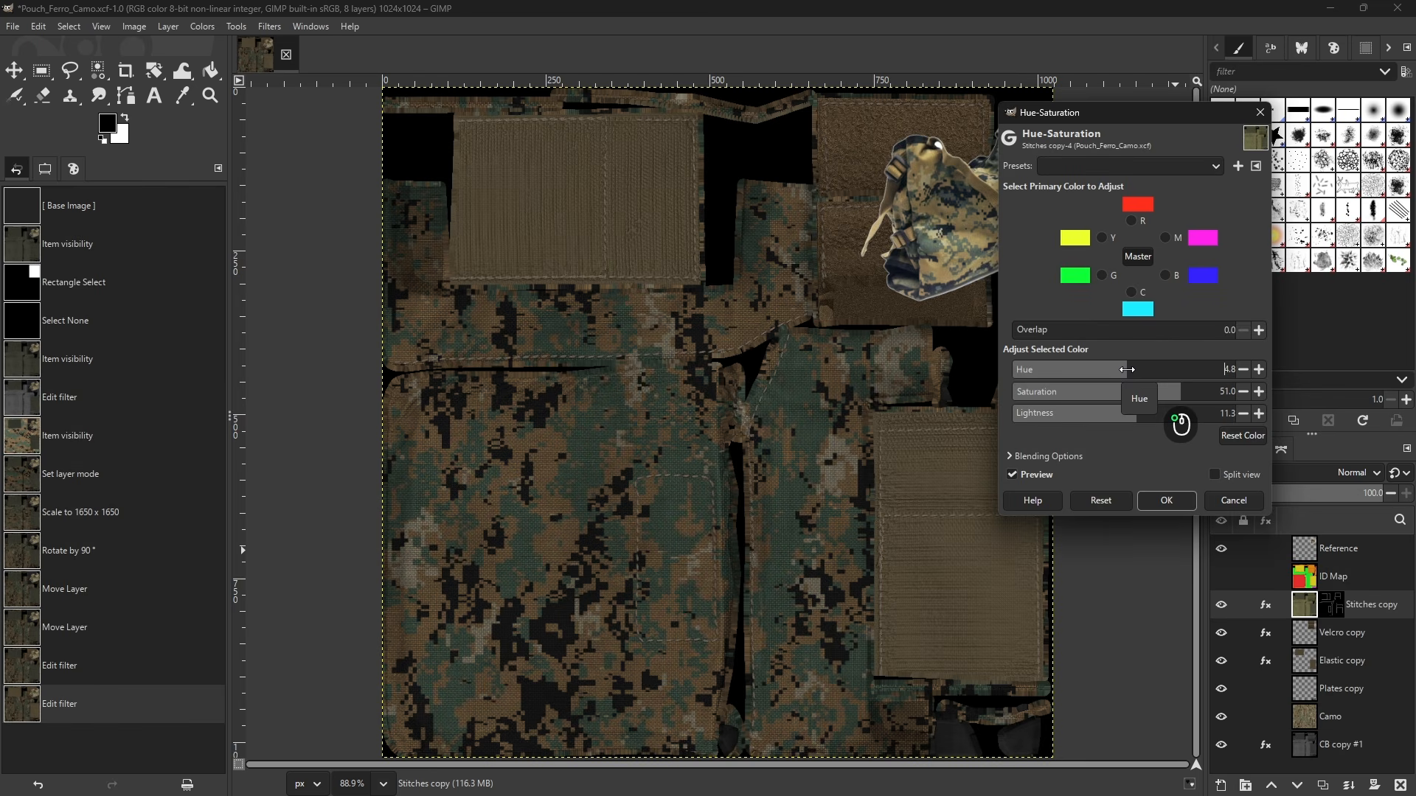
pyautogui.click(1166, 500)
pyautogui.press('r')
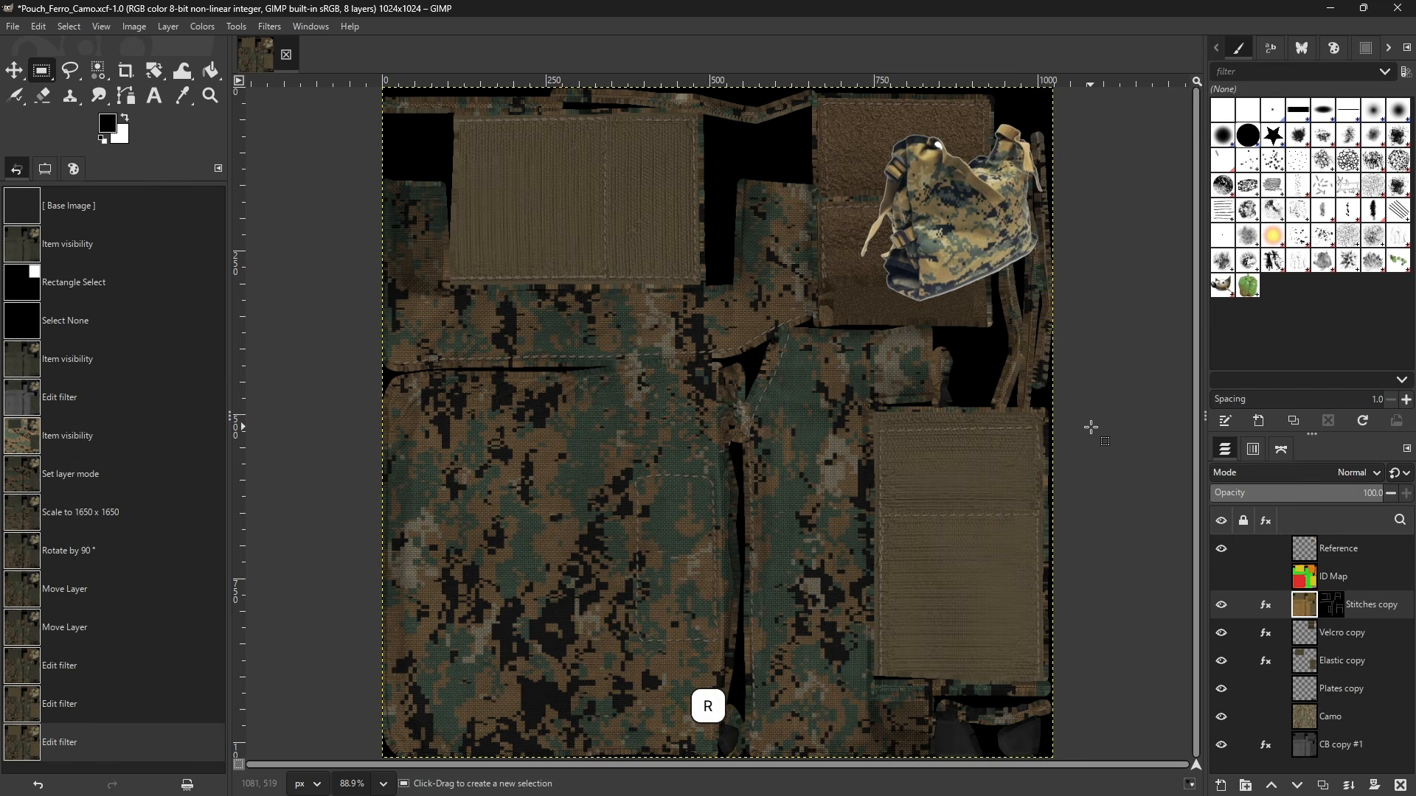
pyautogui.click(1221, 549)
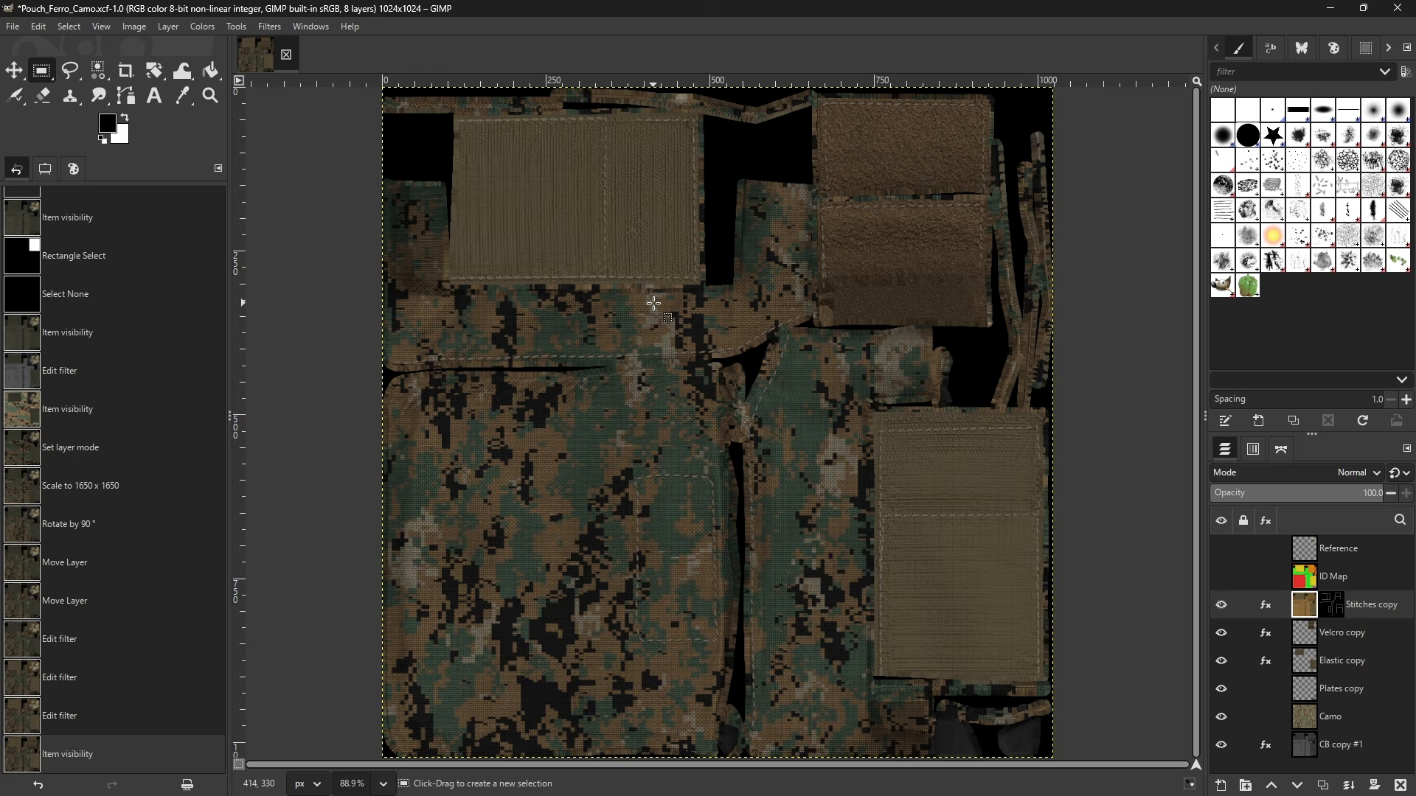
# - Try a Brightness-Contrast adjustment on the Camo layer with brightness -63 and contrast -5
pyautogui.click(1304, 719)
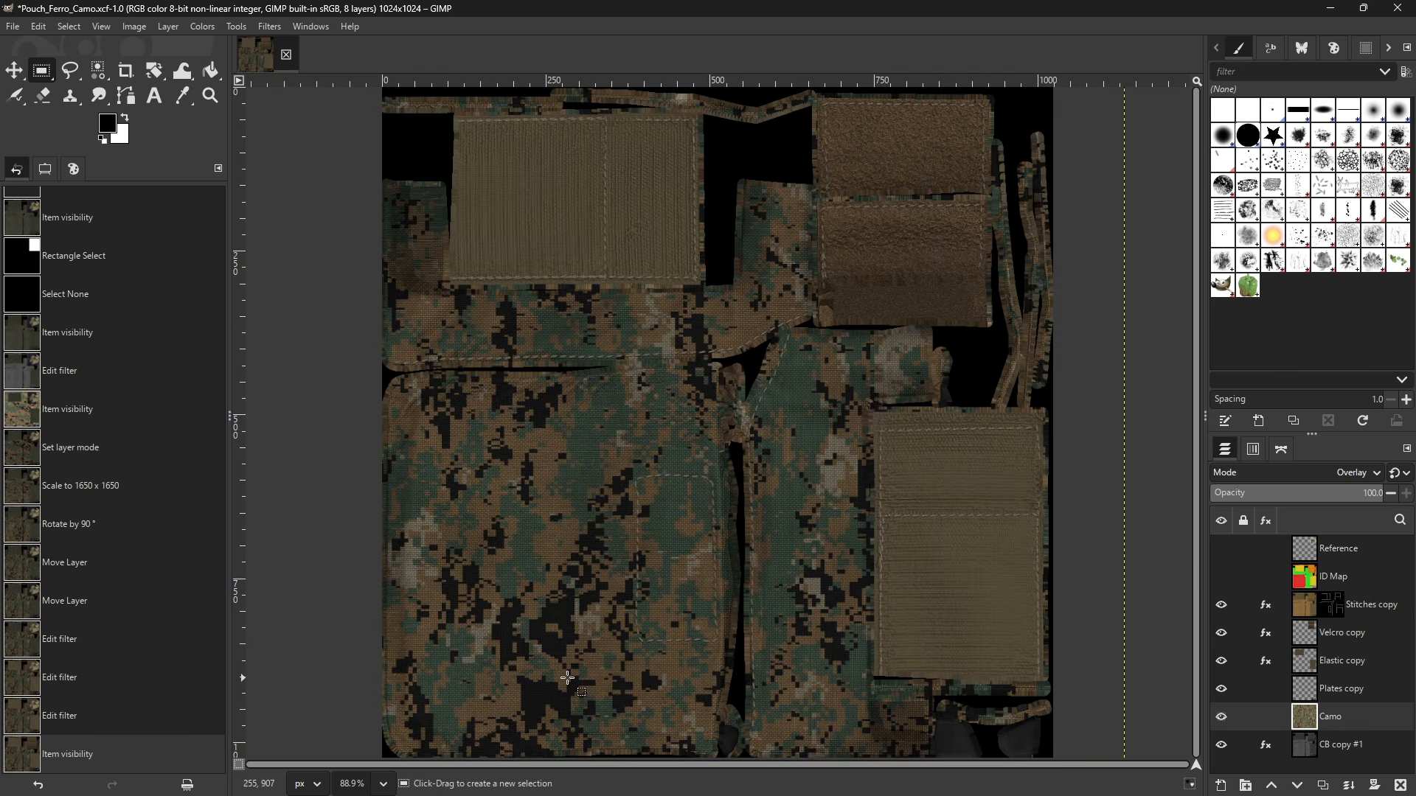
pyautogui.click(197, 25)
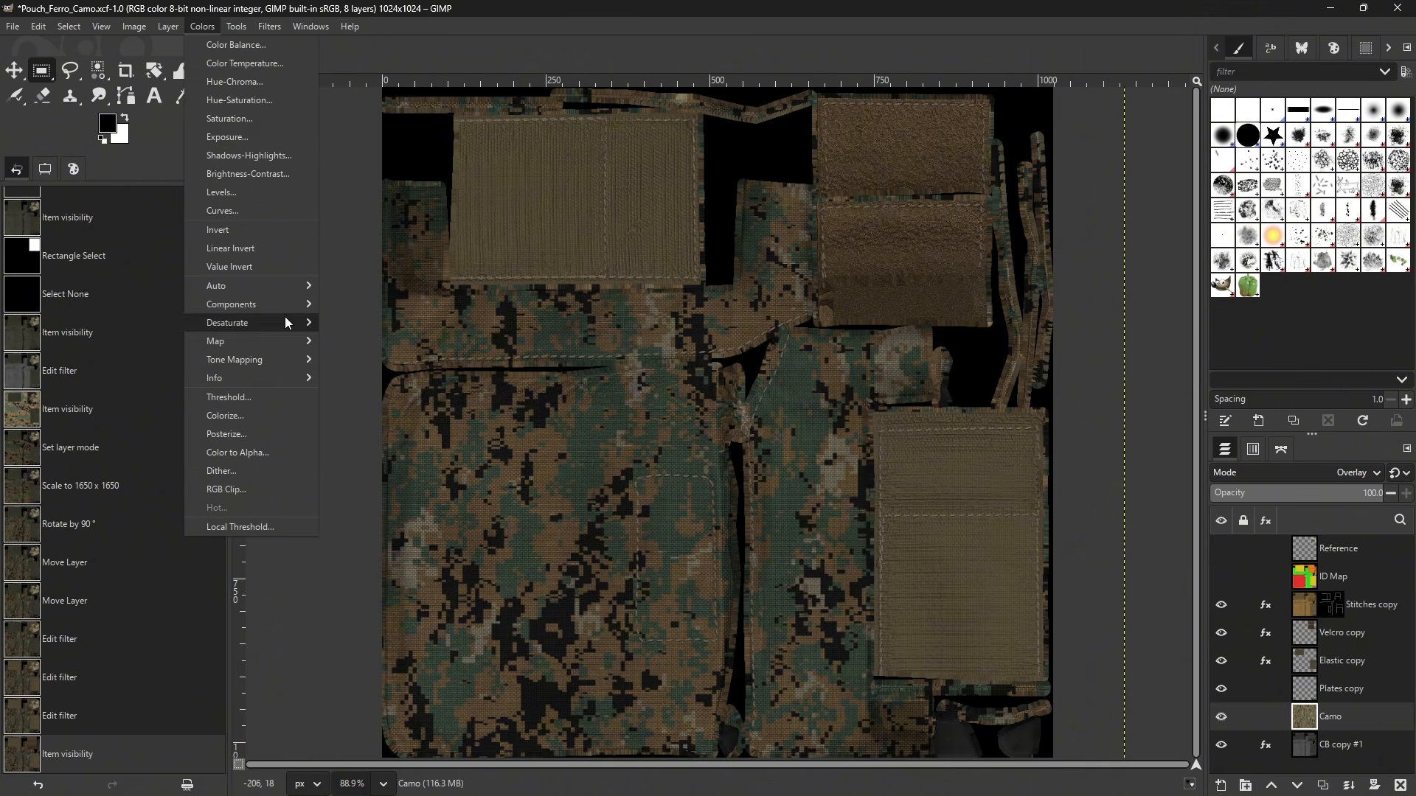
pyautogui.click(267, 172)
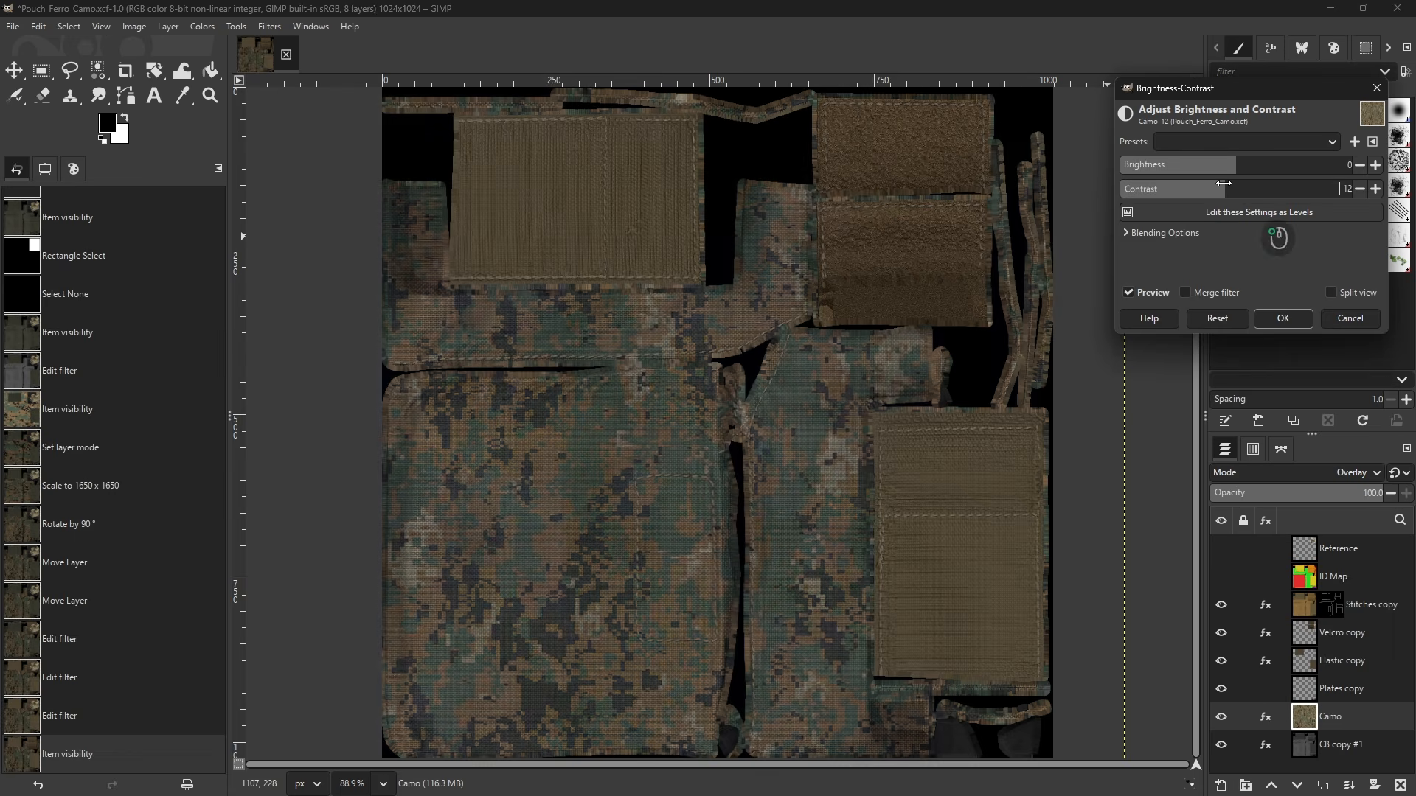
pyautogui.click(1218, 318)
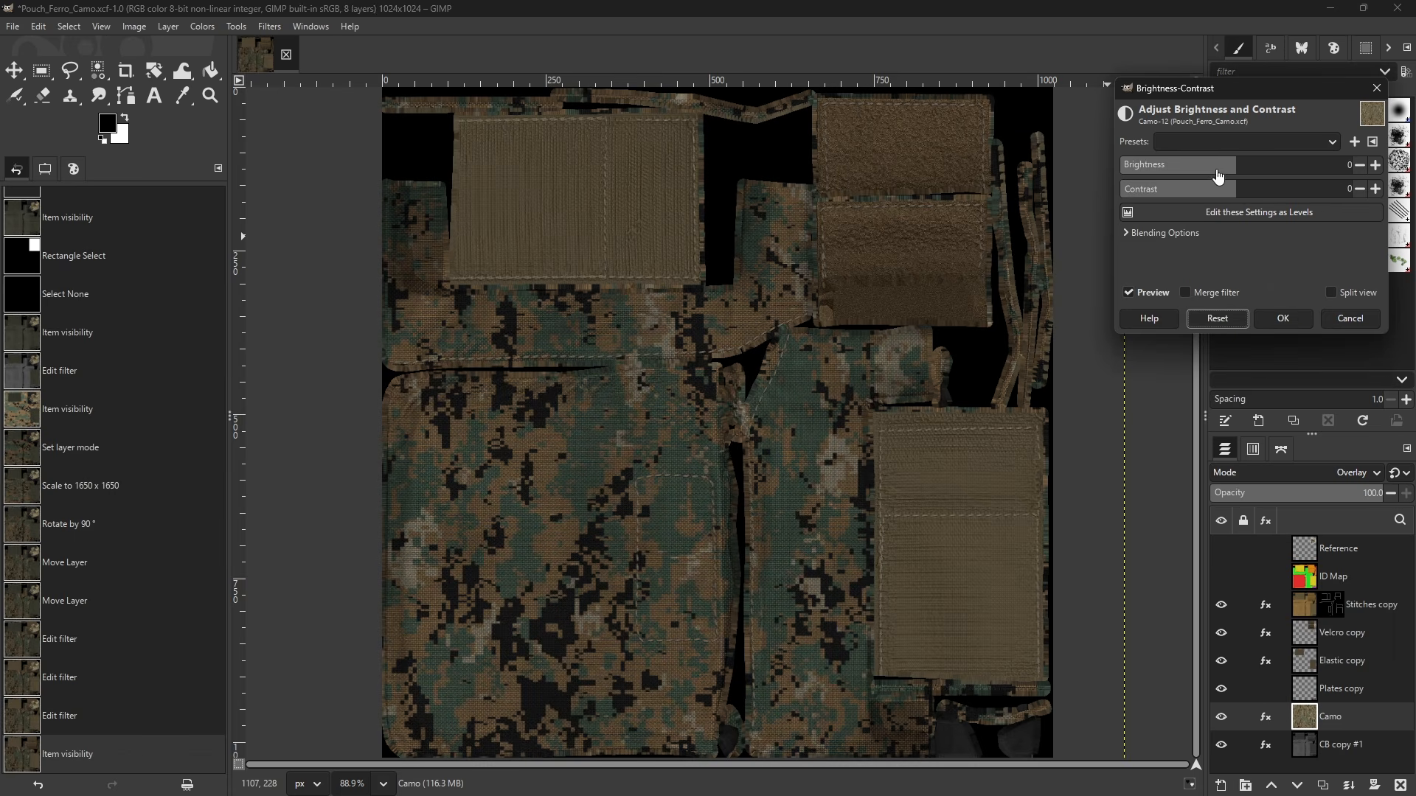
pyautogui.moveTo(1221, 175)
pyautogui.mouseDown()
pyautogui.moveTo(1178, 166)
pyautogui.moveTo(1231, 188)
pyautogui.mouseUp()
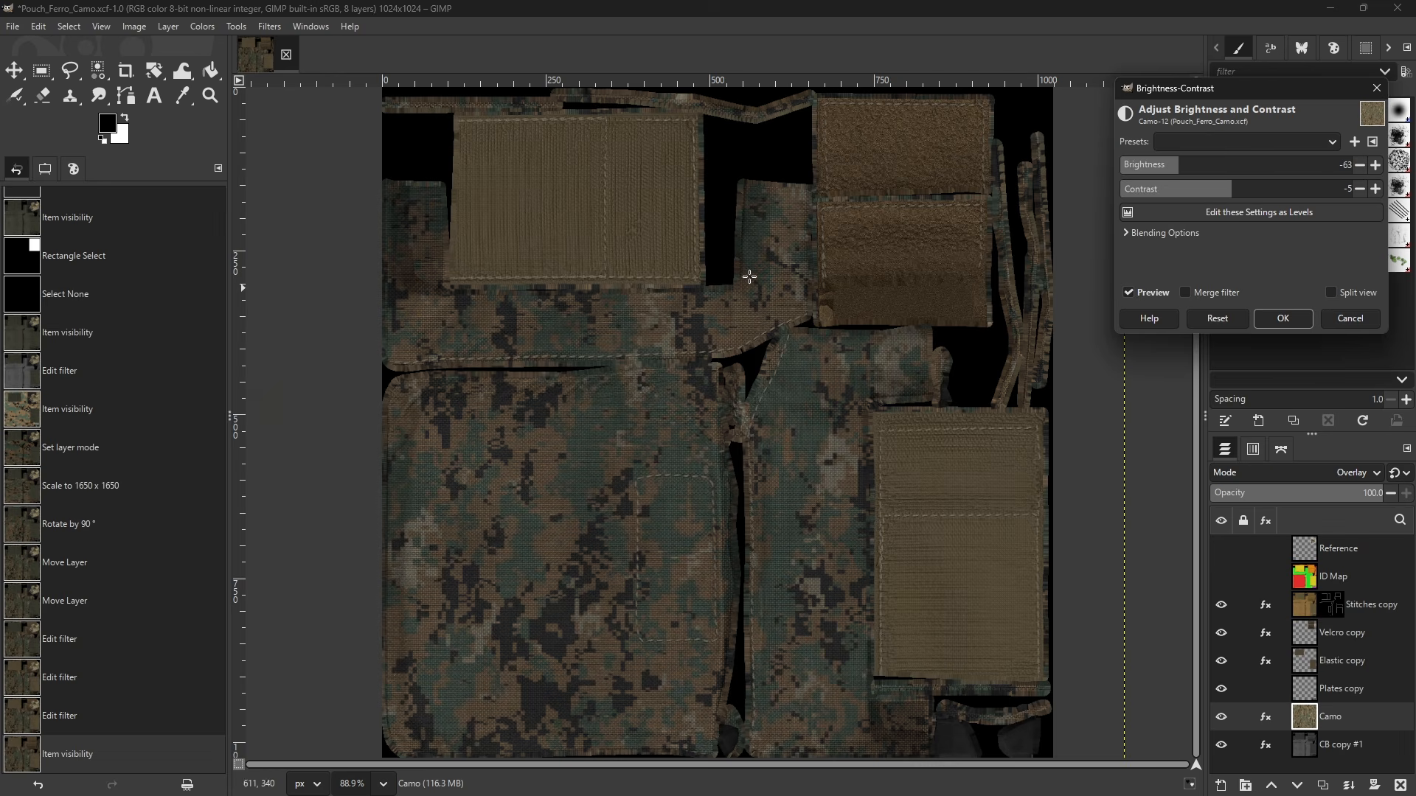
pyautogui.click(1351, 316)
pyautogui.press('r')
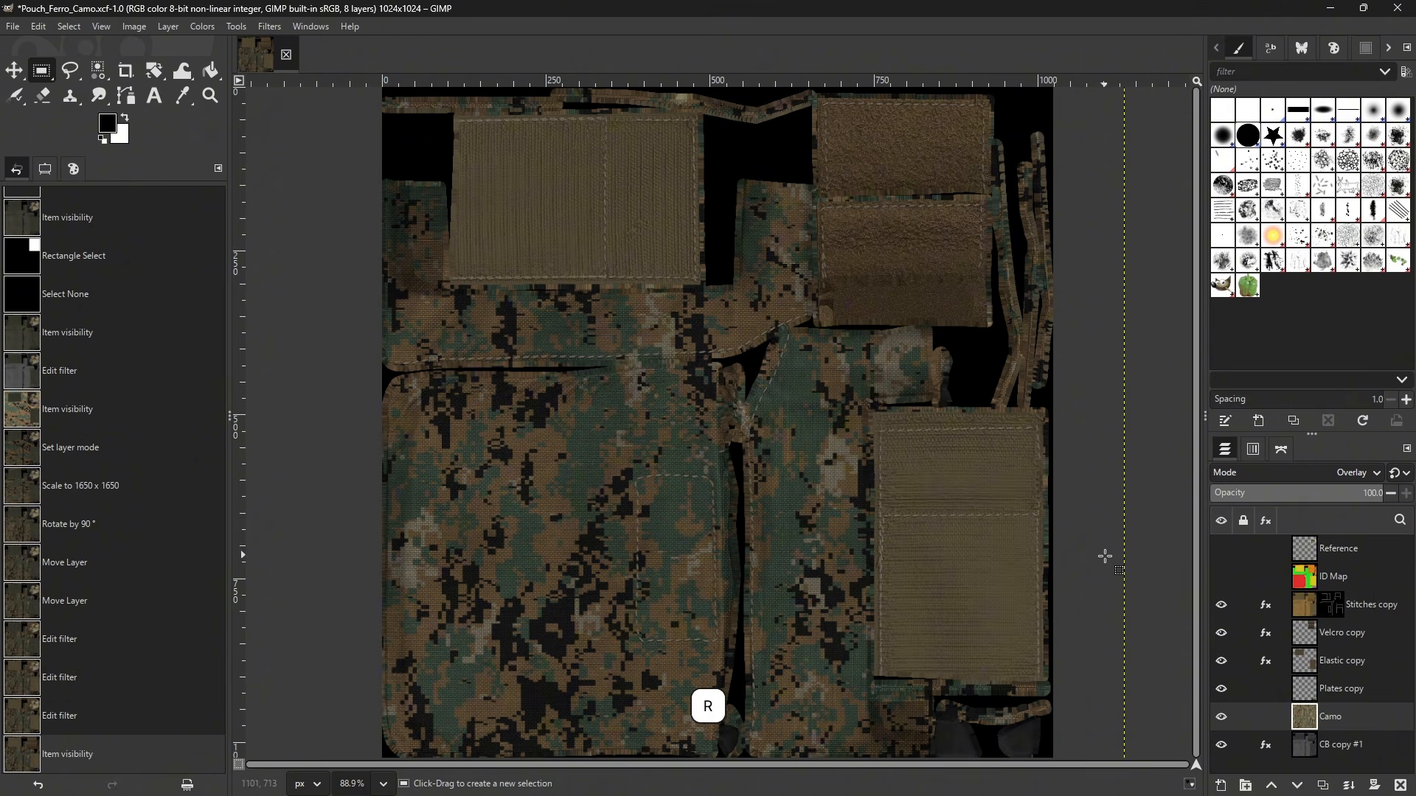
# - Temporarily show the ID Map and mark its green and red regions with rectangular selections to compare them with the camo texture
pyautogui.click(1221, 577)
pyautogui.click(1316, 574)
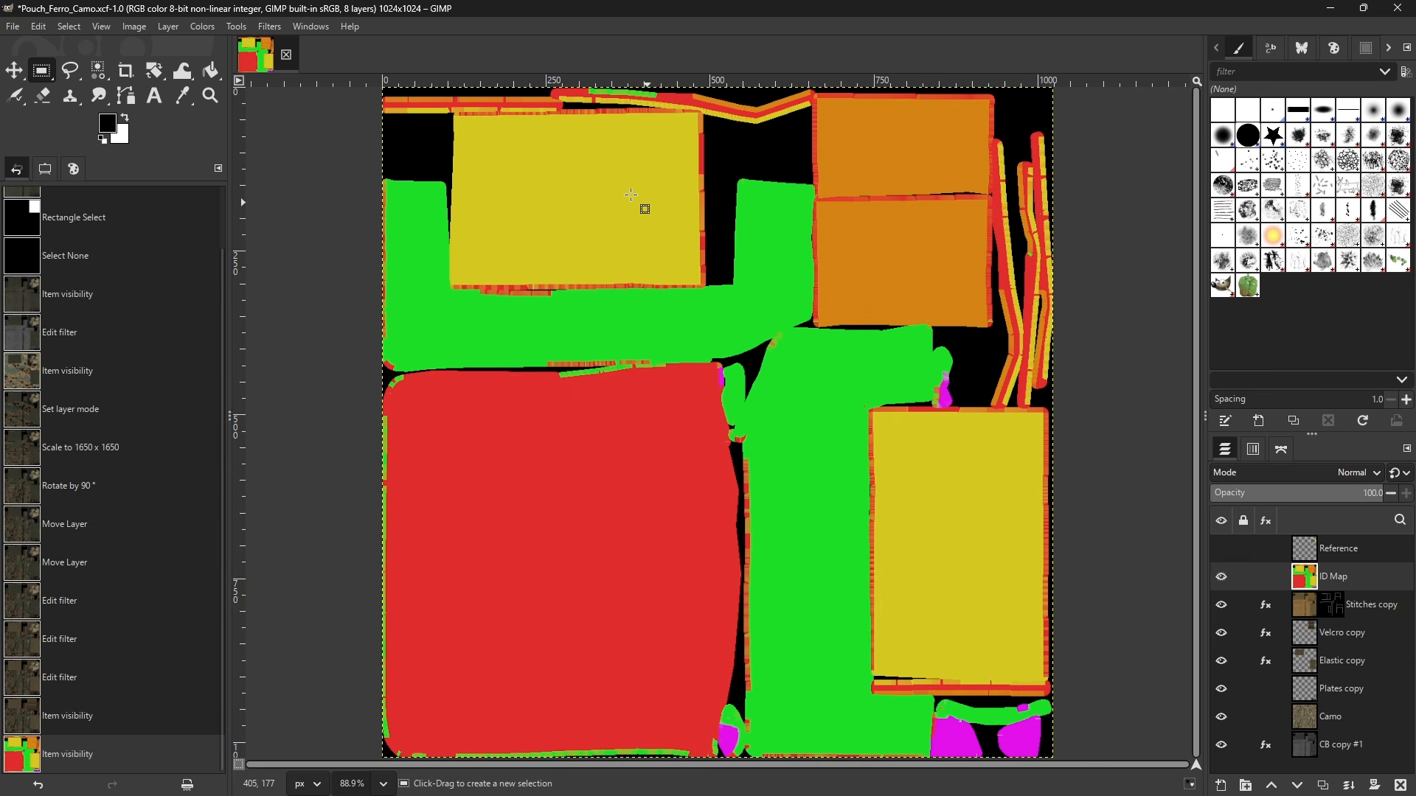
pyautogui.moveTo(420, 300); pyautogui.dragTo(680, 335)
pyautogui.moveTo(421, 395); pyautogui.dragTo(670, 645)
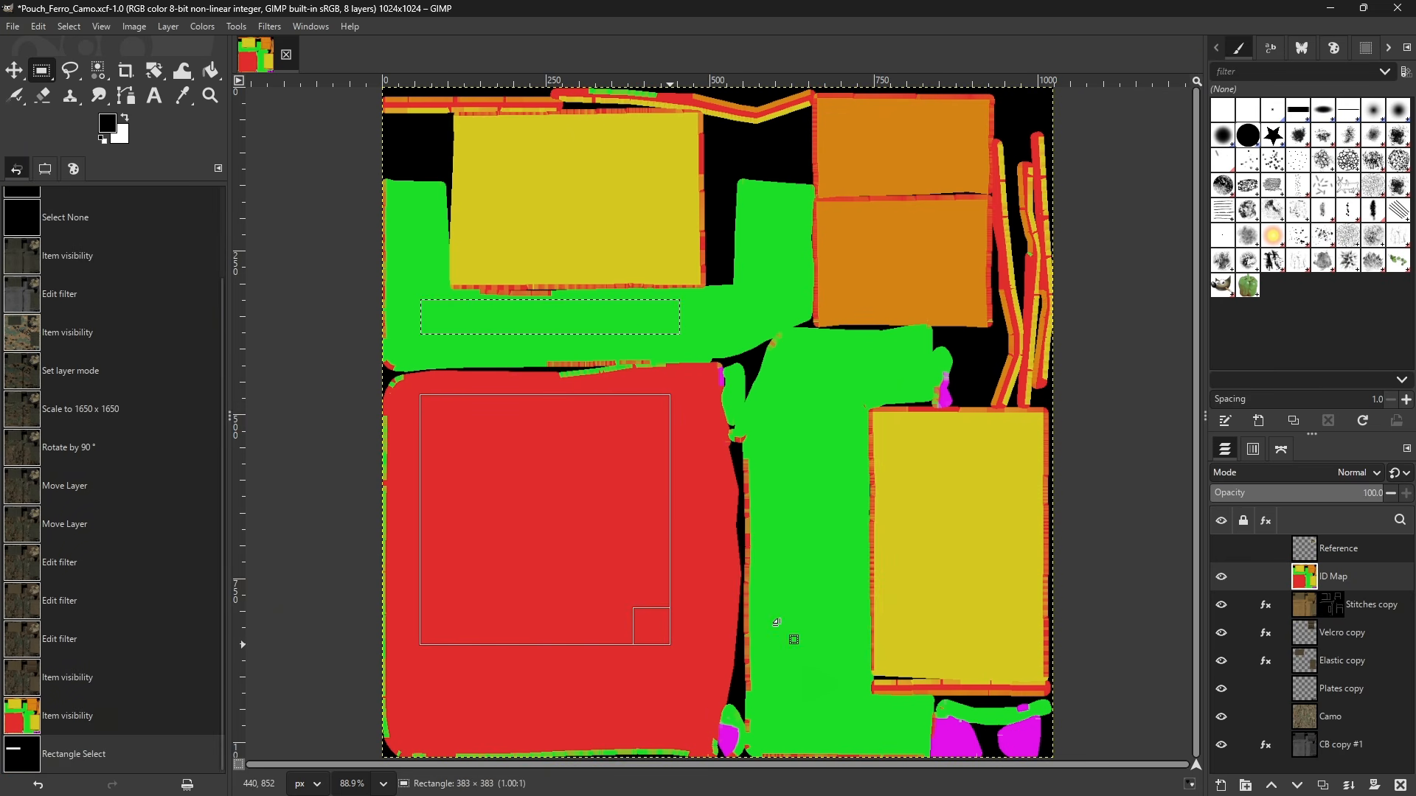
pyautogui.click(1144, 517)
pyautogui.click(1222, 577)
pyautogui.moveTo(444, 306); pyautogui.dragTo(630, 337)
pyautogui.moveTo(459, 433); pyautogui.dragTo(636, 705)
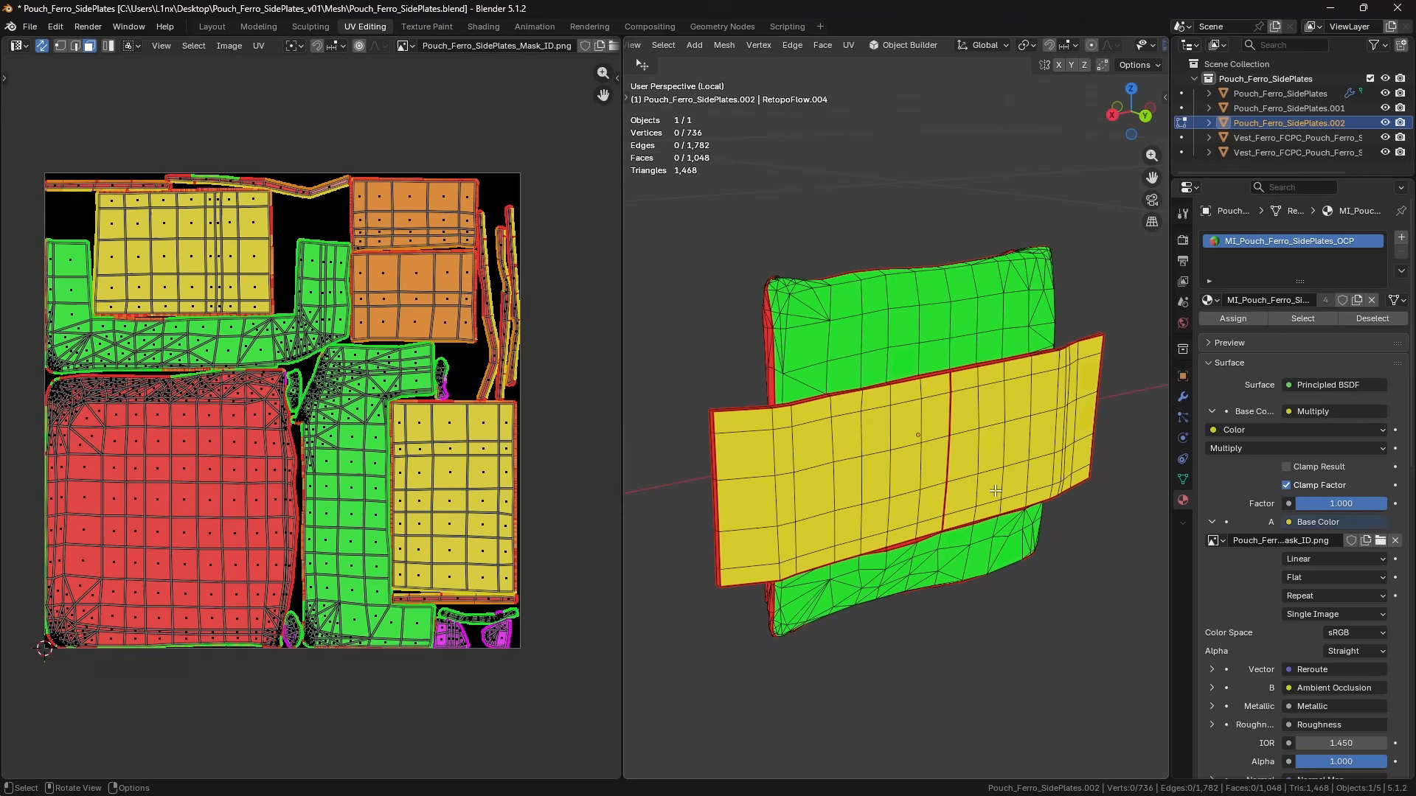
# - In Blender, select the linked faces of the pouch's upper and lower green sections to examine their UV islands, and clear the selection
pyautogui.keyDown('shift'); pyautogui.middleClick(973, 488); pyautogui.keyUp('shift')
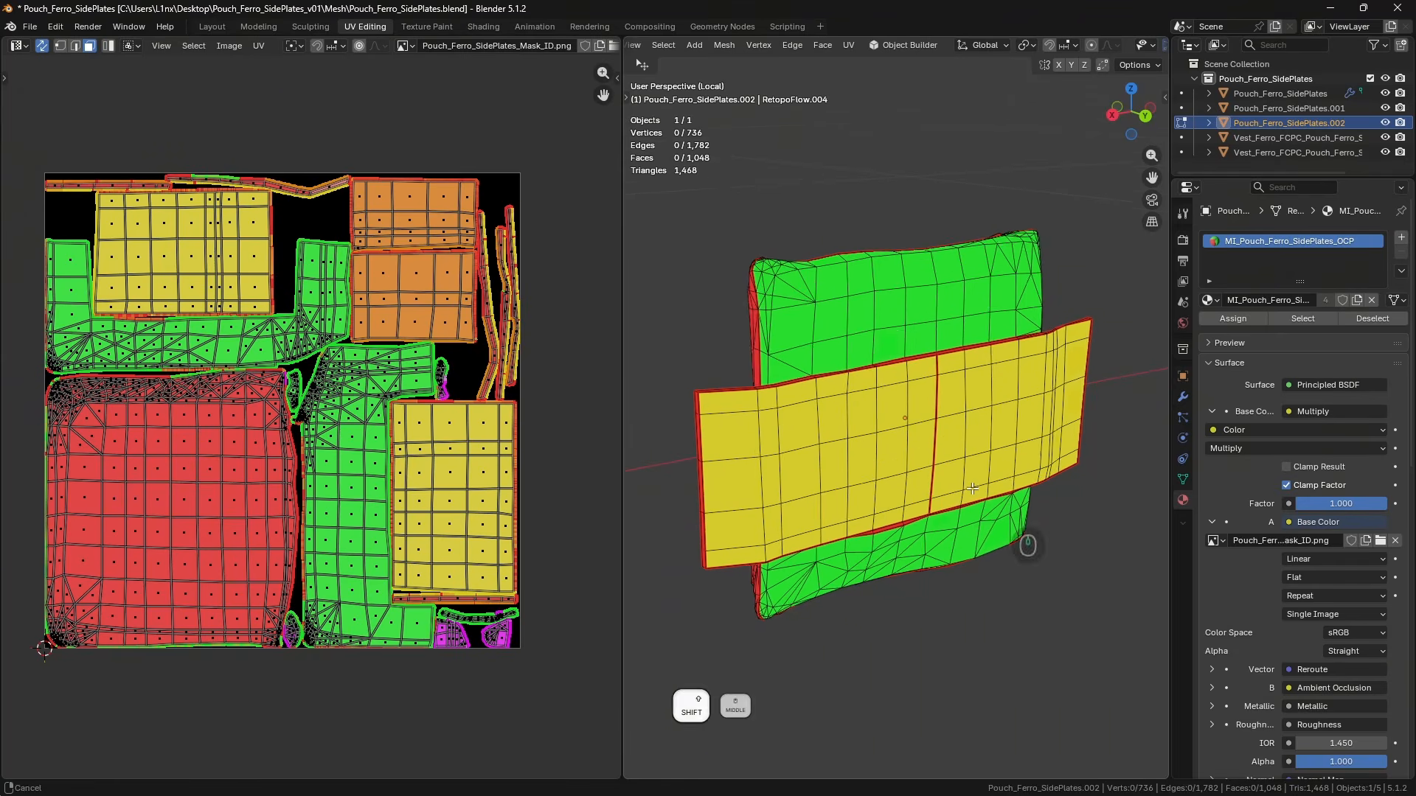
pyautogui.moveTo(973, 488); pyautogui.dragTo(966, 456)
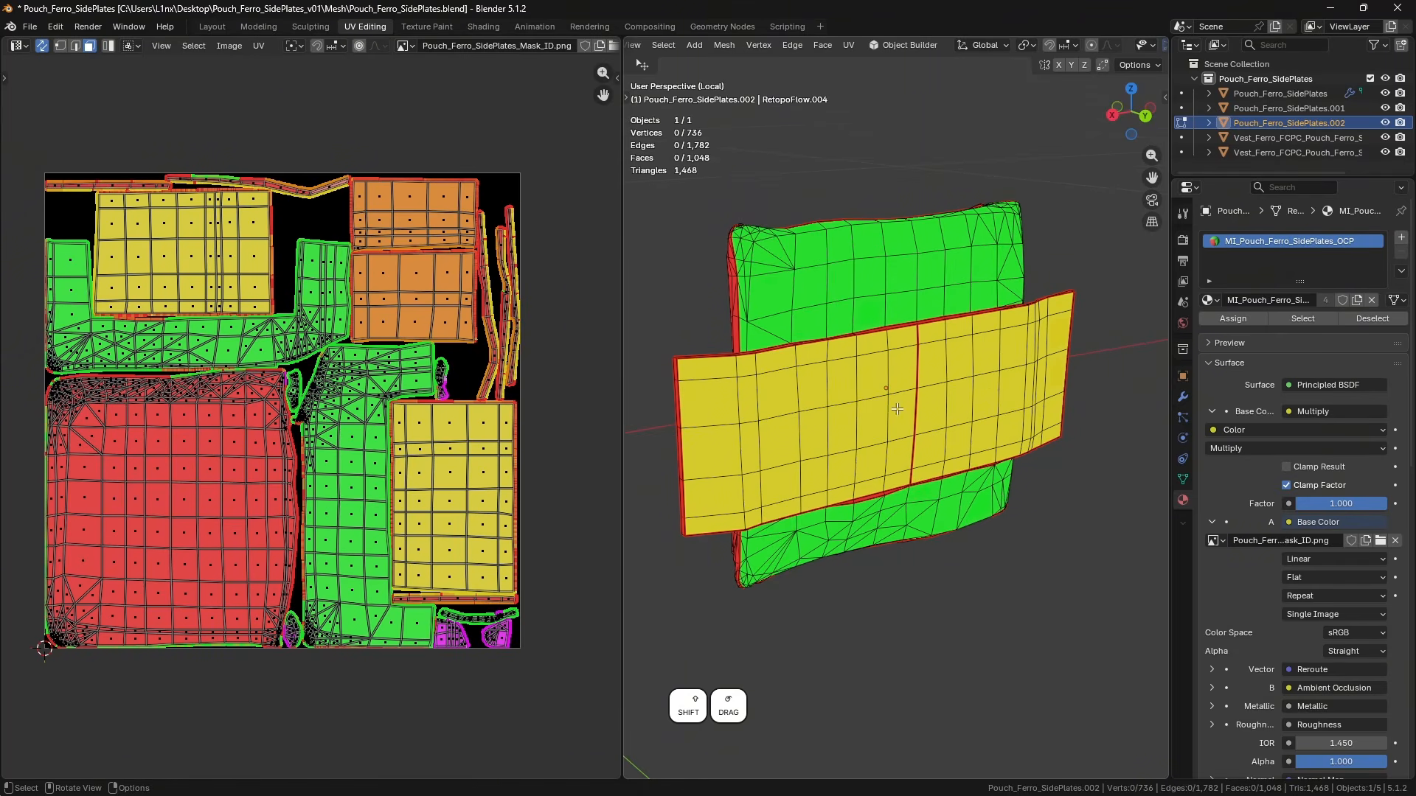
pyautogui.press('l')
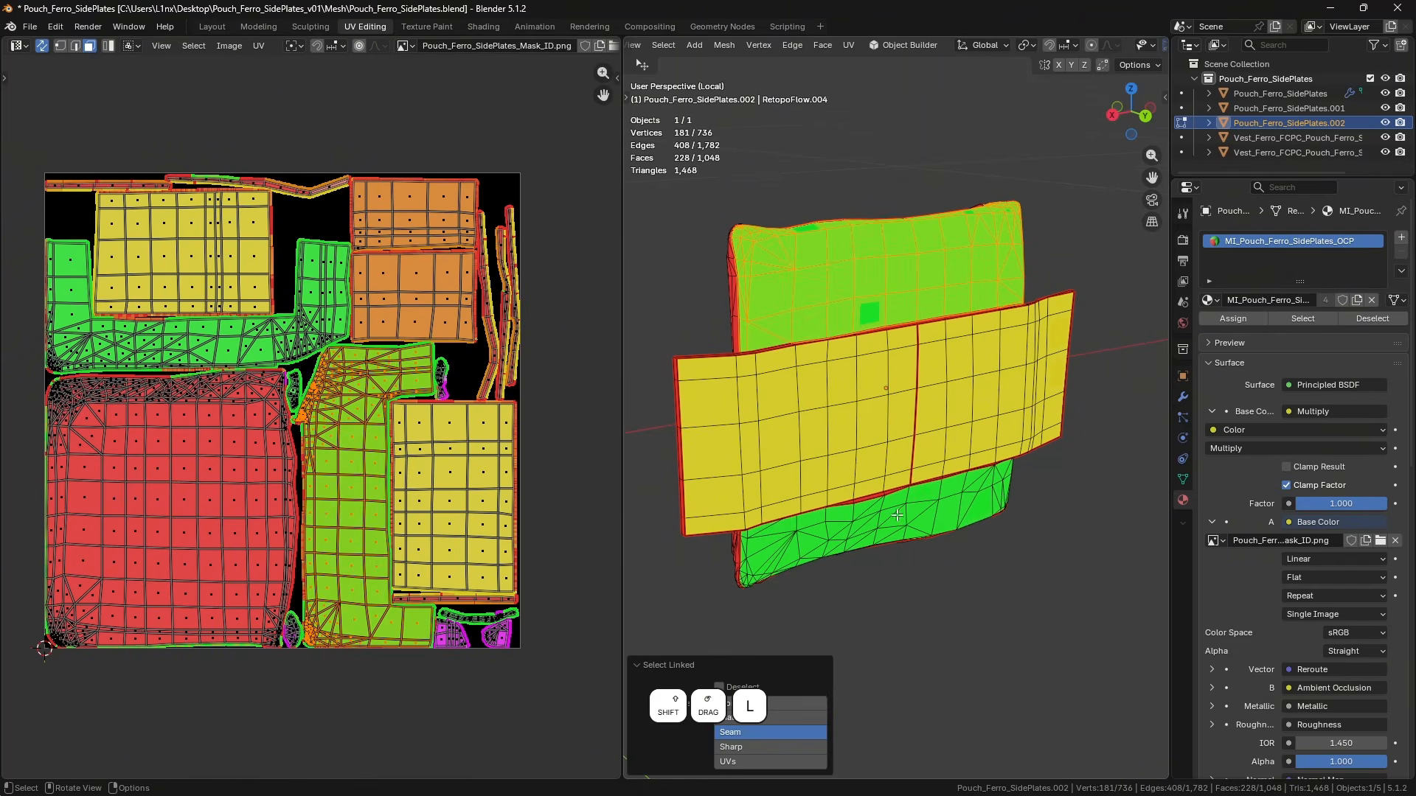
pyautogui.press('l')
pyautogui.moveTo(832, 393); pyautogui.dragTo(1053, 406)
pyautogui.click(1018, 581)
# - Select the linked faces of the pouch's large red panel to examine its UV island, and clear the selection
pyautogui.moveTo(924, 340); pyautogui.dragTo(955, 411)
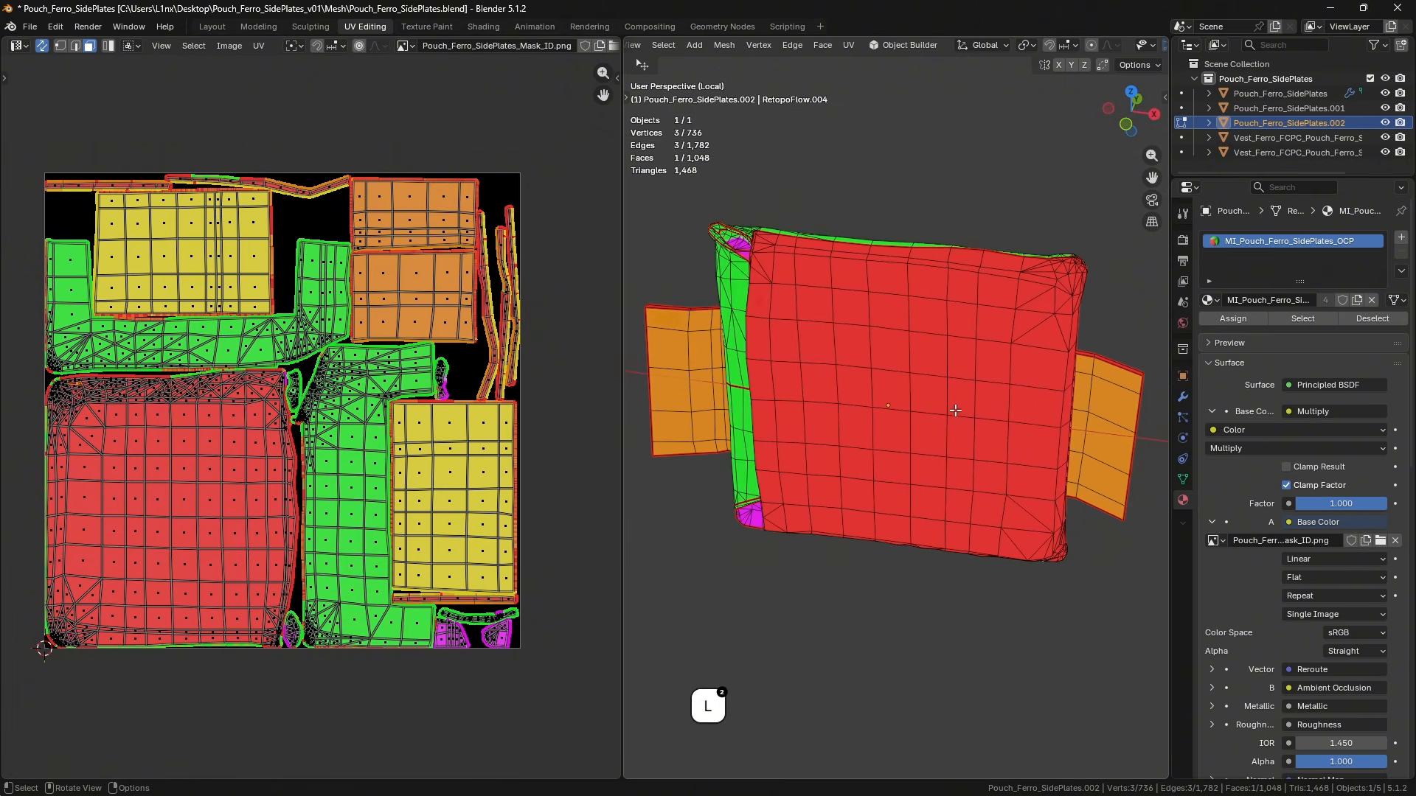
pyautogui.press('l')
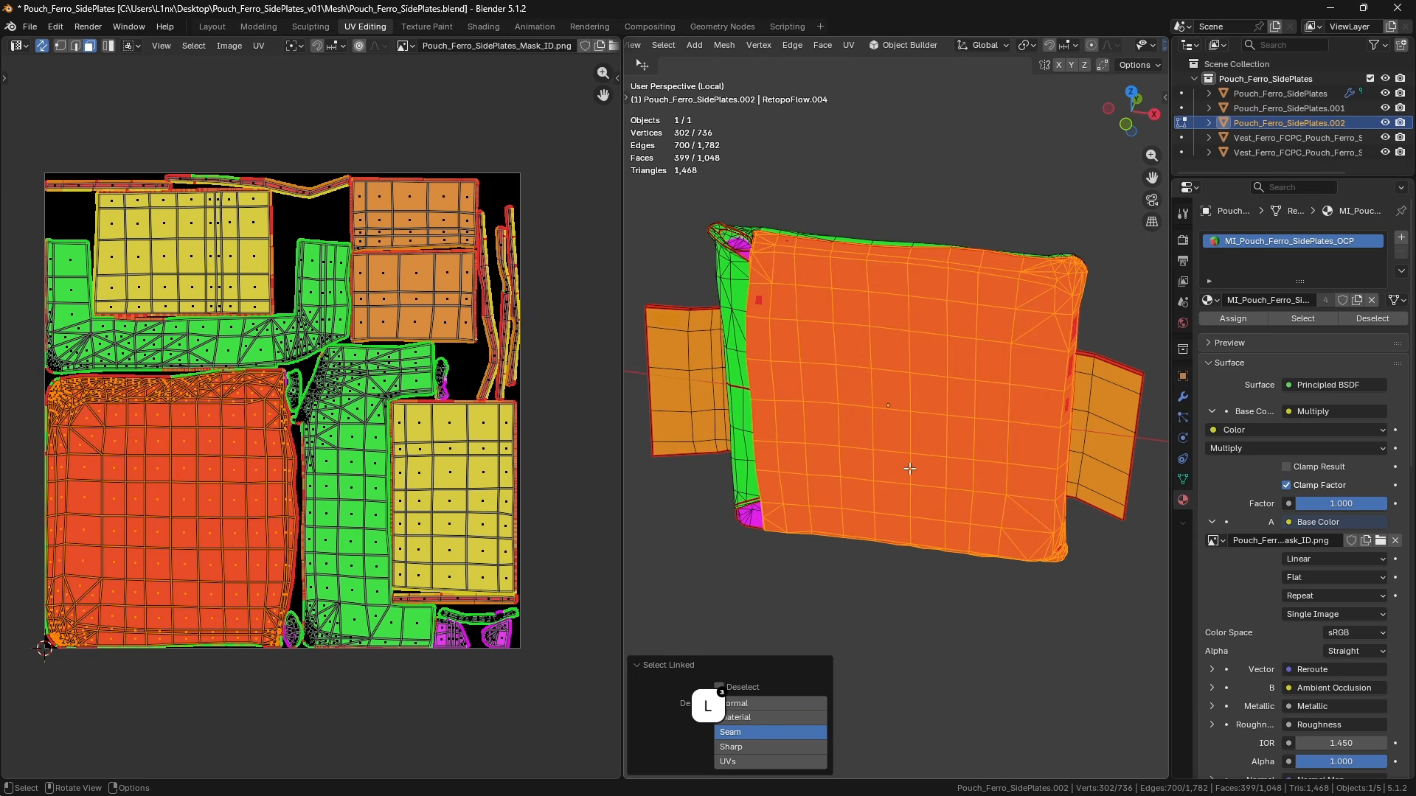
pyautogui.click(957, 602)
pyautogui.moveTo(1040, 416); pyautogui.dragTo(841, 387)
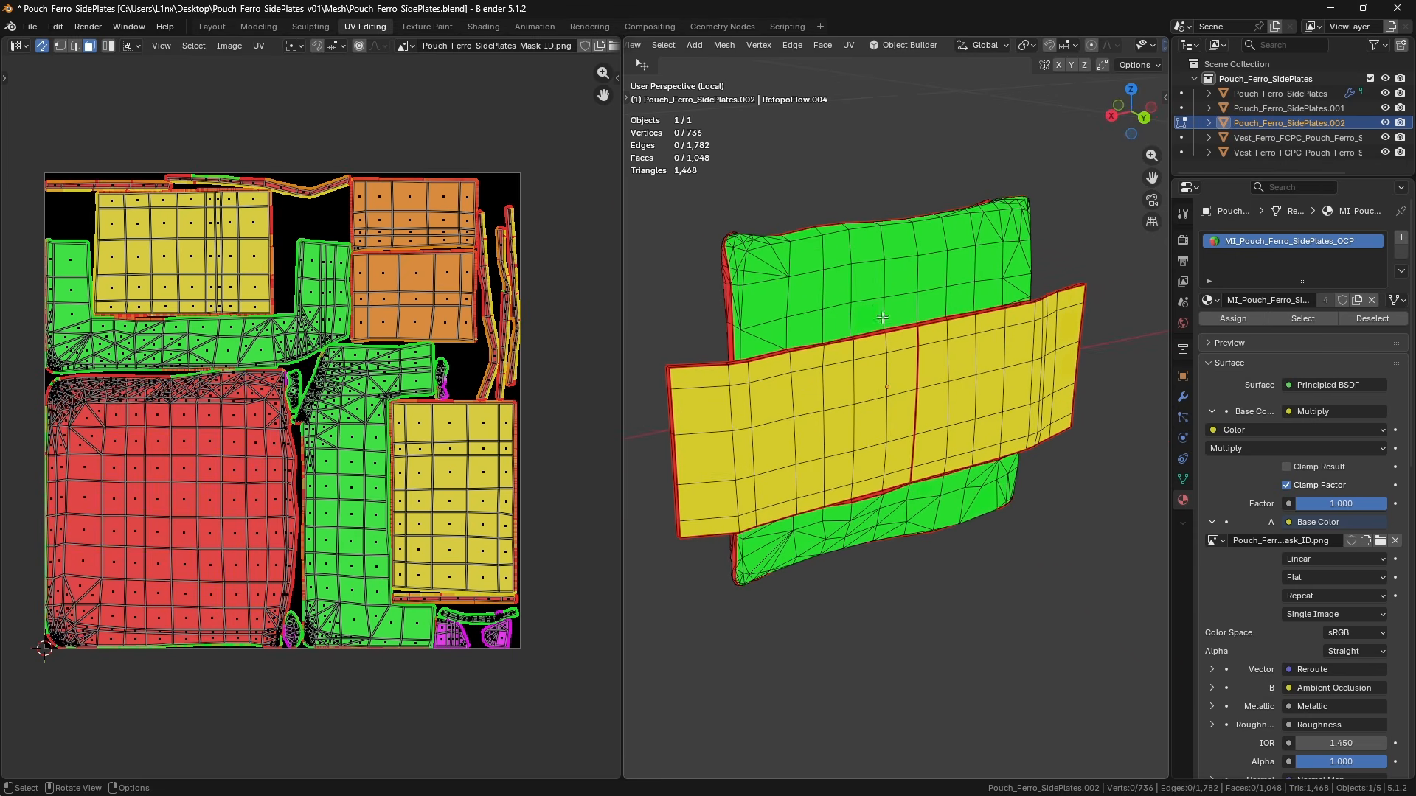
# - Select the linked faces of the pouch's lower and upper green sections to compare their UV islands
pyautogui.press('l')
pyautogui.press('l')
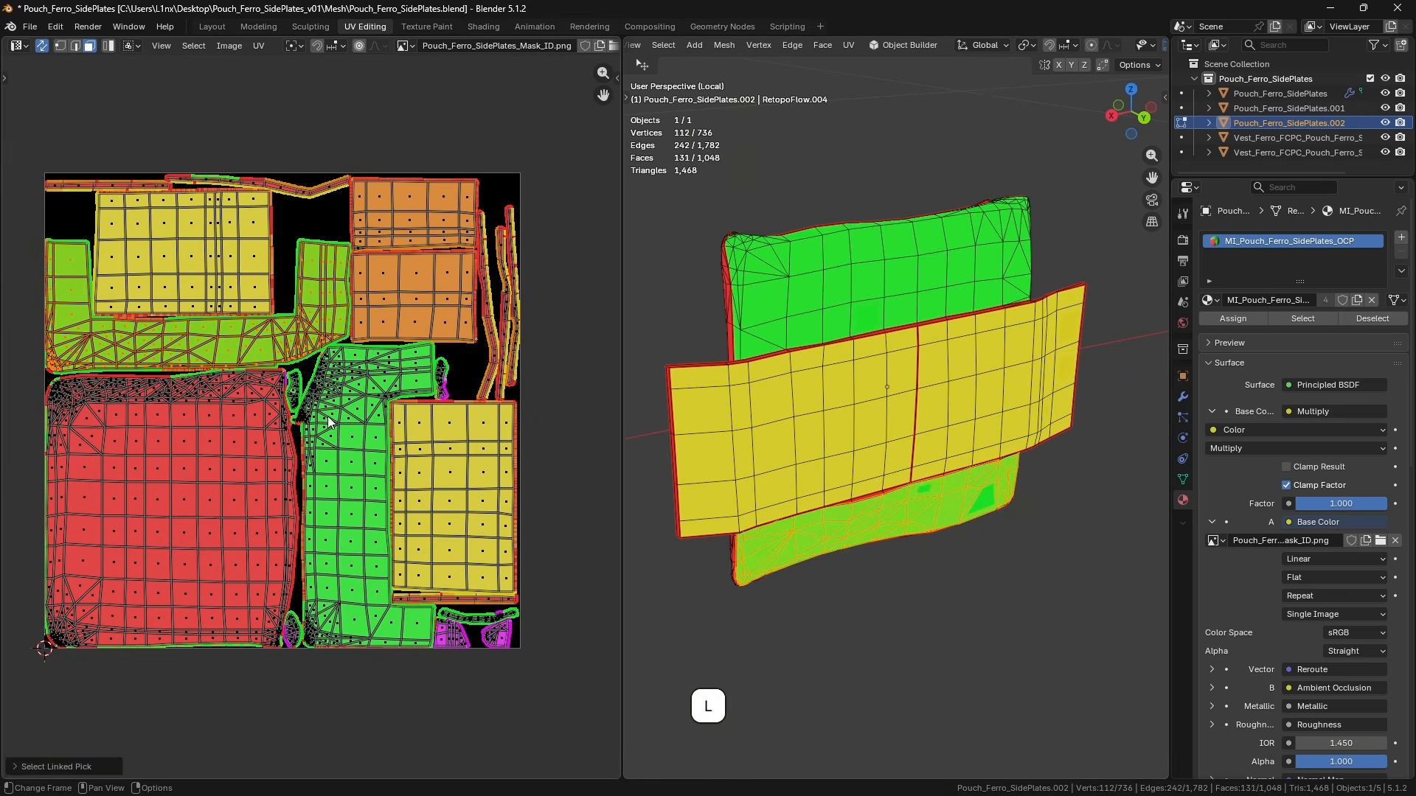
pyautogui.moveTo(804, 379); pyautogui.dragTo(933, 466)
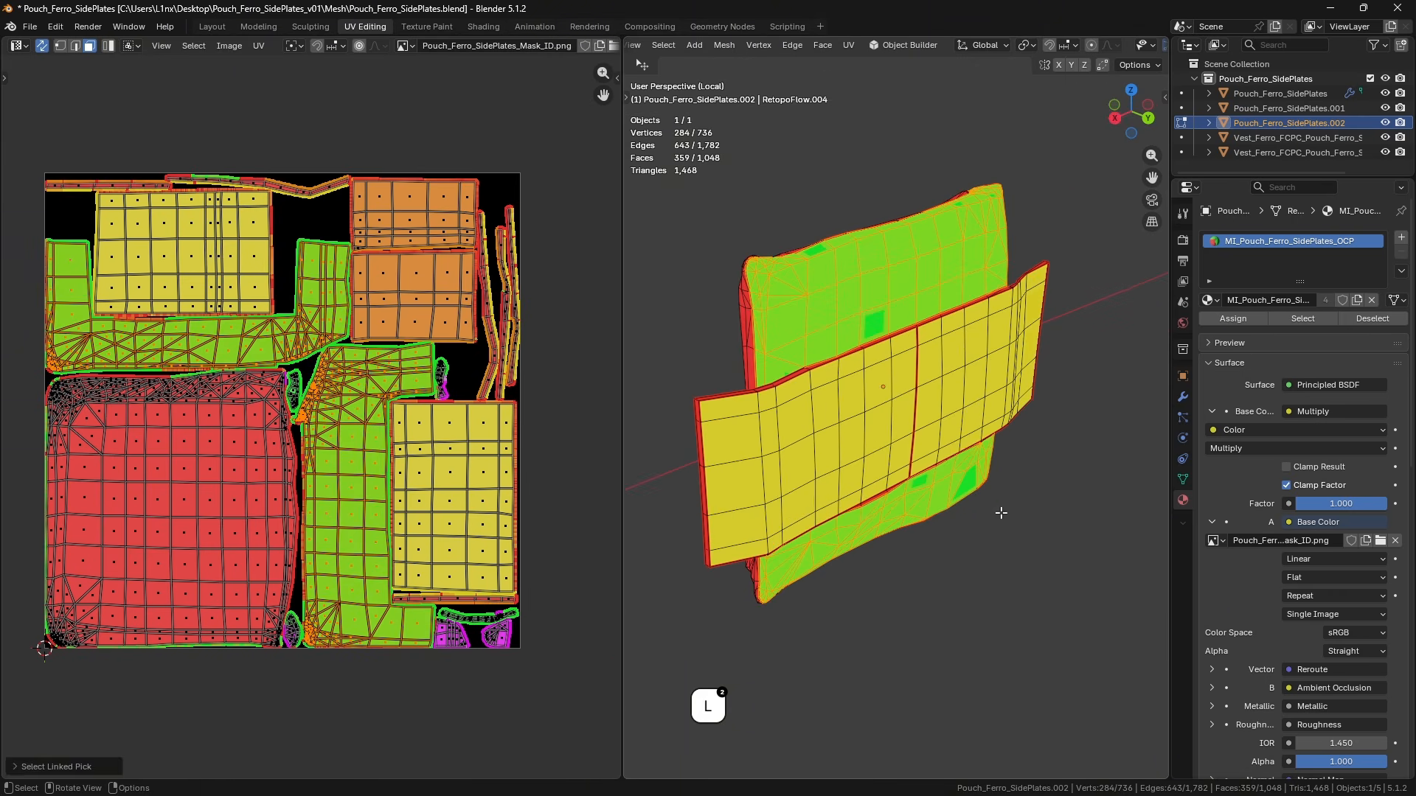
pyautogui.moveTo(1001, 513); pyautogui.dragTo(977, 385)
pyautogui.press('l')
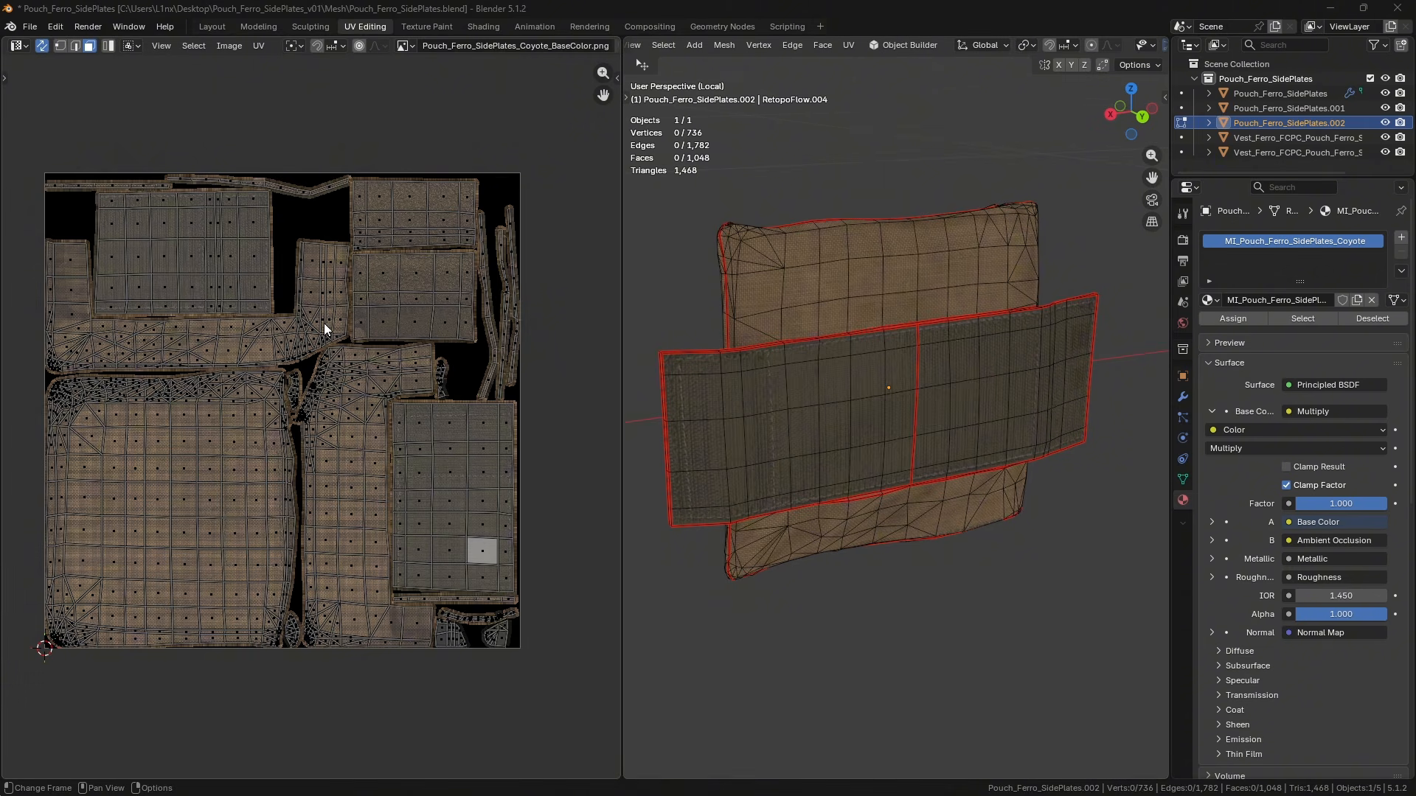
# - On the Coyote-textured pouch, circle-select face patches at both ends of the lower section to trace them in the UV layout, and clear the selection
pyautogui.moveTo(971, 321); pyautogui.dragTo(897, 294)
pyautogui.scroll(3, 1017, 389)
pyautogui.press('c')
pyautogui.moveTo(1053, 452)
pyautogui.mouseDown()
pyautogui.moveTo(1002, 442)
pyautogui.moveTo(1025, 466)
pyautogui.moveTo(1077, 469)
pyautogui.moveTo(1085, 440)
pyautogui.moveTo(1051, 436)
pyautogui.mouseUp()
pyautogui.rightClick(1051, 435)
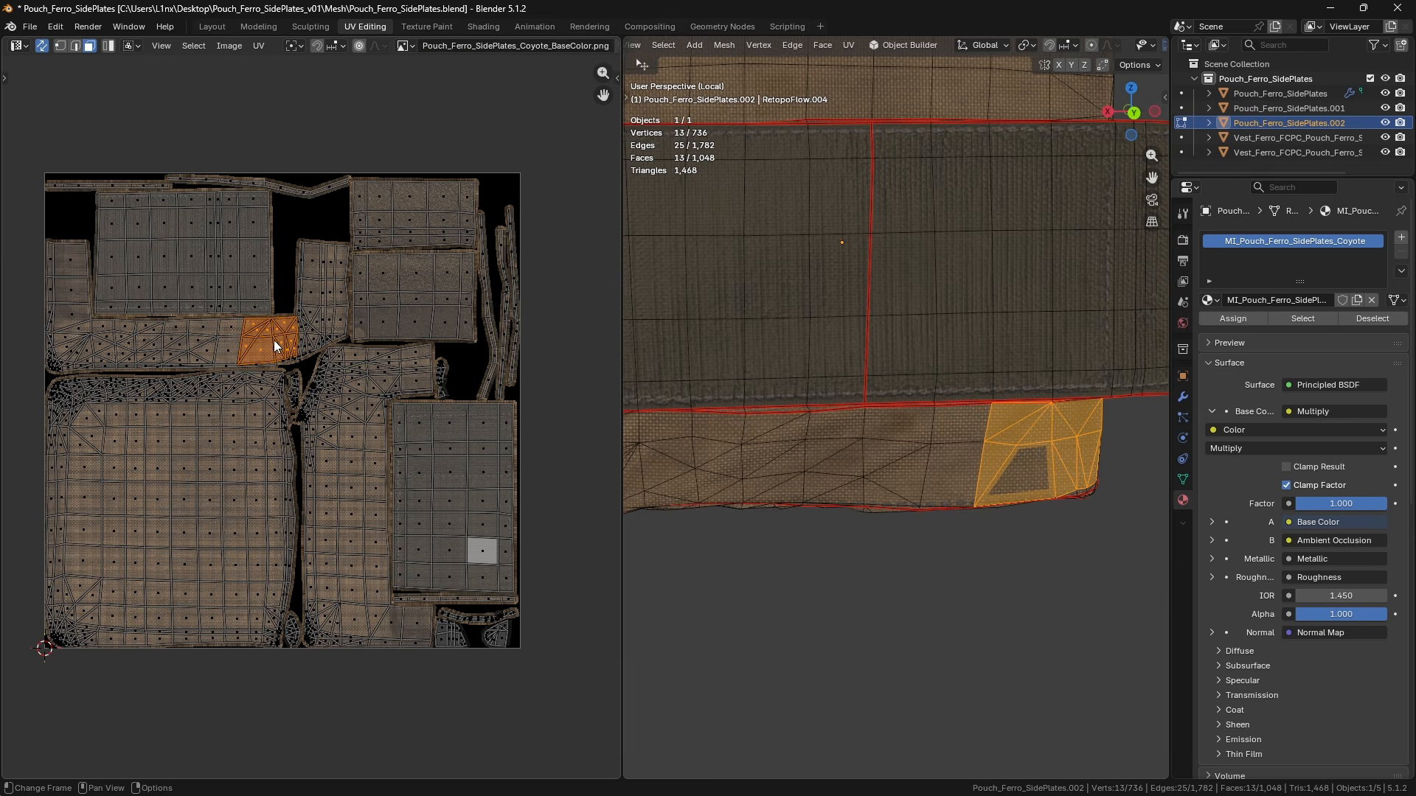
pyautogui.moveTo(791, 423); pyautogui.dragTo(1021, 392)
pyautogui.press('c')
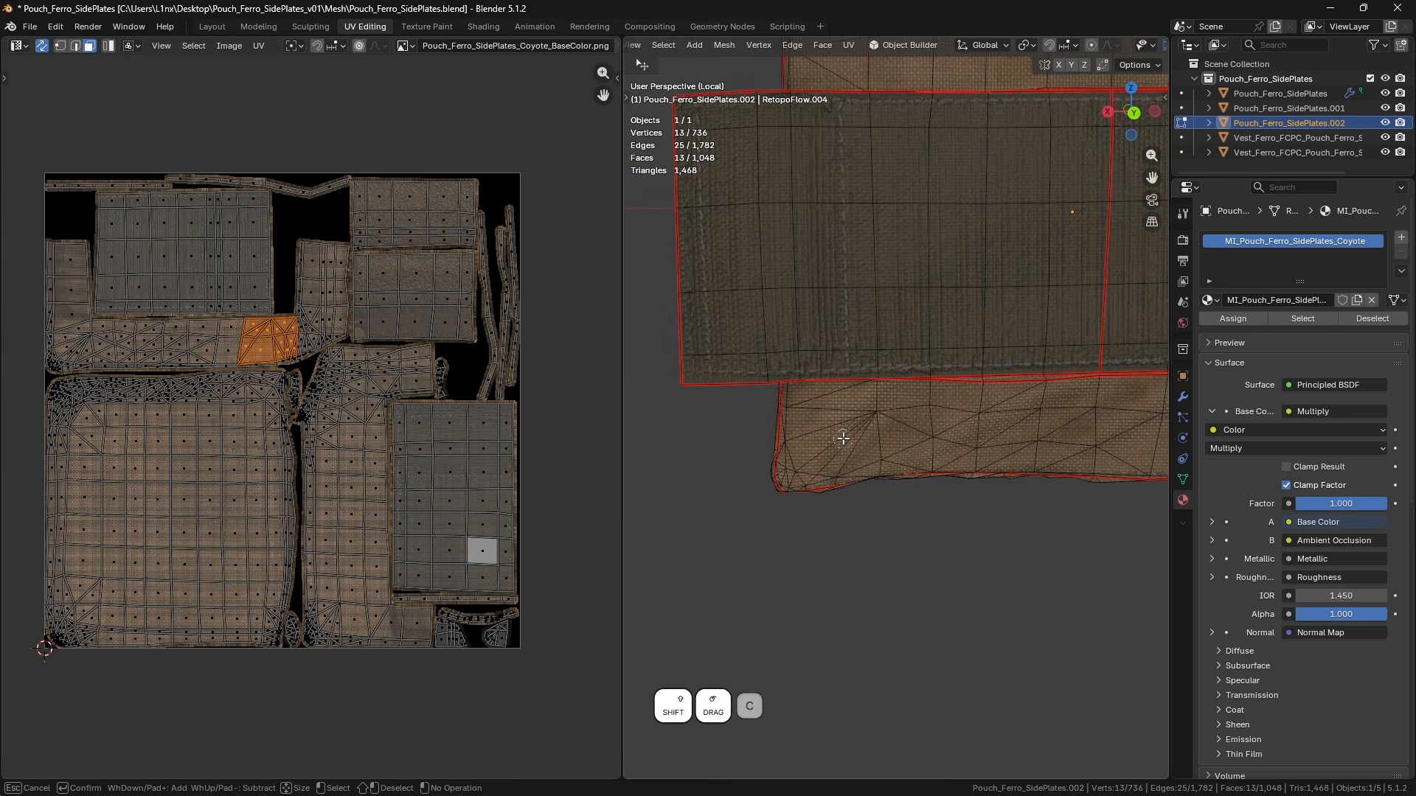
pyautogui.moveTo(819, 403)
pyautogui.mouseDown()
pyautogui.moveTo(805, 444)
pyautogui.moveTo(824, 474)
pyautogui.mouseUp()
pyautogui.rightClick(825, 474)
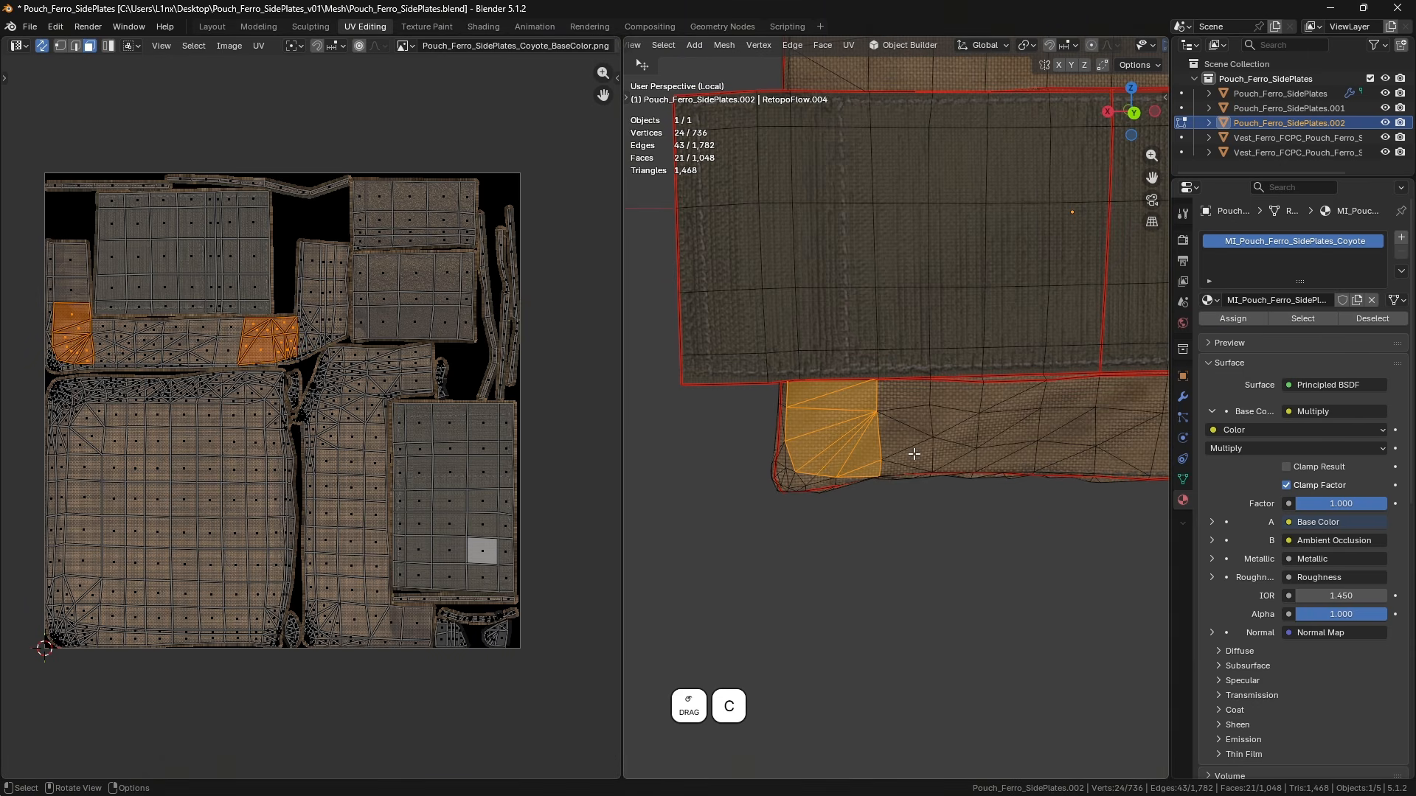
pyautogui.click(921, 595)
# - Circle-select the face patches at both ends of the upper section to trace their position and direction in the UV layout
pyautogui.scroll(-2, 958, 487)
pyautogui.moveTo(1031, 366); pyautogui.dragTo(886, 506)
pyautogui.moveTo(925, 379); pyautogui.dragTo(1024, 411)
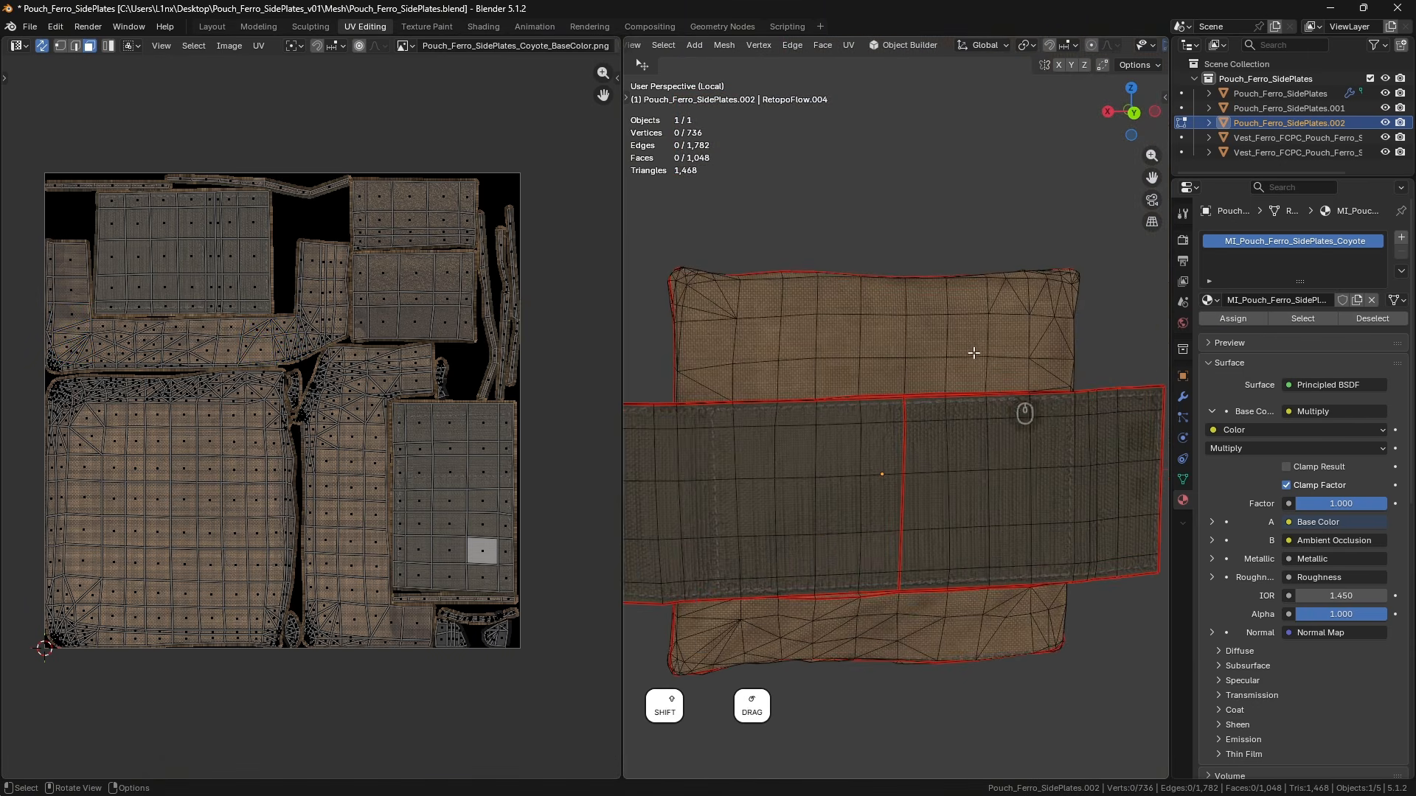
pyautogui.press('c')
pyautogui.moveTo(1025, 306)
pyautogui.mouseDown()
pyautogui.moveTo(1058, 369)
pyautogui.moveTo(1058, 414)
pyautogui.mouseUp()
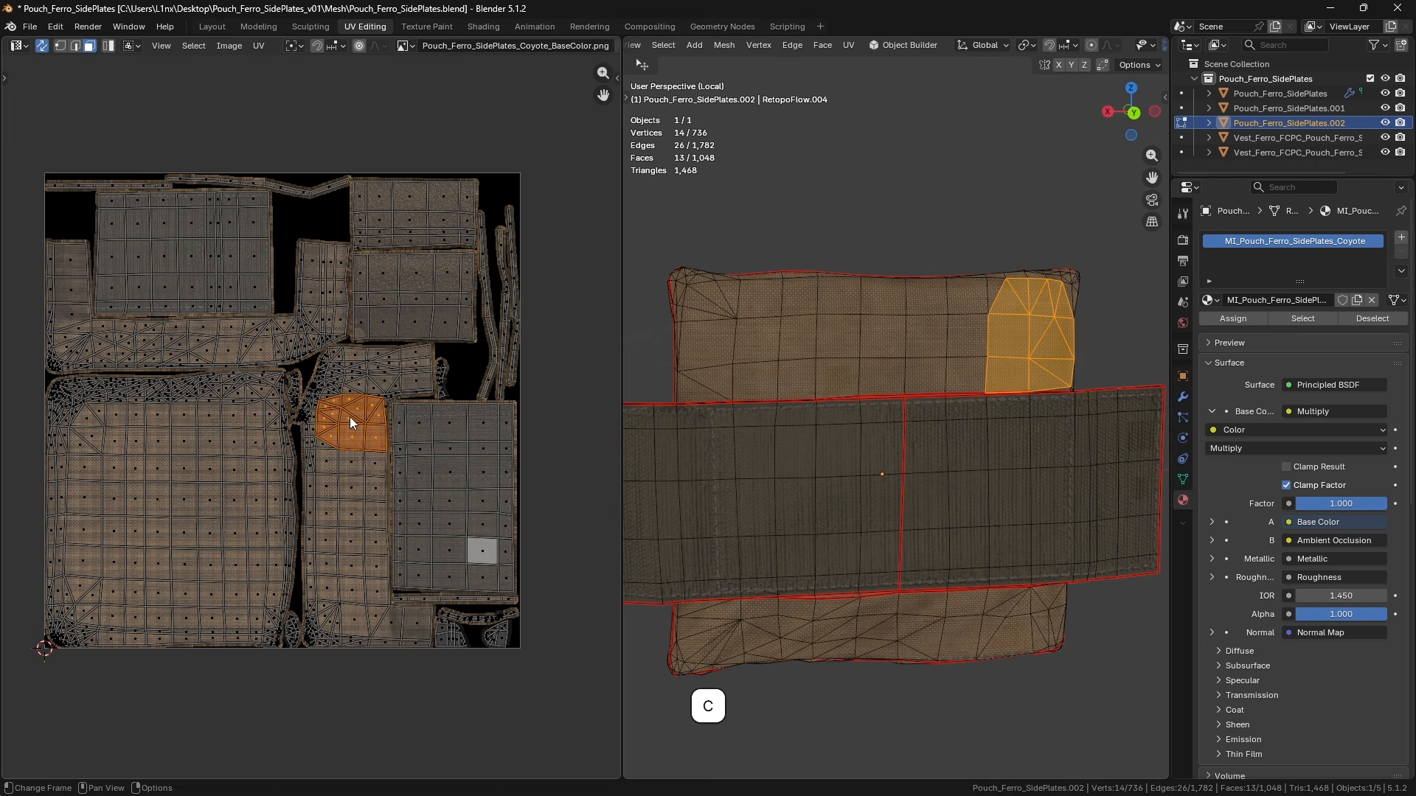
pyautogui.moveTo(842, 361); pyautogui.dragTo(913, 355)
pyautogui.press('c')
pyautogui.moveTo(845, 291)
pyautogui.mouseDown()
pyautogui.moveTo(775, 279)
pyautogui.moveTo(763, 310)
pyautogui.moveTo(773, 375)
pyautogui.mouseUp()
pyautogui.rightClick(774, 377)
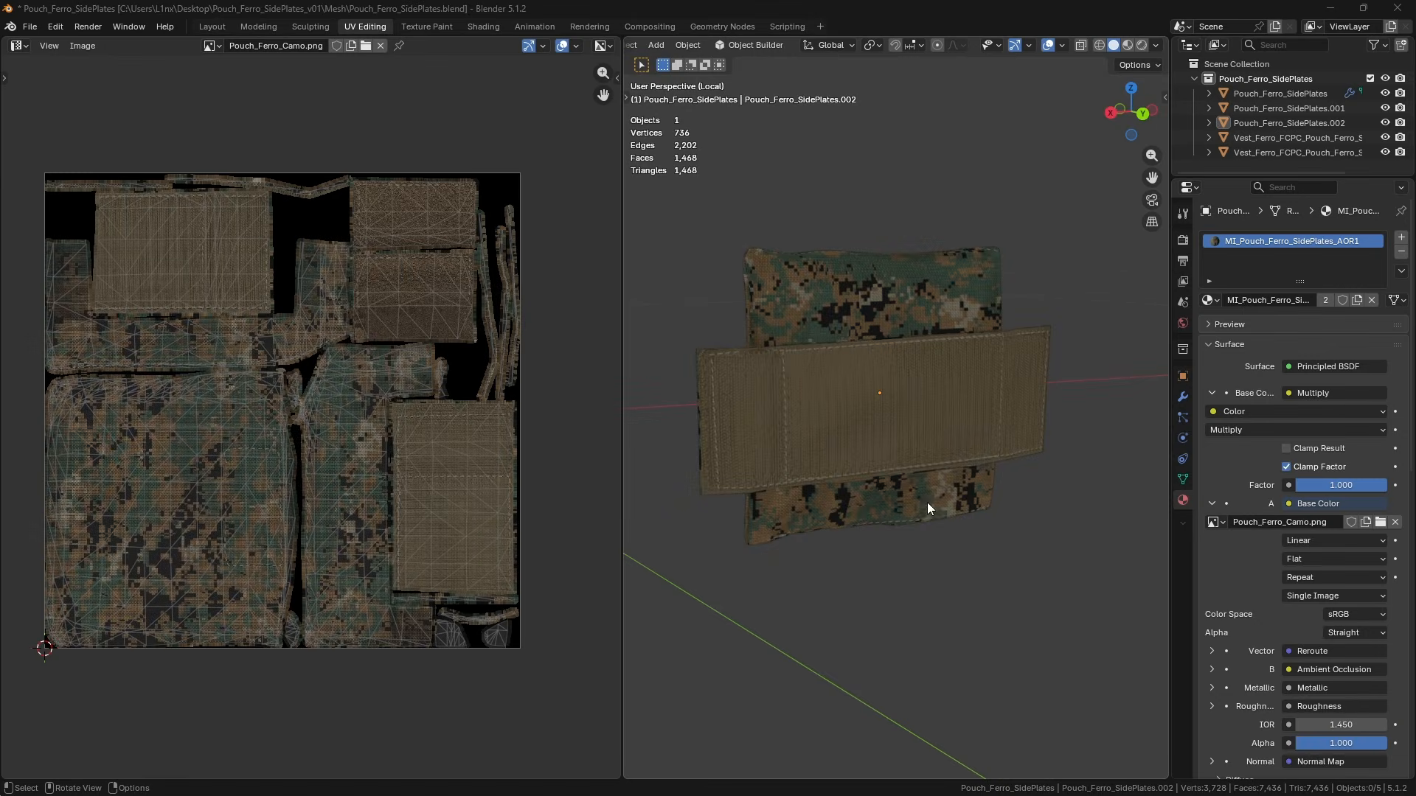
# - Enter Edit Mode on the camo-textured pouch, select the linked faces of its lower section to examine the UV island, and clear the selection
pyautogui.moveTo(883, 411); pyautogui.dragTo(942, 444)
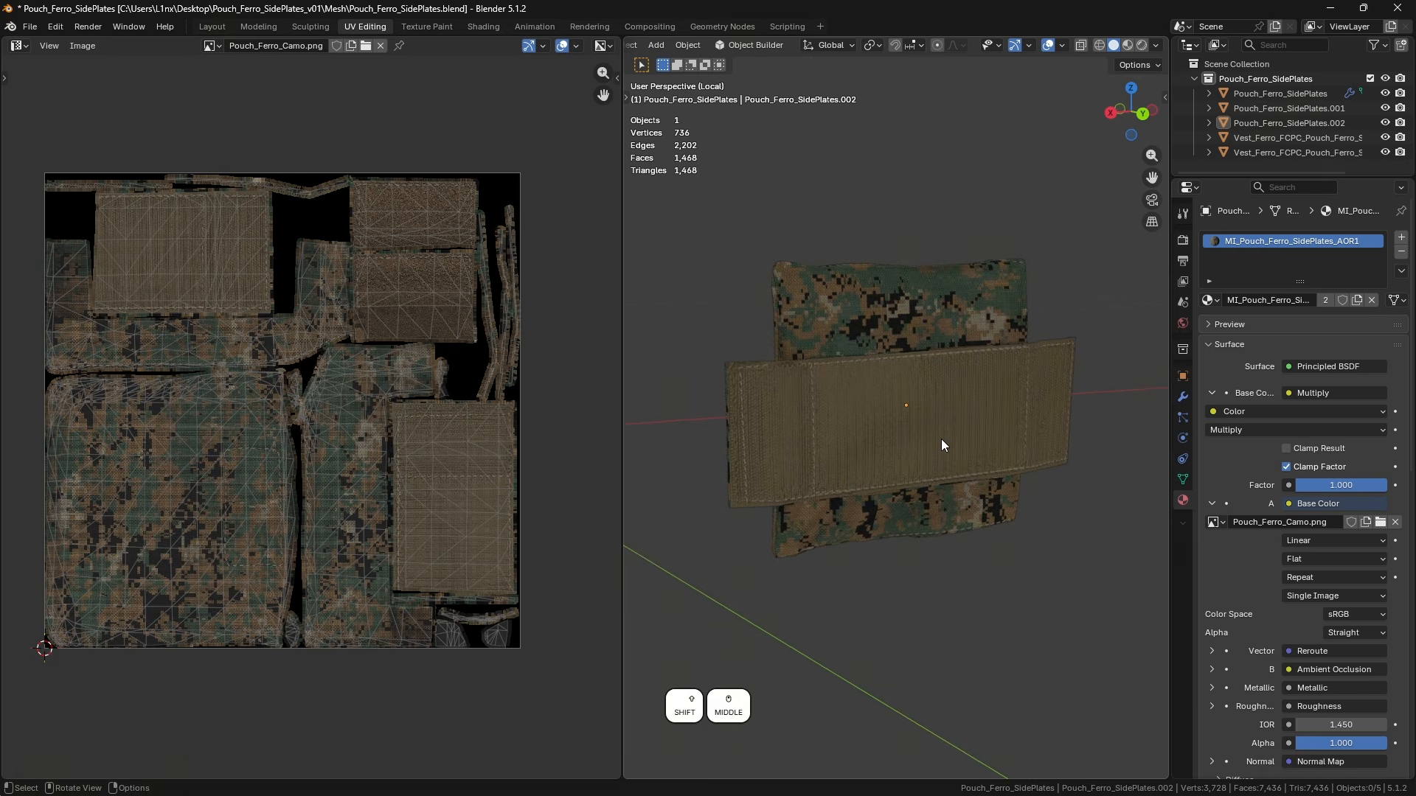
pyautogui.moveTo(910, 382); pyautogui.dragTo(883, 347)
pyautogui.scroll(1, 883, 347)
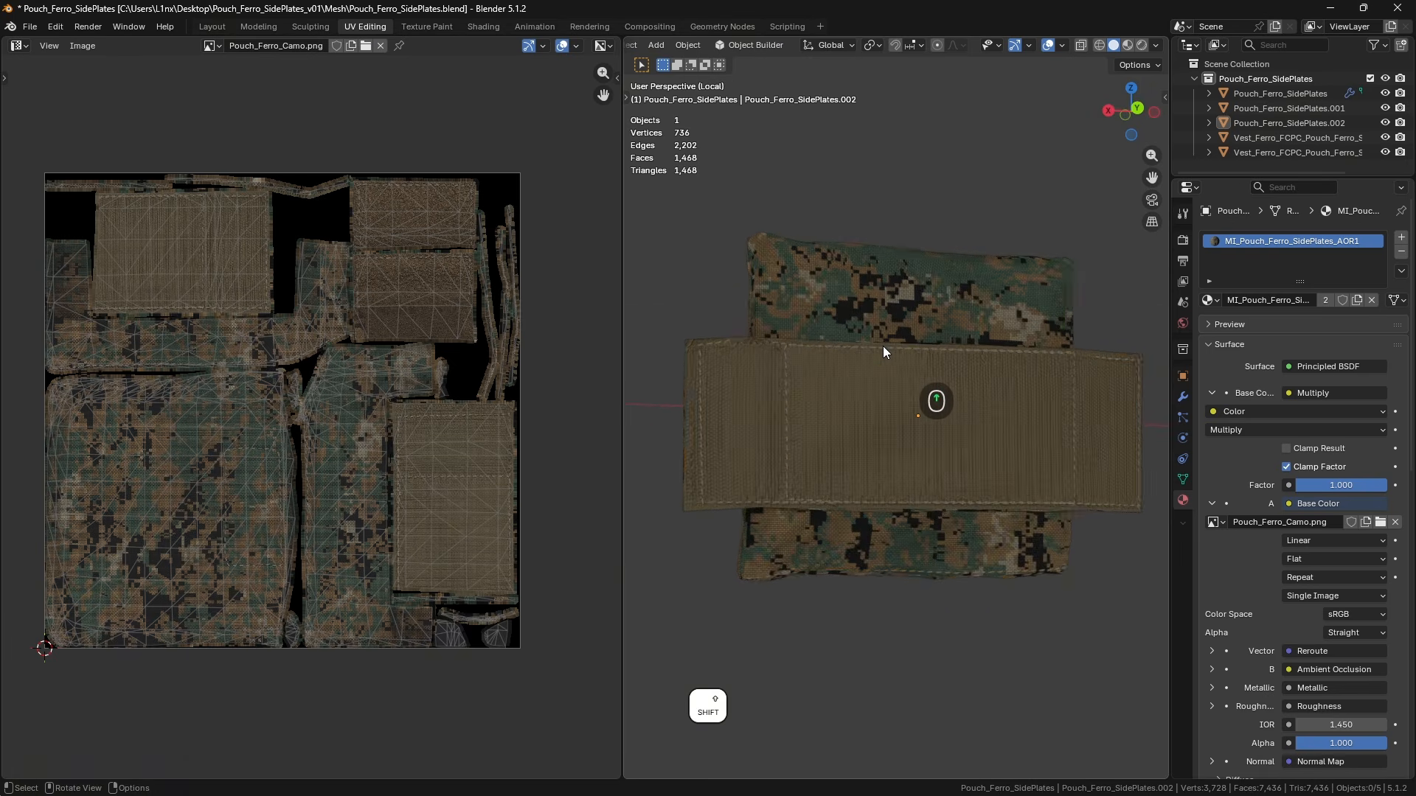
pyautogui.click(883, 347)
pyautogui.press('Tab')
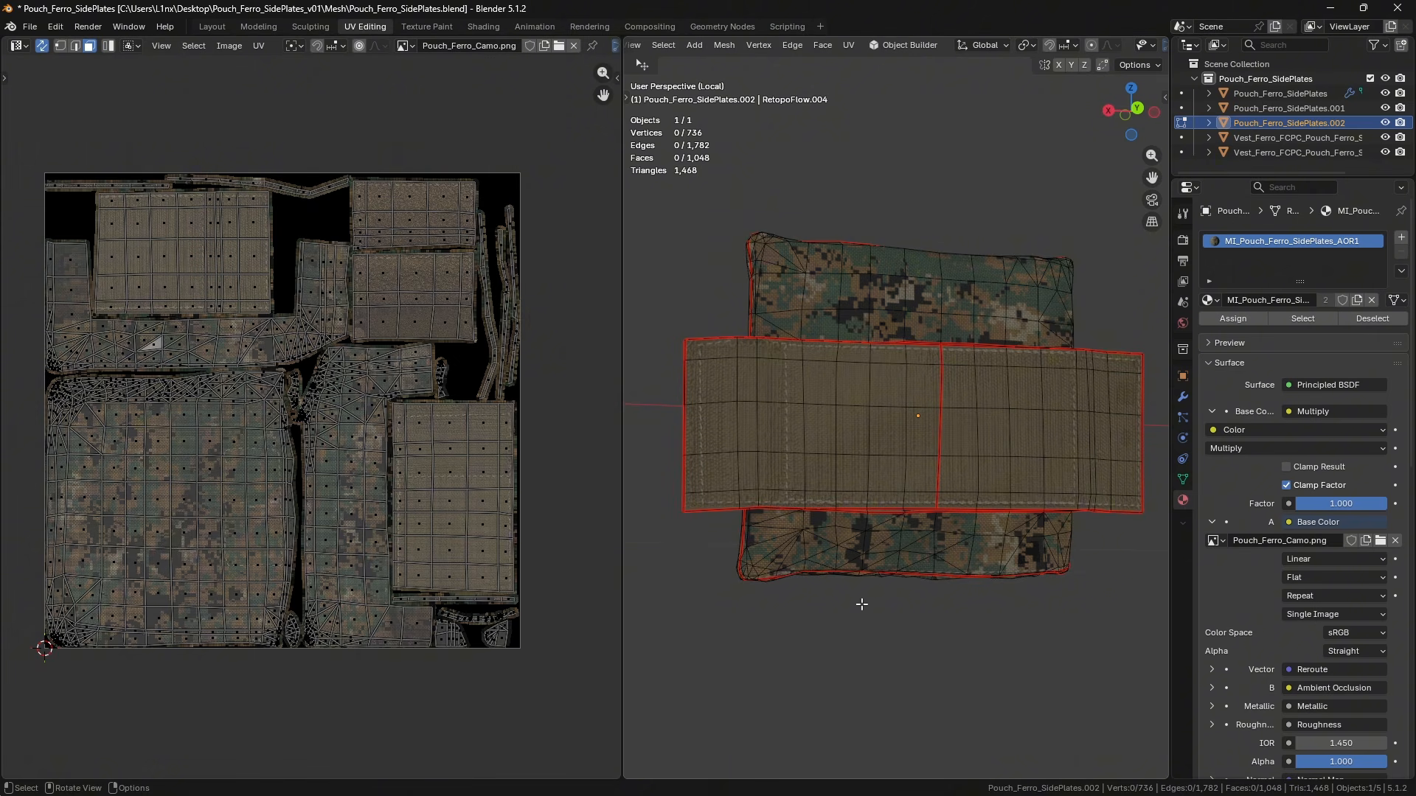
pyautogui.press('l')
pyautogui.click(927, 640)
pyautogui.moveTo(819, 597); pyautogui.dragTo(1033, 553)
pyautogui.press('l')
pyautogui.click(969, 653)
# - Select the linked faces of the camo pouch's upper section, lower section and large panel to compare the pattern's direction across their UV islands
pyautogui.moveTo(969, 654); pyautogui.dragTo(879, 317)
pyautogui.press('l')
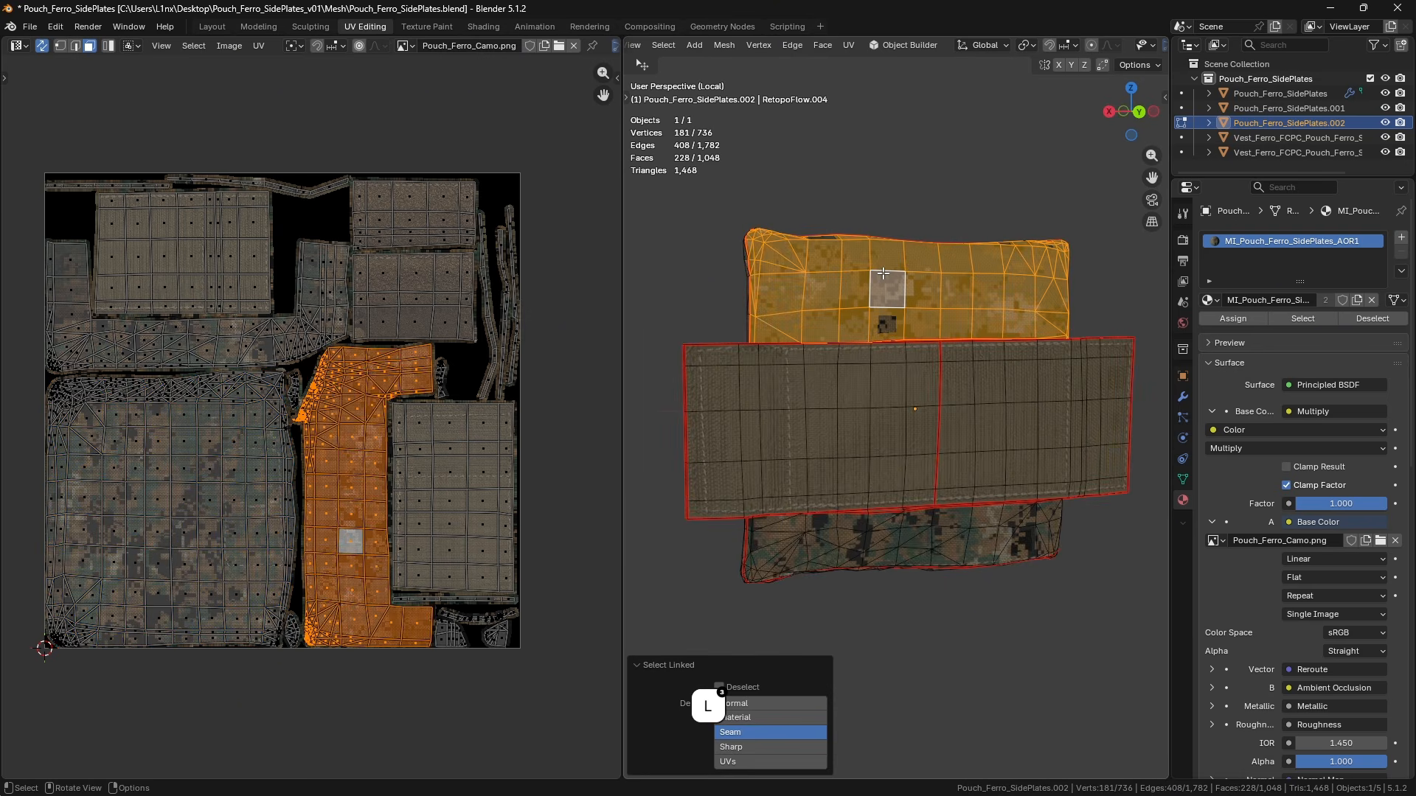
pyautogui.click(1033, 170)
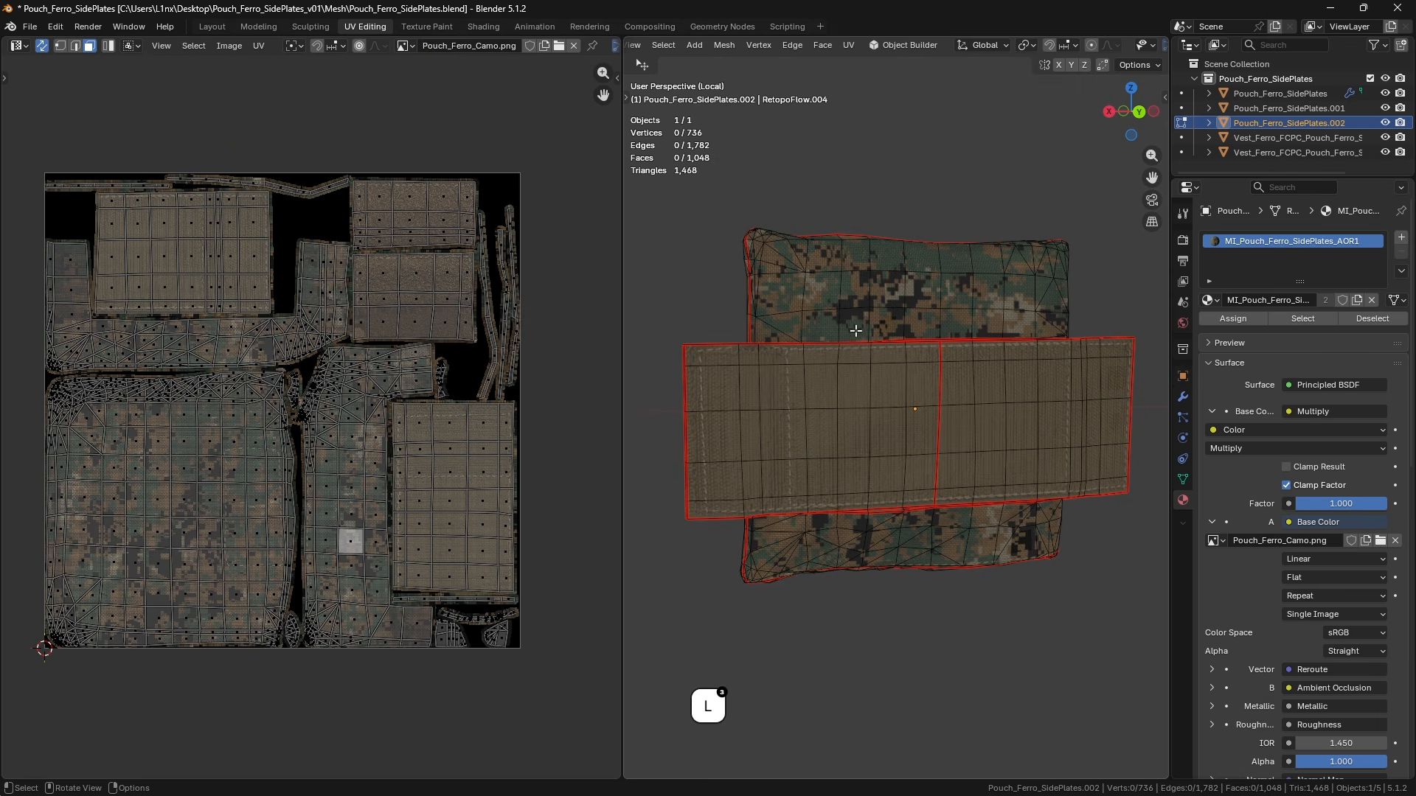
pyautogui.press('l')
pyautogui.moveTo(900, 533); pyautogui.dragTo(775, 407)
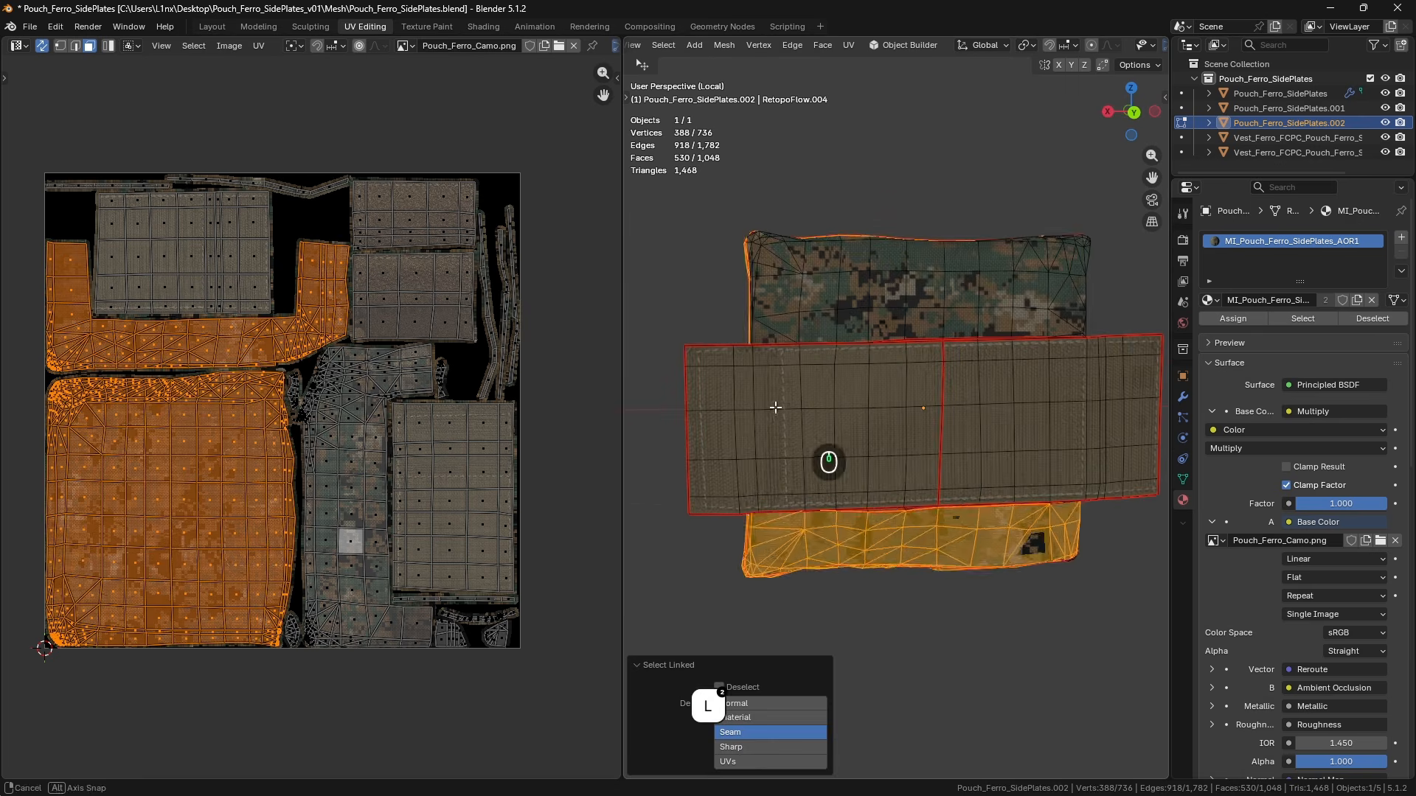
pyautogui.click(988, 607)
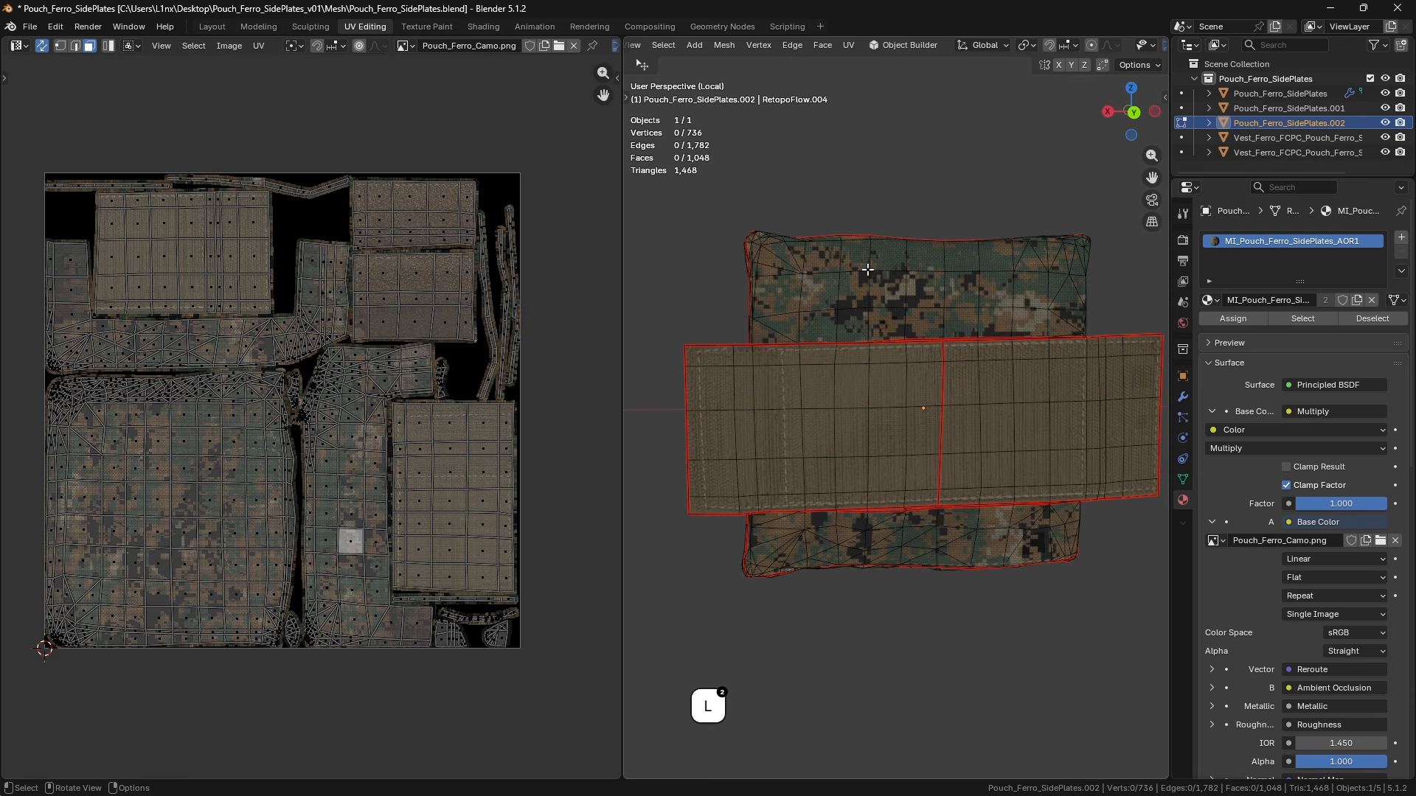
pyautogui.press('l')
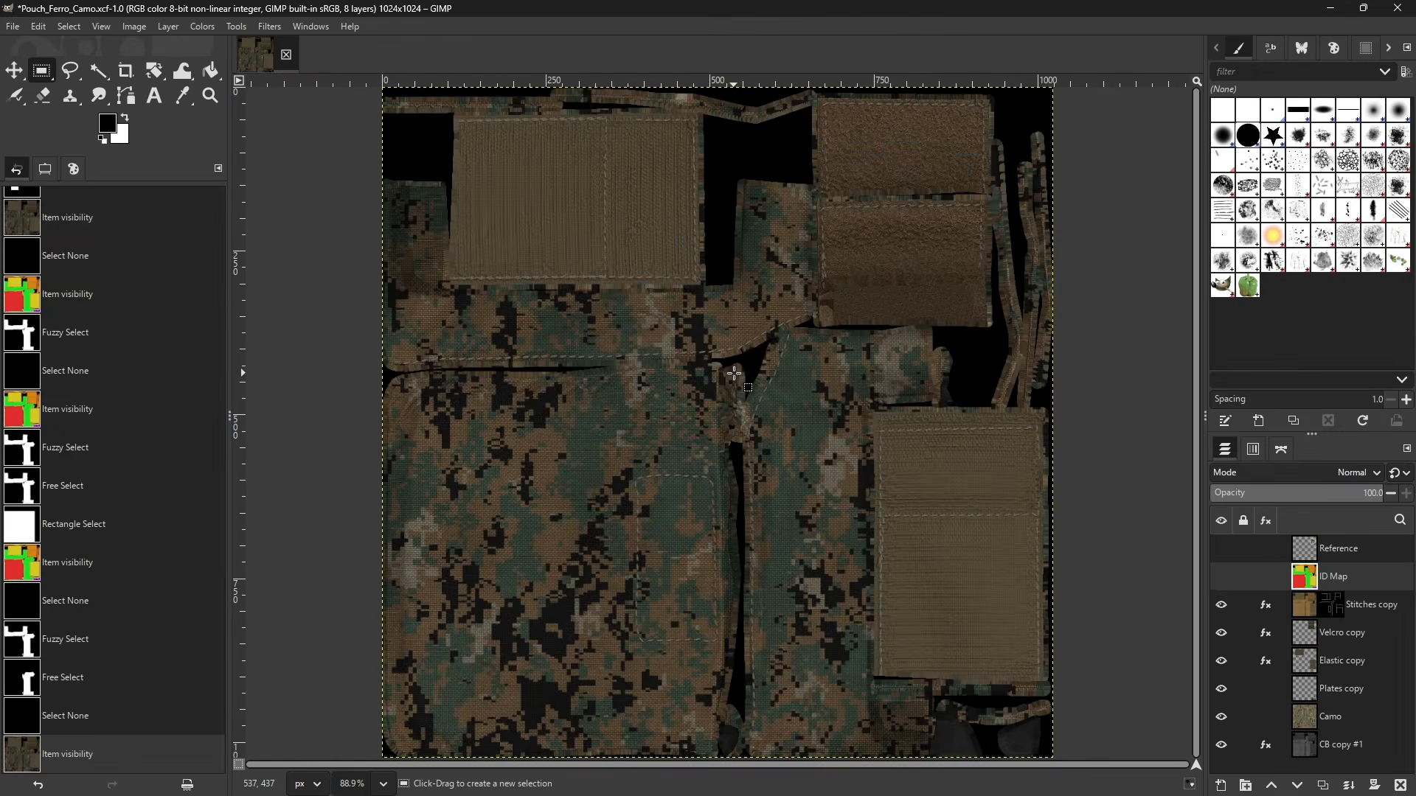
# - In GIMP, show the ID Map layer and select its connected green regions with Fuzzy Select
pyautogui.click(1222, 577)
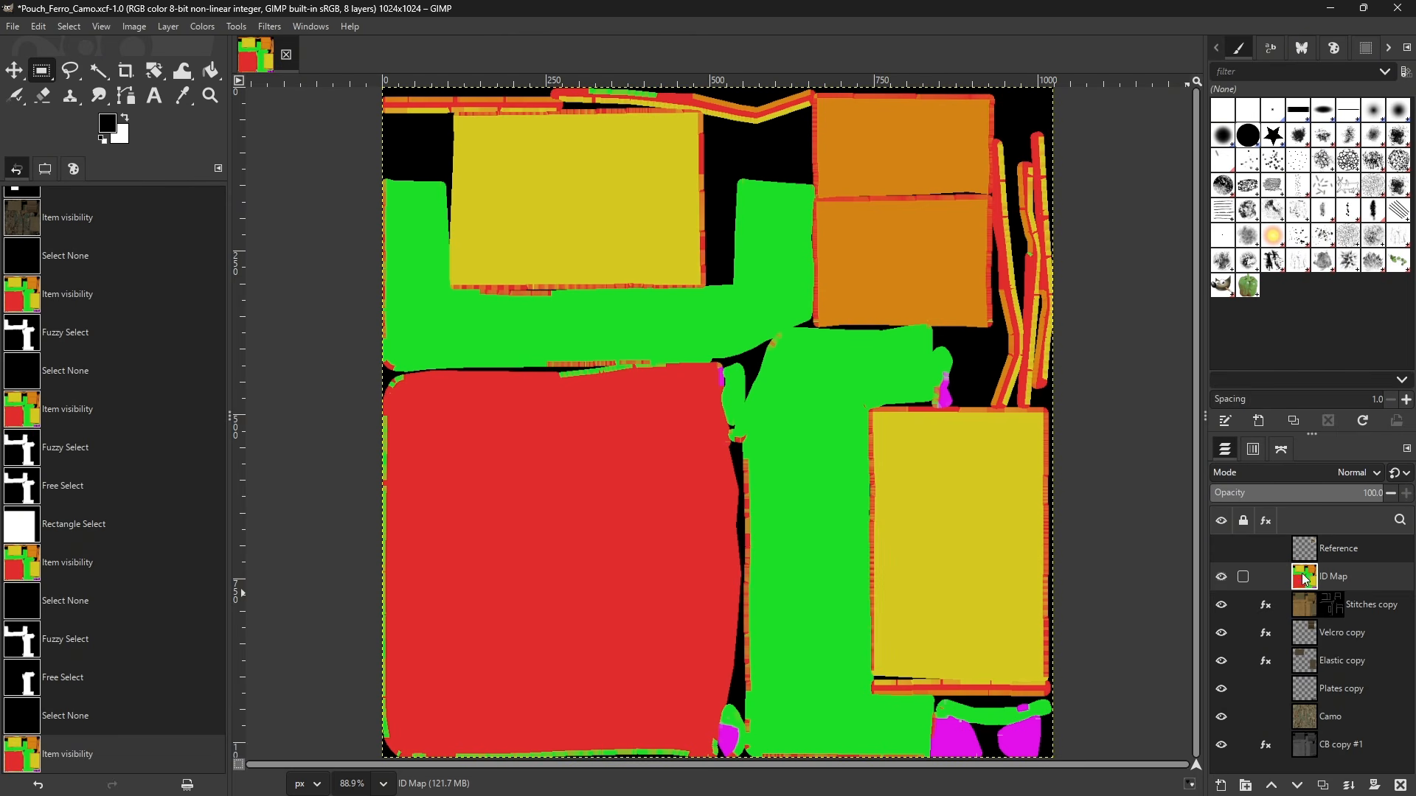
pyautogui.press('u')
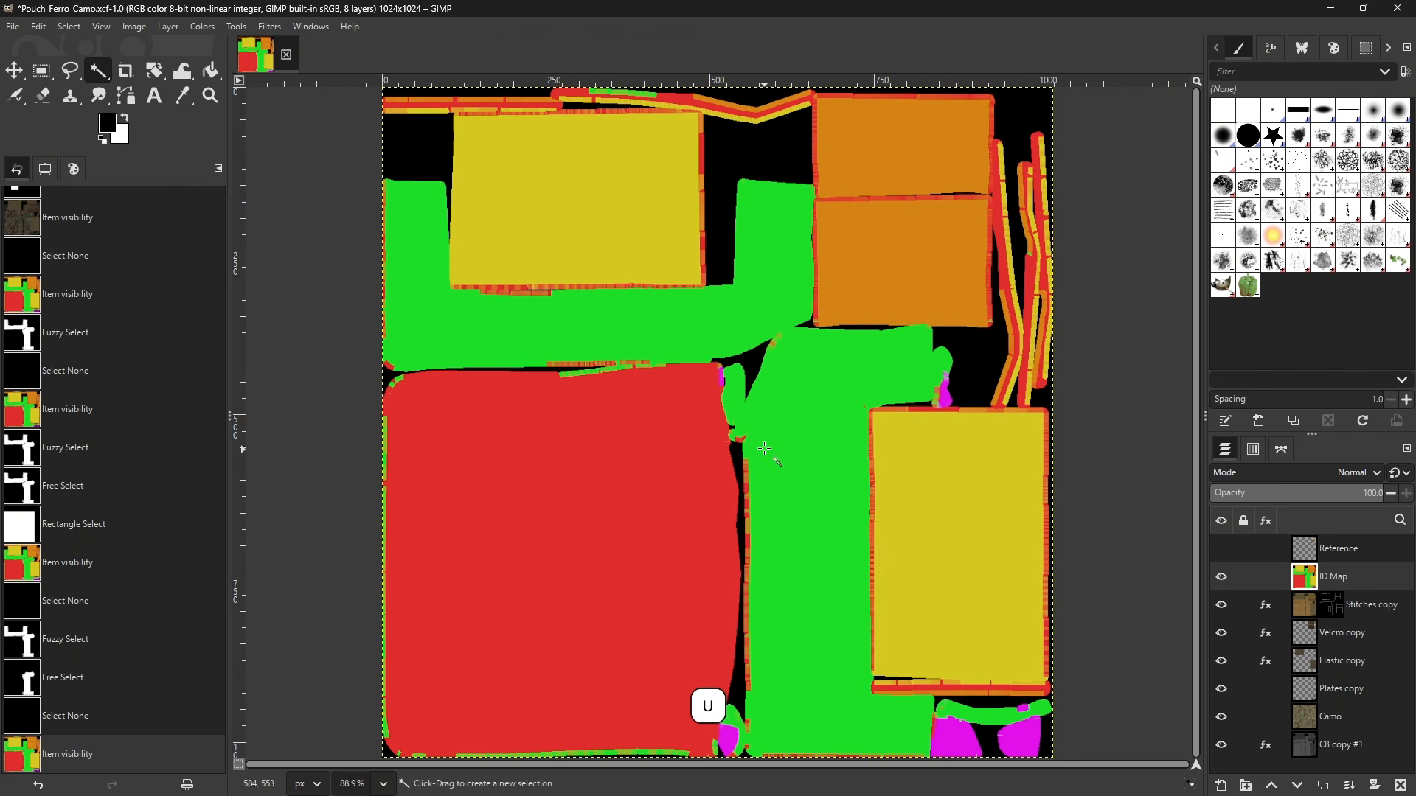
pyautogui.click(805, 430)
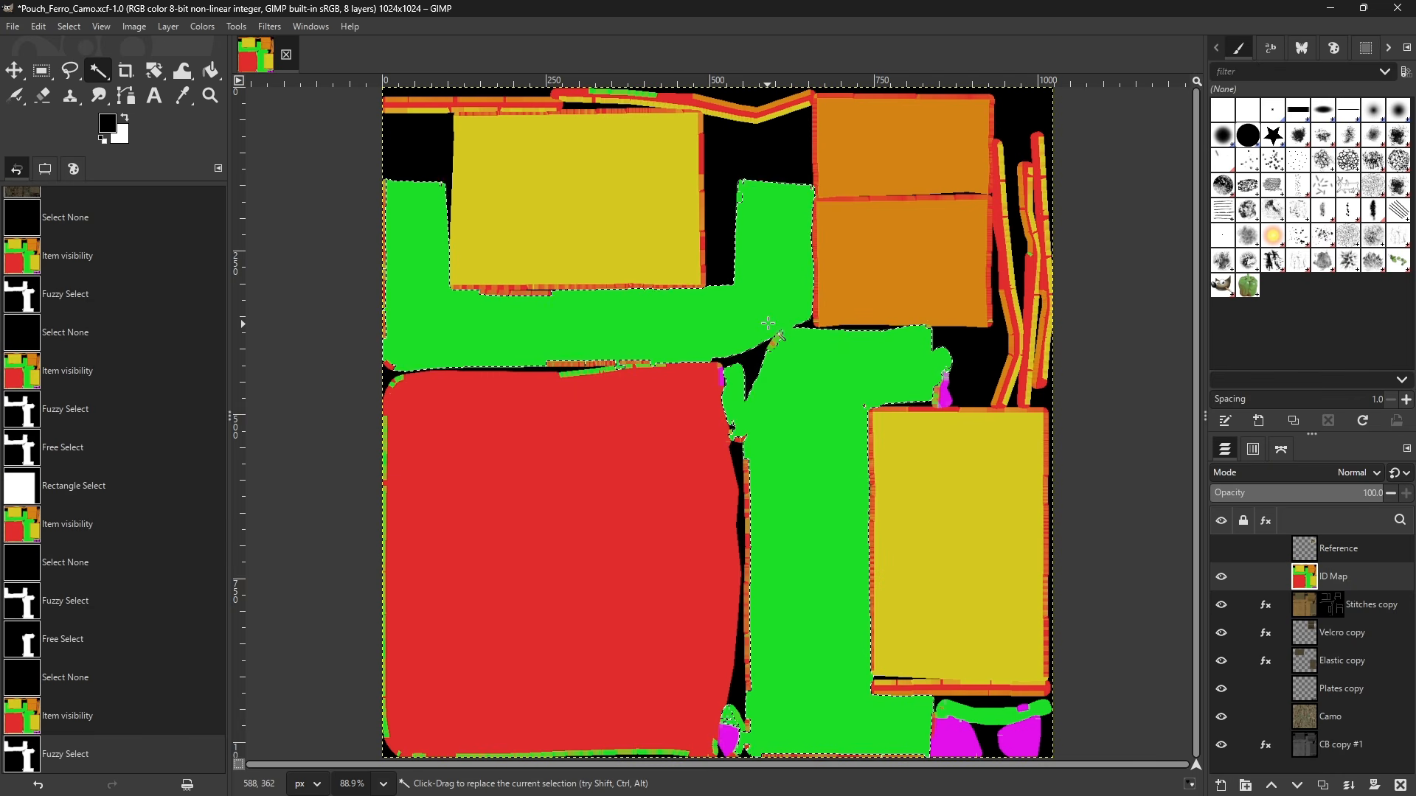
# - Subtract the U-shaped upper green region with a Free Select outline, keeping only the tall vertical green island selected
pyautogui.press('f')
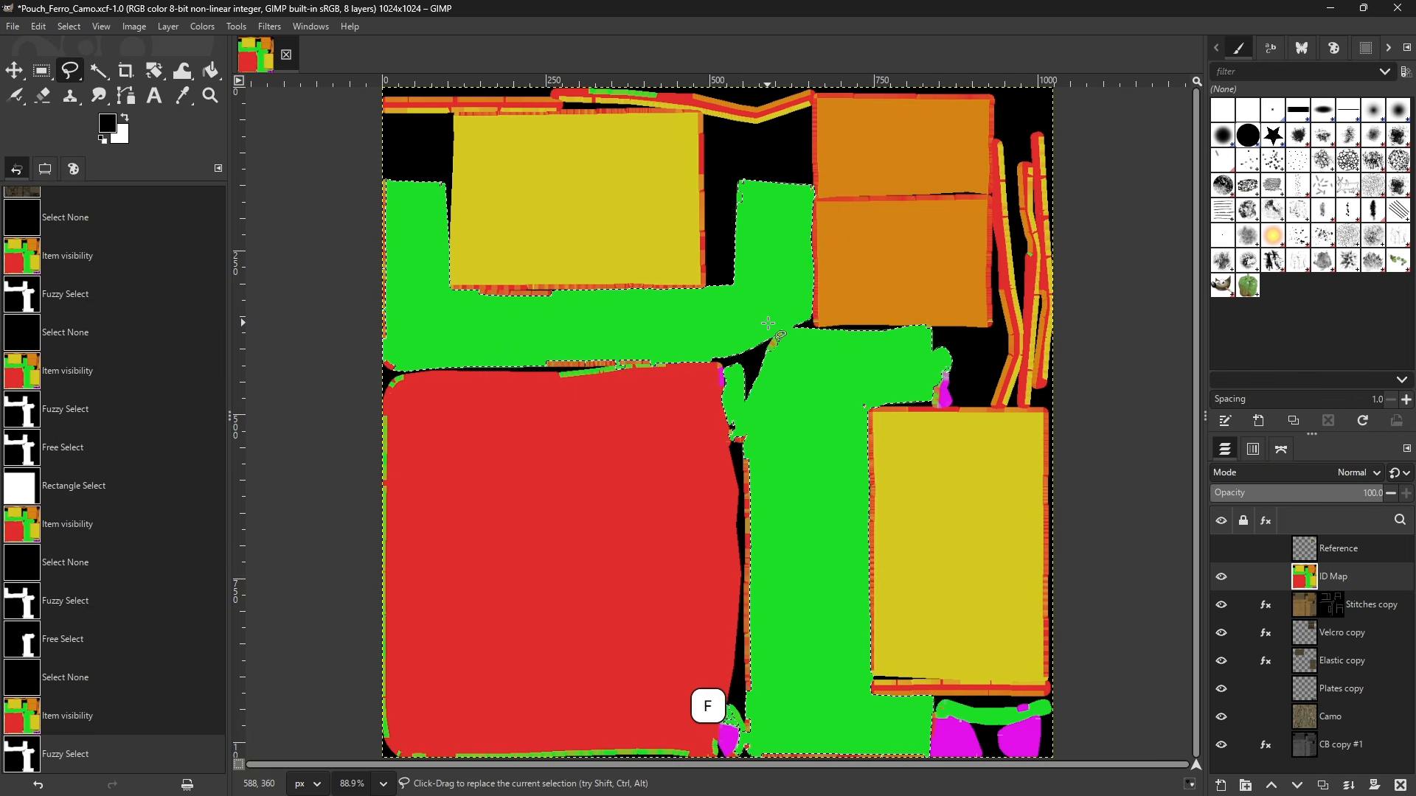
pyautogui.keyDown('ctrl'); pyautogui.scroll(5, 768, 323); pyautogui.keyUp('ctrl')
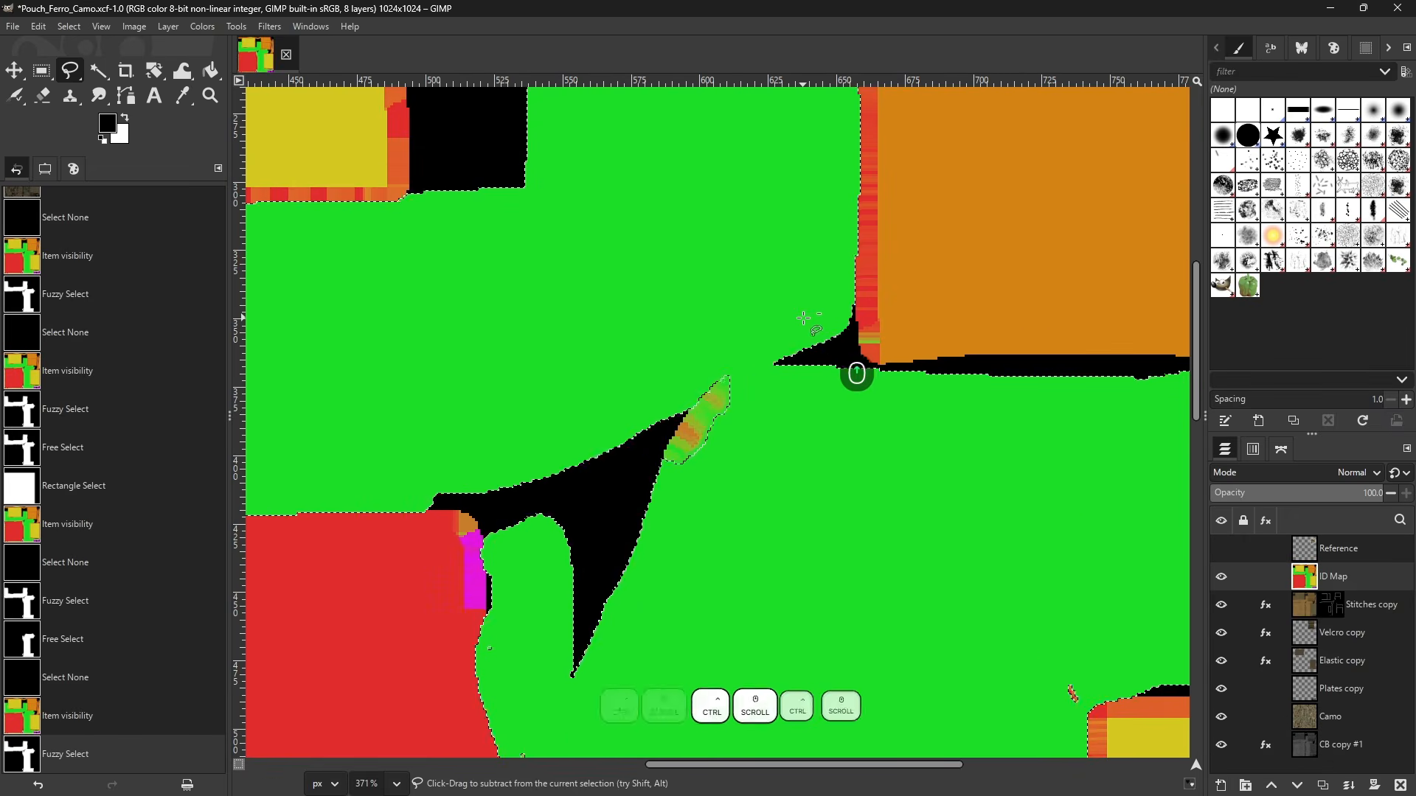
pyautogui.click(675, 426)
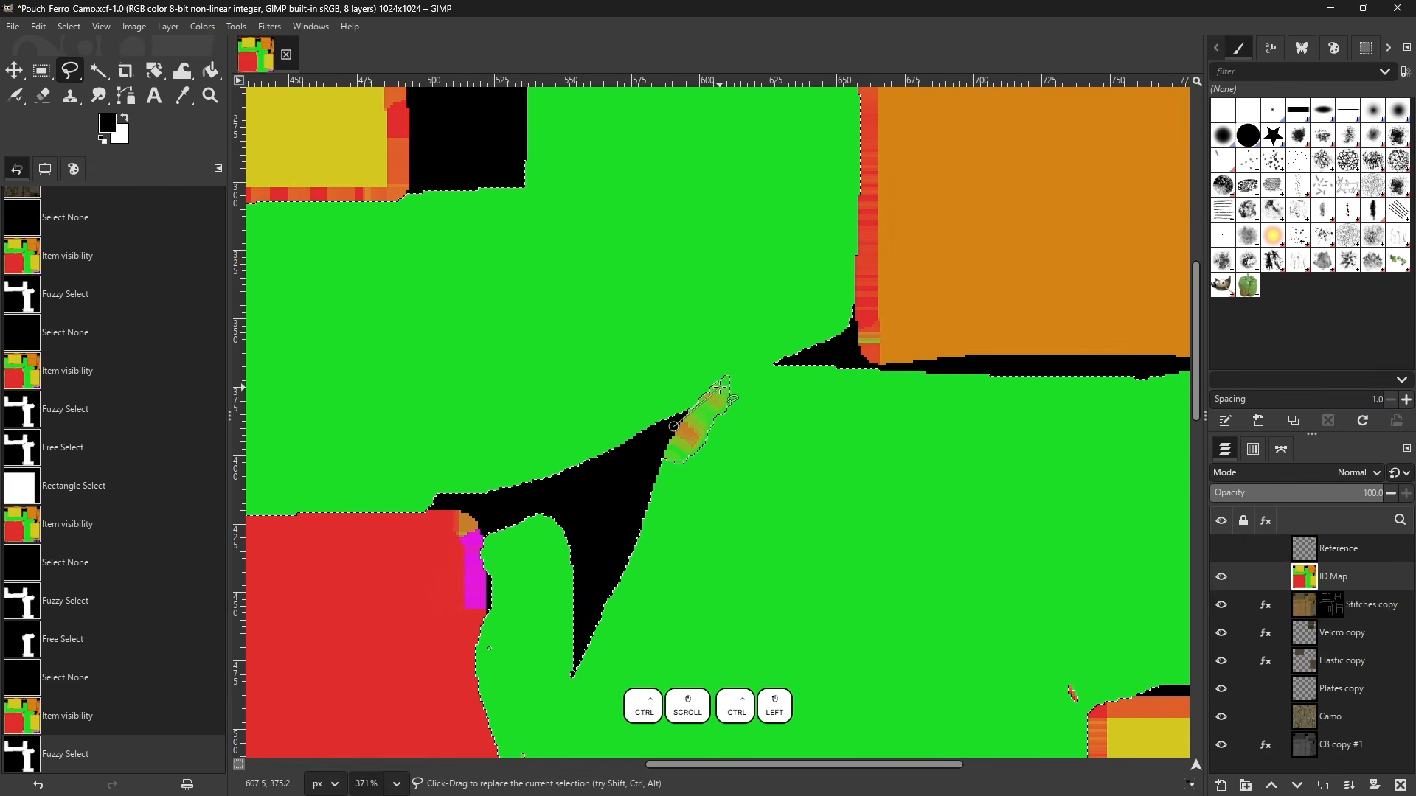
pyautogui.moveTo(752, 375); pyautogui.dragTo(779, 364)
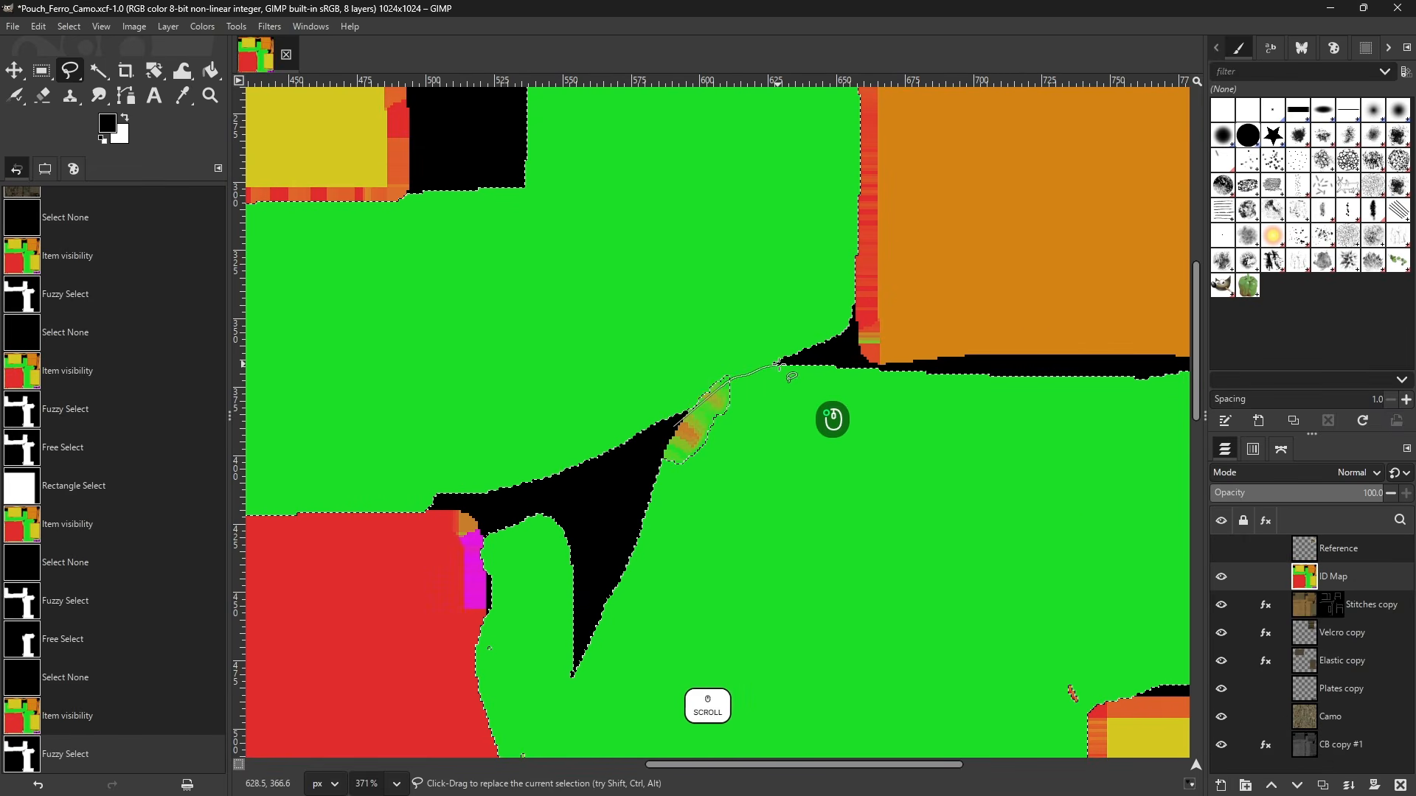
pyautogui.scroll(-5, 827, 357)
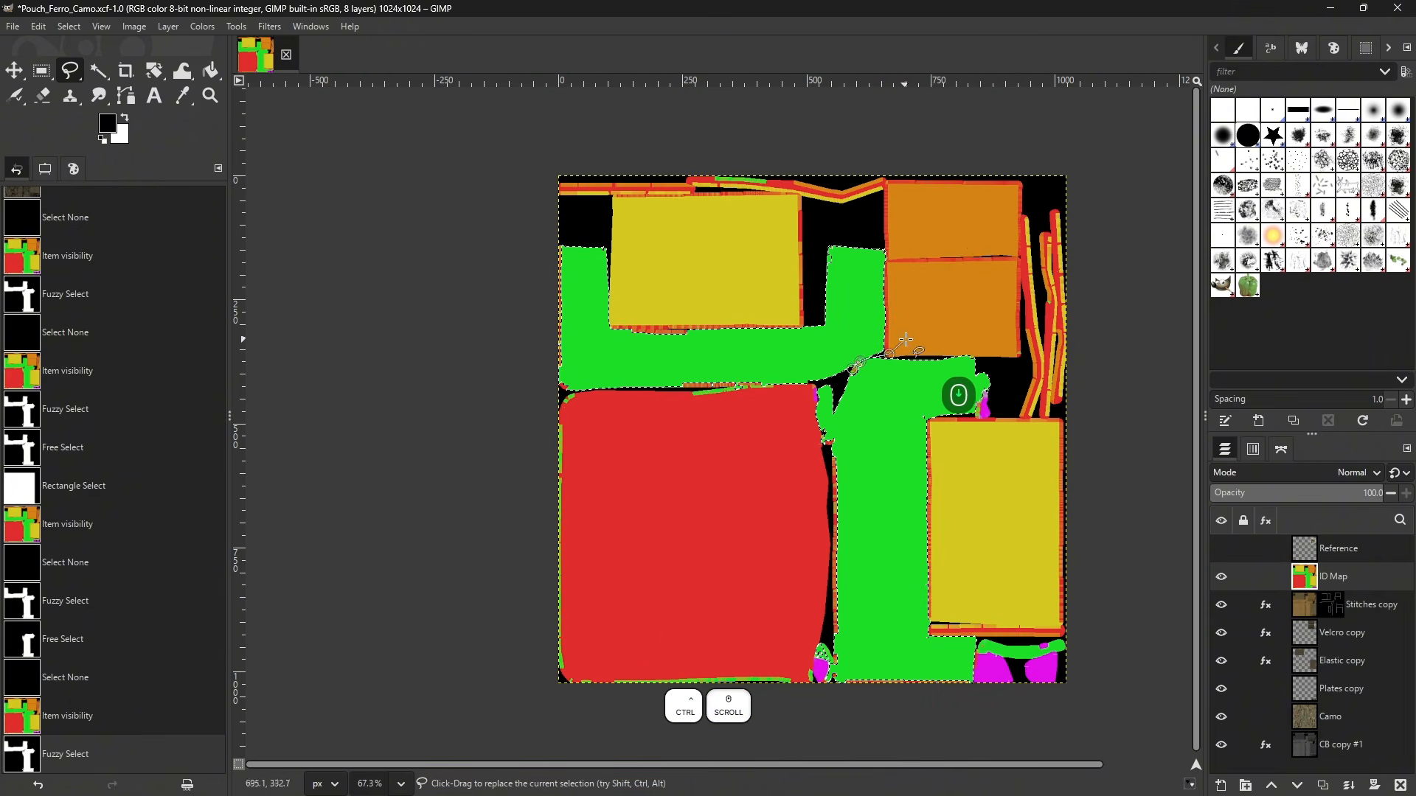
pyautogui.moveTo(930, 210)
pyautogui.mouseDown()
pyautogui.moveTo(651, 104)
pyautogui.moveTo(486, 133)
pyautogui.moveTo(385, 311)
pyautogui.moveTo(438, 453)
pyautogui.moveTo(606, 486)
pyautogui.moveTo(739, 437)
pyautogui.moveTo(812, 382)
pyautogui.mouseUp()
pyautogui.scroll(1, 812, 382)
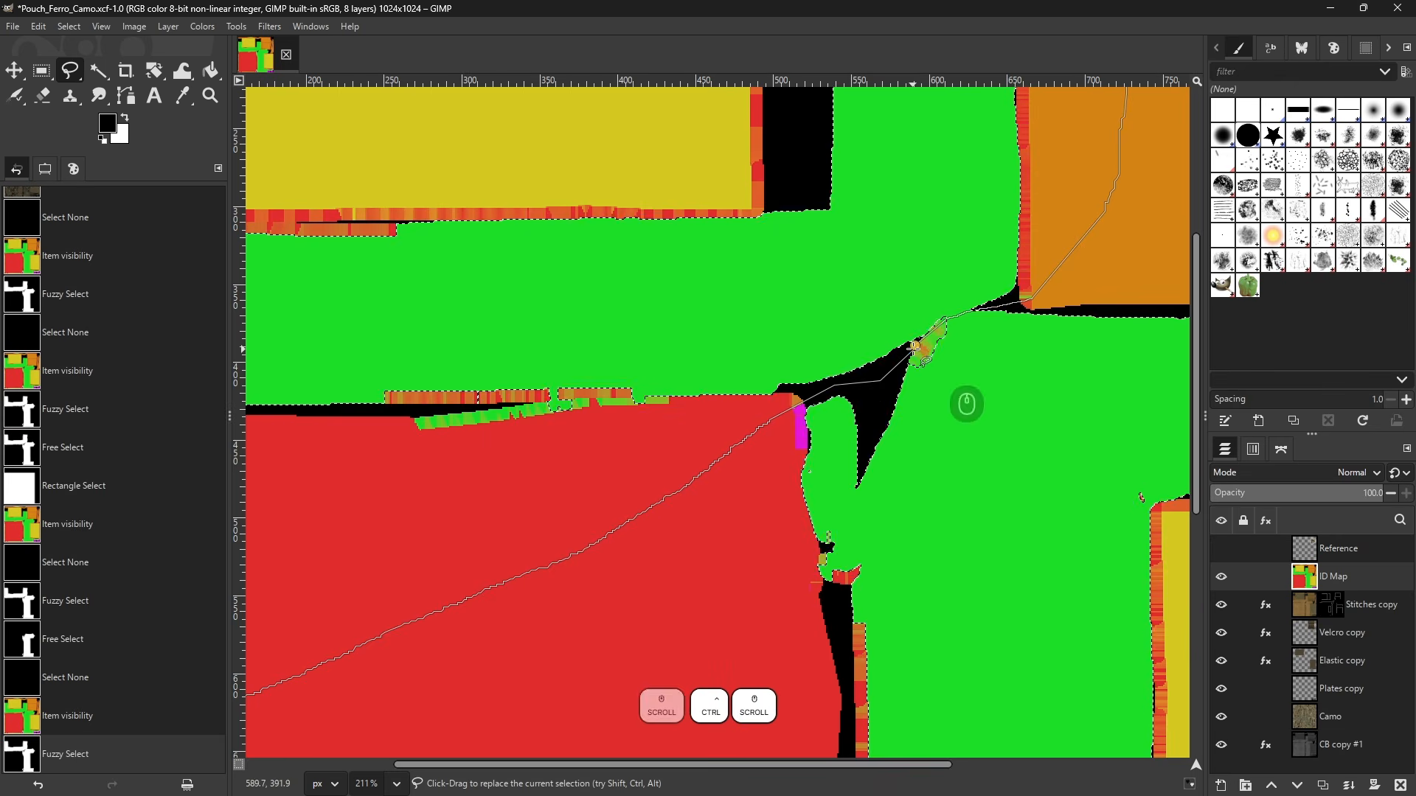
pyautogui.press('Return')
pyautogui.scroll(-3, 739, 336)
pyautogui.scroll(-2, 740, 336)
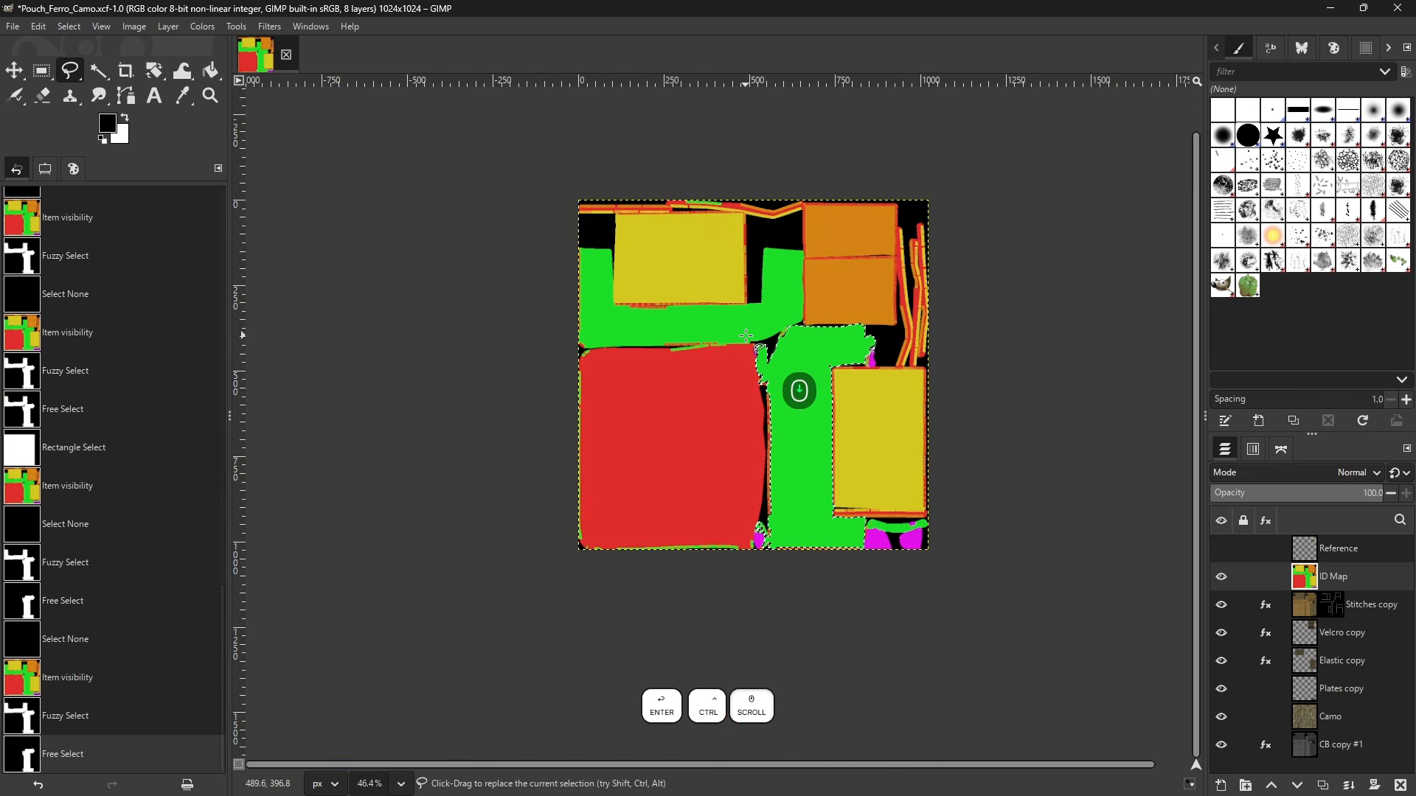
# - Hide the ID Map beneath a new transparent 1024 × 1024 px layer and sharpen the selection
pyautogui.click(1221, 785)
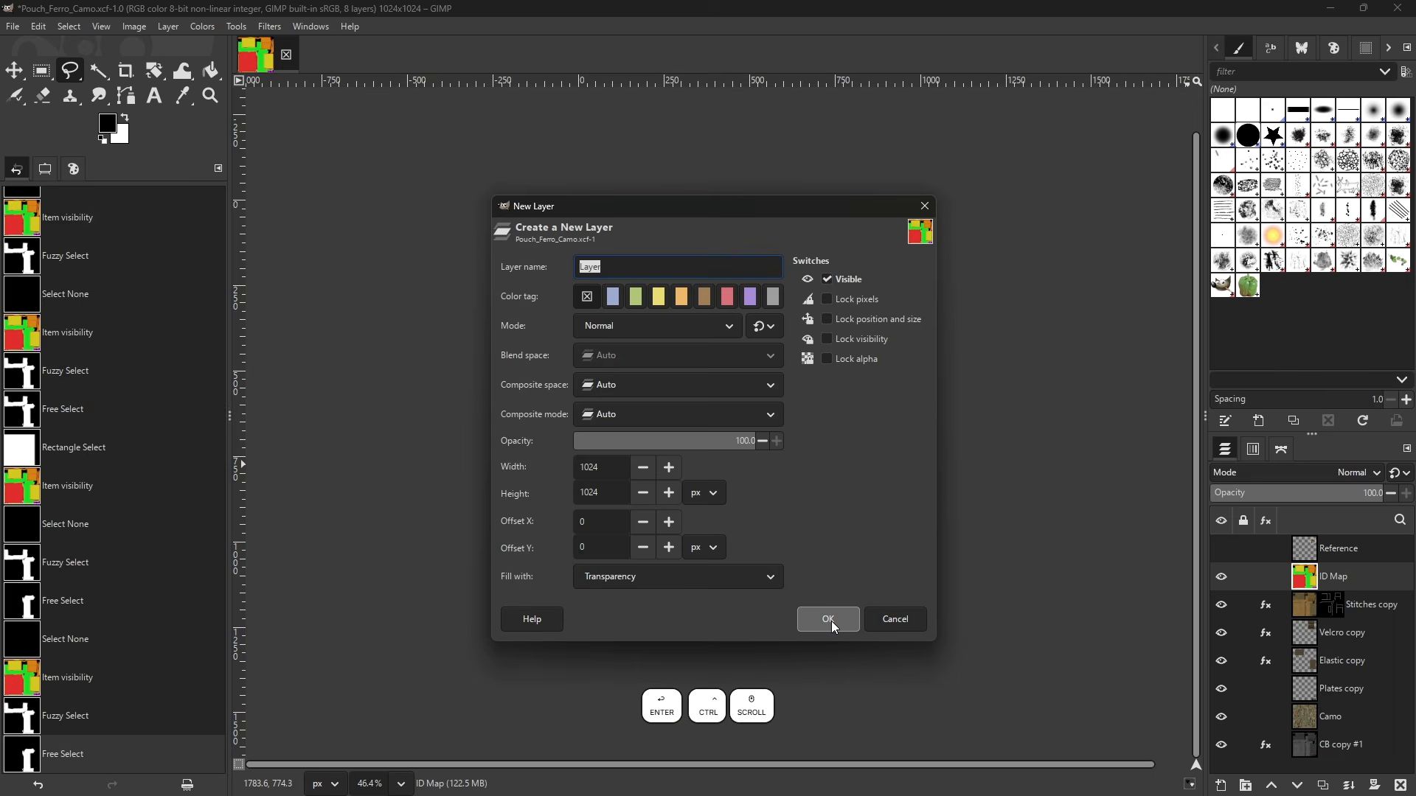
pyautogui.click(831, 621)
pyautogui.click(72, 26)
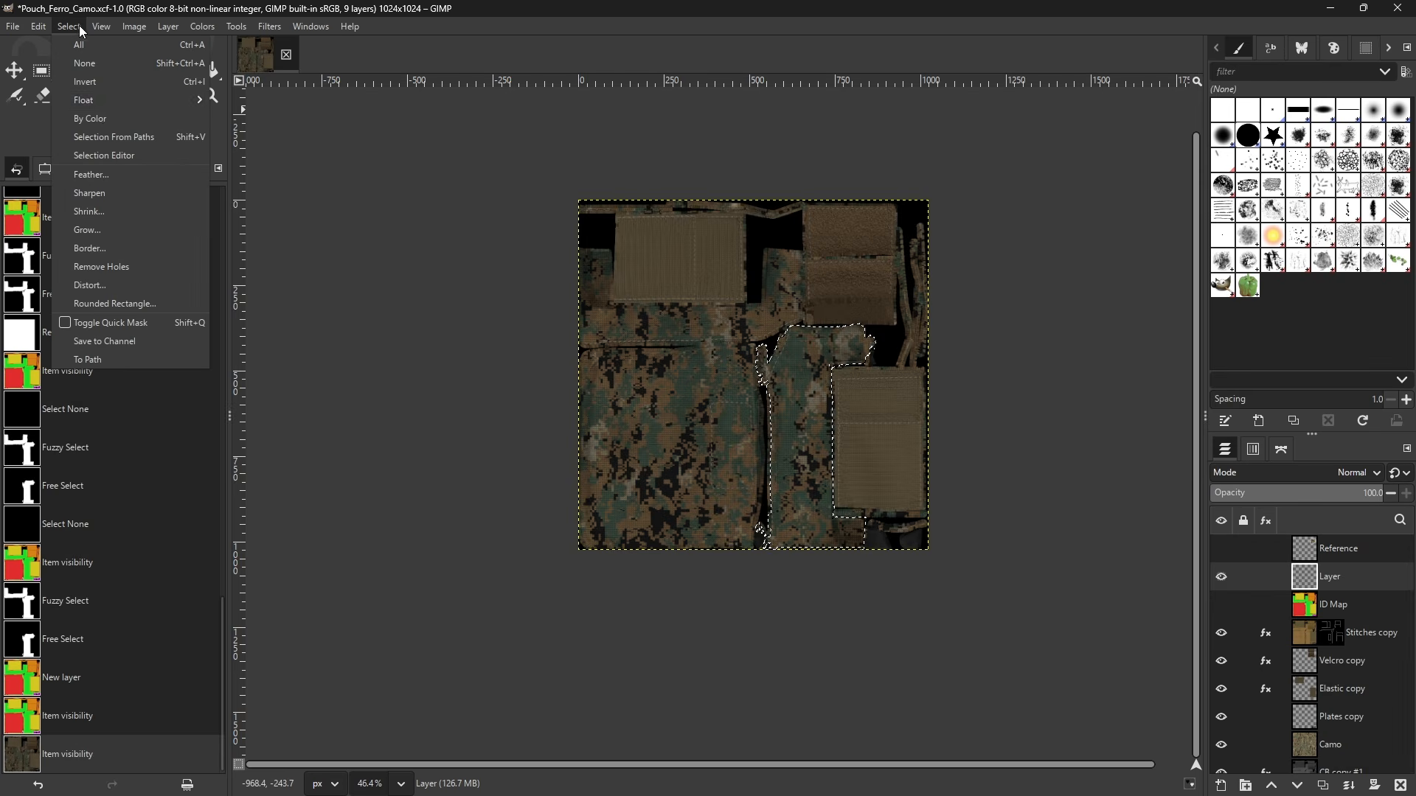
pyautogui.click(97, 192)
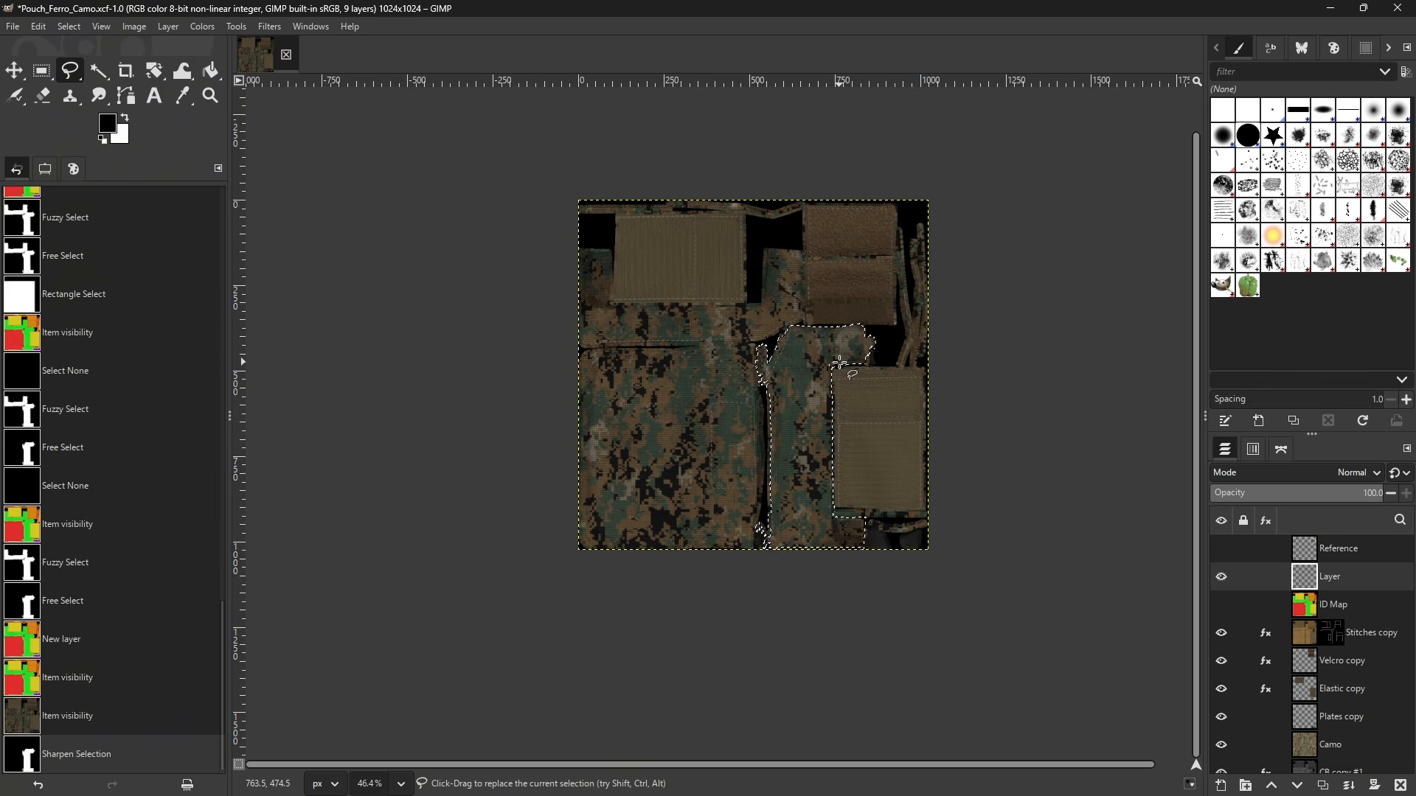
# - Fill the selected vertical island with white on the new layer using Bucket Fill
pyautogui.hotkey('shift', 'b')
pyautogui.press('x')
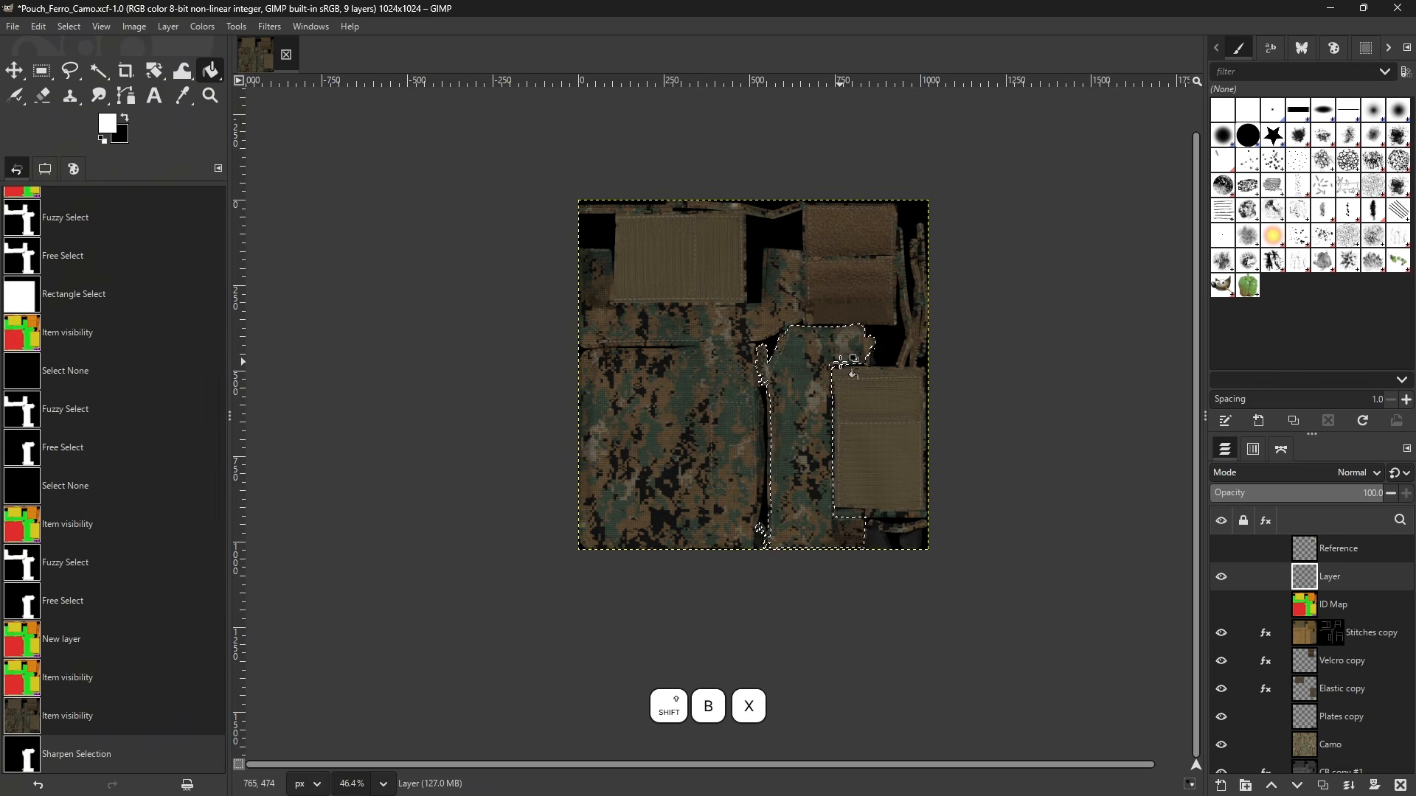
pyautogui.click(818, 362)
# - Invert the selection and fill the rest of the new layer with black to complete the island's mask
pyautogui.keyDown('ctrl'); pyautogui.scroll(3, 811, 369); pyautogui.keyUp('ctrl')
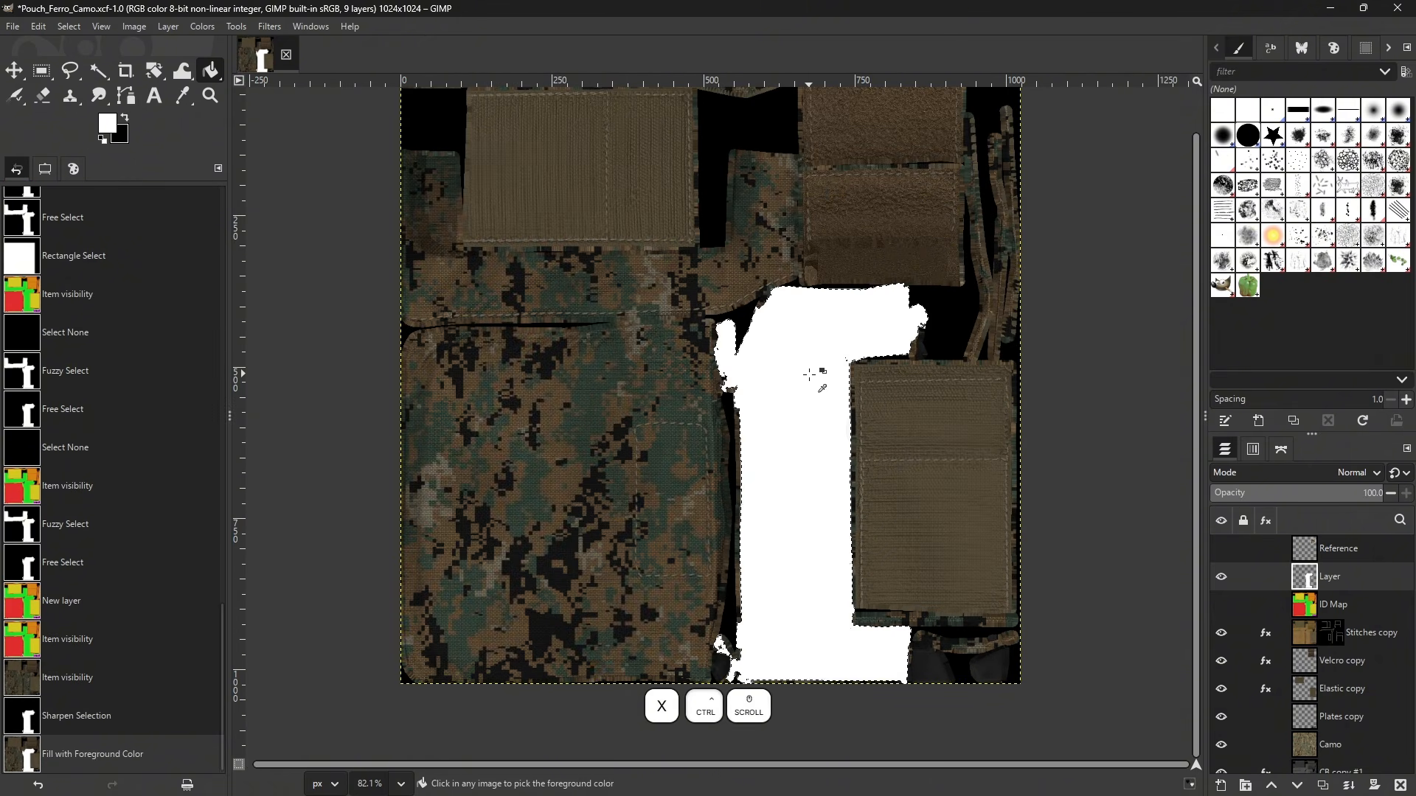
pyautogui.keyDown('ctrl'); pyautogui.scroll(1, 810, 375); pyautogui.keyUp('ctrl')
pyautogui.hotkey('shift', 'j')
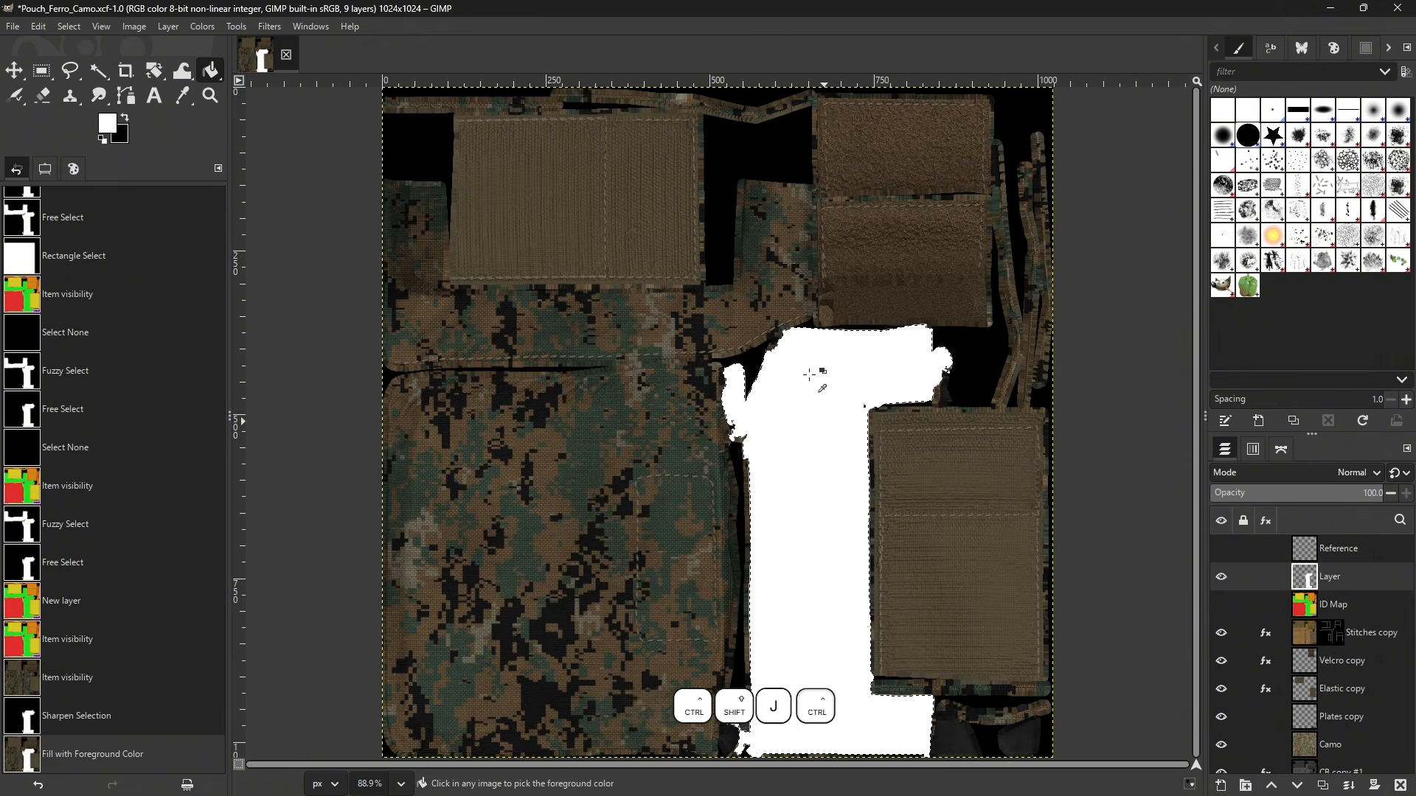
pyautogui.hotkey('ctrl', 'i')
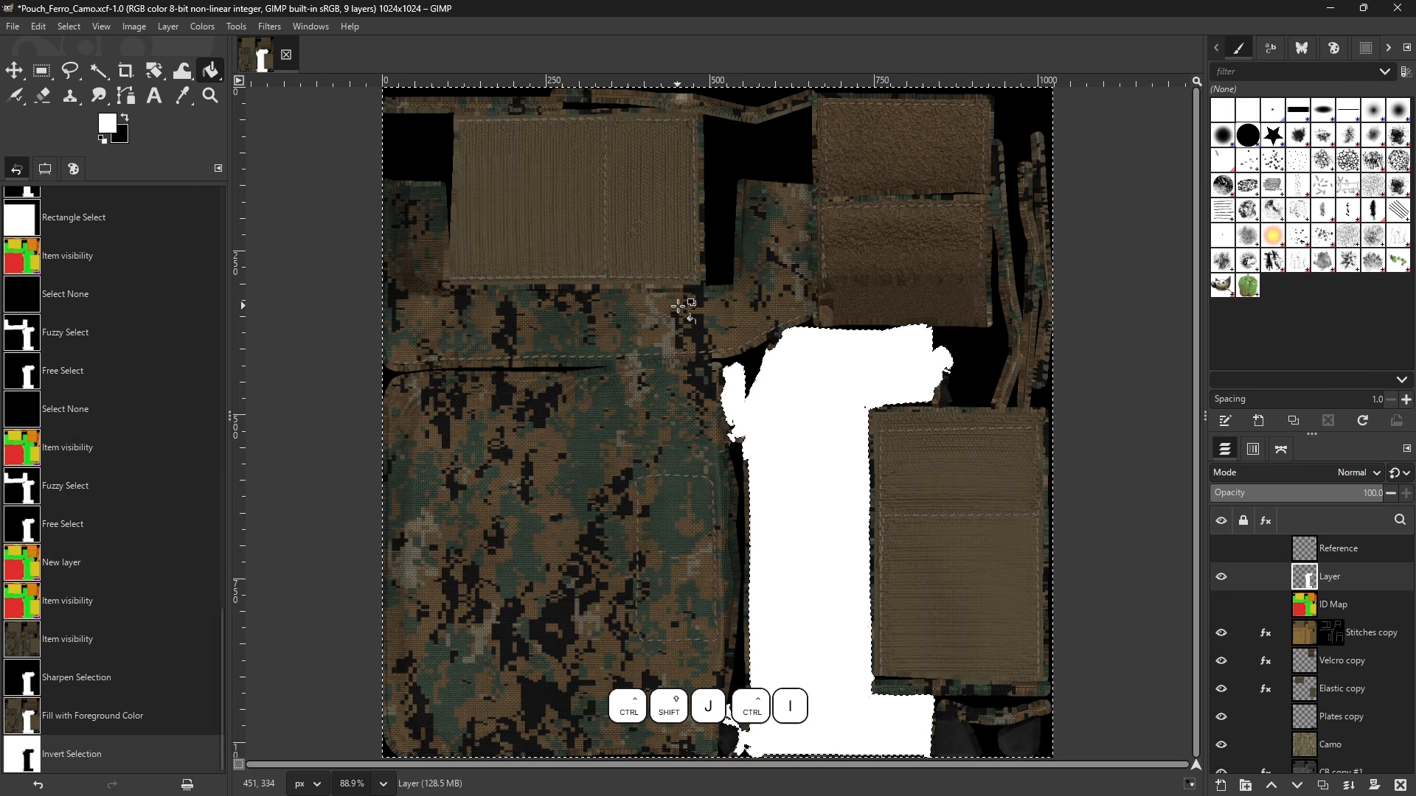
pyautogui.press('x')
pyautogui.click(678, 305)
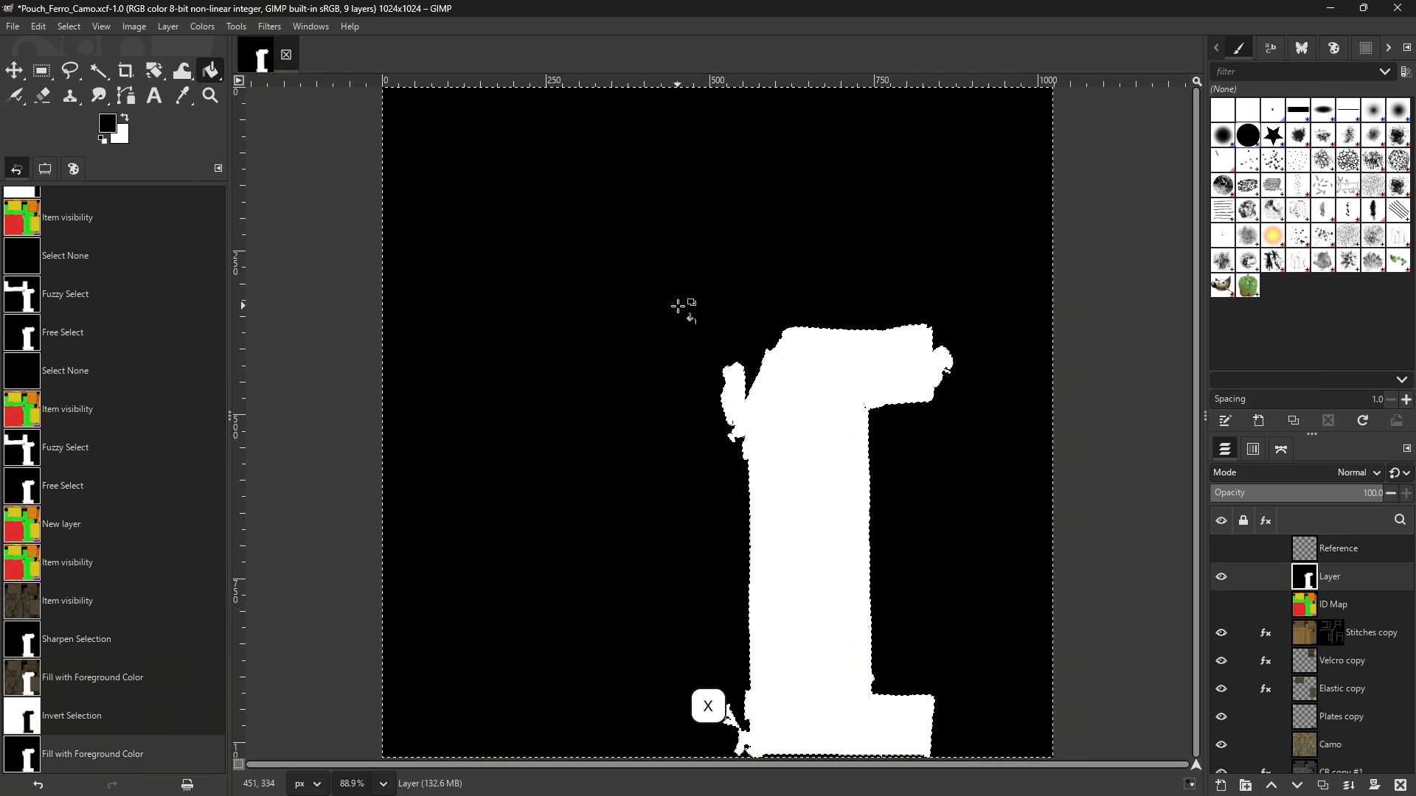
# - Clear the selection, then hide the island's black-and-white layer and duplicate the Camo layer
pyautogui.hotkey('ctrl', 'shift', 'a')
pyautogui.press('r')
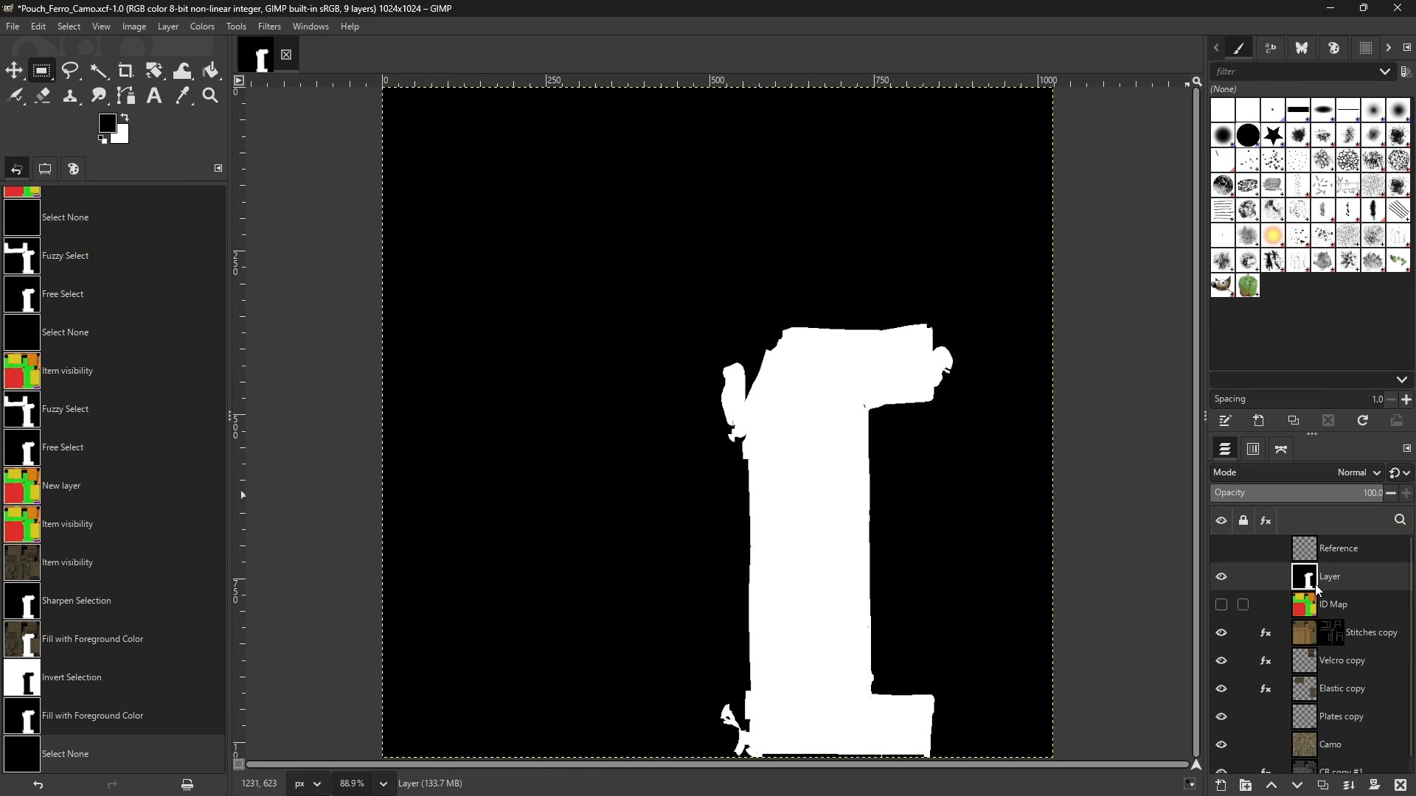
pyautogui.scroll(-1, 1305, 634)
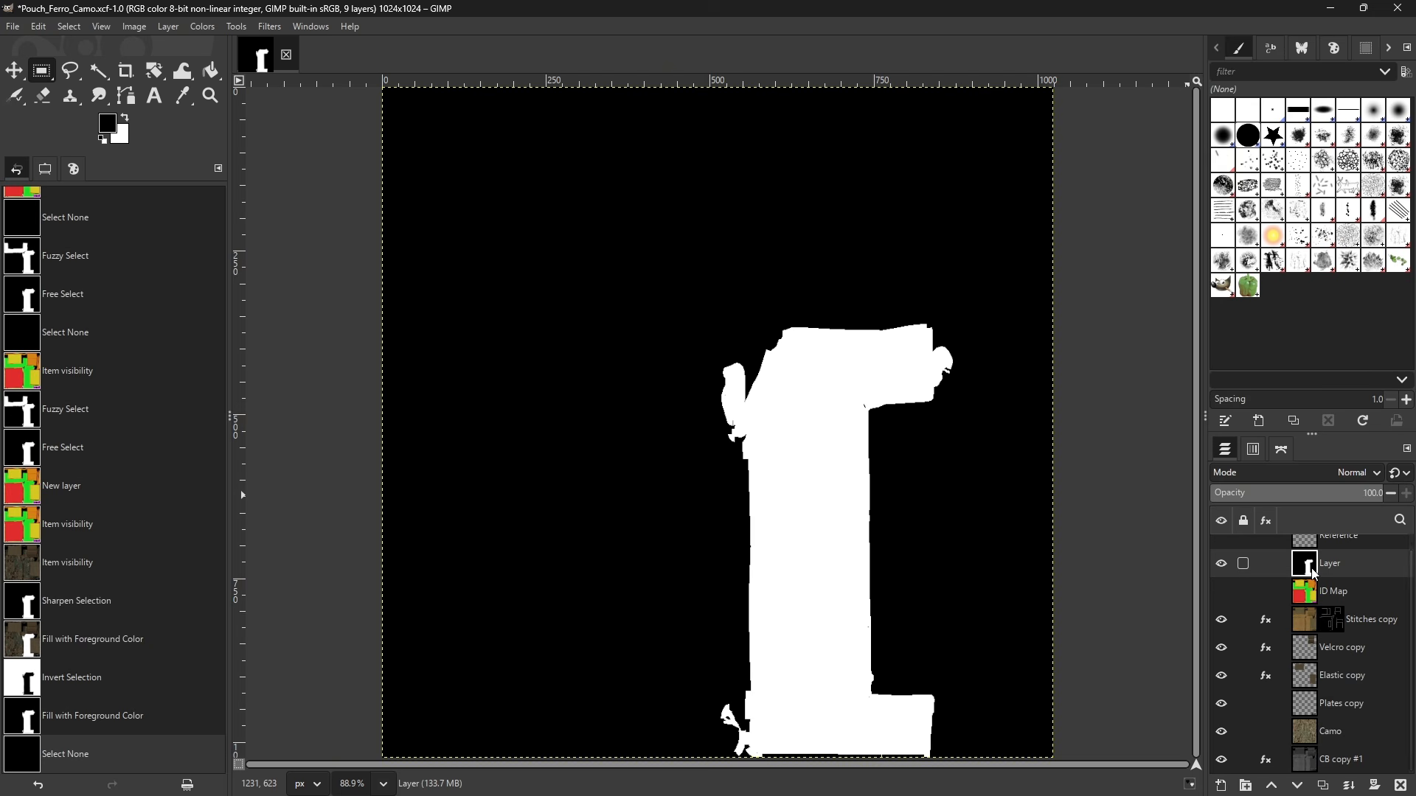
pyautogui.click(1324, 731)
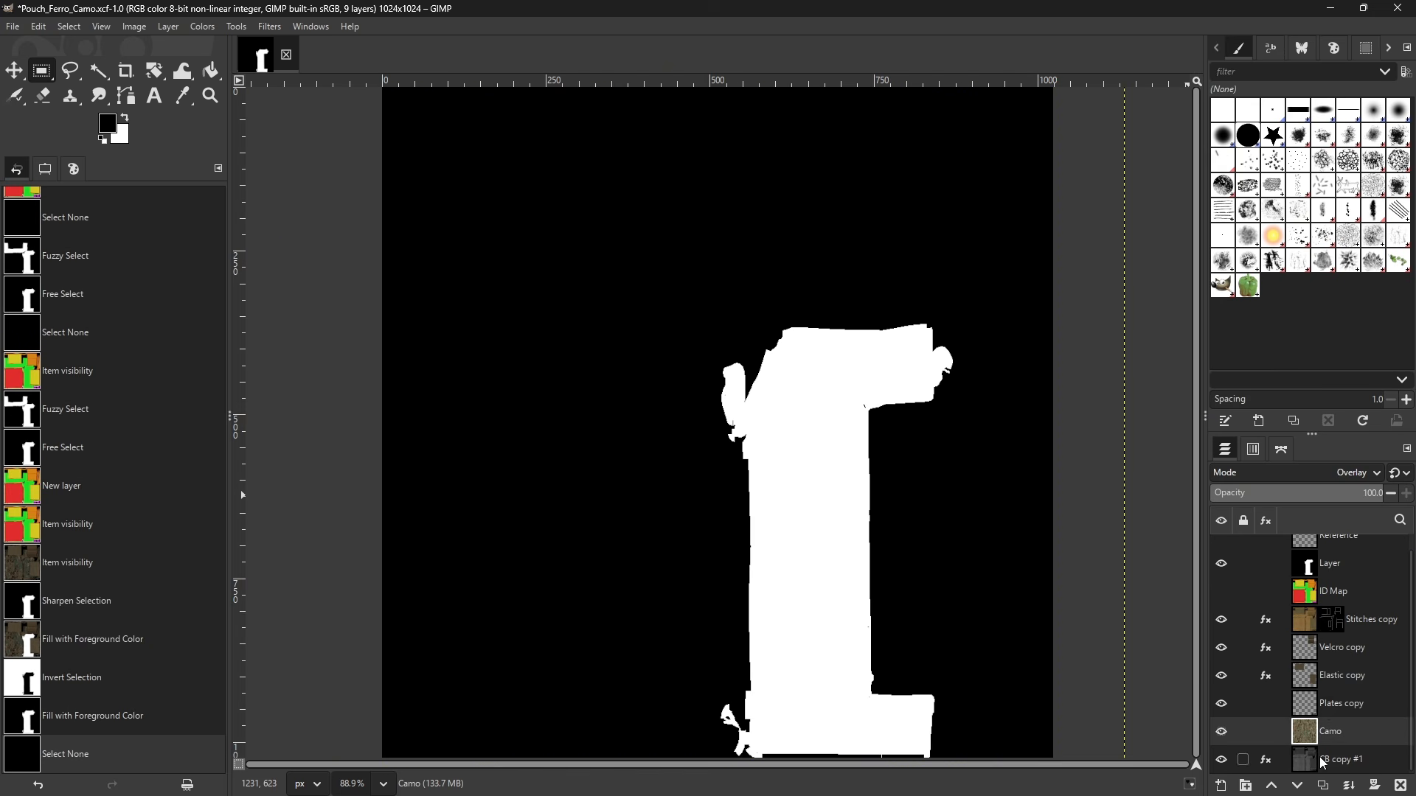
pyautogui.click(1221, 563)
pyautogui.click(1323, 786)
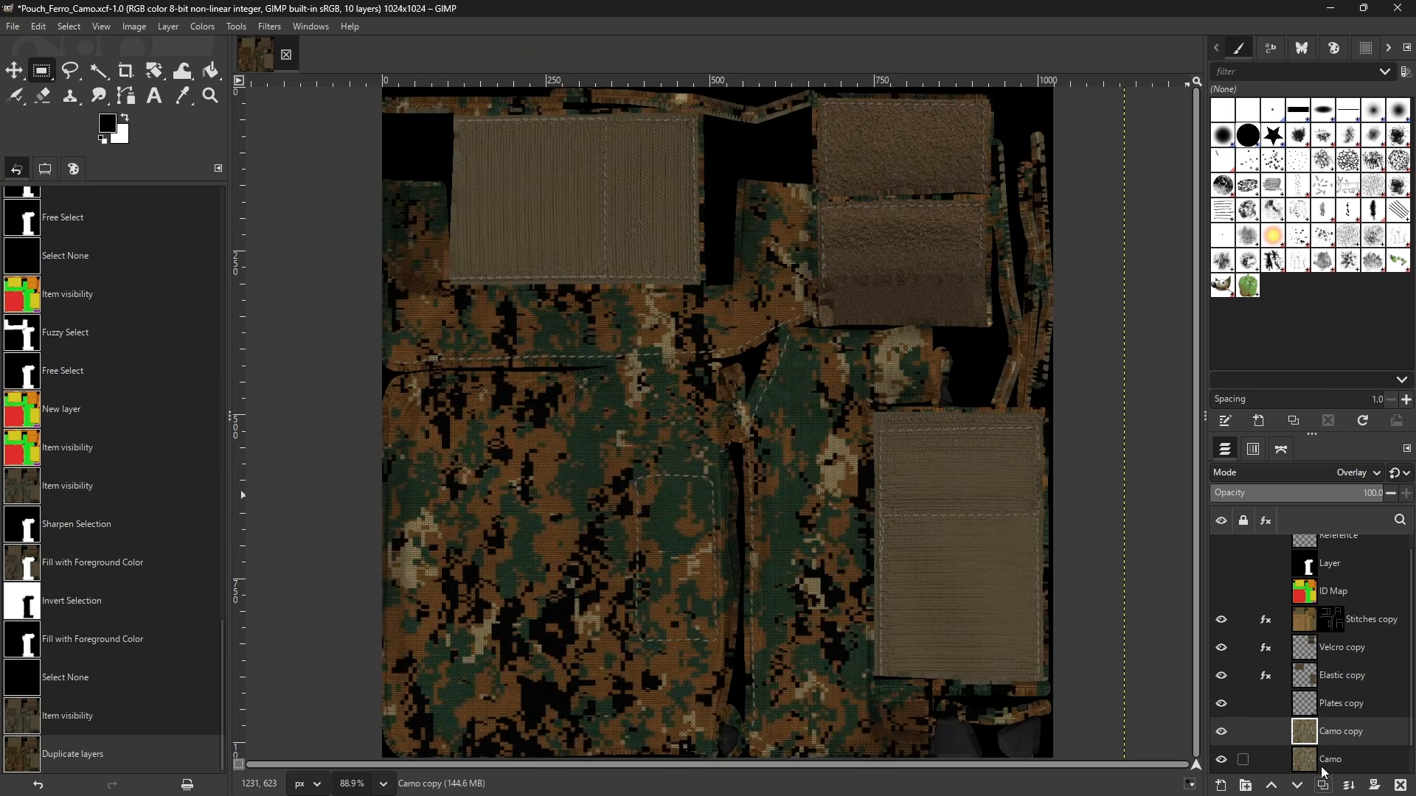
# - Rotate the Camo copy layer by 90°
pyautogui.scroll(-2, 829, 492)
pyautogui.press('shift')
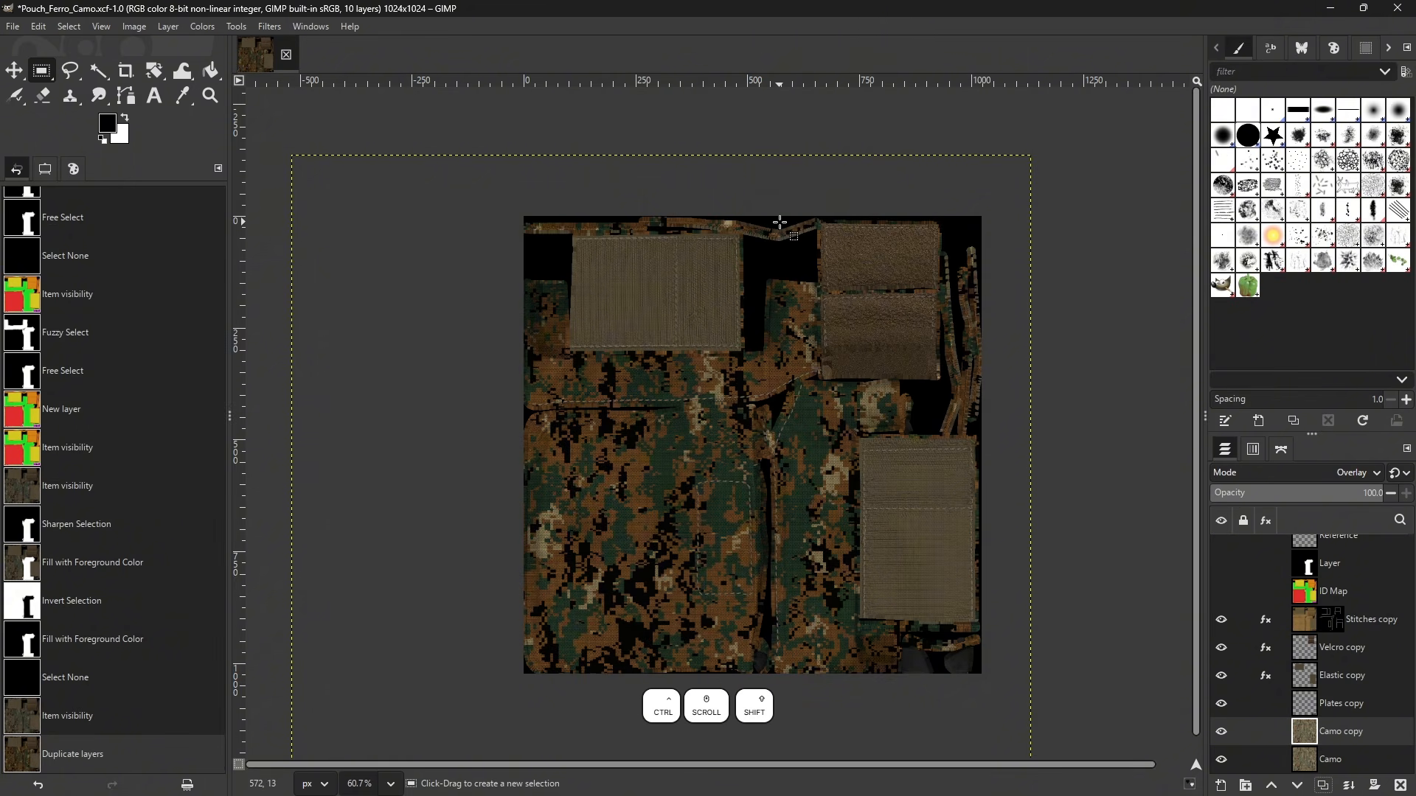
pyautogui.hotkey('shift', 'r')
pyautogui.moveTo(780, 222); pyautogui.dragTo(1075, 644)
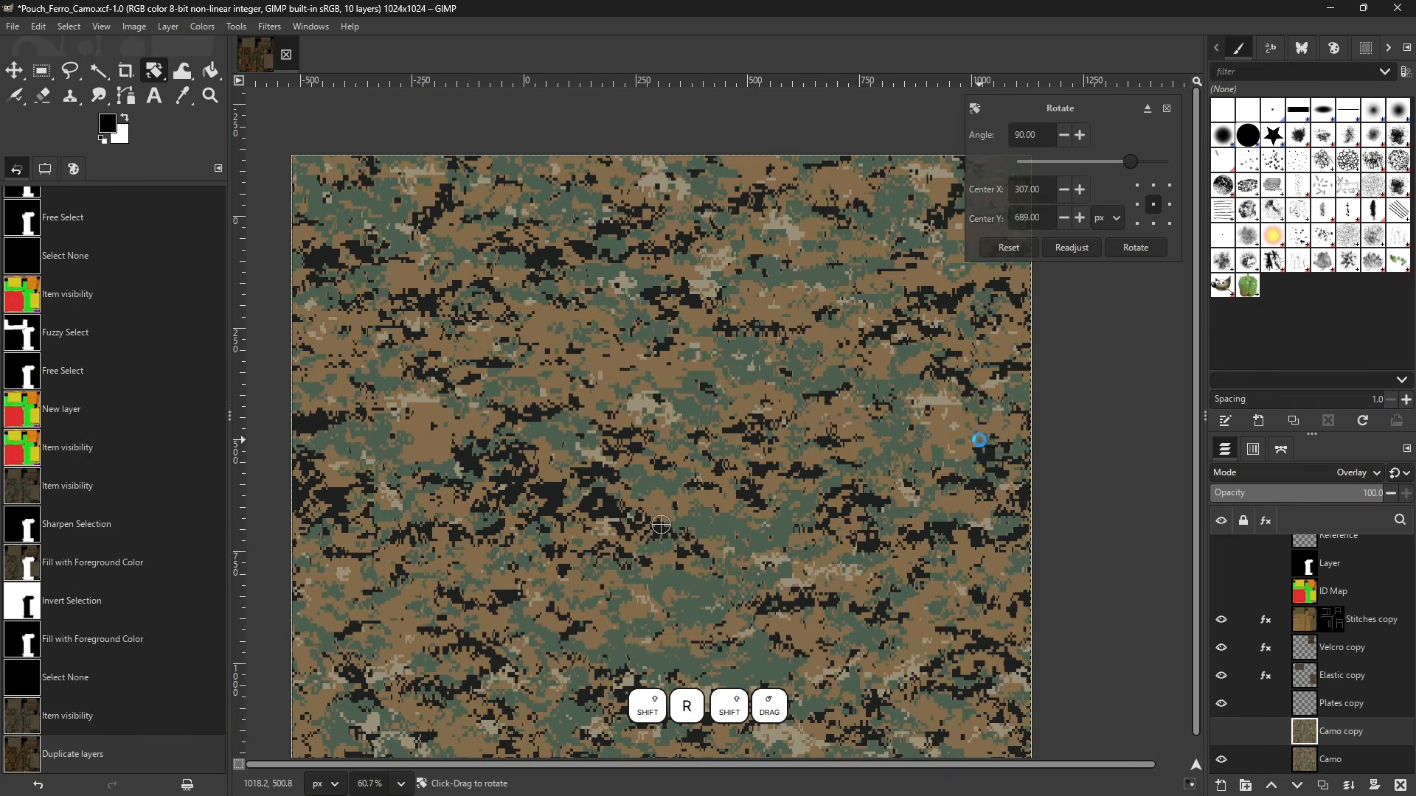
pyautogui.press('Return')
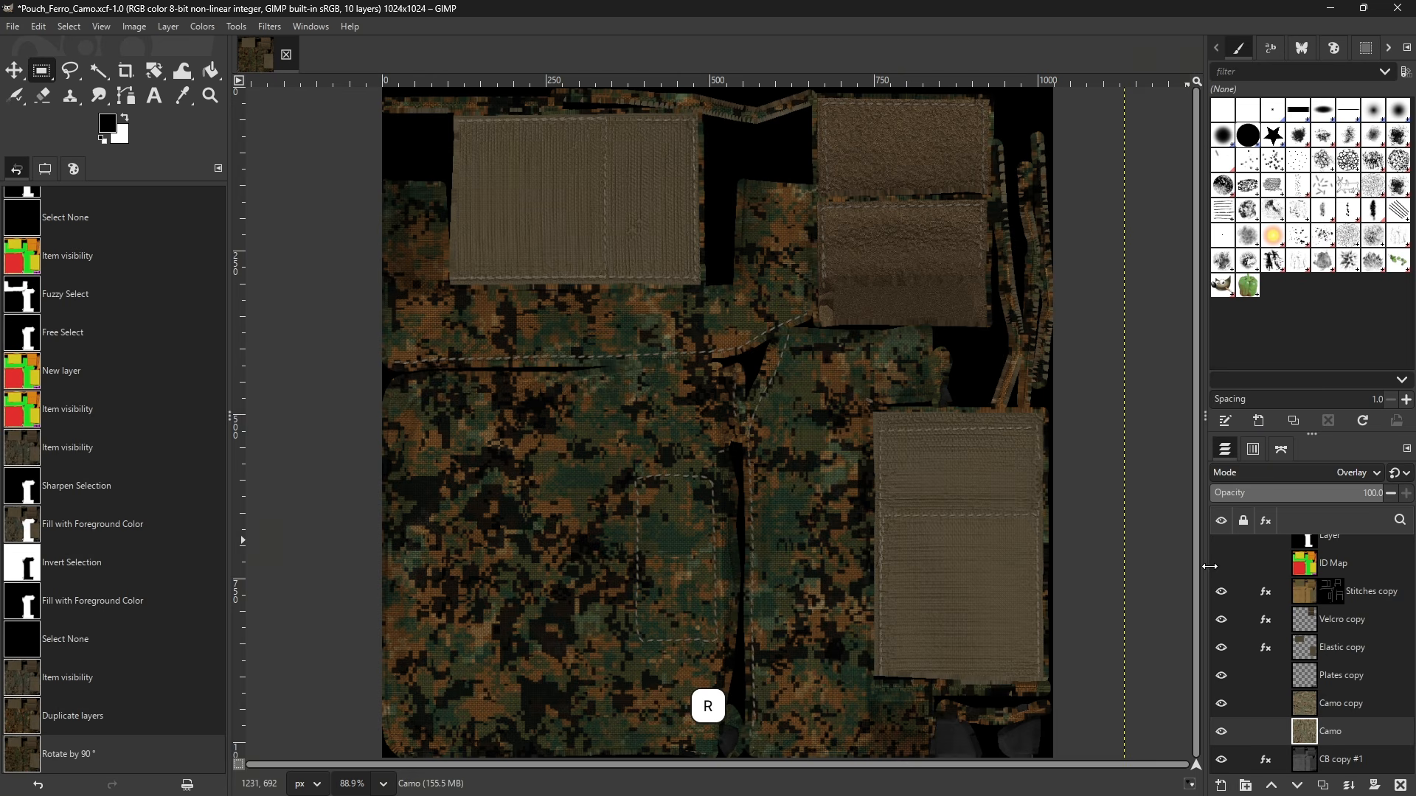
# - Add black layer masks to both the Camo copy and Camo layers
pyautogui.rightClick(1335, 710)
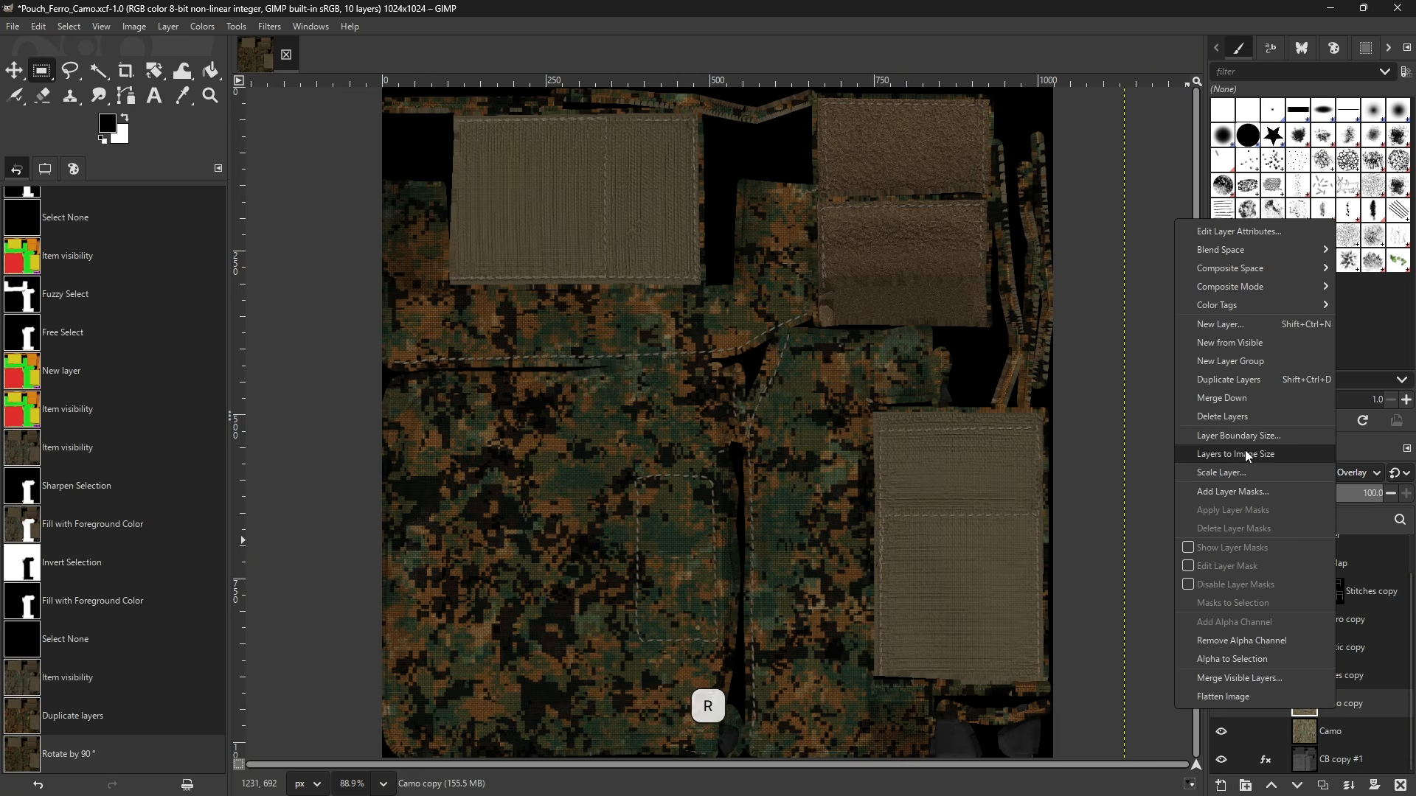
pyautogui.click(1233, 492)
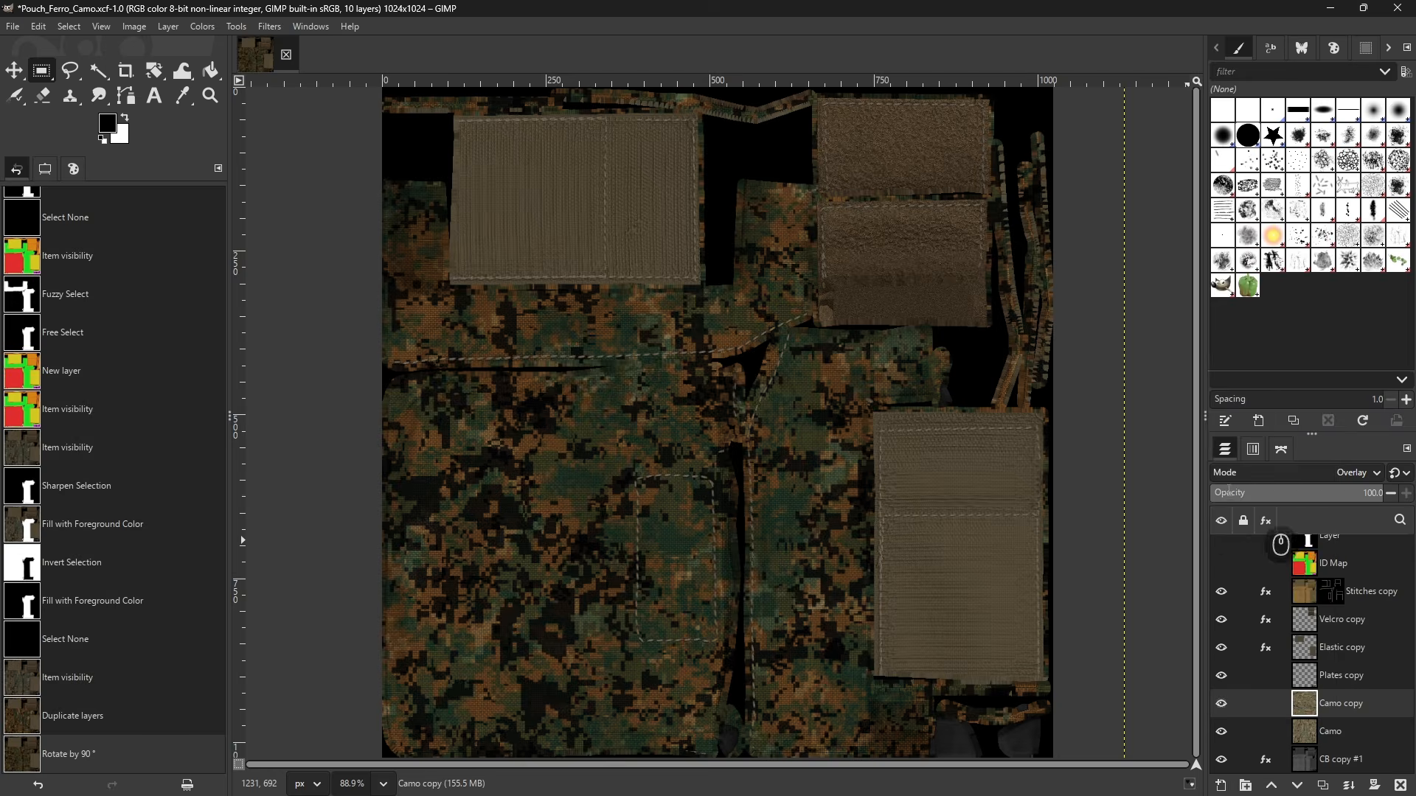
pyautogui.click(716, 541)
pyautogui.click(1328, 732)
pyautogui.rightClick(1327, 732)
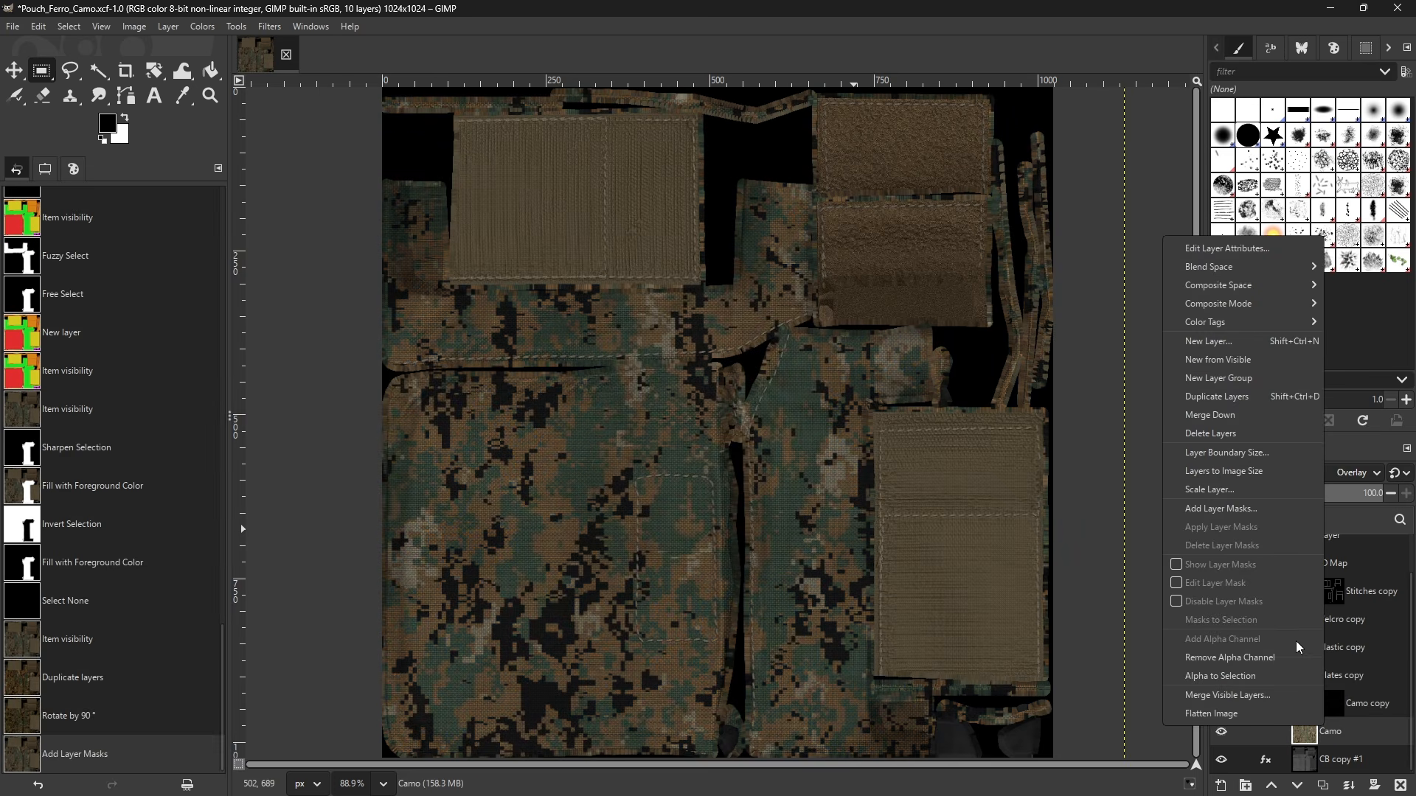
pyautogui.click(1228, 511)
pyautogui.click(725, 541)
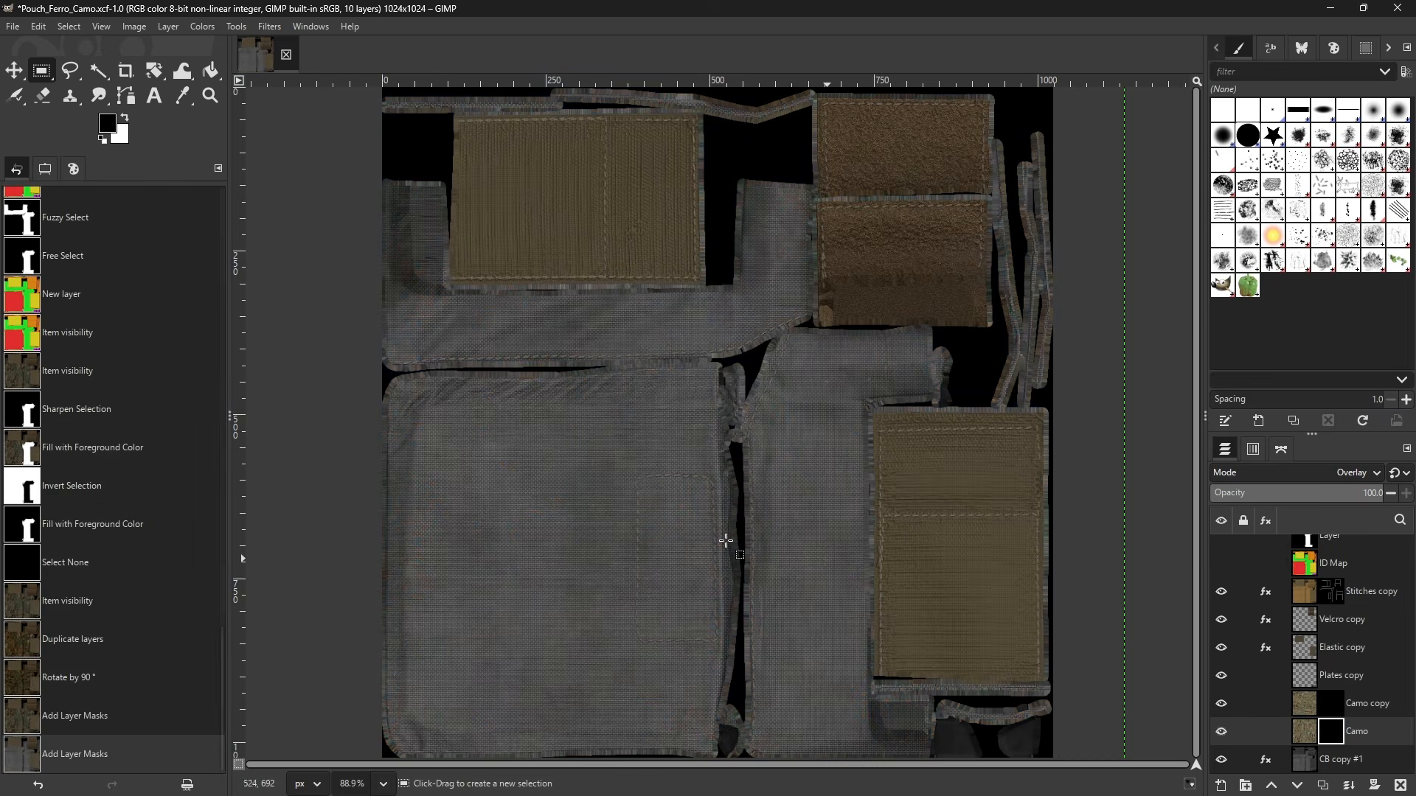
# - Show the black-and-white island layer, copy it to the clipboard, and hide it again
pyautogui.scroll(1, 1262, 600)
pyautogui.click(1226, 577)
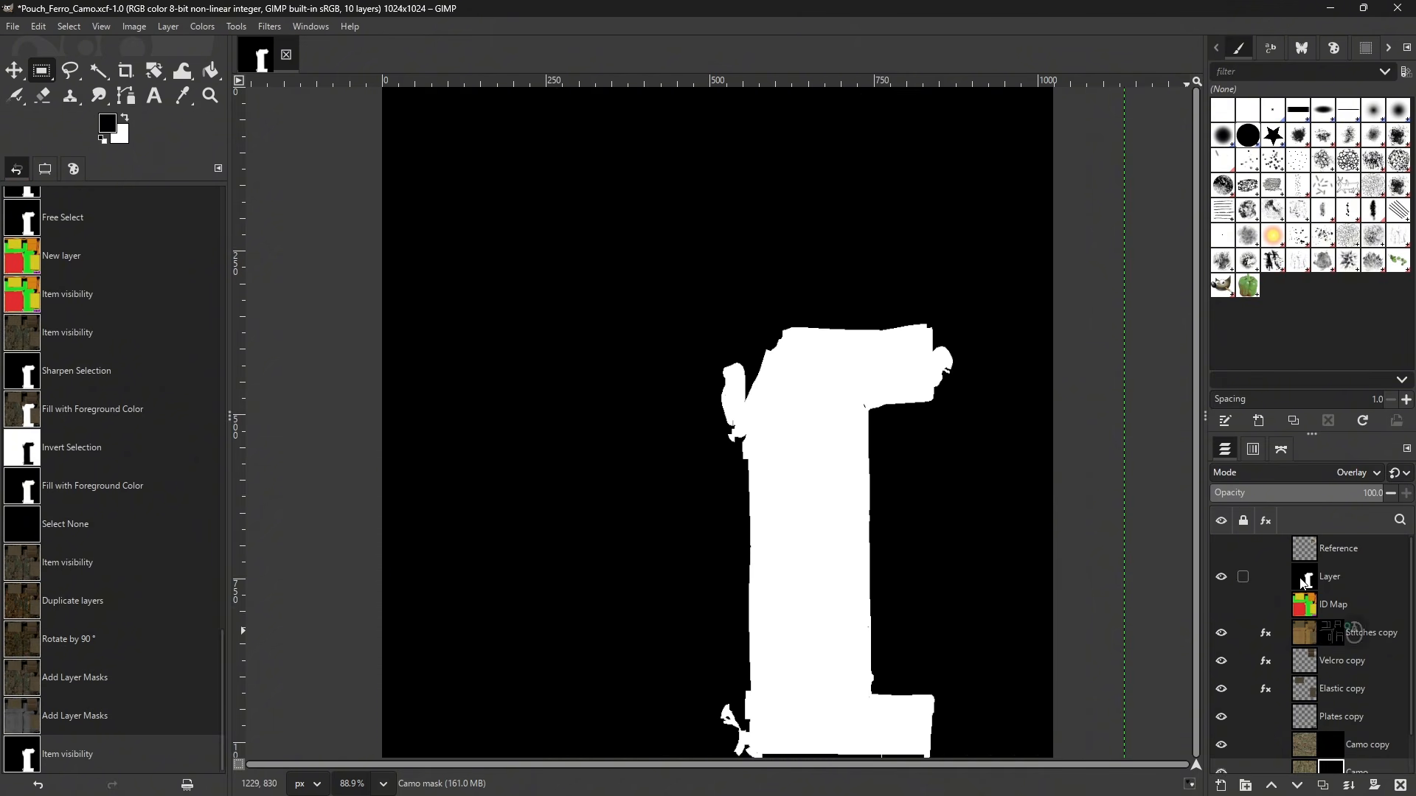
pyautogui.click(1303, 578)
pyautogui.hotkey('ctrl', 'c')
pyautogui.click(1222, 578)
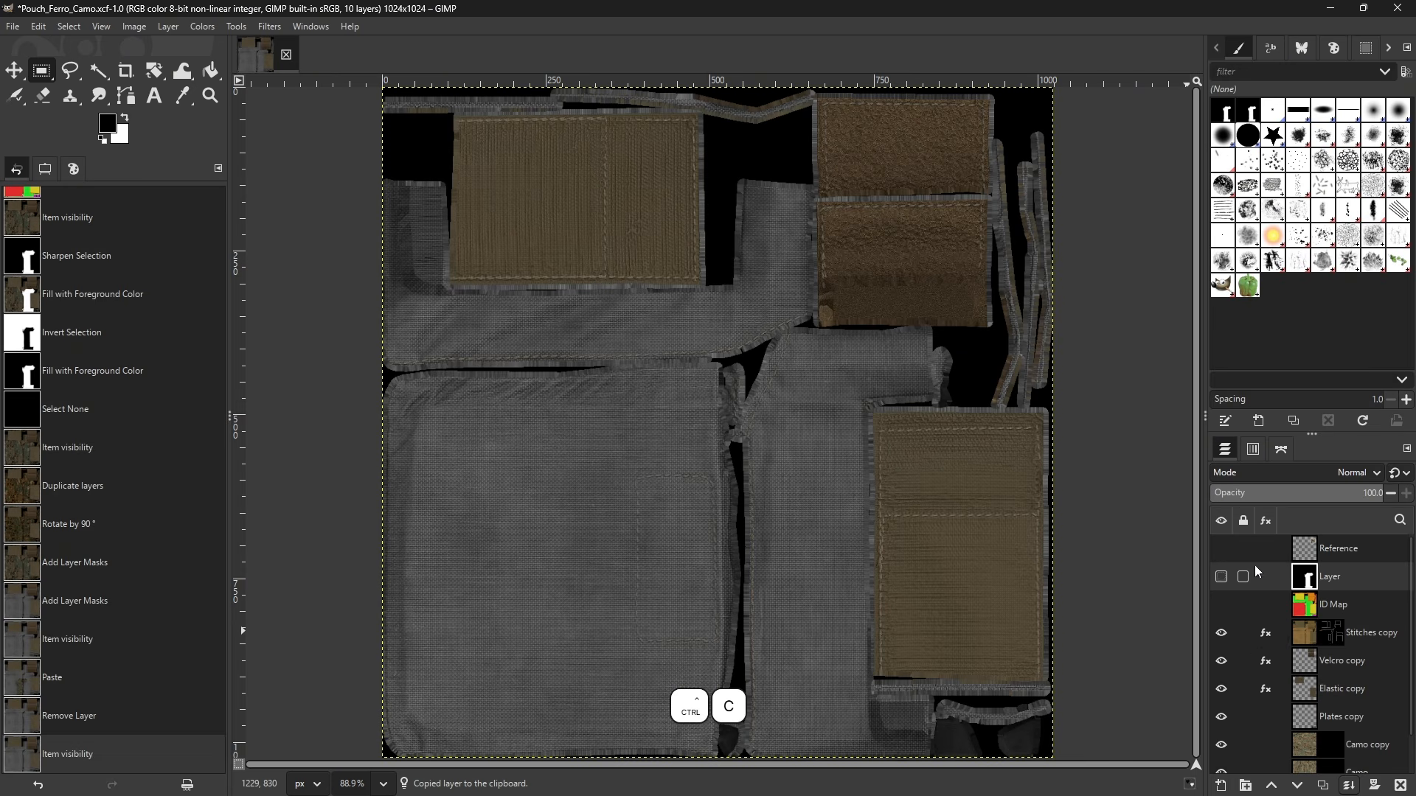
# - Resize the Camo copy and Camo layers to the image size
pyautogui.scroll(-1, 1255, 565)
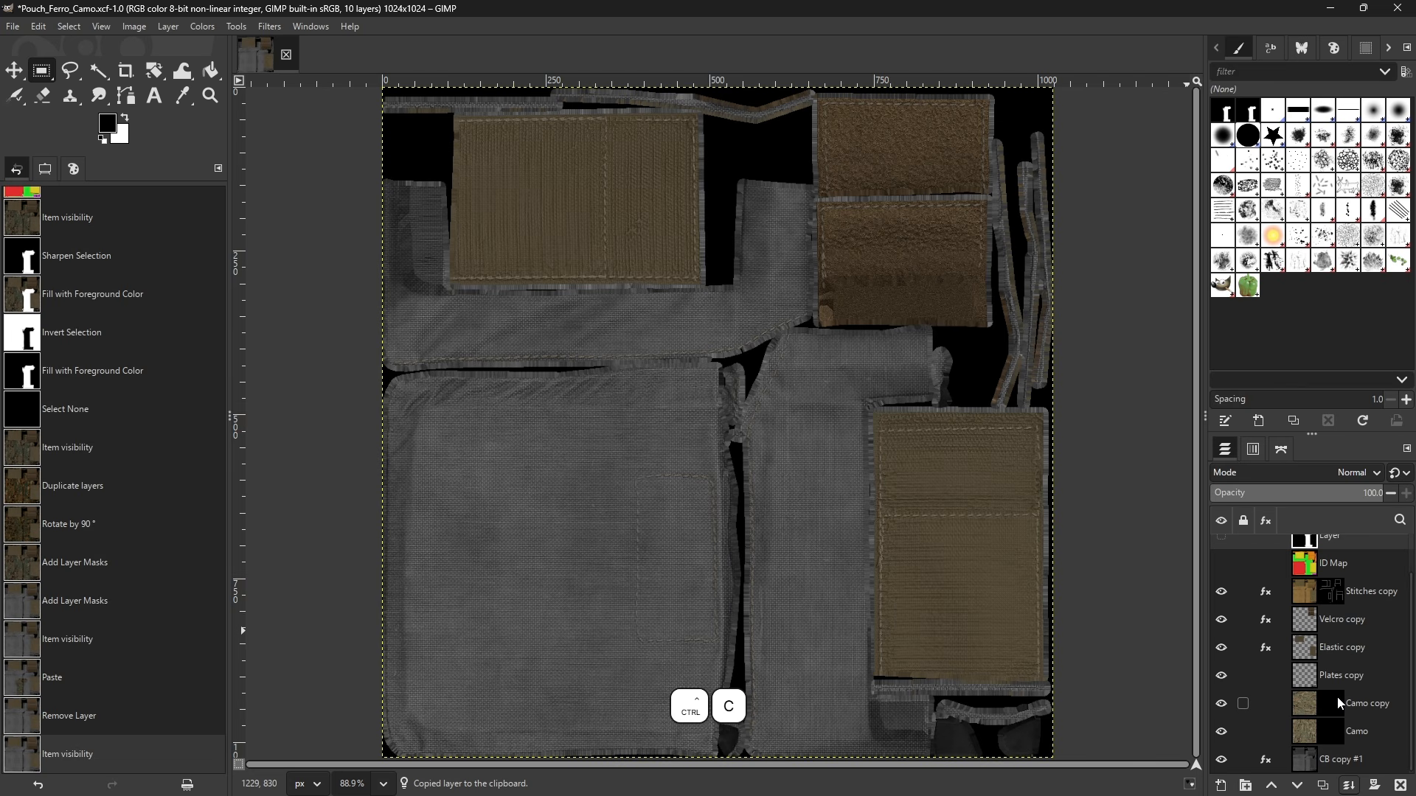
pyautogui.click(1307, 702)
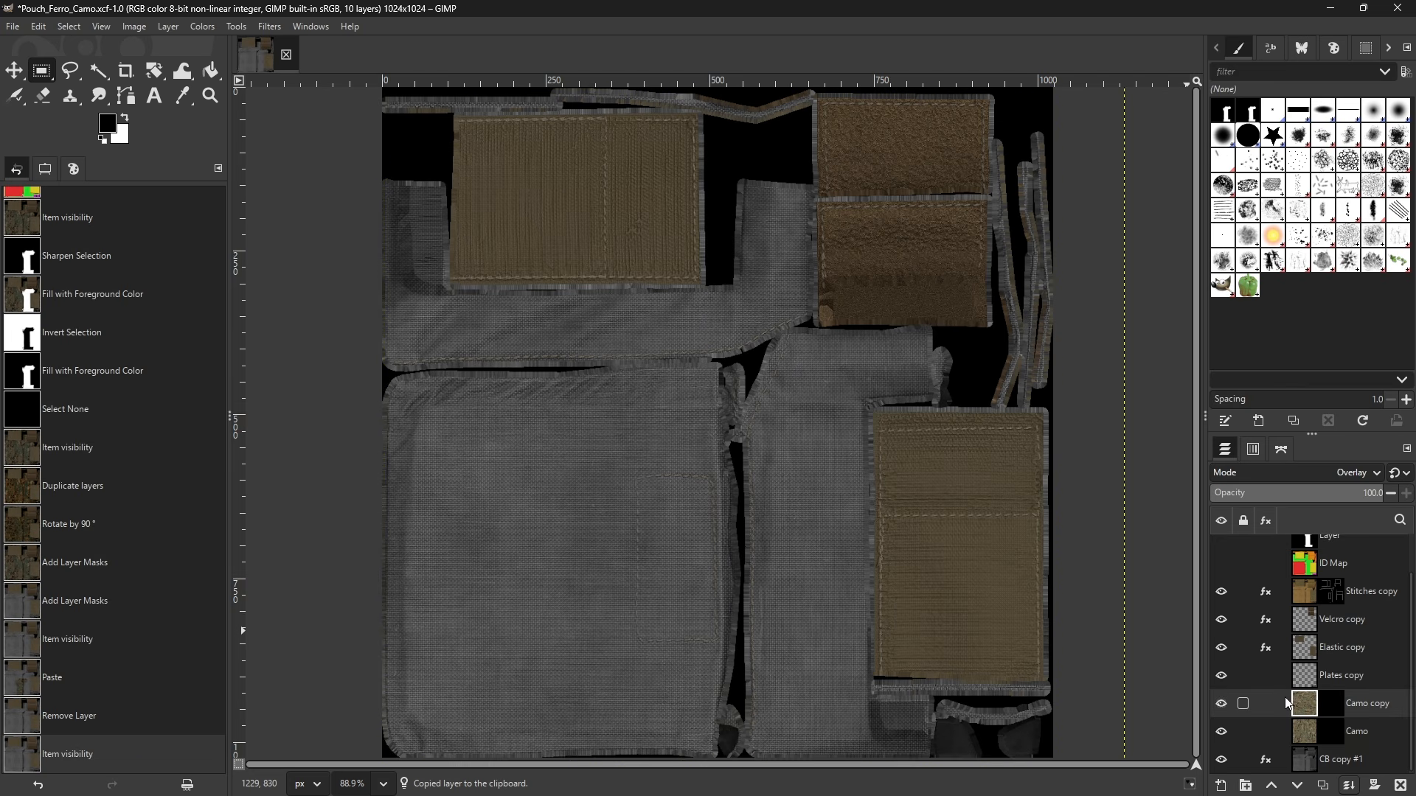
pyautogui.click(179, 30)
pyautogui.click(222, 249)
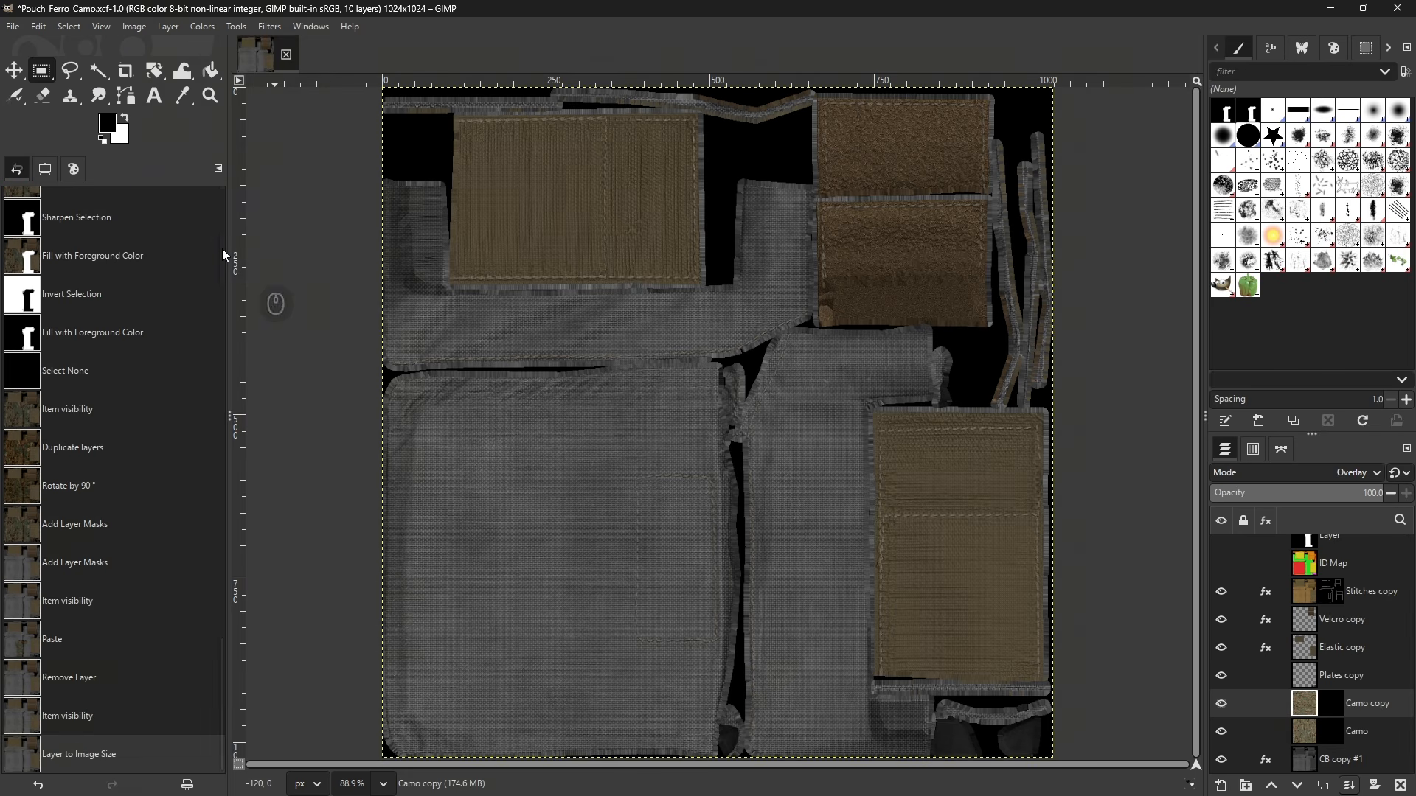
pyautogui.click(1302, 738)
pyautogui.click(171, 27)
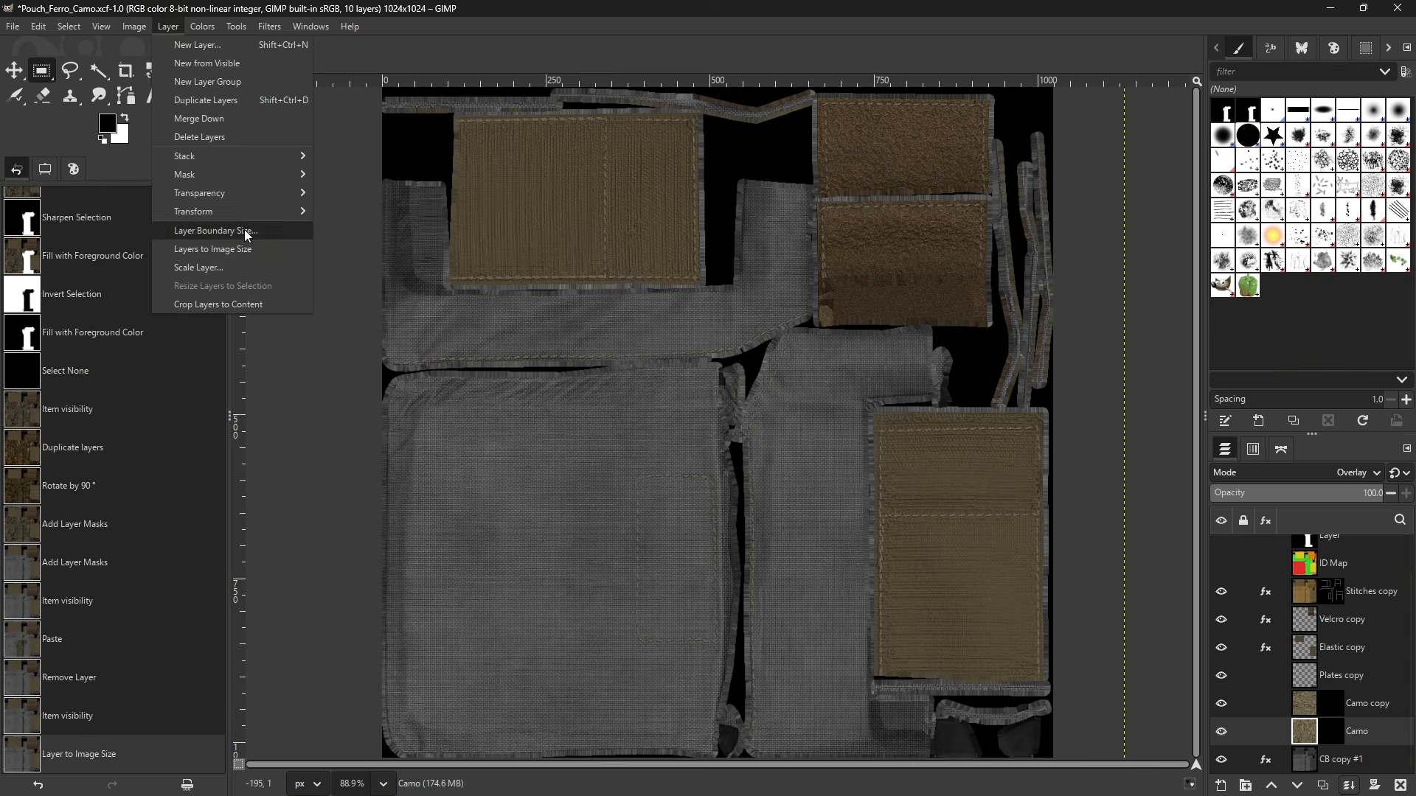
pyautogui.click(236, 249)
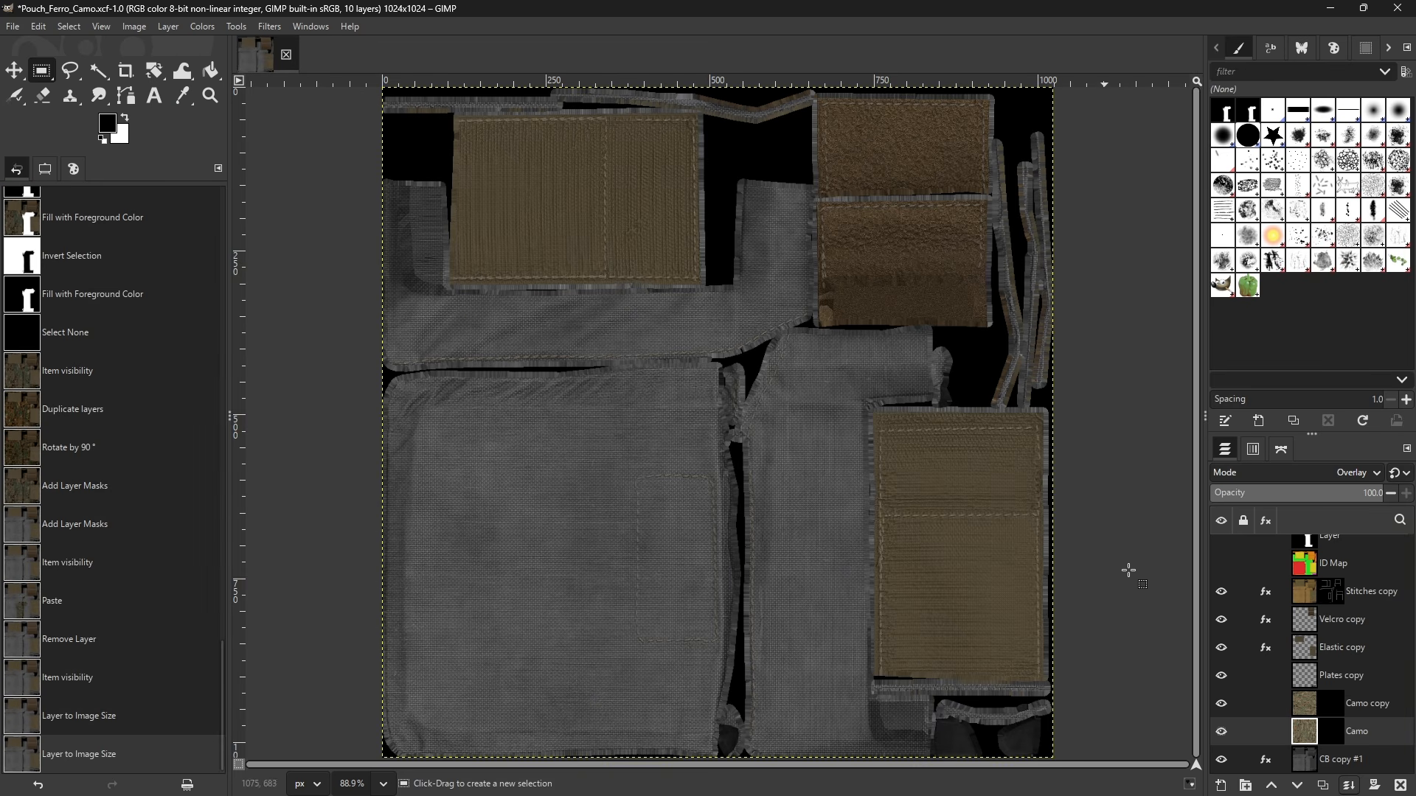
# - Paste the copied island mask into the Camo copy layer's mask and anchor it
pyautogui.click(1335, 707)
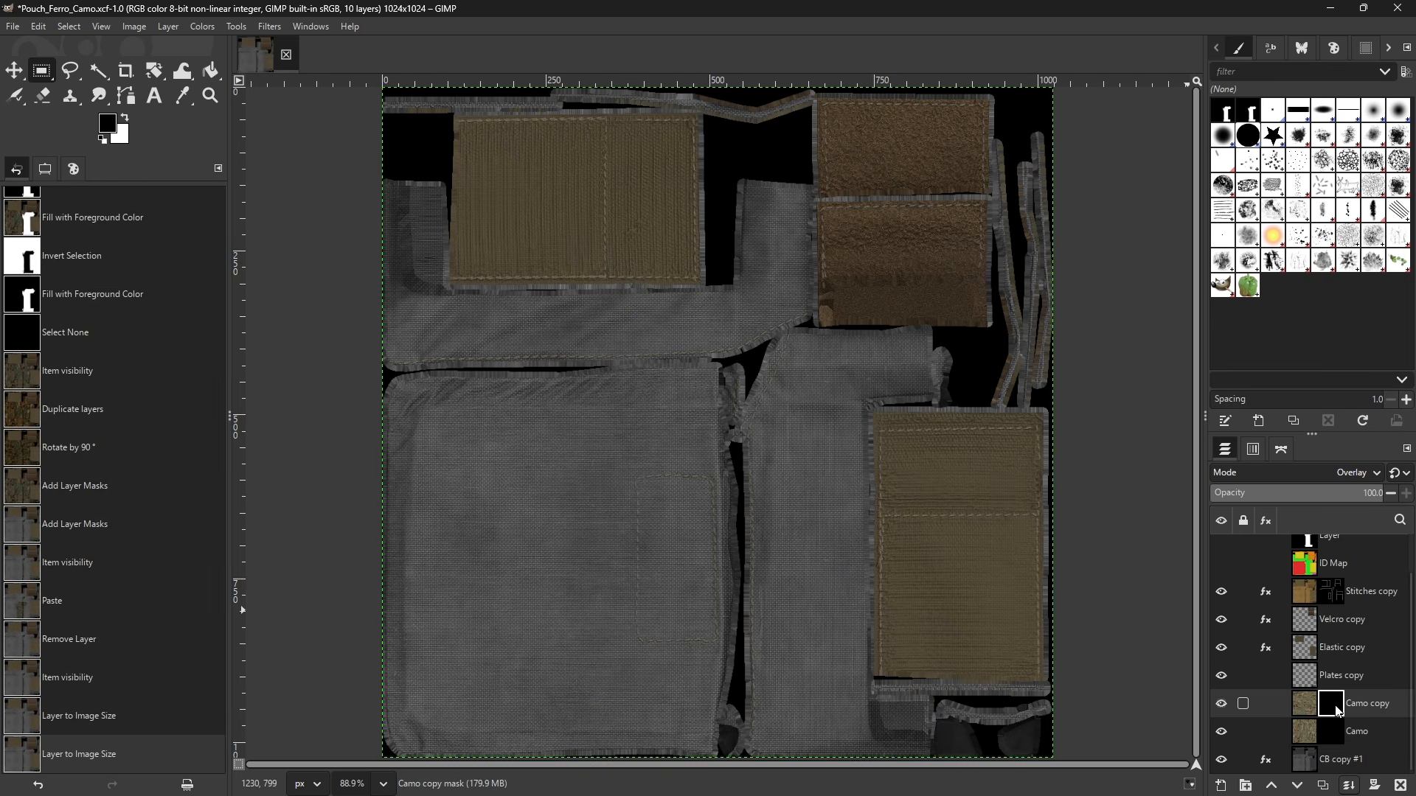
pyautogui.hotkey('ctrl', 'v')
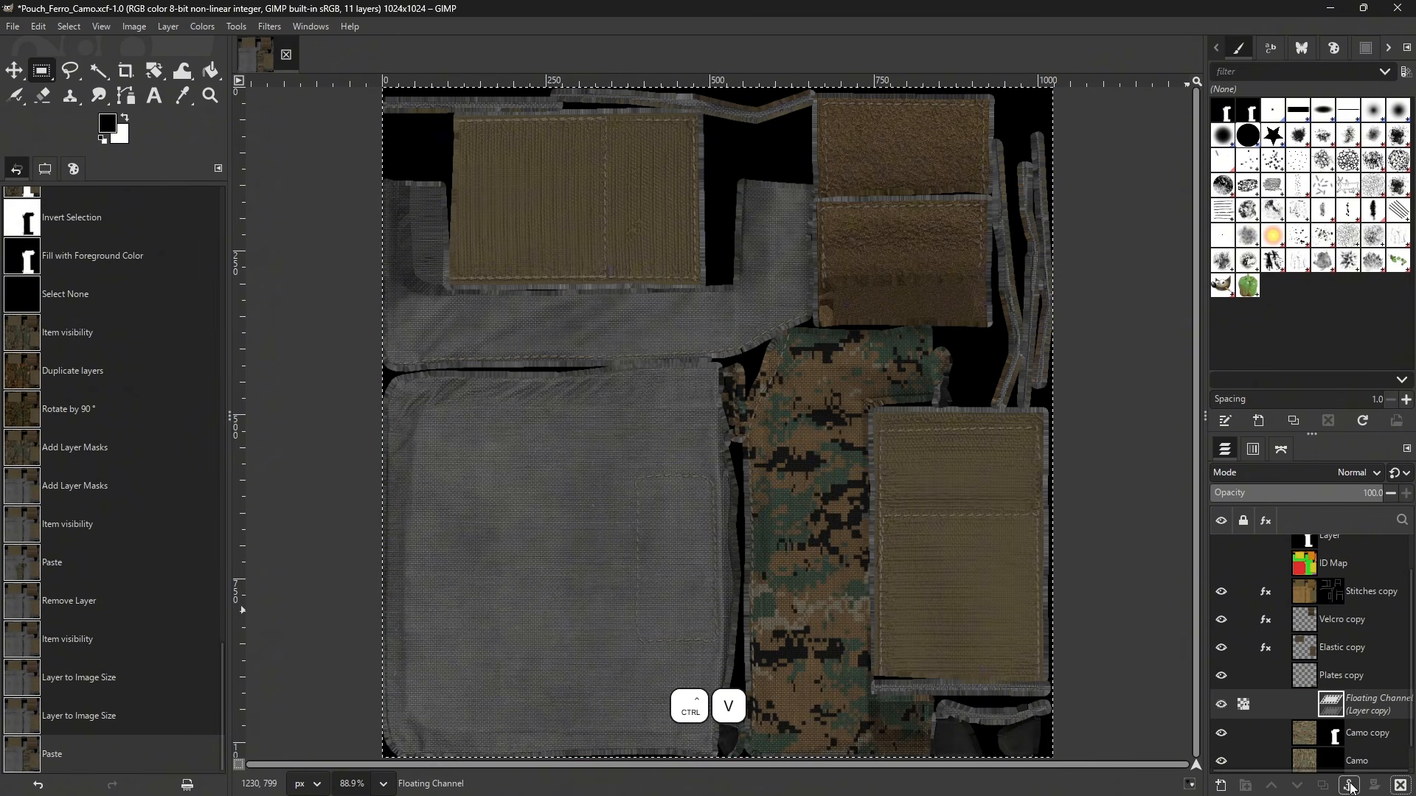
pyautogui.click(1350, 787)
# - Paste and anchor the island mask in the Camo layer's mask, then invert that mask's colors
pyautogui.click(1339, 739)
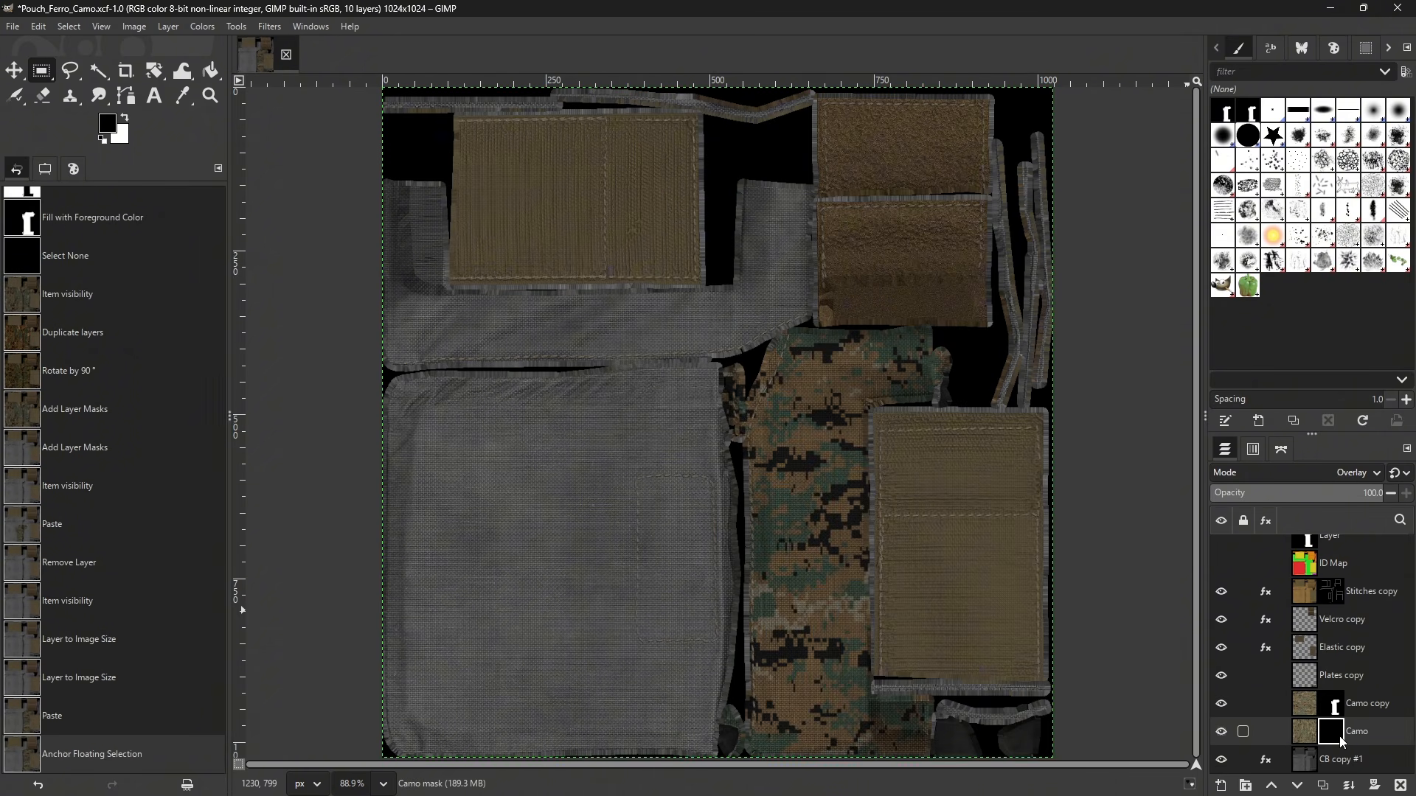
pyautogui.hotkey('ctrl', 'v')
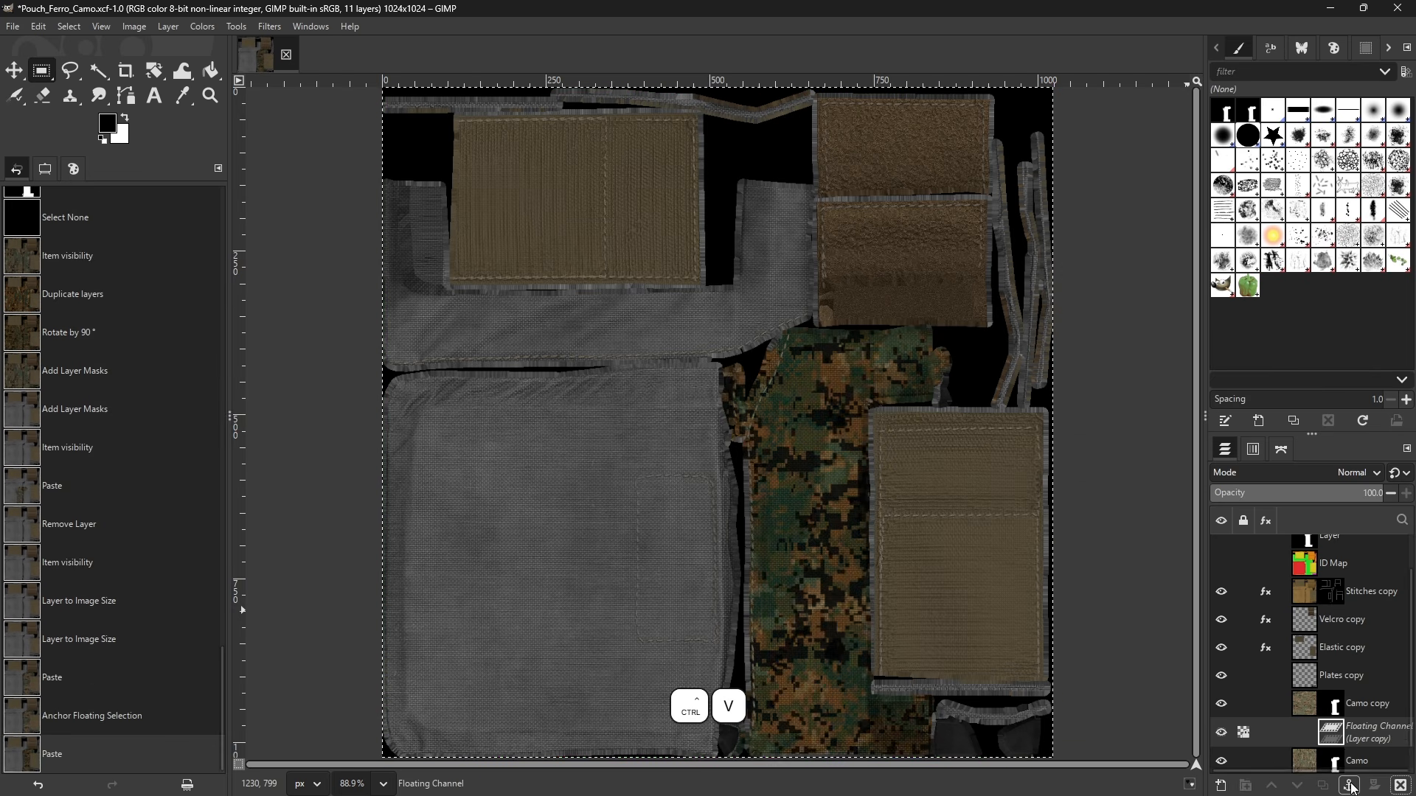
pyautogui.click(1350, 786)
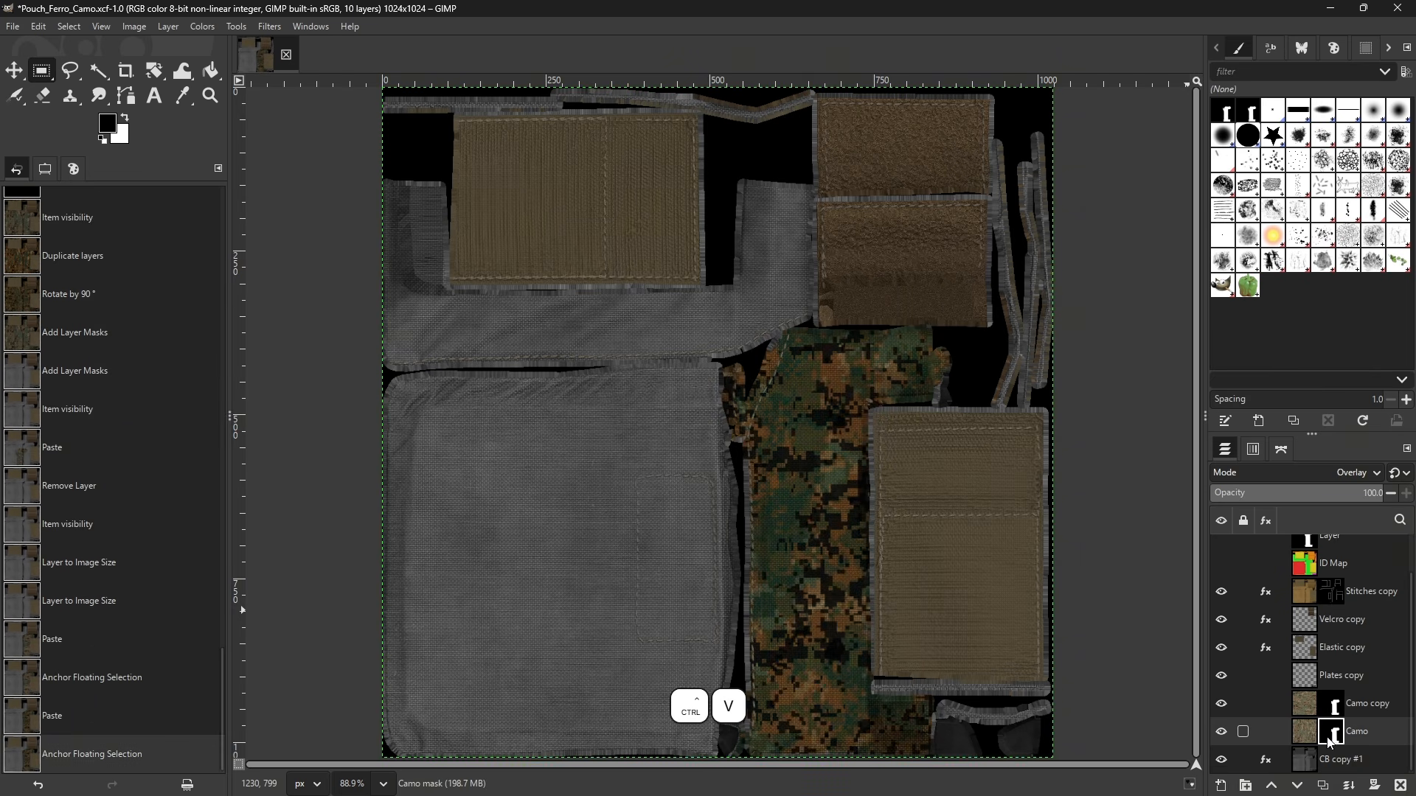
pyautogui.click(202, 27)
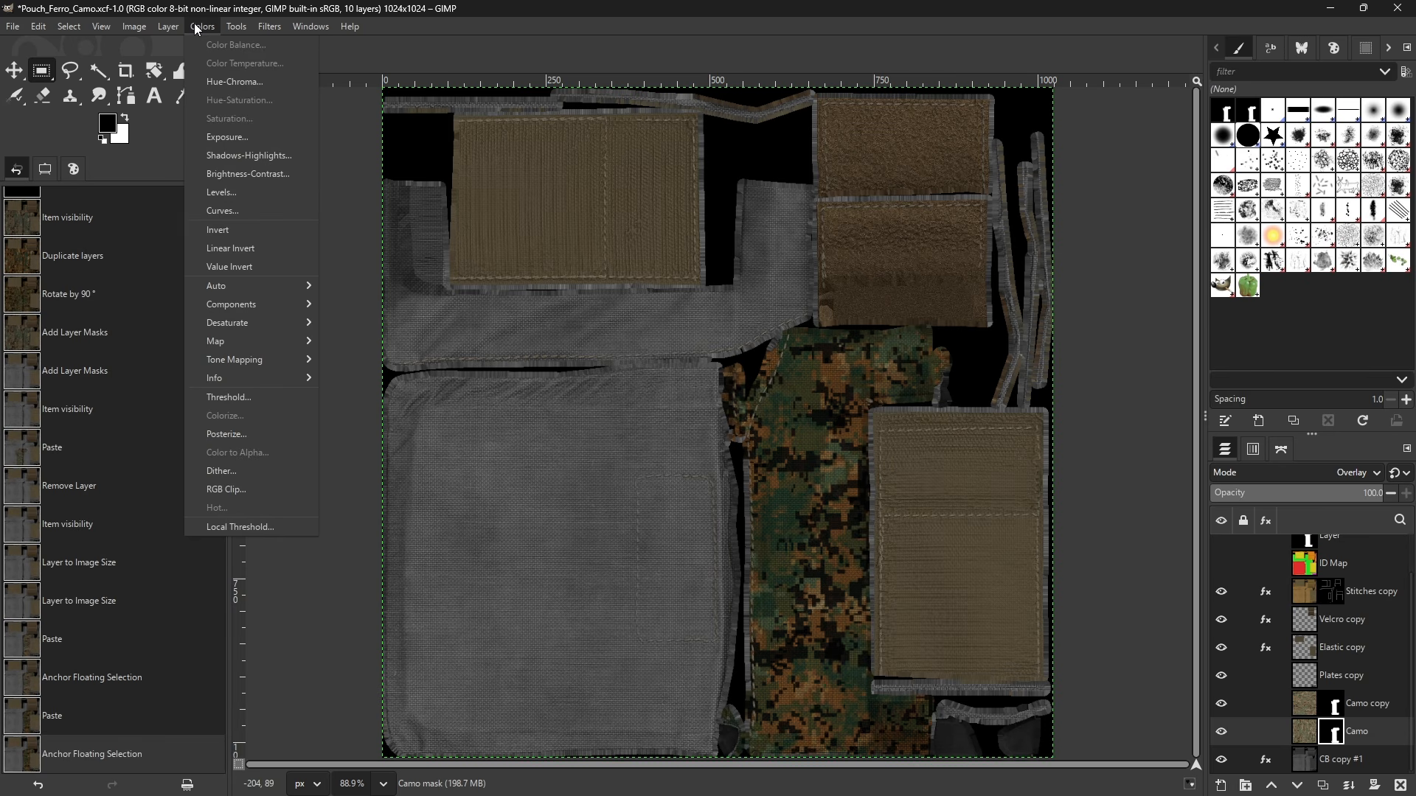
pyautogui.click(234, 230)
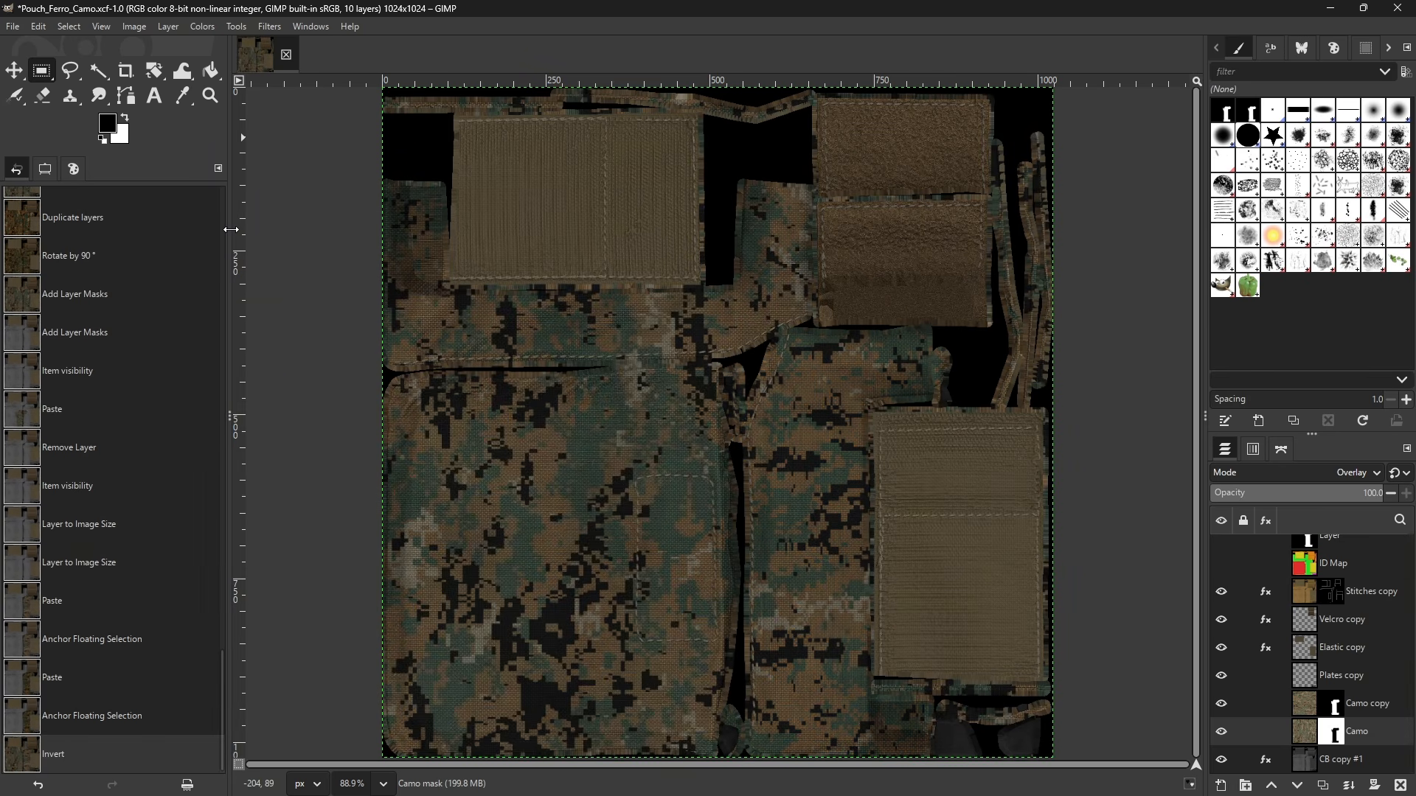
# - Check the Camo and Camo copy layer masks on the canvas, then make the Camo layer's image active again
pyautogui.keyDown('alt'); pyautogui.click(1340, 740); pyautogui.keyUp('alt')
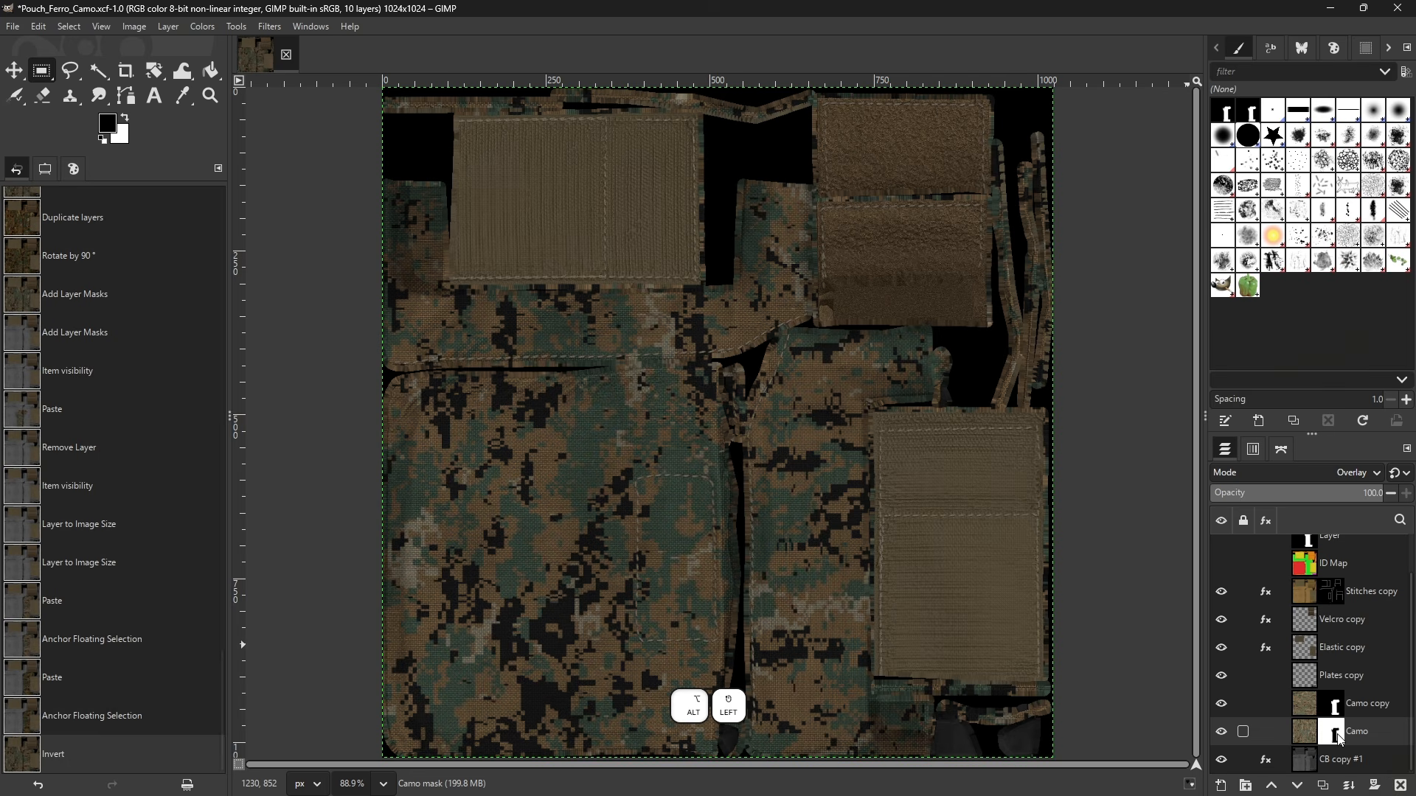
pyautogui.keyDown('alt'); pyautogui.click(1336, 739); pyautogui.keyUp('alt')
pyautogui.press('r')
pyautogui.keyDown('alt'); pyautogui.click(1339, 738); pyautogui.keyUp('alt')
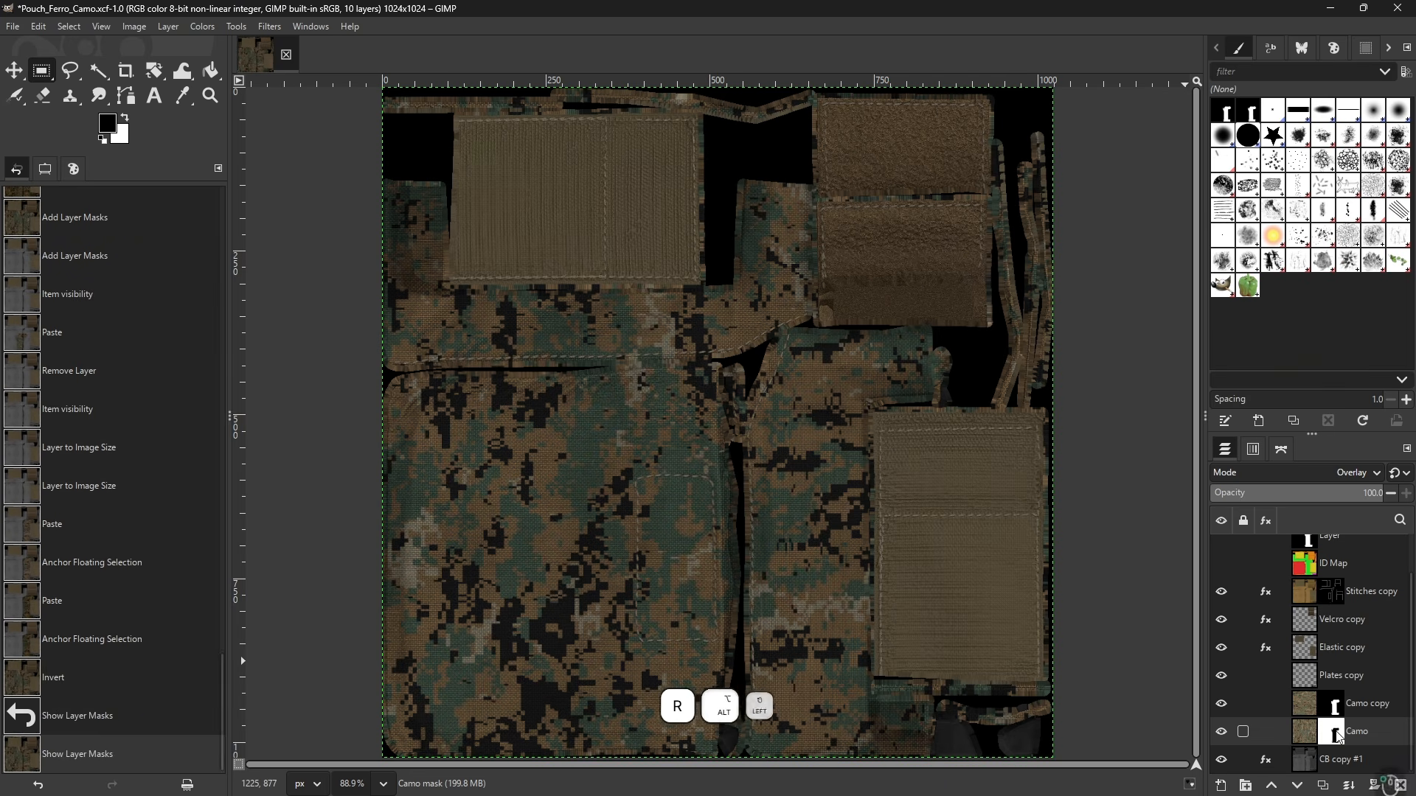
pyautogui.keyDown('alt'); pyautogui.click(1337, 737); pyautogui.keyUp('alt')
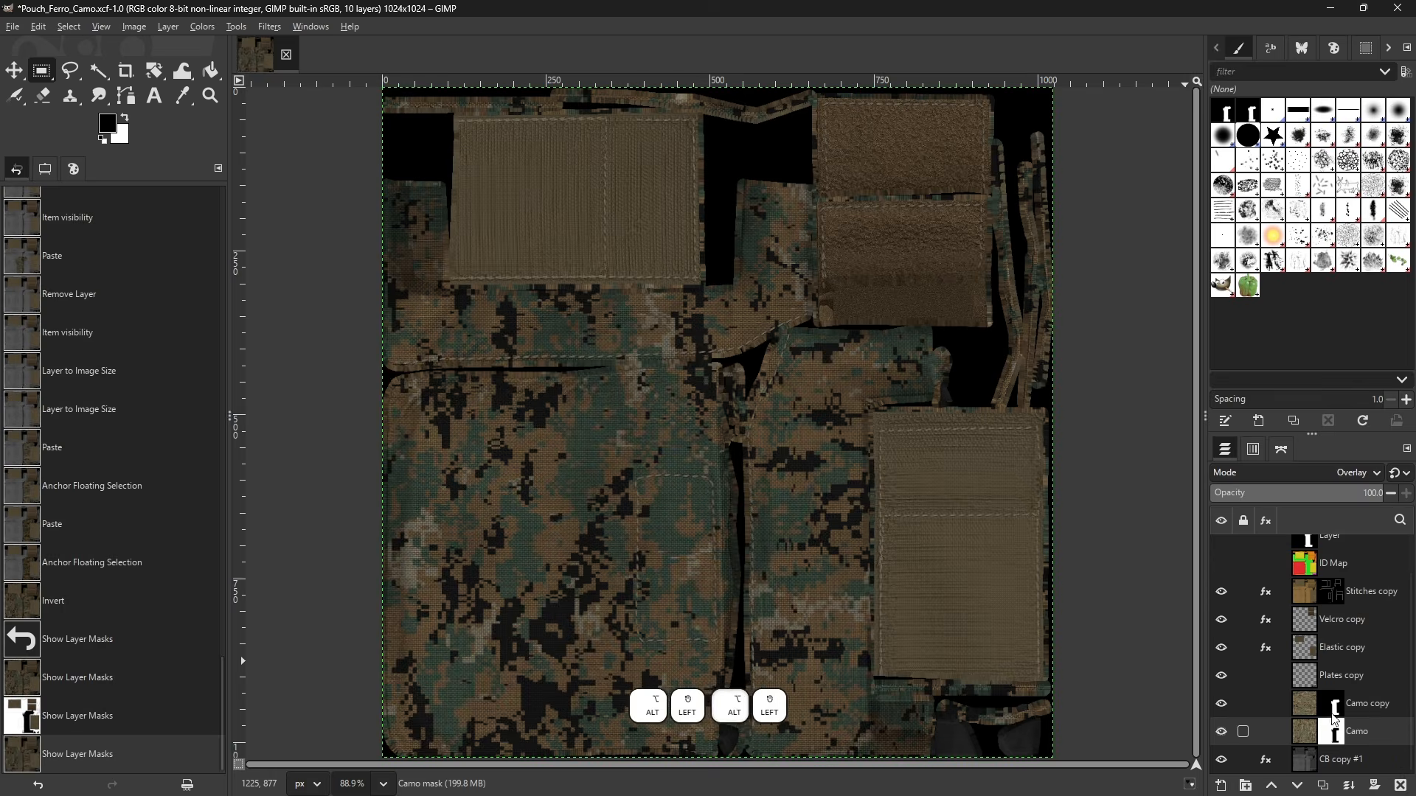
pyautogui.keyDown('alt'); pyautogui.click(1333, 709); pyautogui.keyUp('alt')
pyautogui.keyDown('alt'); pyautogui.click(1333, 709); pyautogui.keyUp('alt')
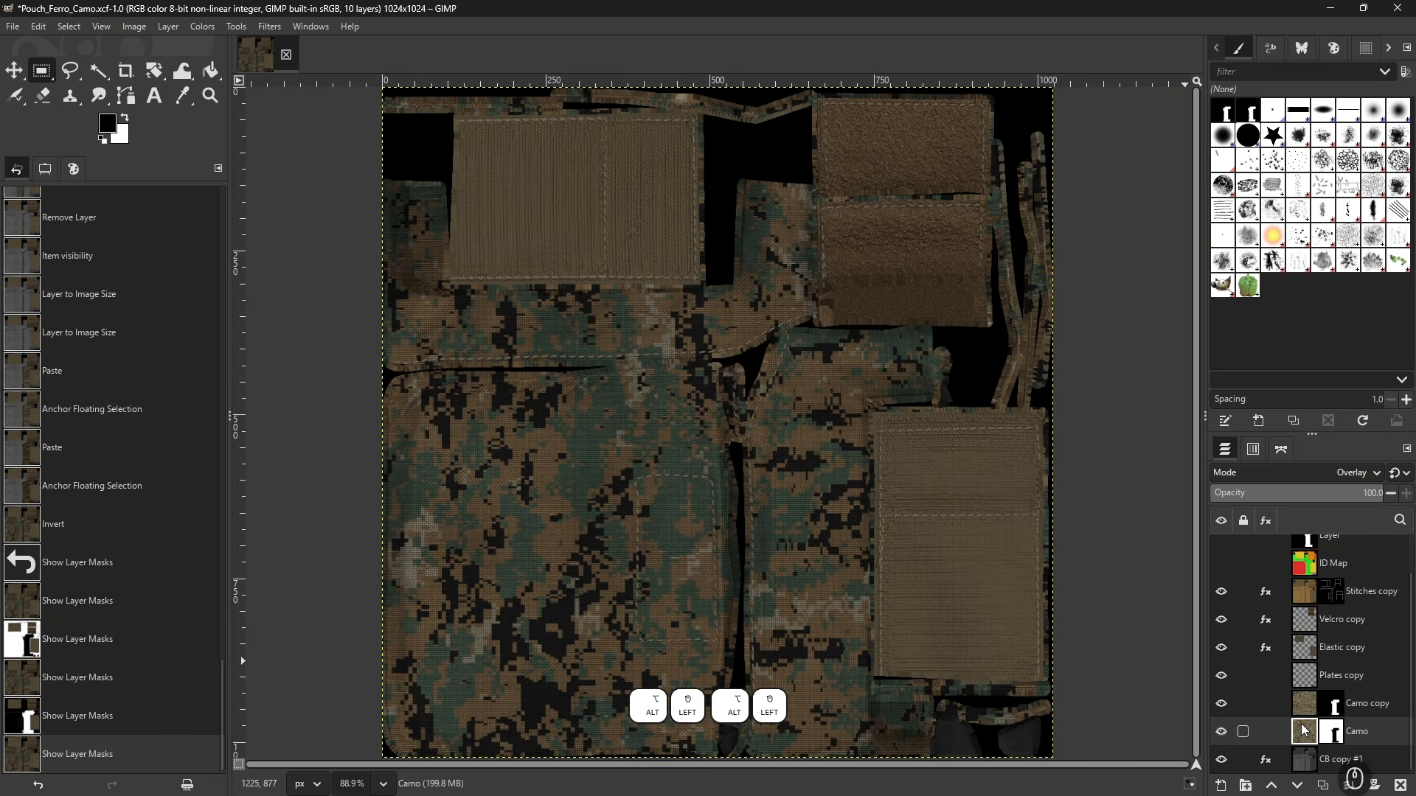
pyautogui.click(1304, 731)
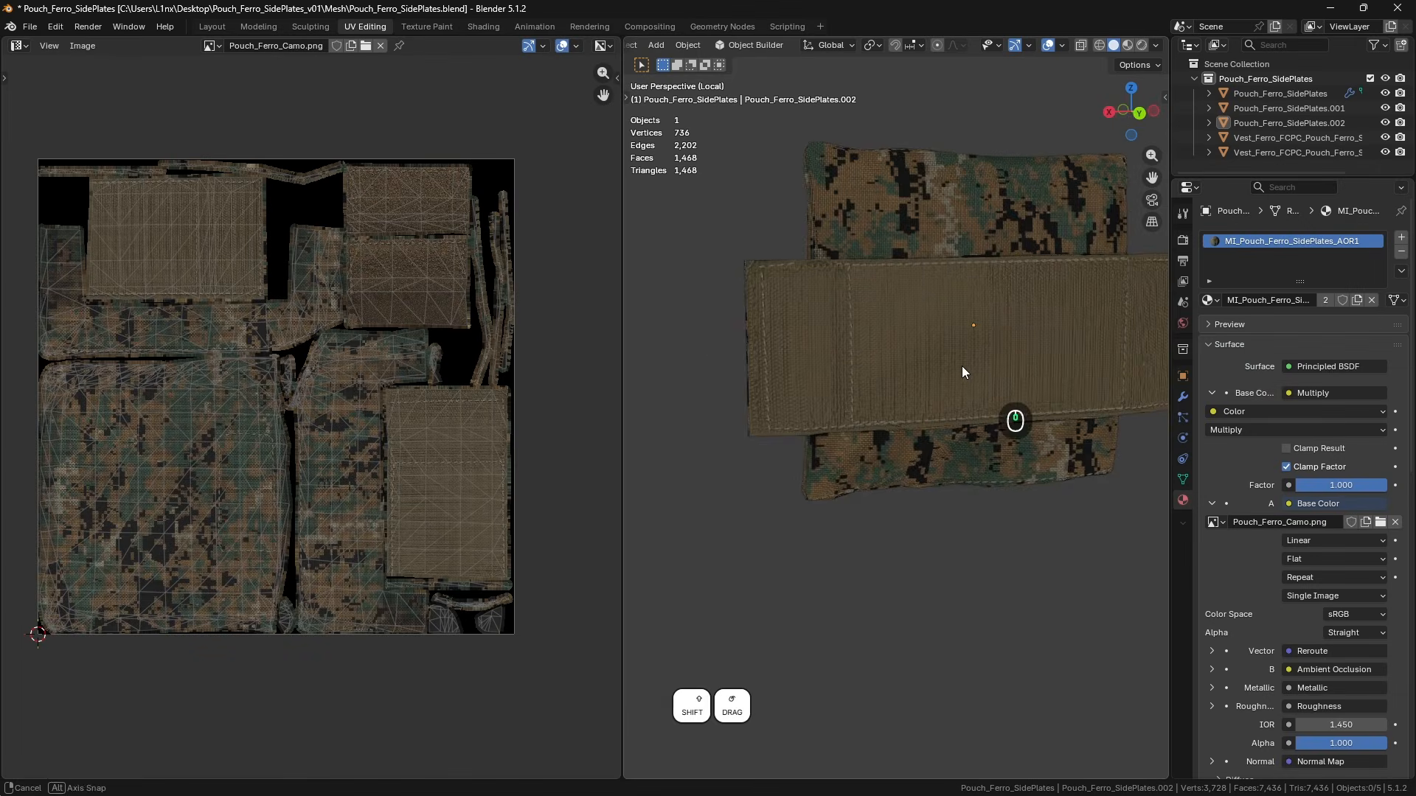
# - Switch to Blender and examine the camouflage orientation on the pouch model and its UV layout
pyautogui.moveTo(970, 359); pyautogui.dragTo(959, 439)
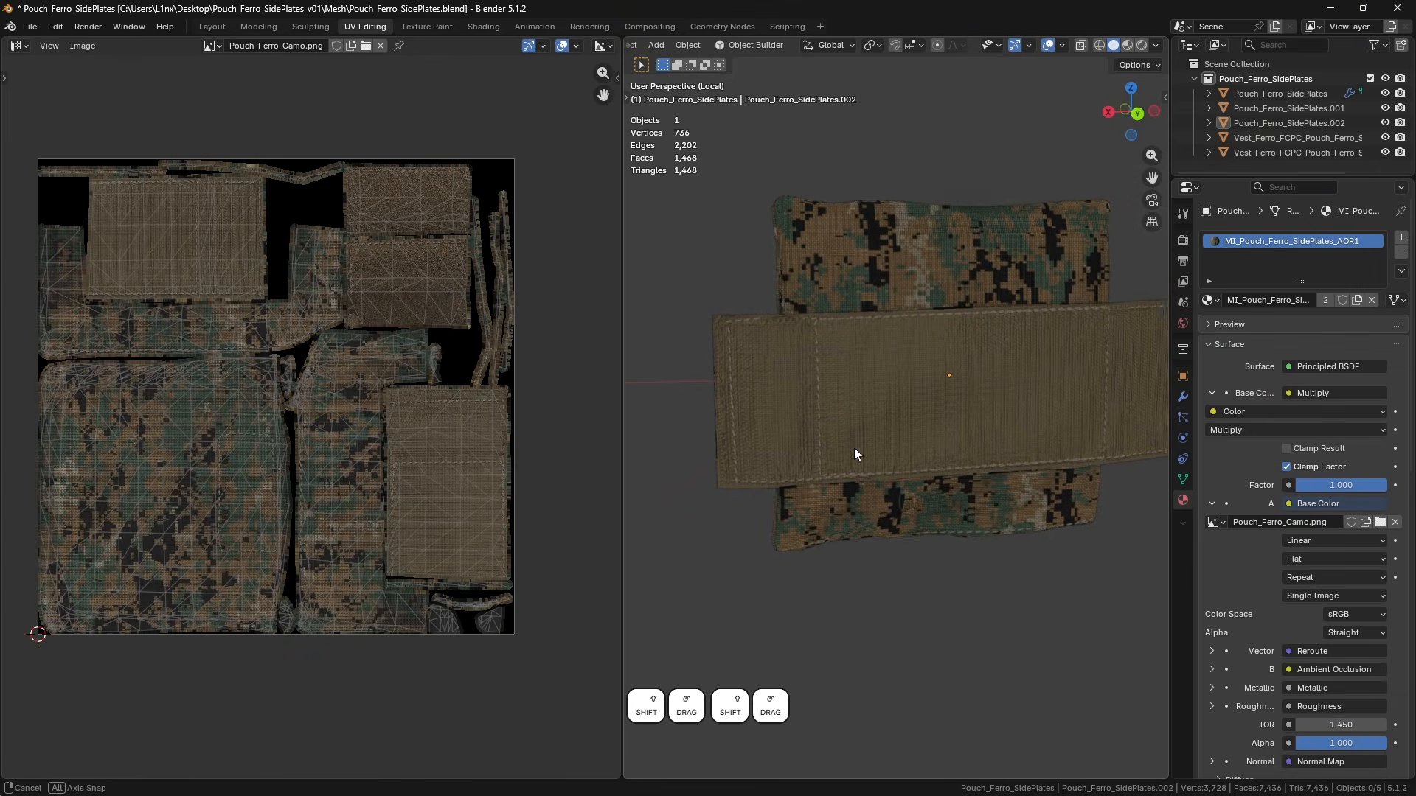
pyautogui.moveTo(854, 448); pyautogui.dragTo(737, 454)
pyautogui.scroll(6, 413, 507)
pyautogui.moveTo(363, 505); pyautogui.dragTo(273, 321)
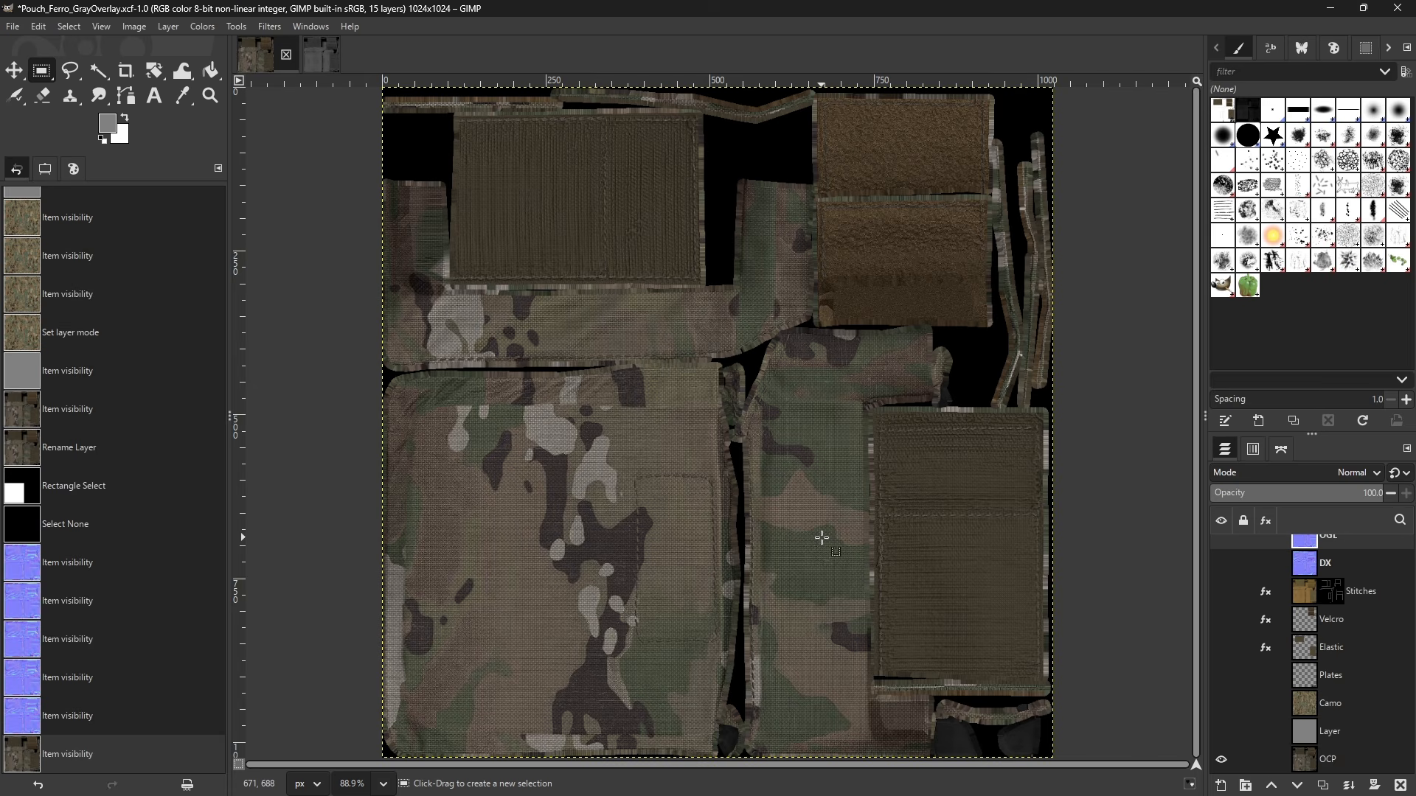
# - Switch to Pouch_Ferro_GrayOverlay.xcf in GIMP and briefly show the gray layer above OCP before hiding it again
pyautogui.click(1221, 732)
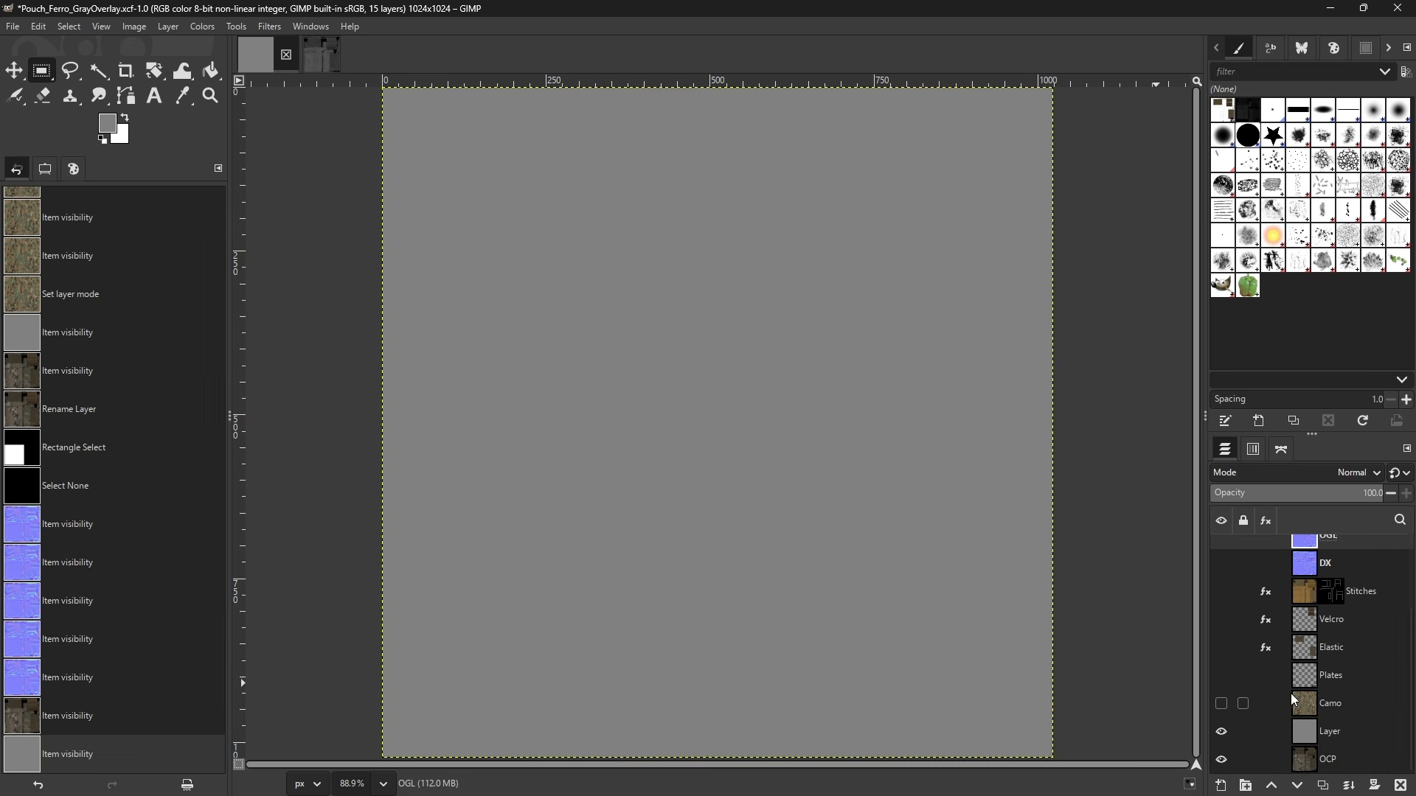
pyautogui.click(1221, 732)
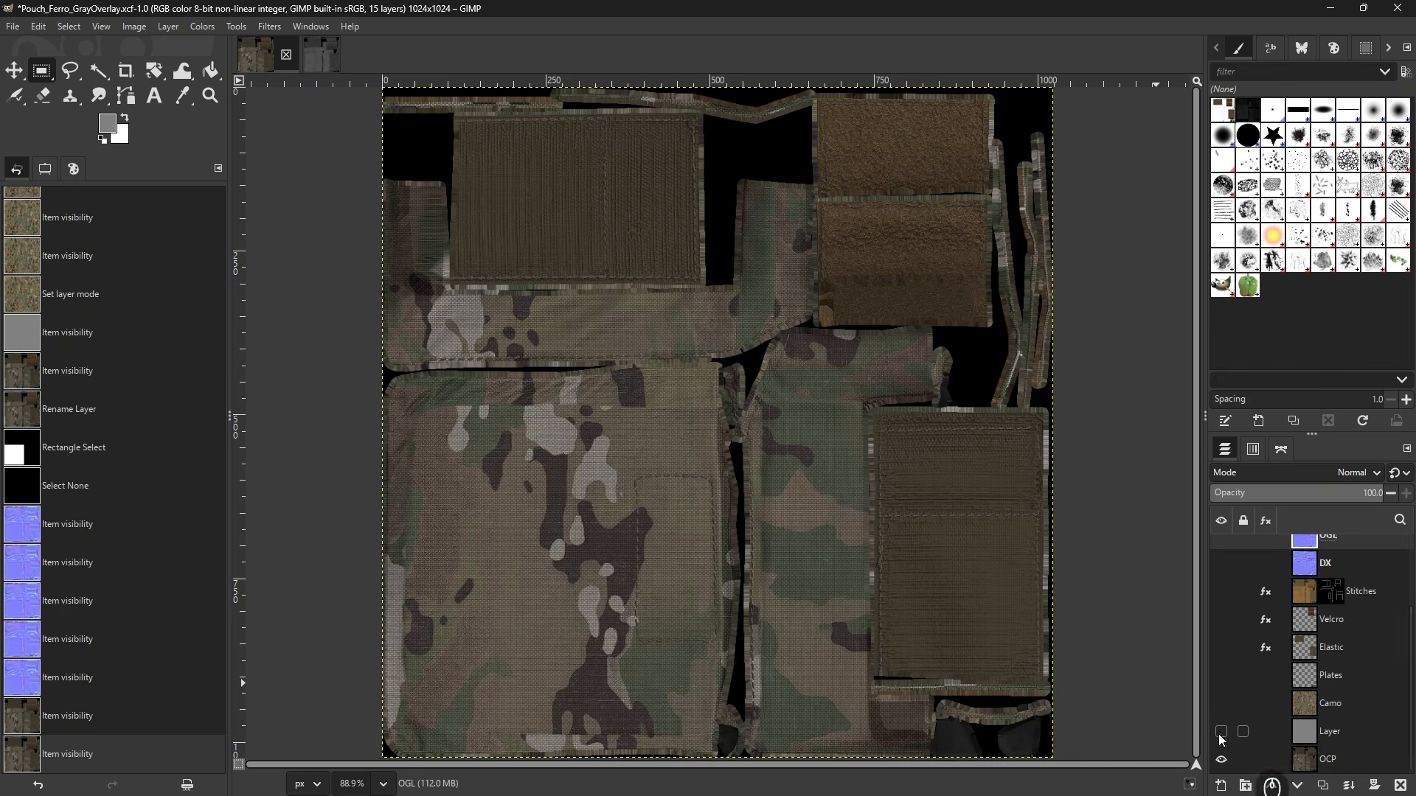
pyautogui.scroll(3, 1253, 713)
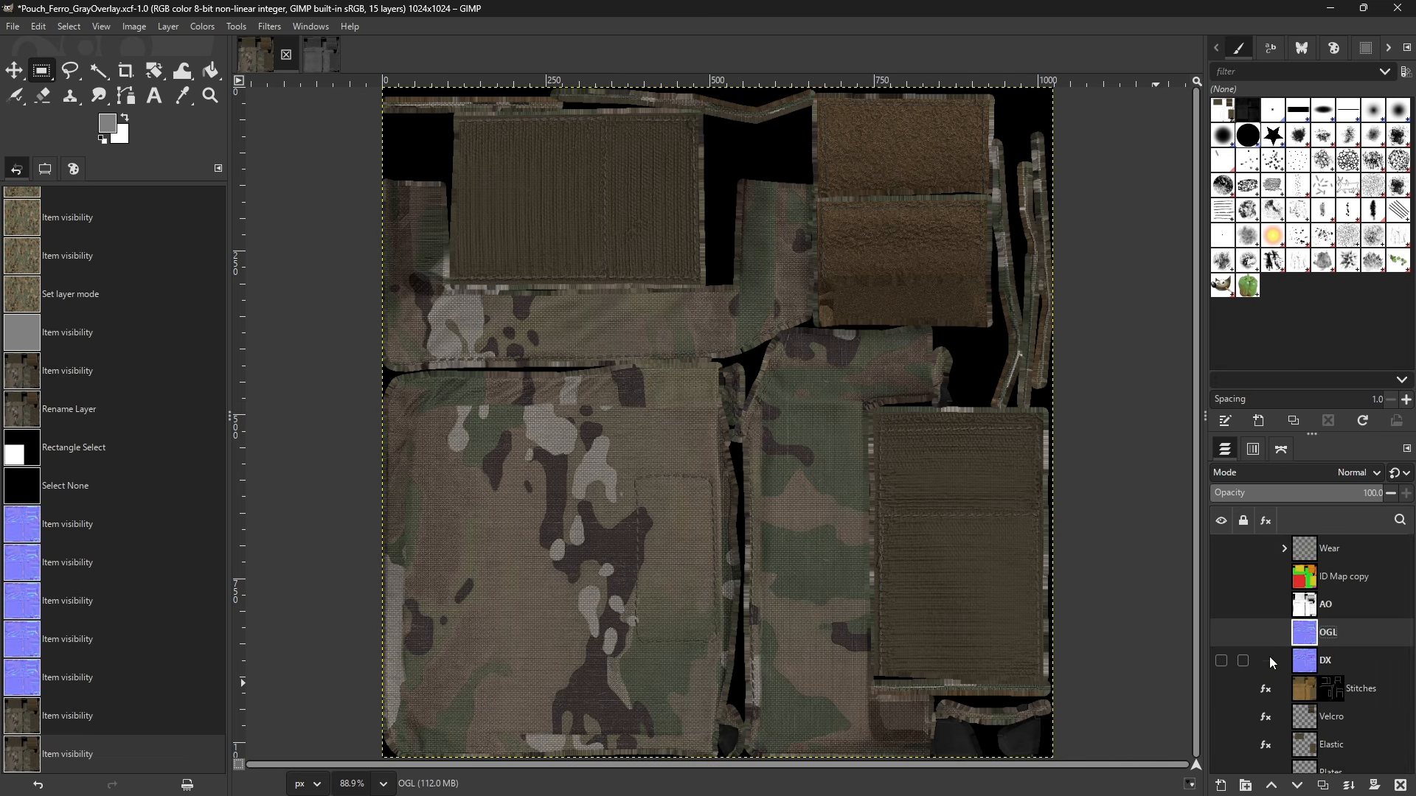
# - Show the DX and OGL normal maps and briefly the AO map on the canvas to compare them
pyautogui.click(1222, 661)
pyautogui.click(1222, 633)
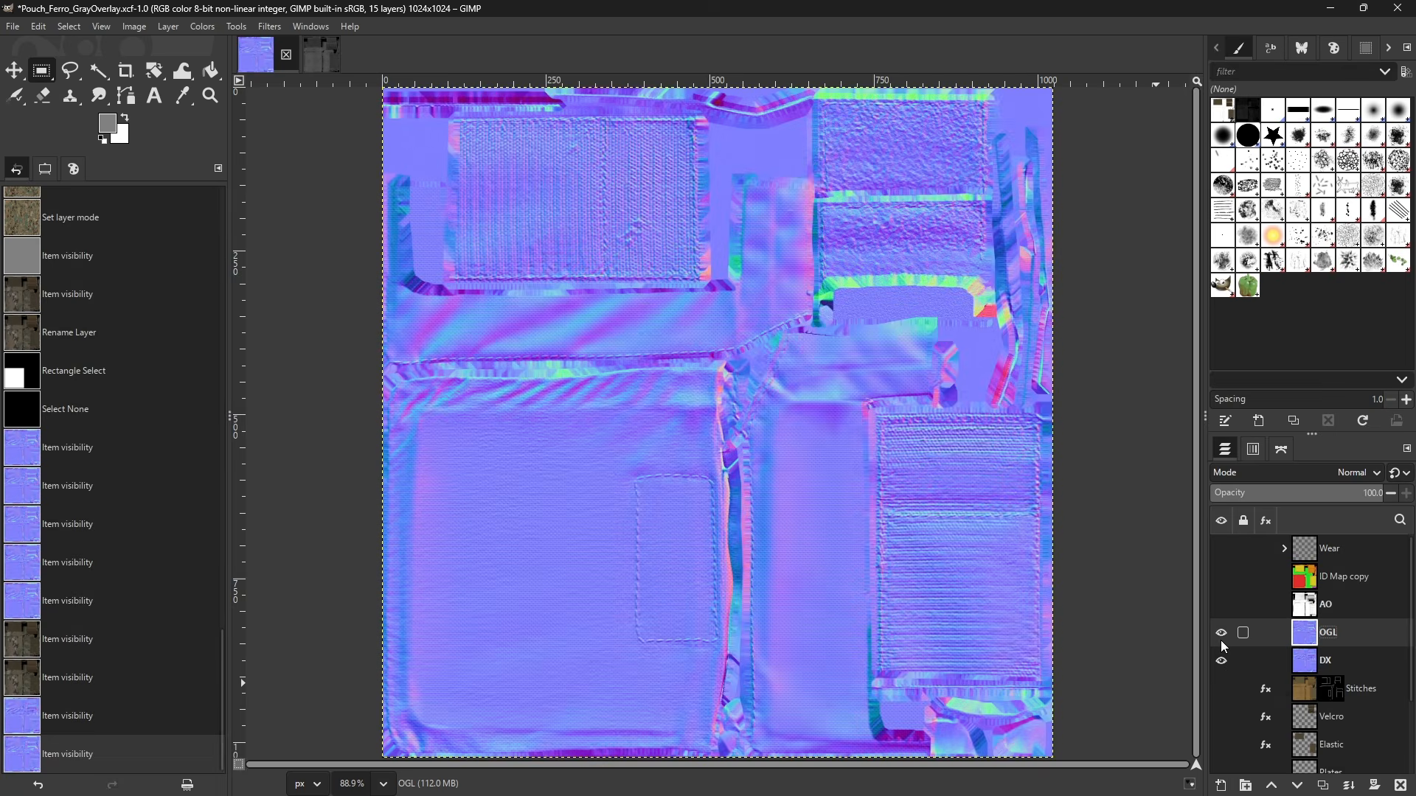
pyautogui.click(1221, 605)
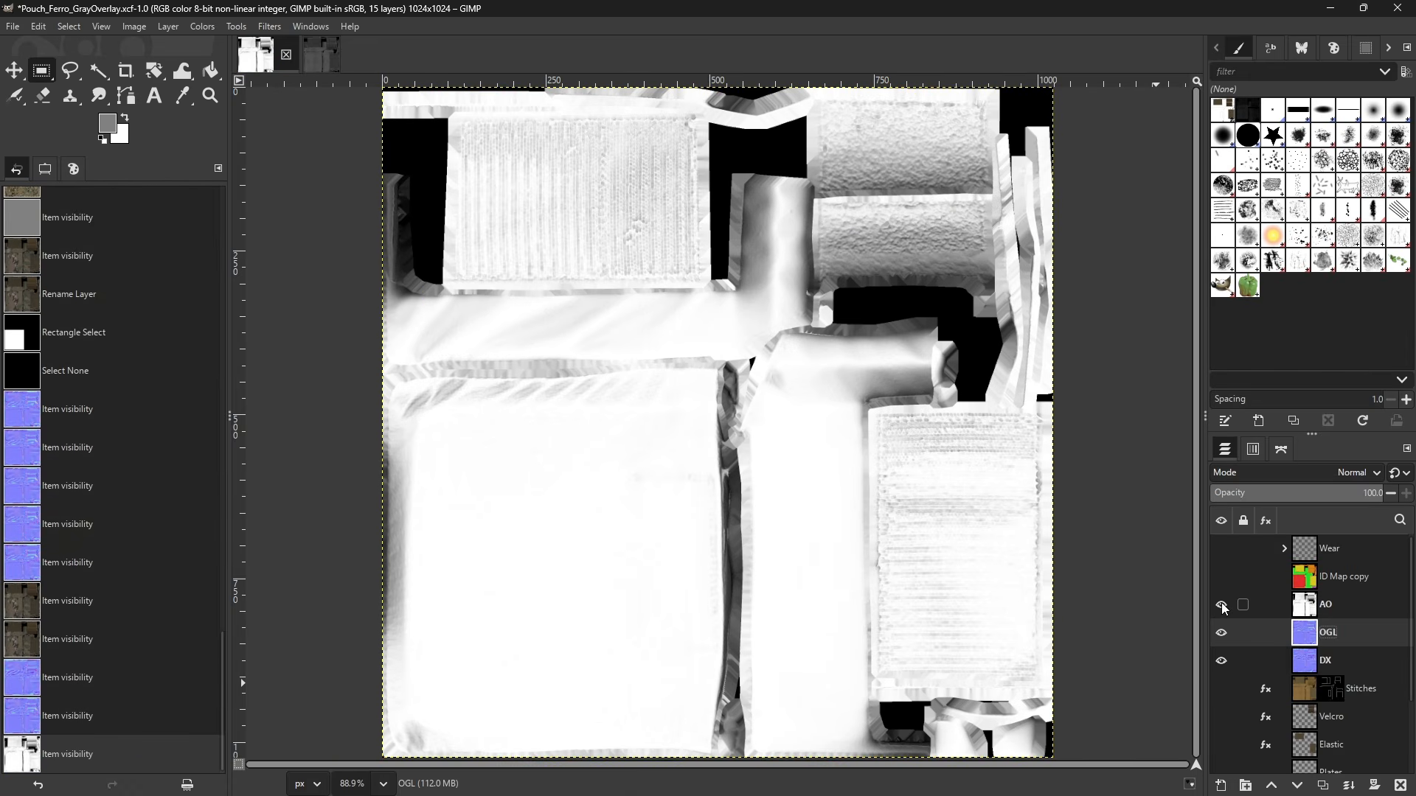
pyautogui.click(1221, 605)
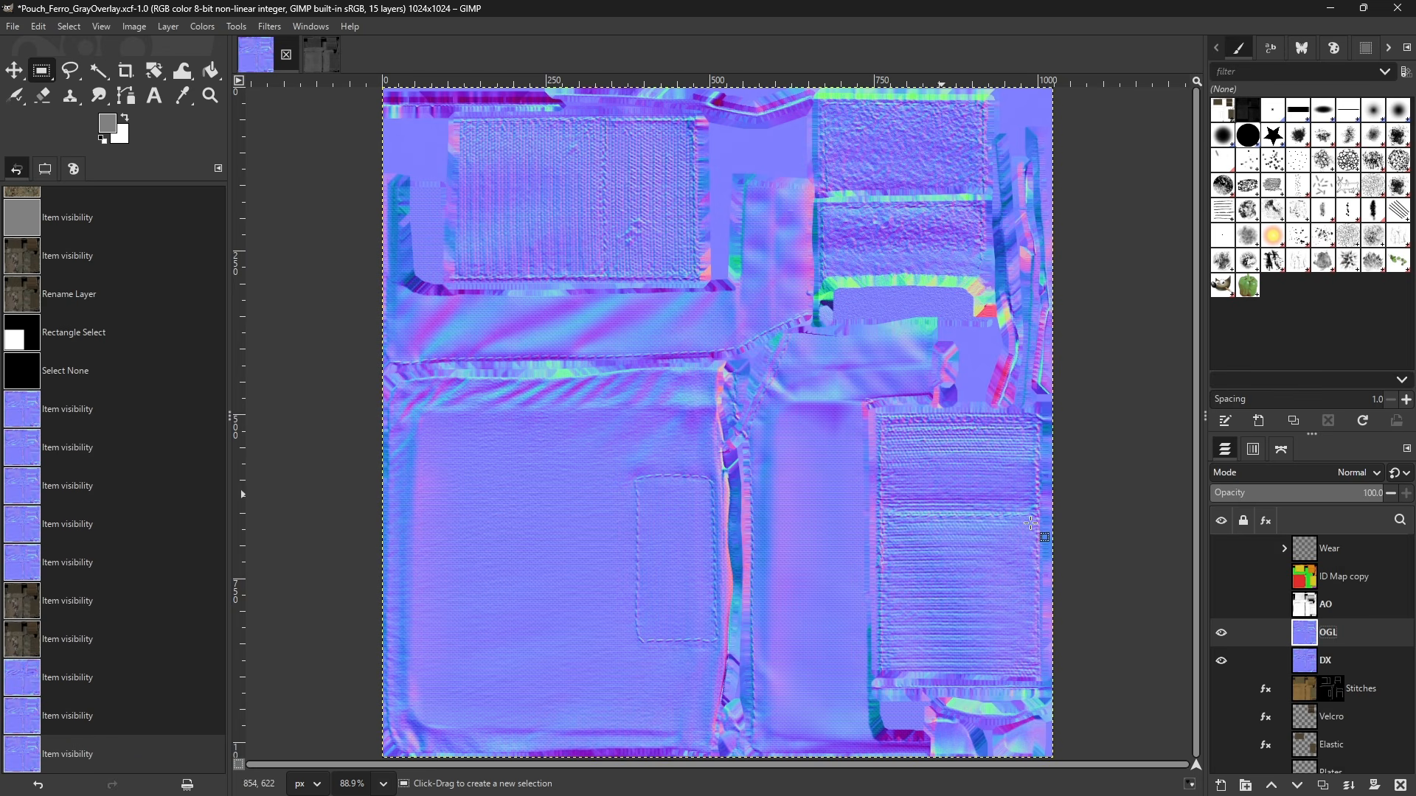
# - Delete the OGL layer, and invert only the green channel of the DX normal map layer
pyautogui.click(1401, 784)
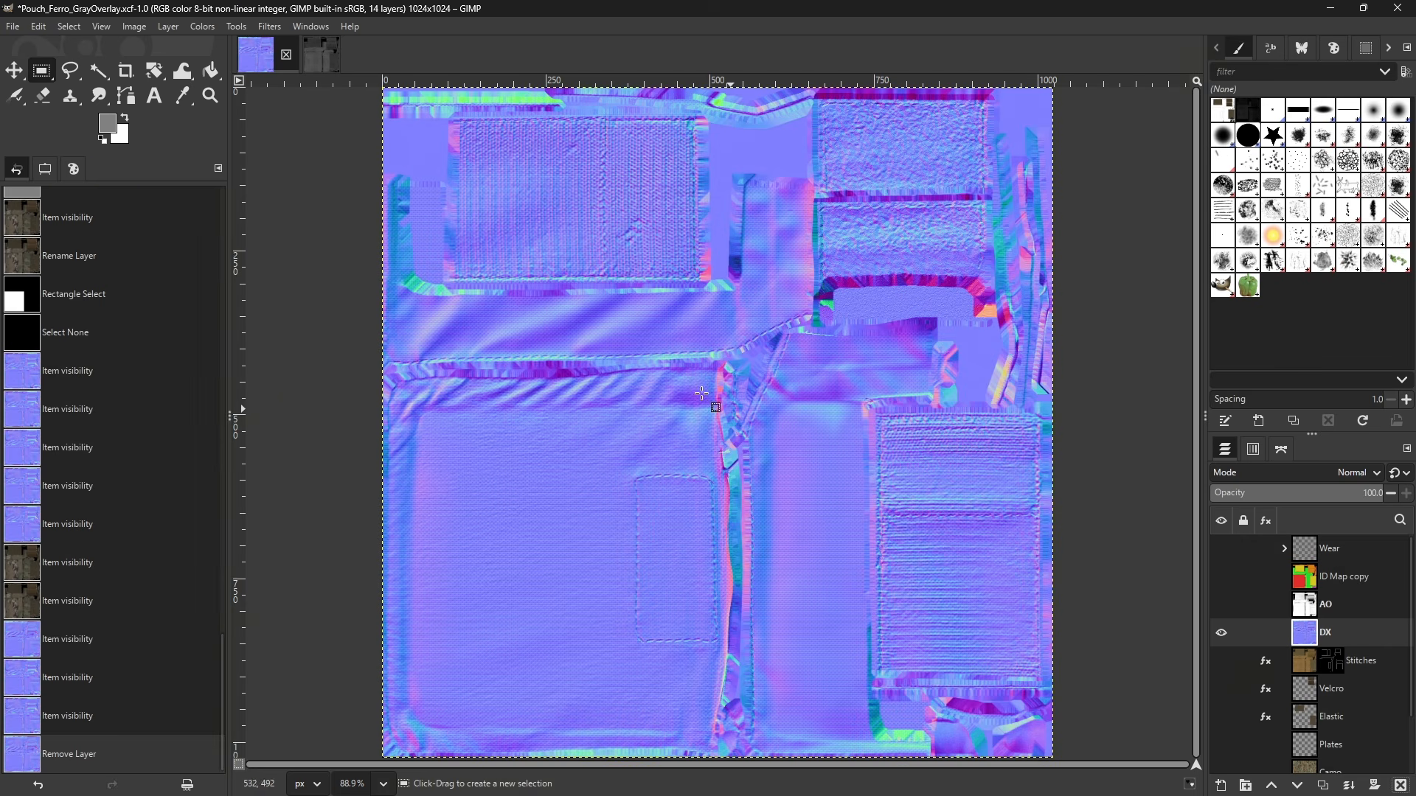
pyautogui.click(1254, 451)
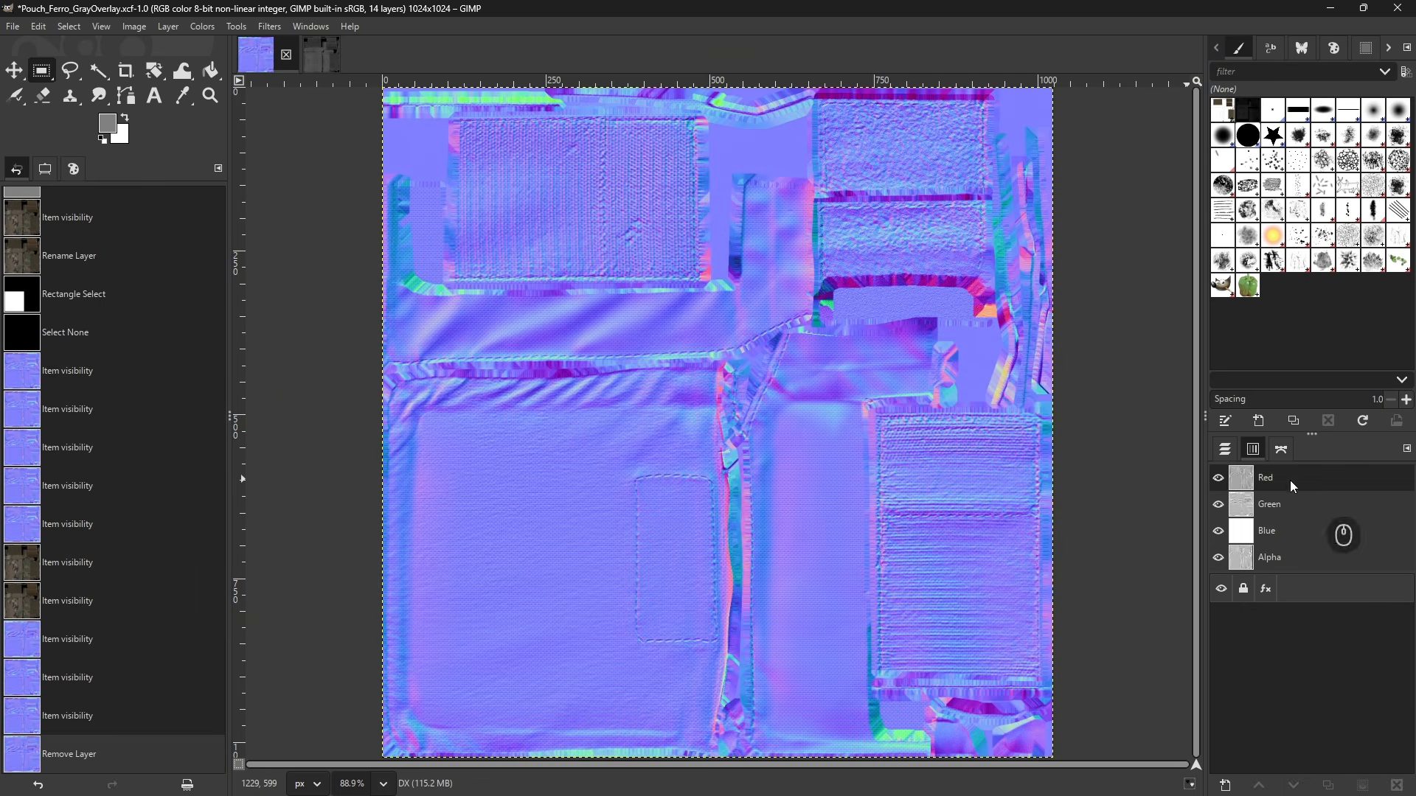
pyautogui.click(1289, 553)
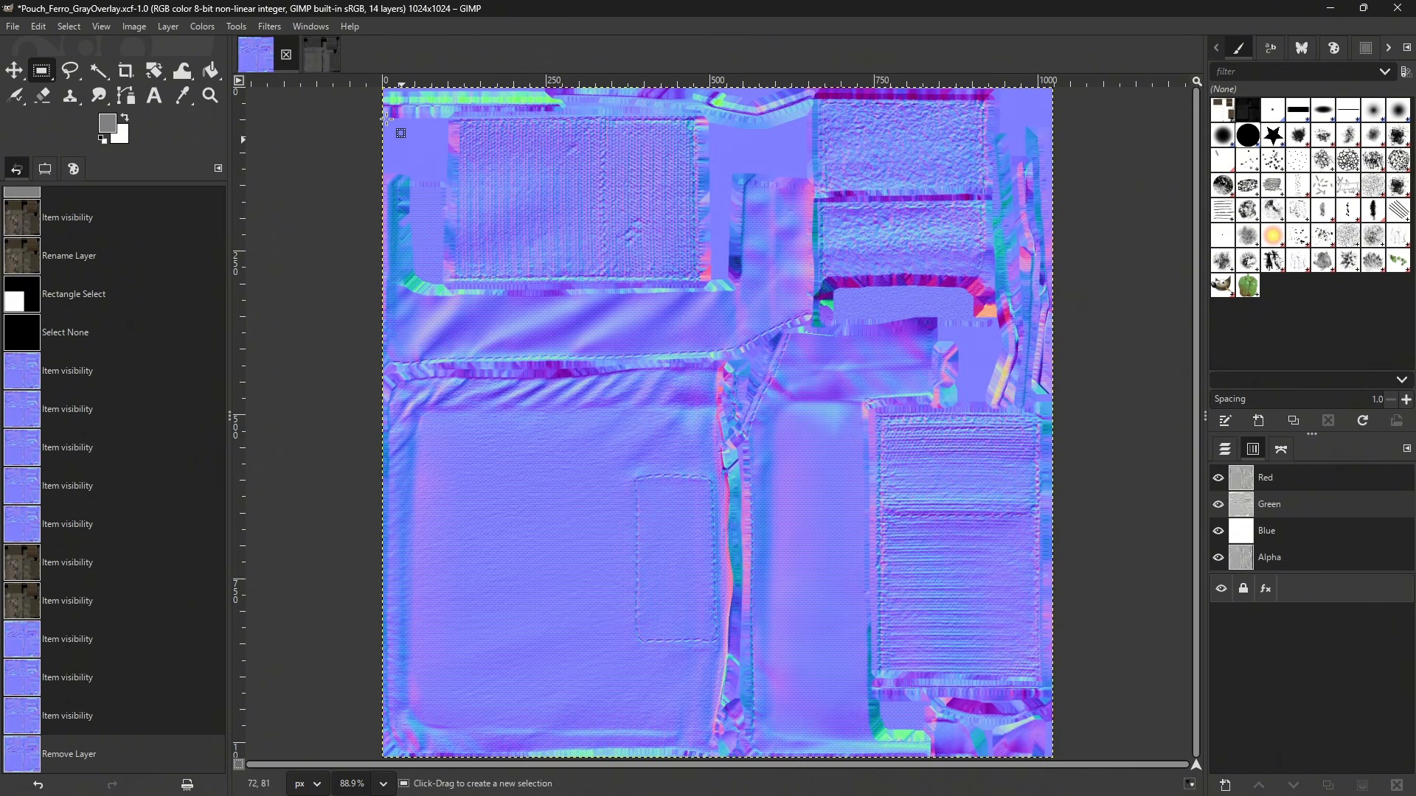
pyautogui.click(197, 28)
pyautogui.click(267, 241)
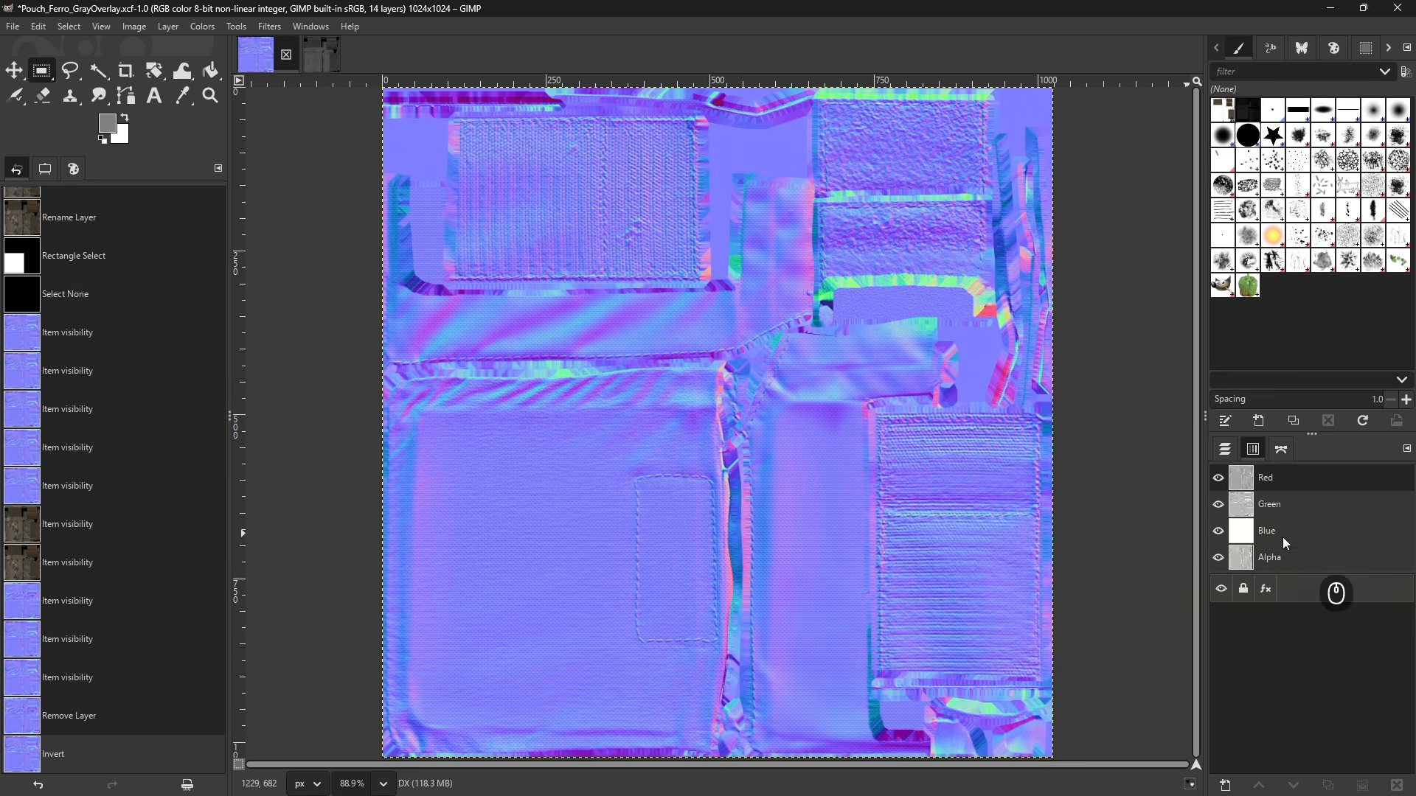
pyautogui.click(1225, 449)
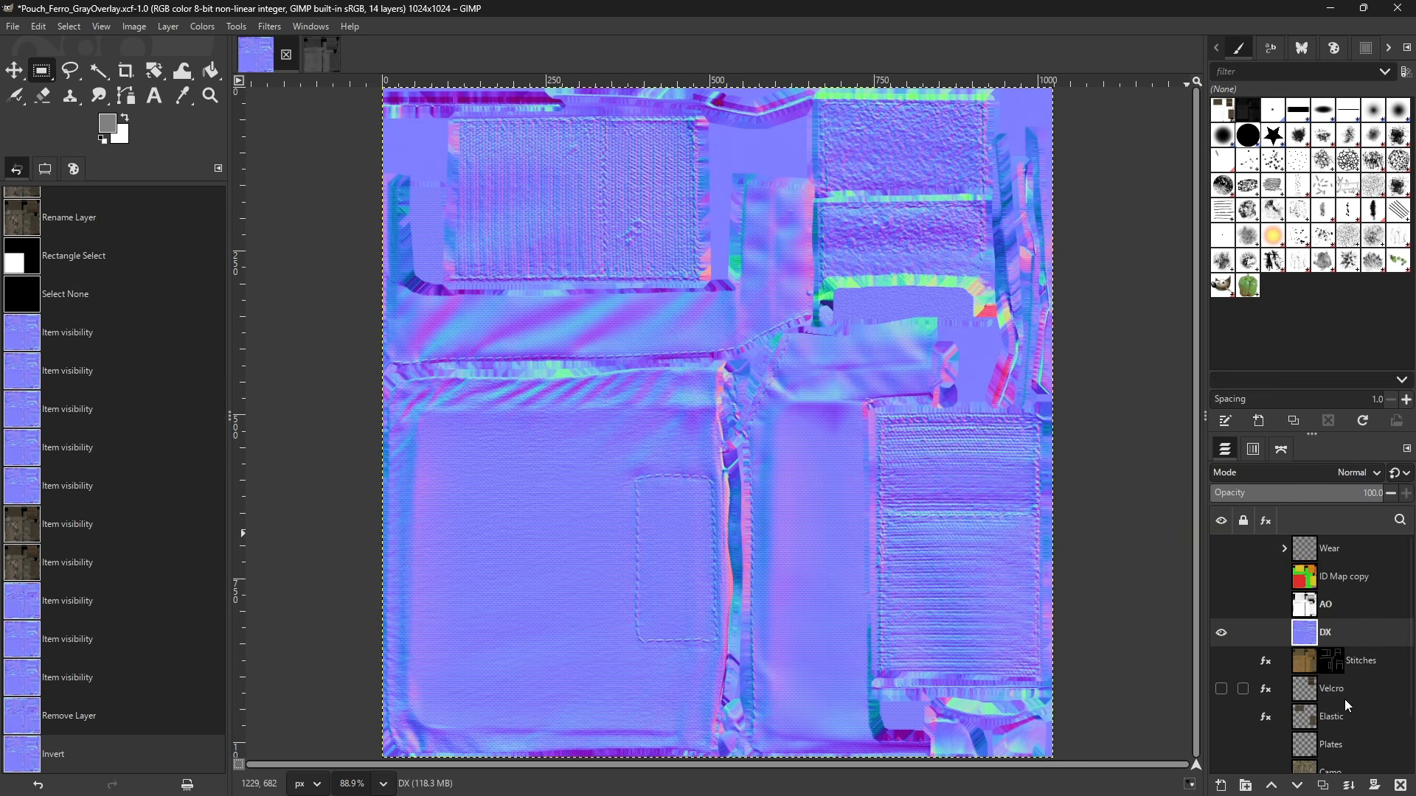
# - View the AO and DX maps in turn on the canvas, then hide both so the OCP texture shows
pyautogui.click(1222, 632)
pyautogui.click(1222, 605)
pyautogui.click(1284, 604)
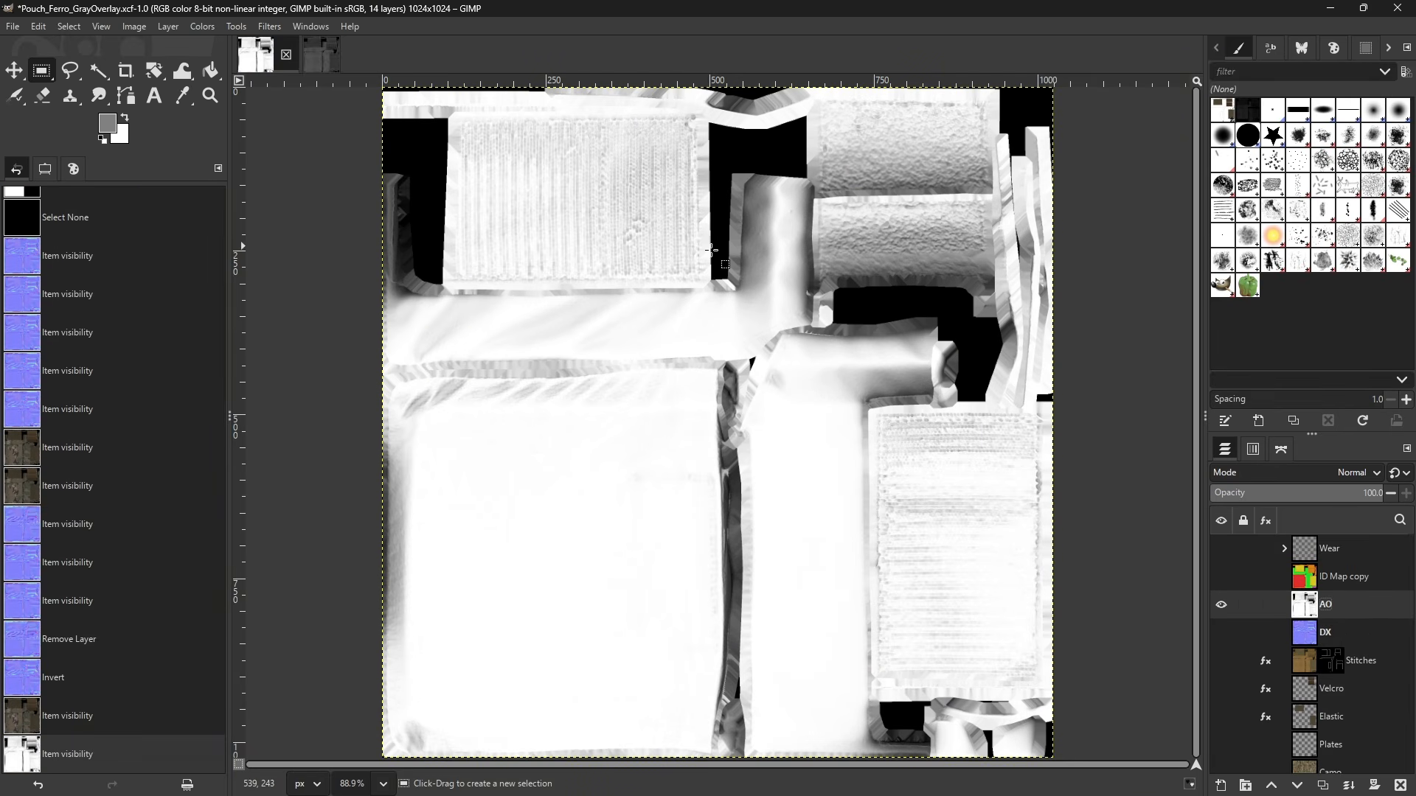
pyautogui.click(1221, 605)
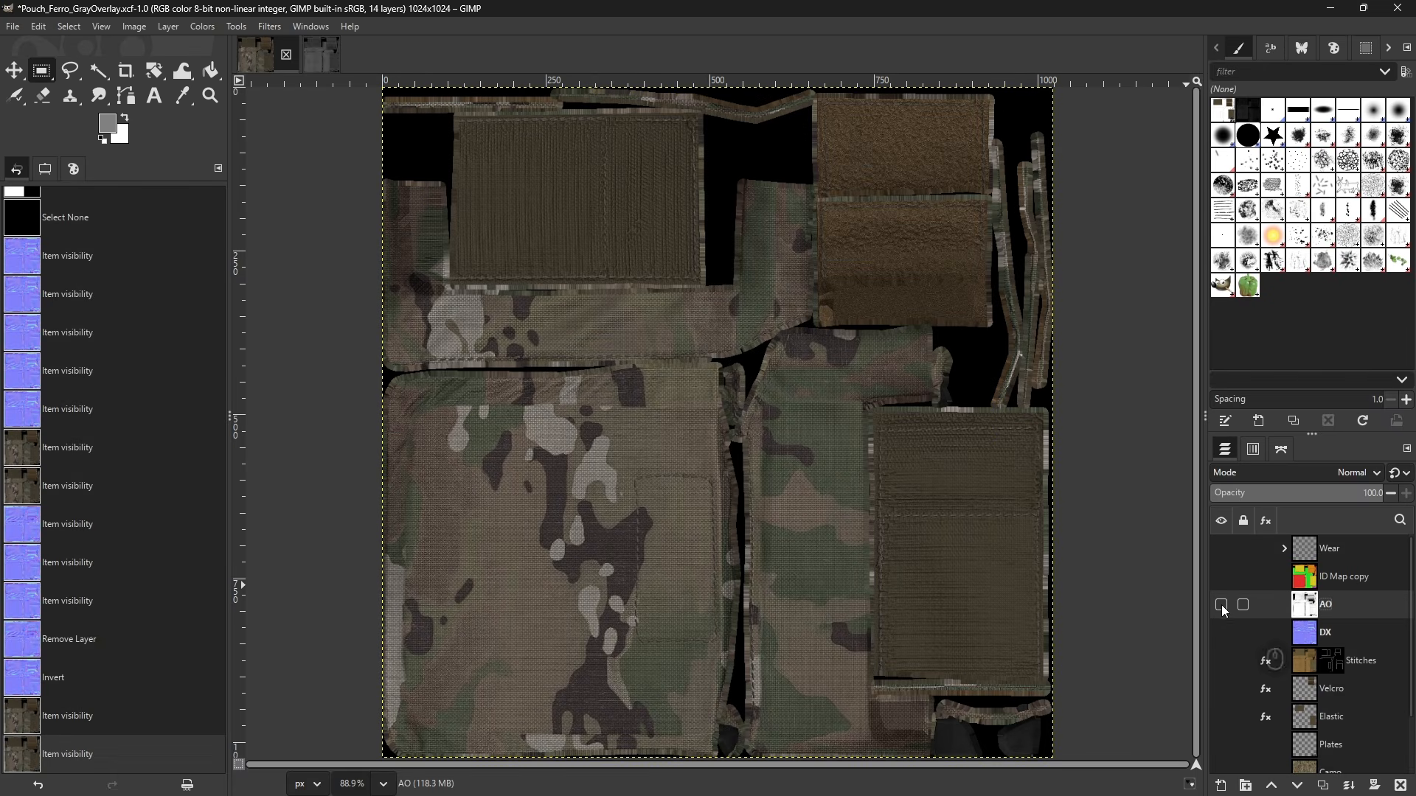
pyautogui.click(1223, 626)
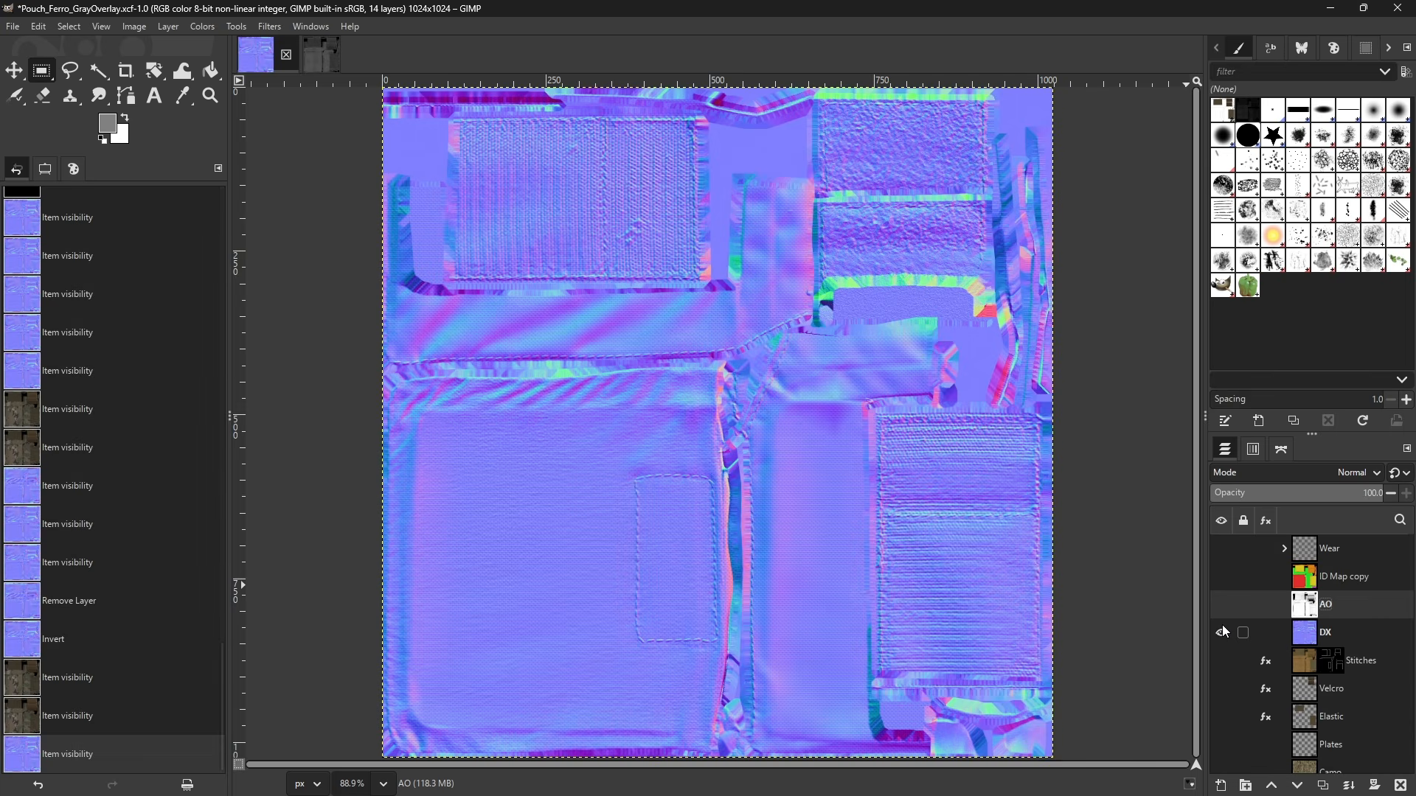
pyautogui.click(1223, 606)
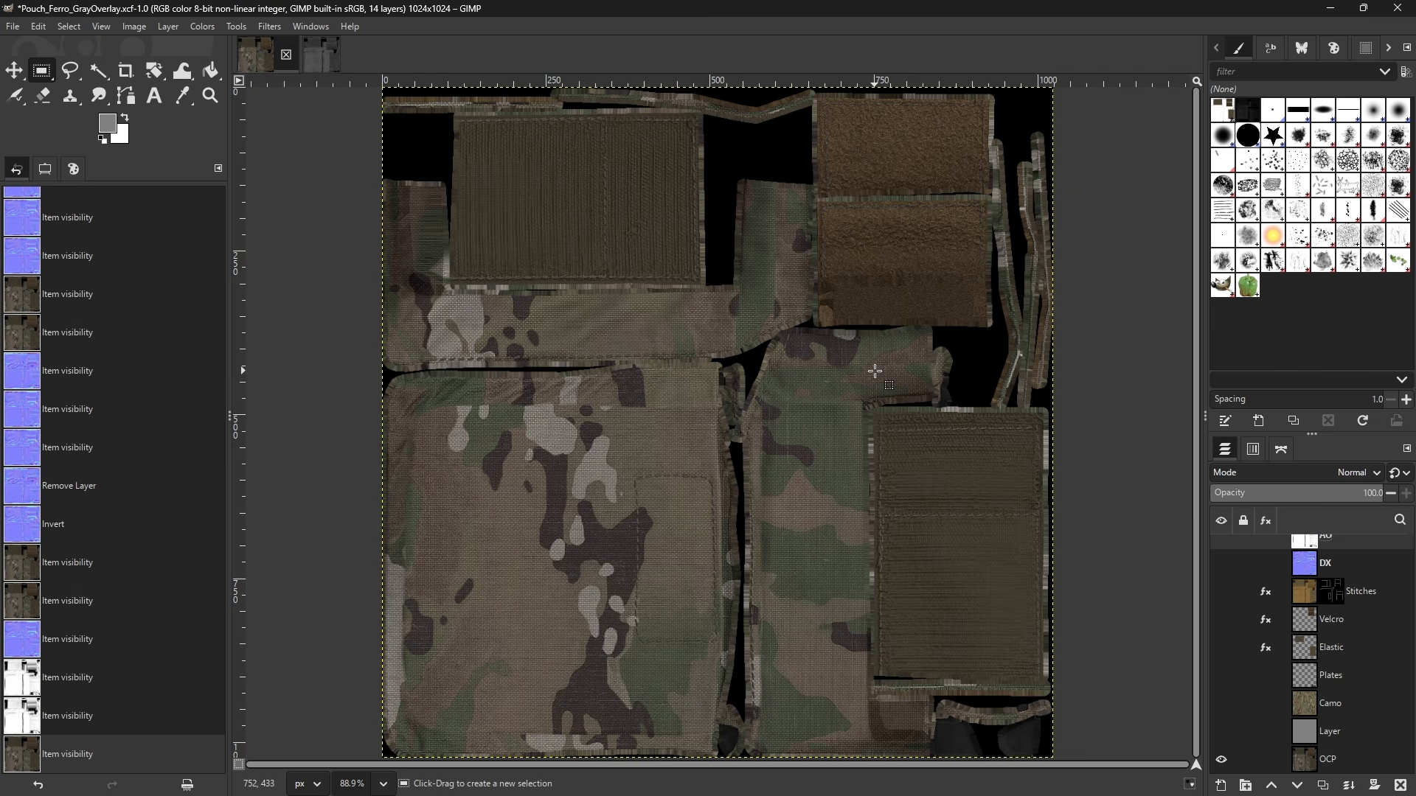
# - Outline the upper panels of the OCP texture with temporary rectangular selections, clearing each one
pyautogui.moveTo(454, 113); pyautogui.dragTo(738, 316)
pyautogui.click(737, 316)
pyautogui.moveTo(818, 109); pyautogui.dragTo(1037, 411)
pyautogui.click(1037, 411)
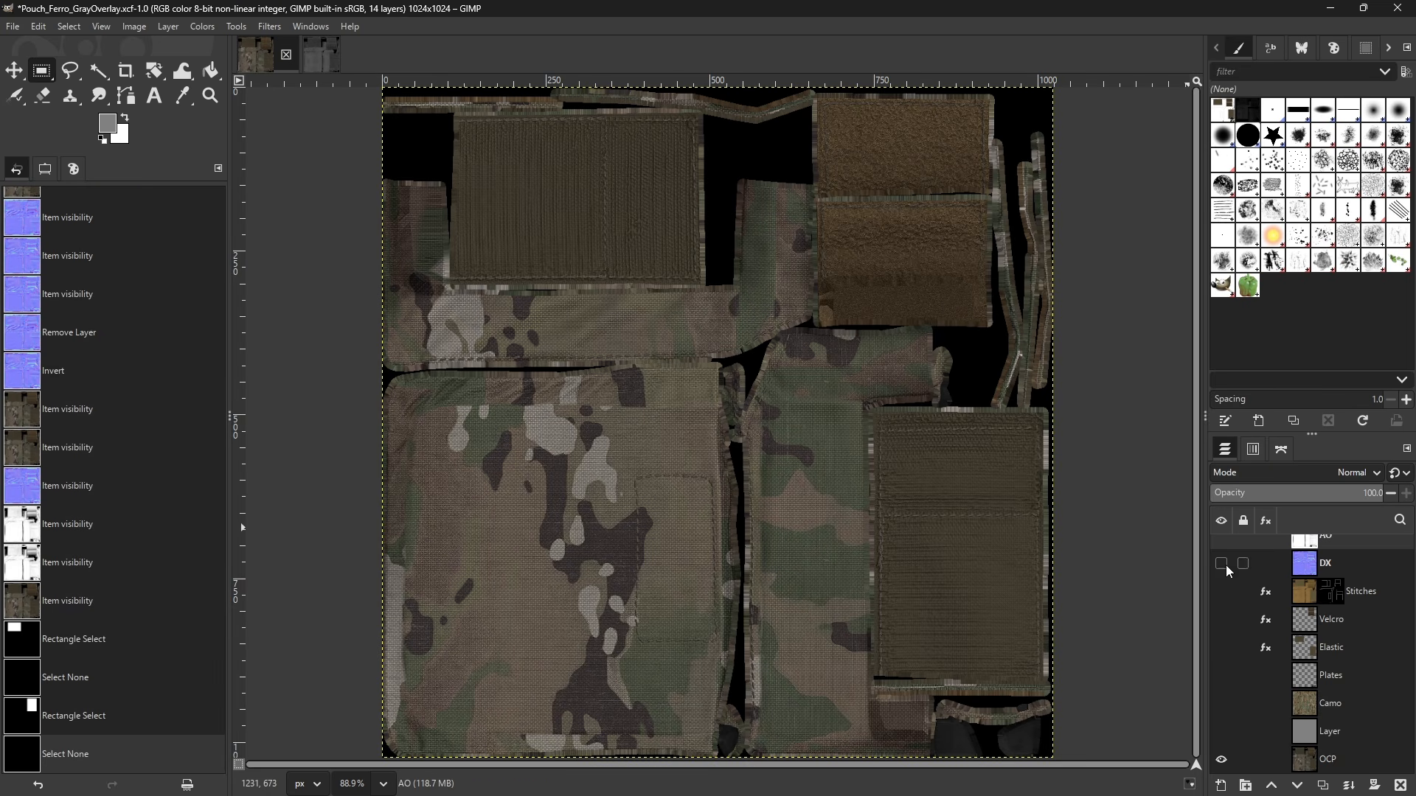
# - Show and activate the gray layer above OCP, and set the background color to a neutral gray with an HSV value of 50
pyautogui.click(1221, 732)
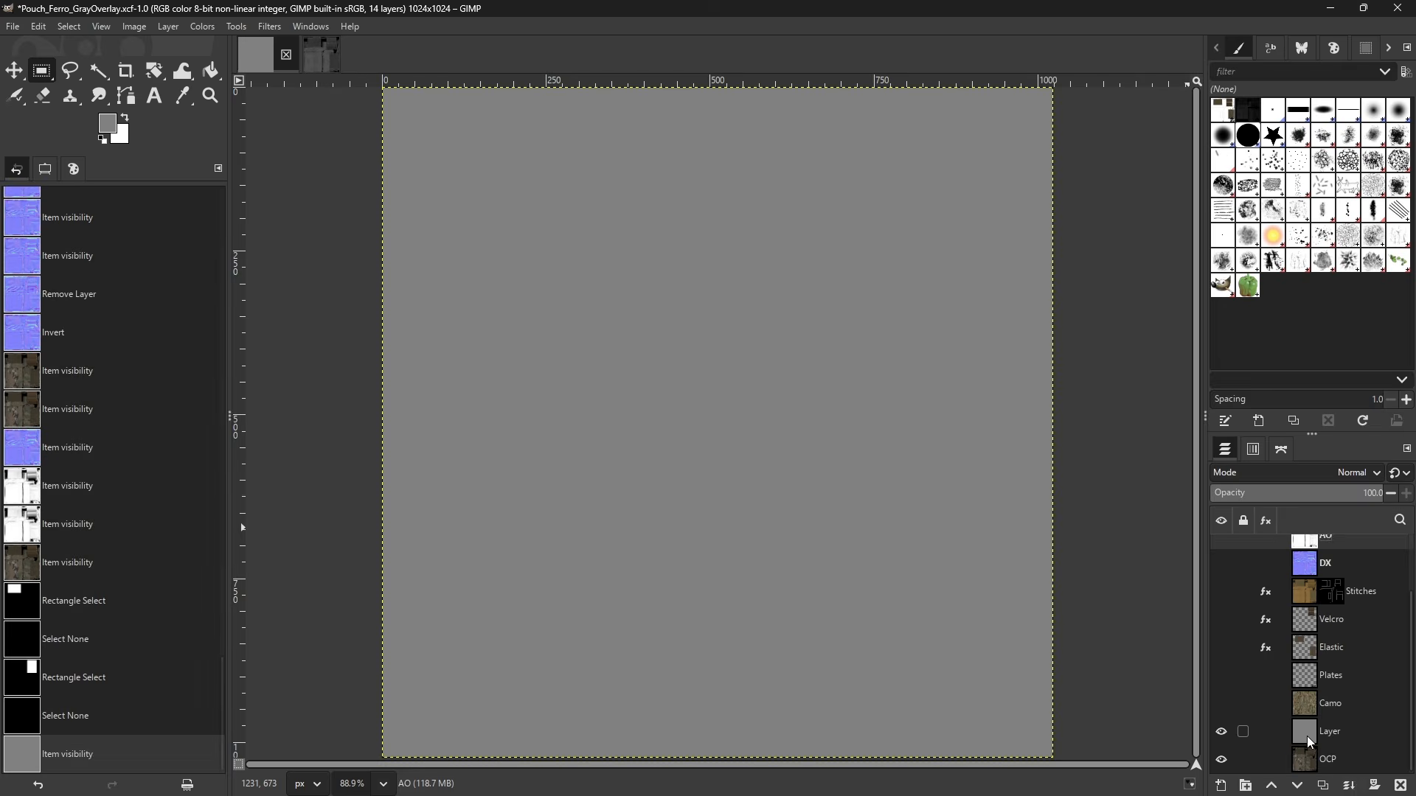
pyautogui.click(1307, 736)
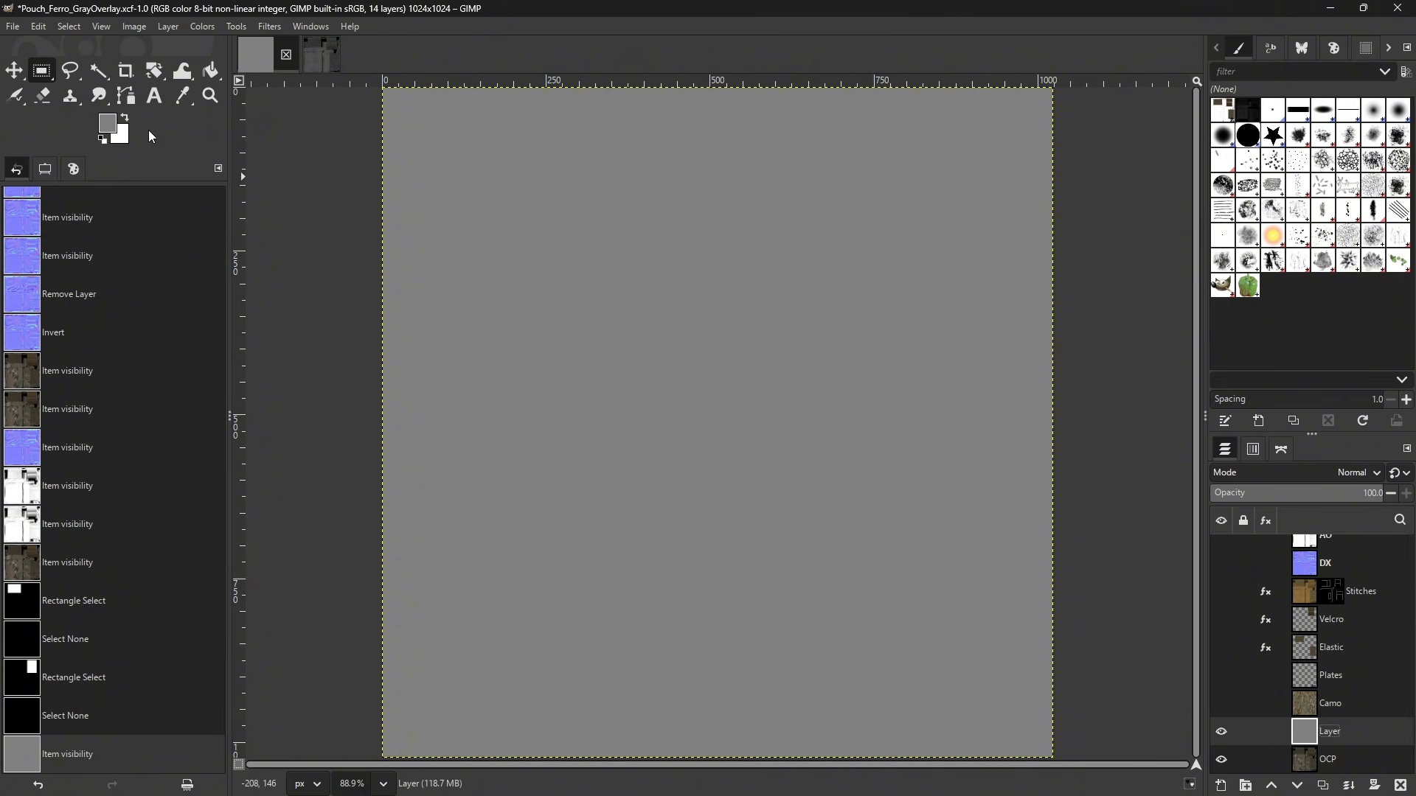
pyautogui.click(121, 134)
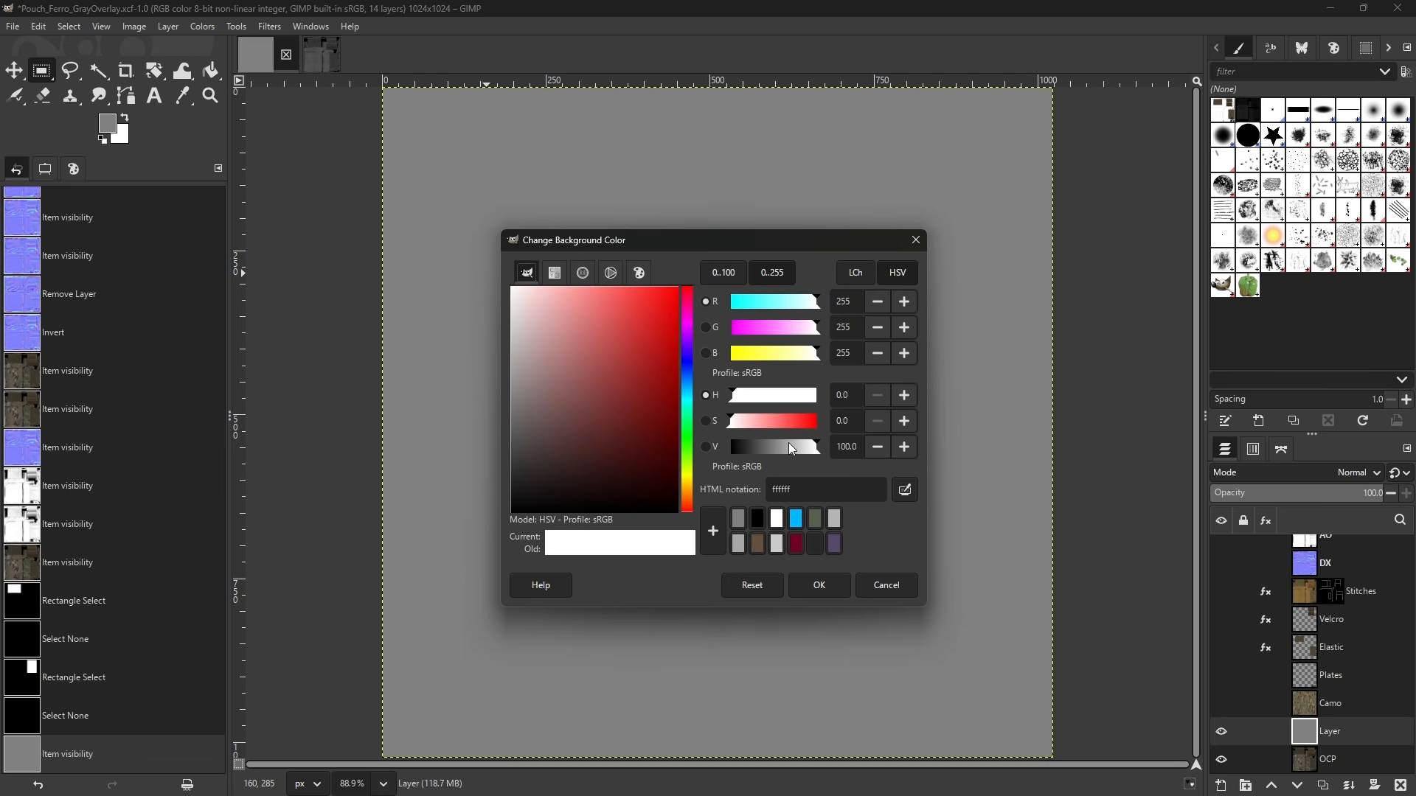
pyautogui.moveTo(784, 450); pyautogui.dragTo(773, 450)
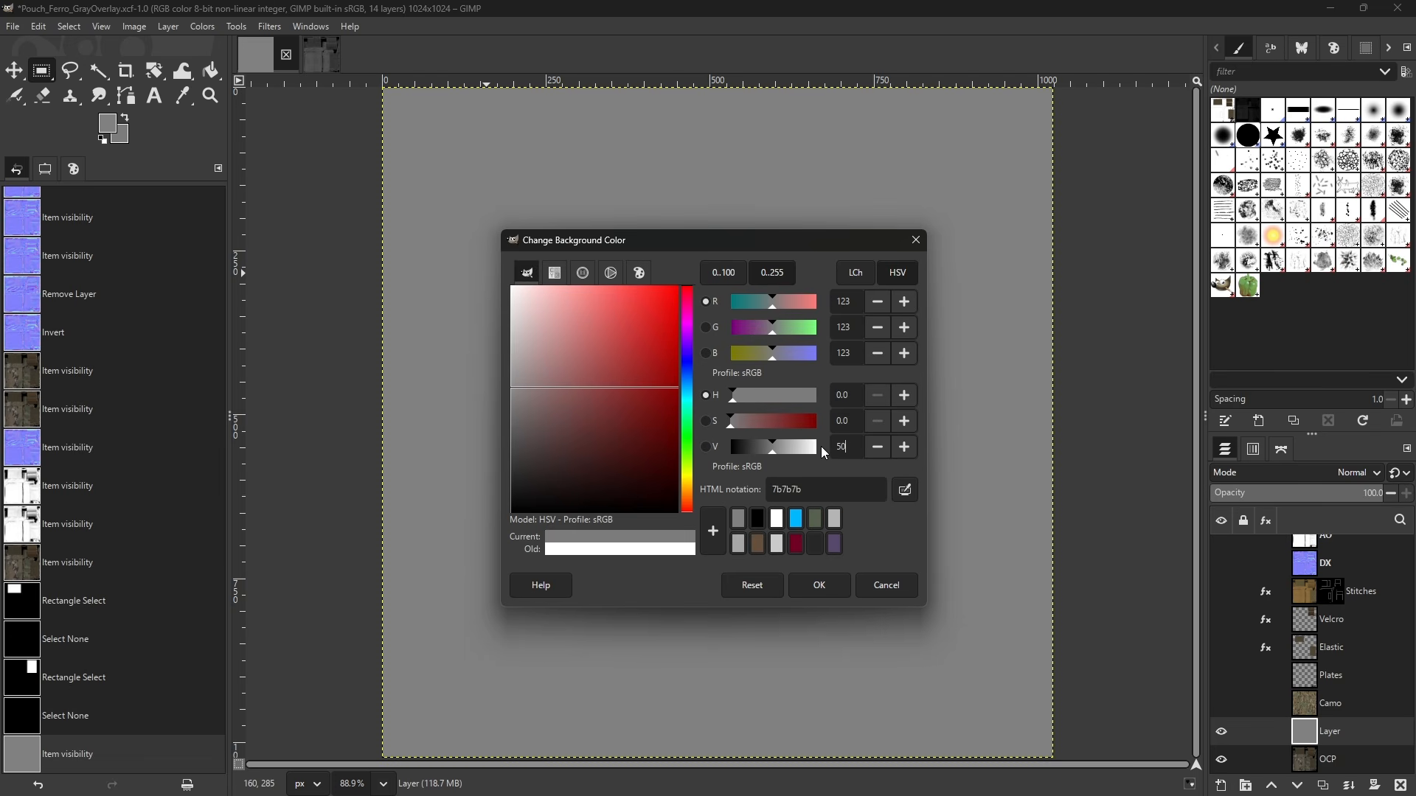
pyautogui.write('50')
pyautogui.press('Return')
pyautogui.click(817, 586)
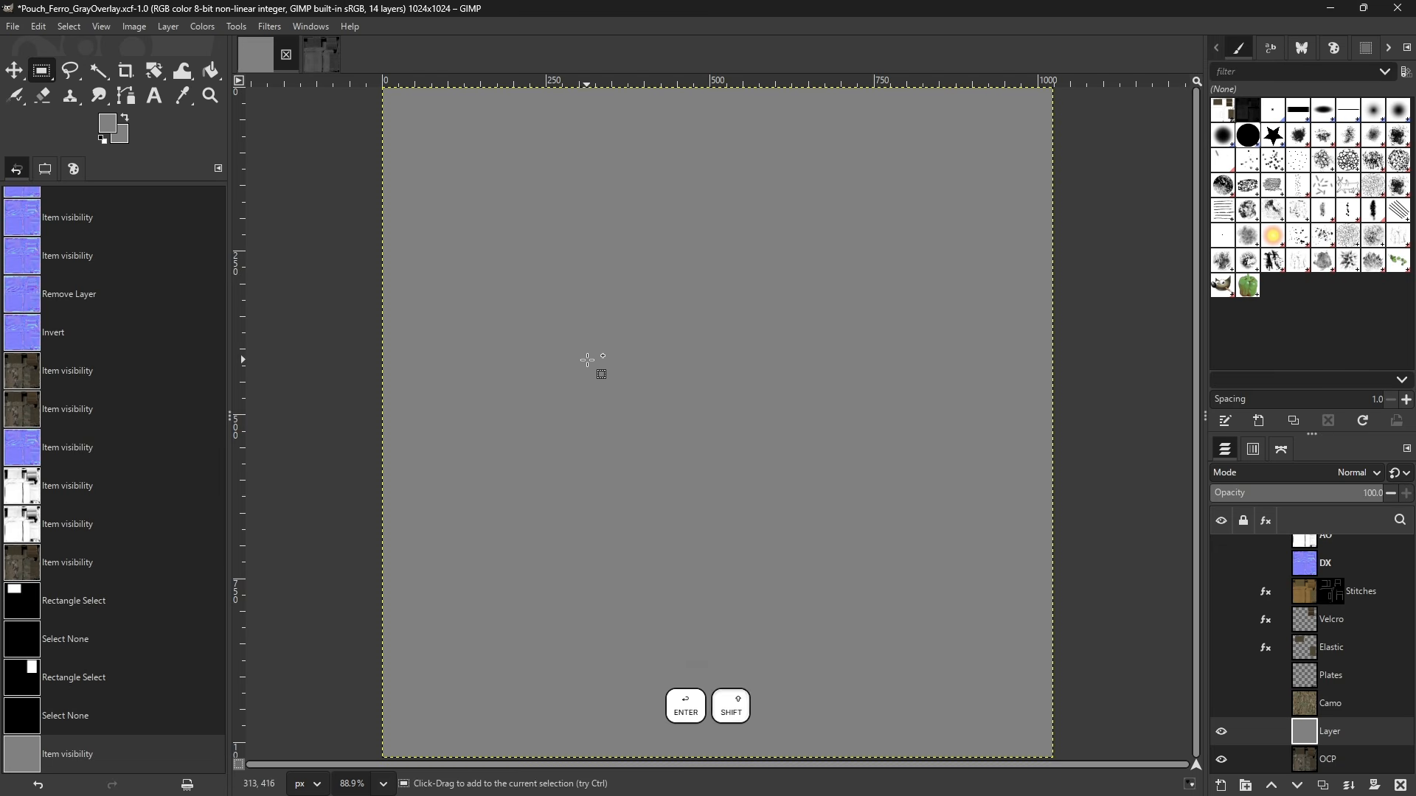
# - Bucket-fill the gray layer with the foreground gray, reset the colors to default black and white, and switch back to Rectangle Select
pyautogui.hotkey('shift', 'b')
pyautogui.click(730, 507)
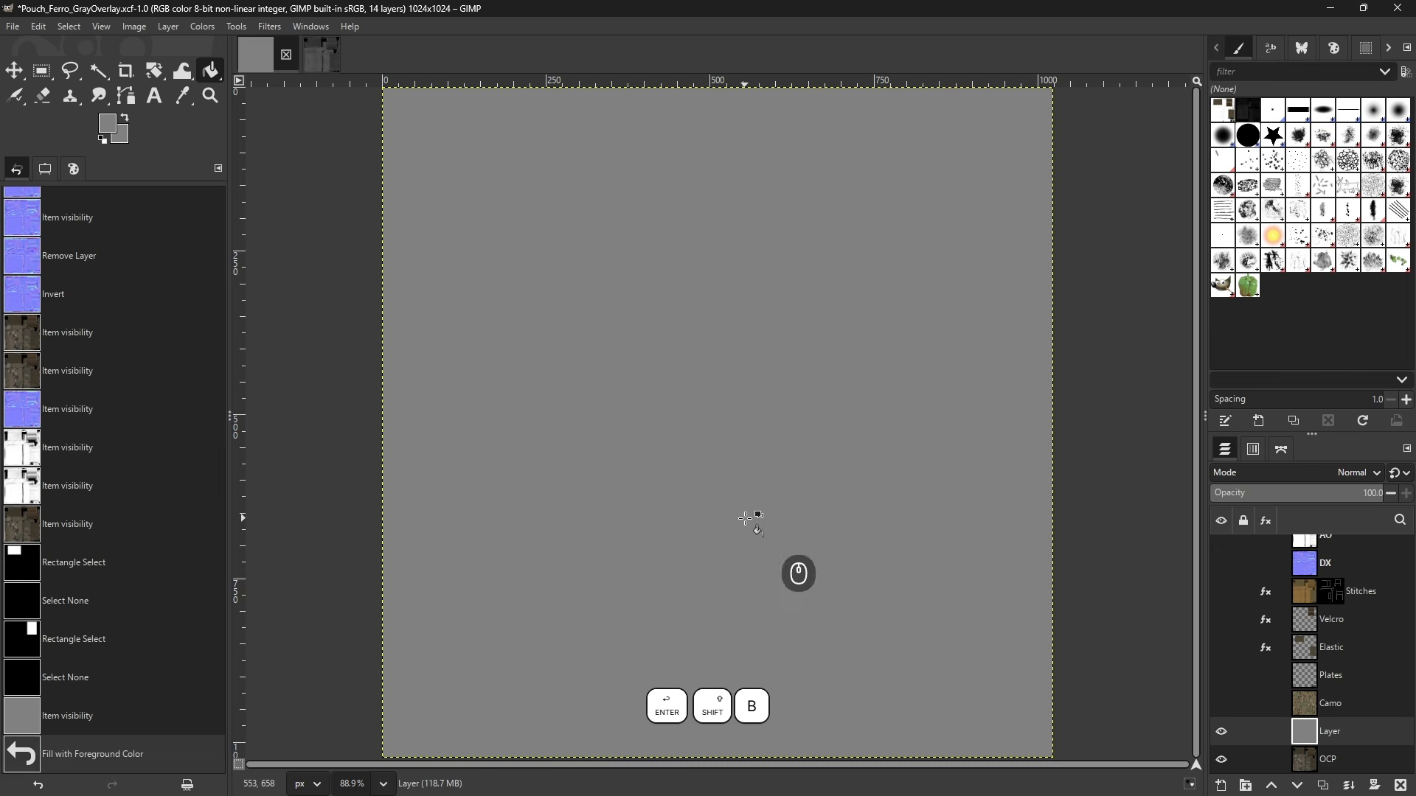
pyautogui.click(107, 136)
pyautogui.click(885, 584)
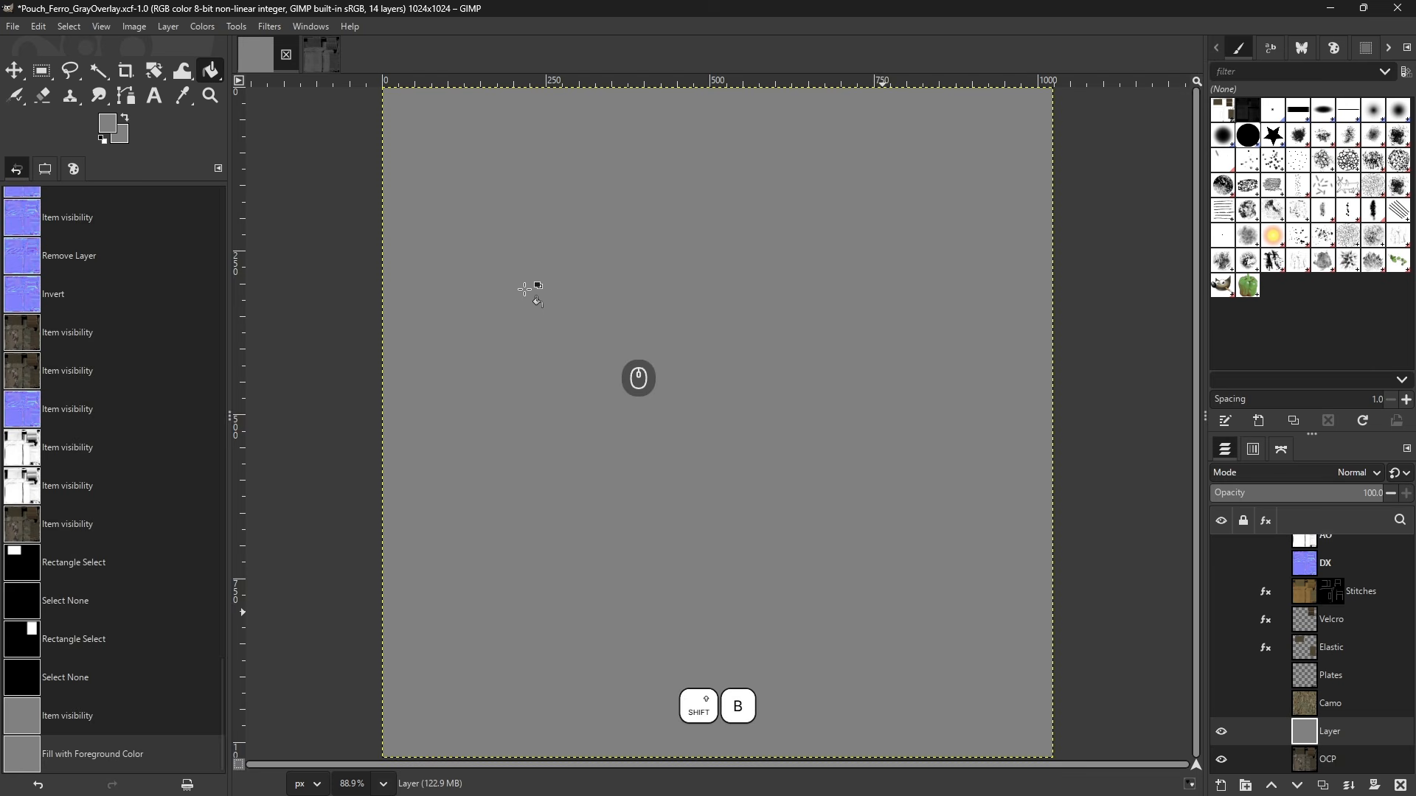
pyautogui.click(104, 140)
pyautogui.press('r')
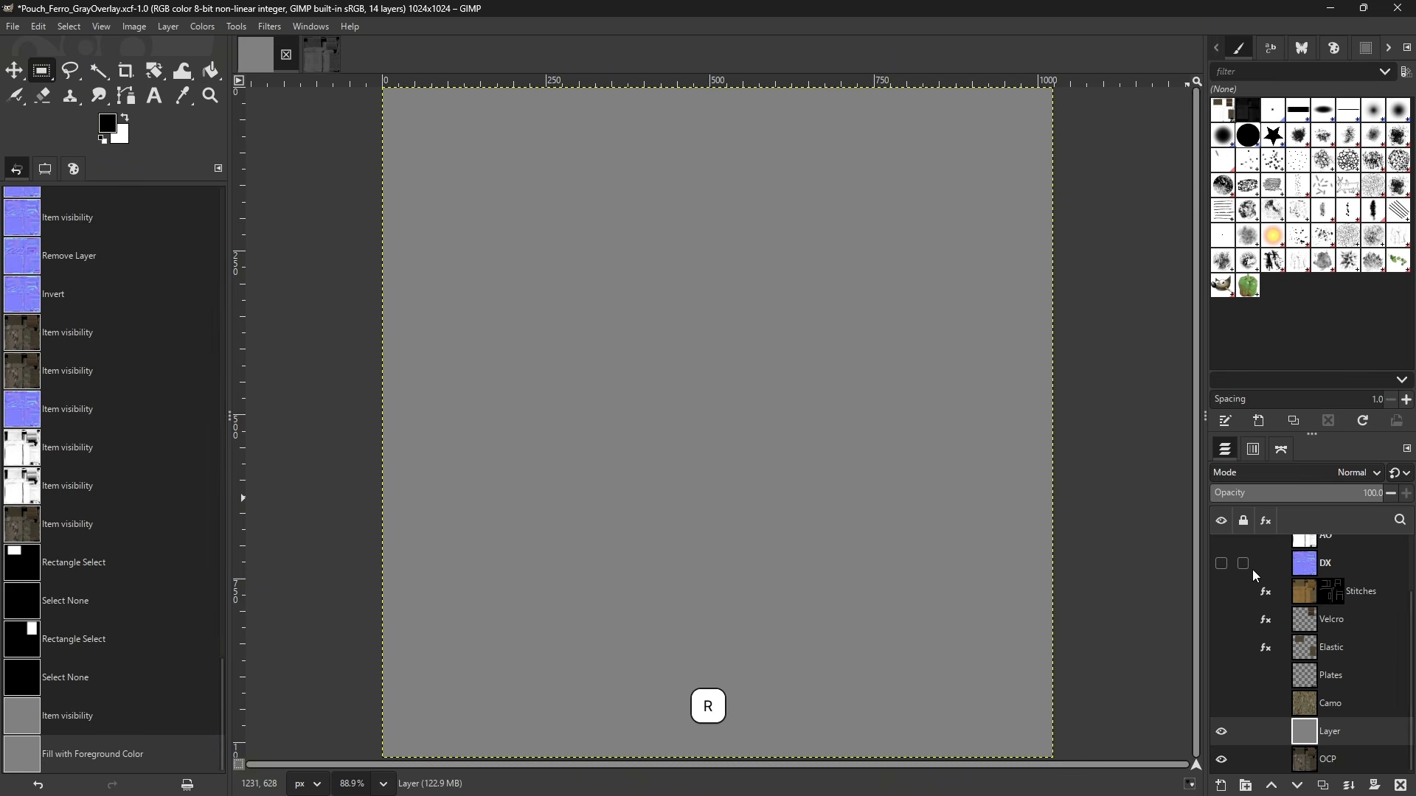
# - Show the DX normal map layer and turn it grayscale with Desaturate
pyautogui.click(1221, 564)
pyautogui.click(236, 26)
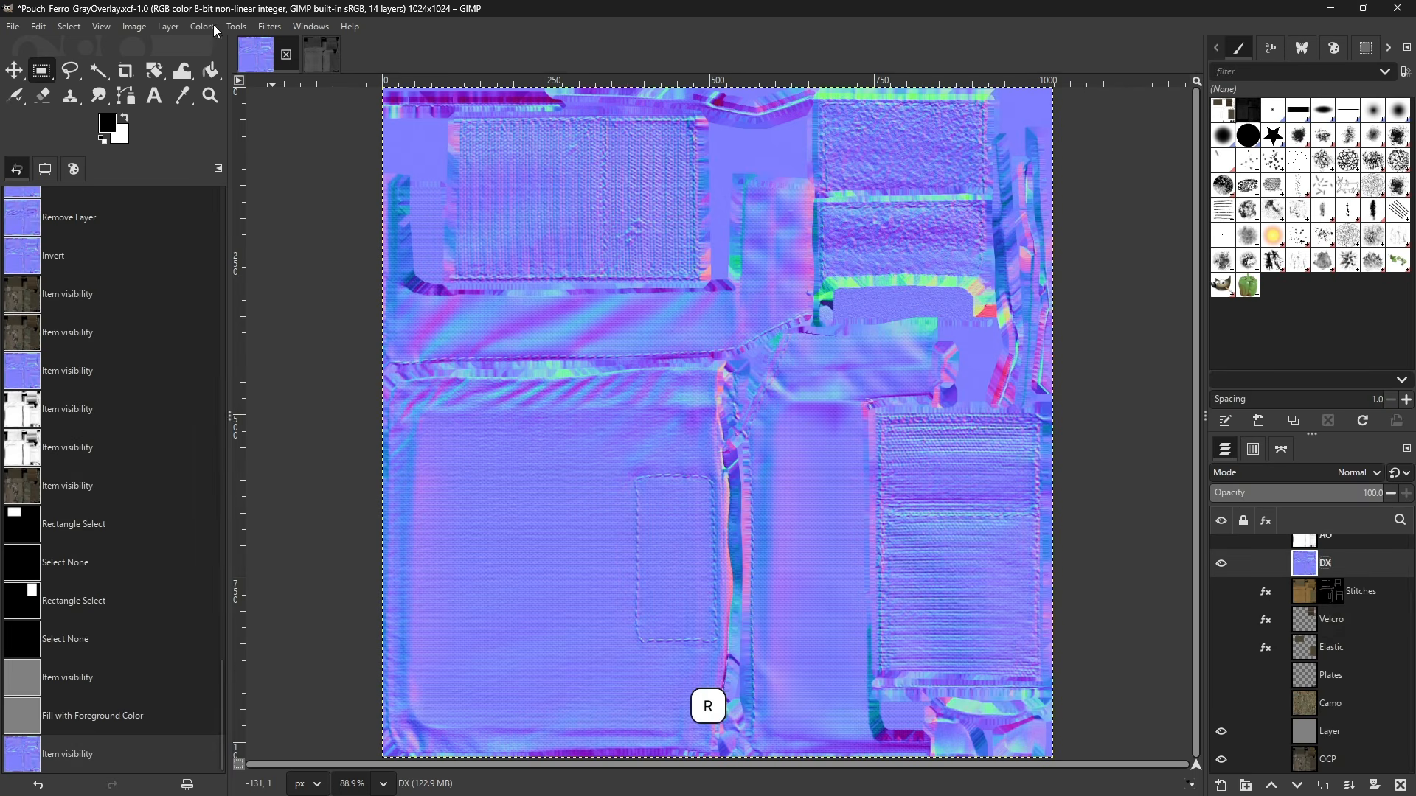
pyautogui.moveTo(202, 26)
pyautogui.moveTo(237, 326)
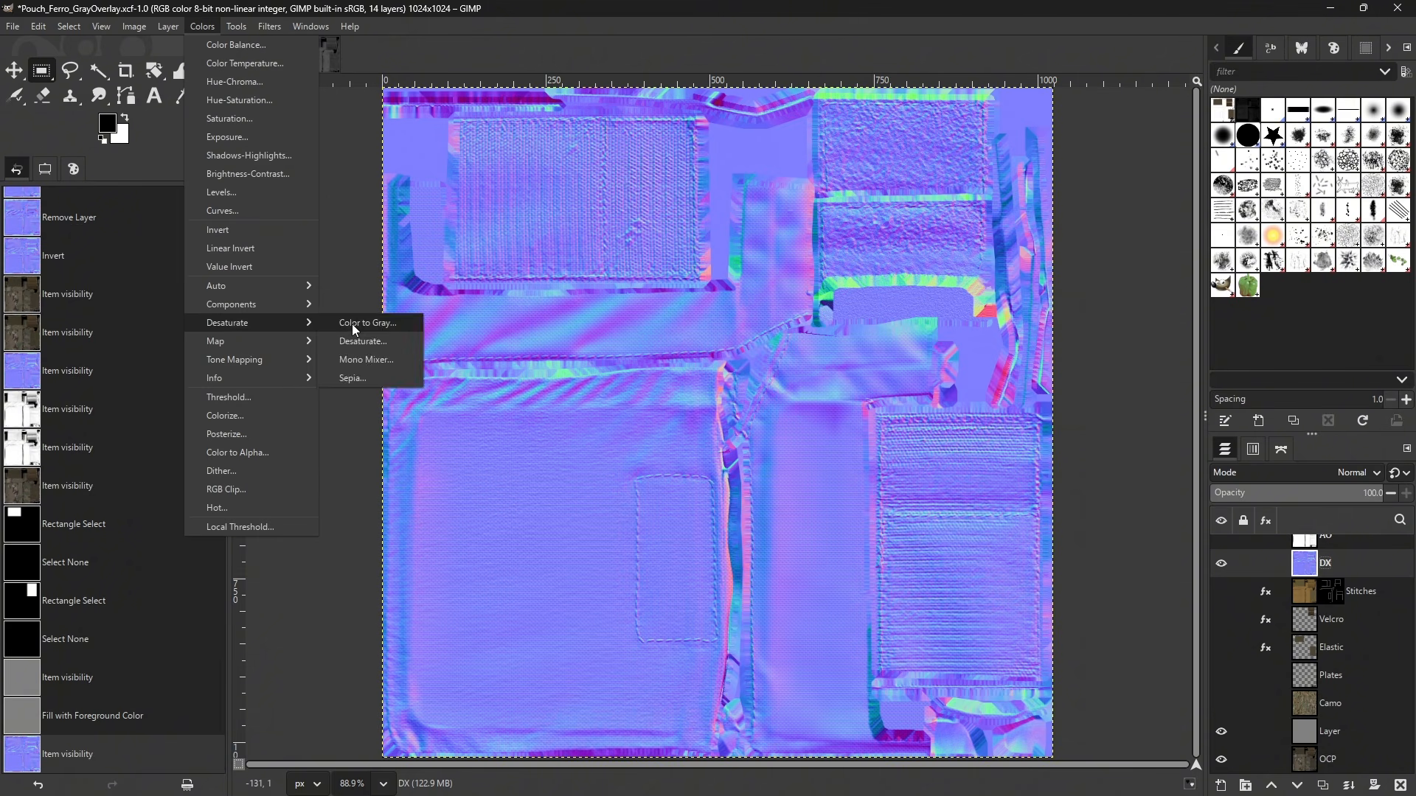
pyautogui.click(350, 339)
pyautogui.click(1164, 278)
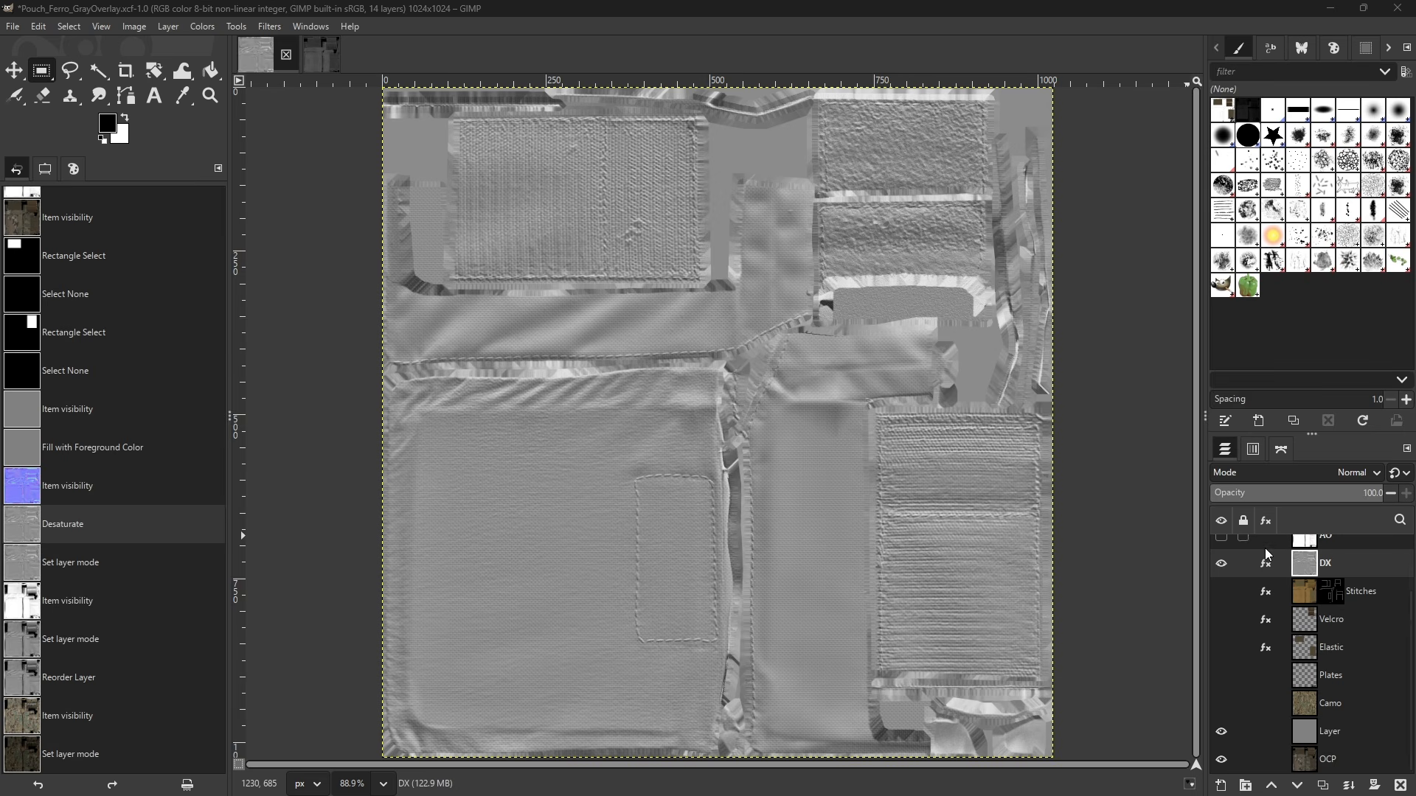
# - Place the DX layer directly above the gray layer and set its blend mode to Multiply
pyautogui.moveTo(1308, 562); pyautogui.dragTo(1309, 736)
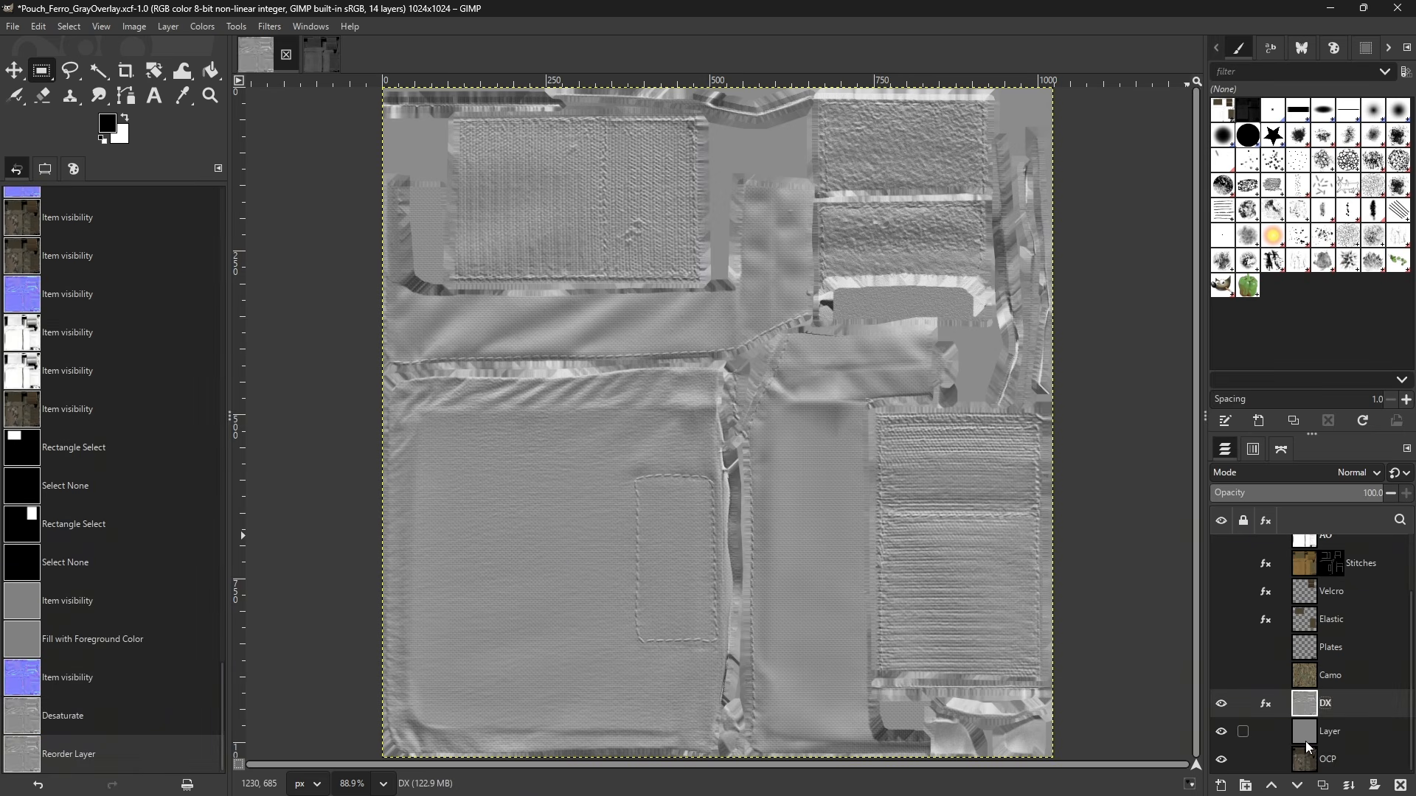
pyautogui.click(1319, 471)
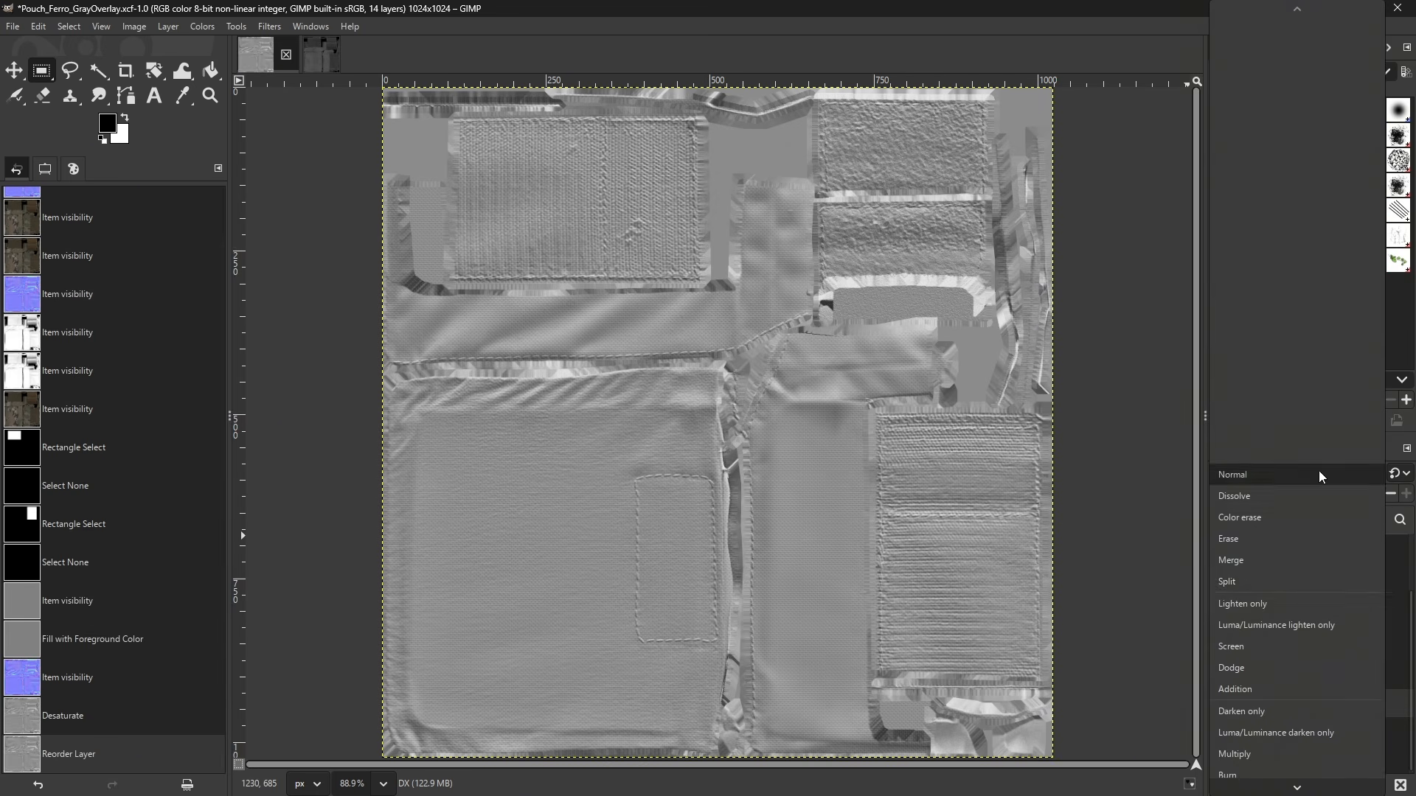
pyautogui.scroll(-3, 1284, 646)
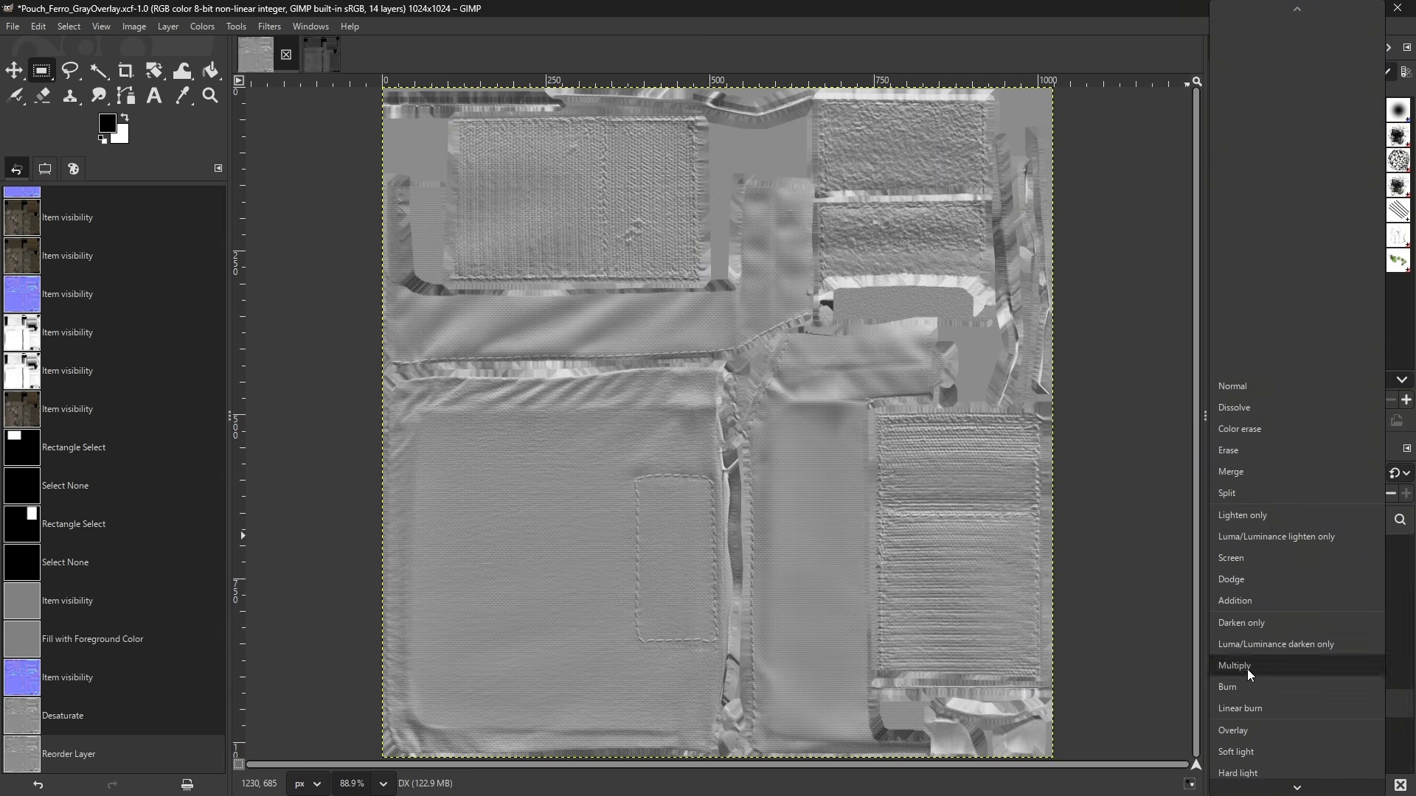
pyautogui.click(1247, 668)
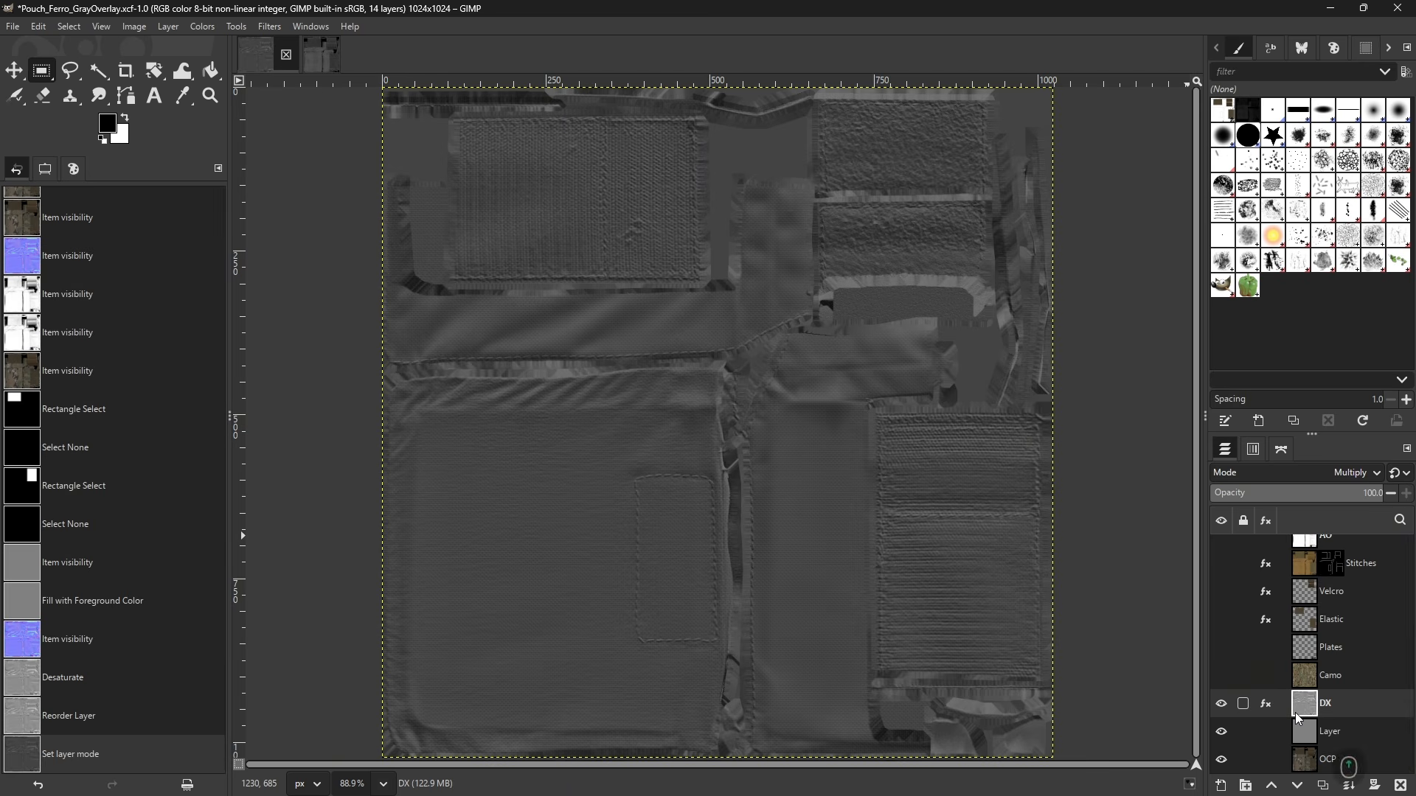
# - Show the AO layer and set its blend mode to Multiply
pyautogui.scroll(2, 1298, 663)
pyautogui.click(1309, 609)
pyautogui.click(1222, 606)
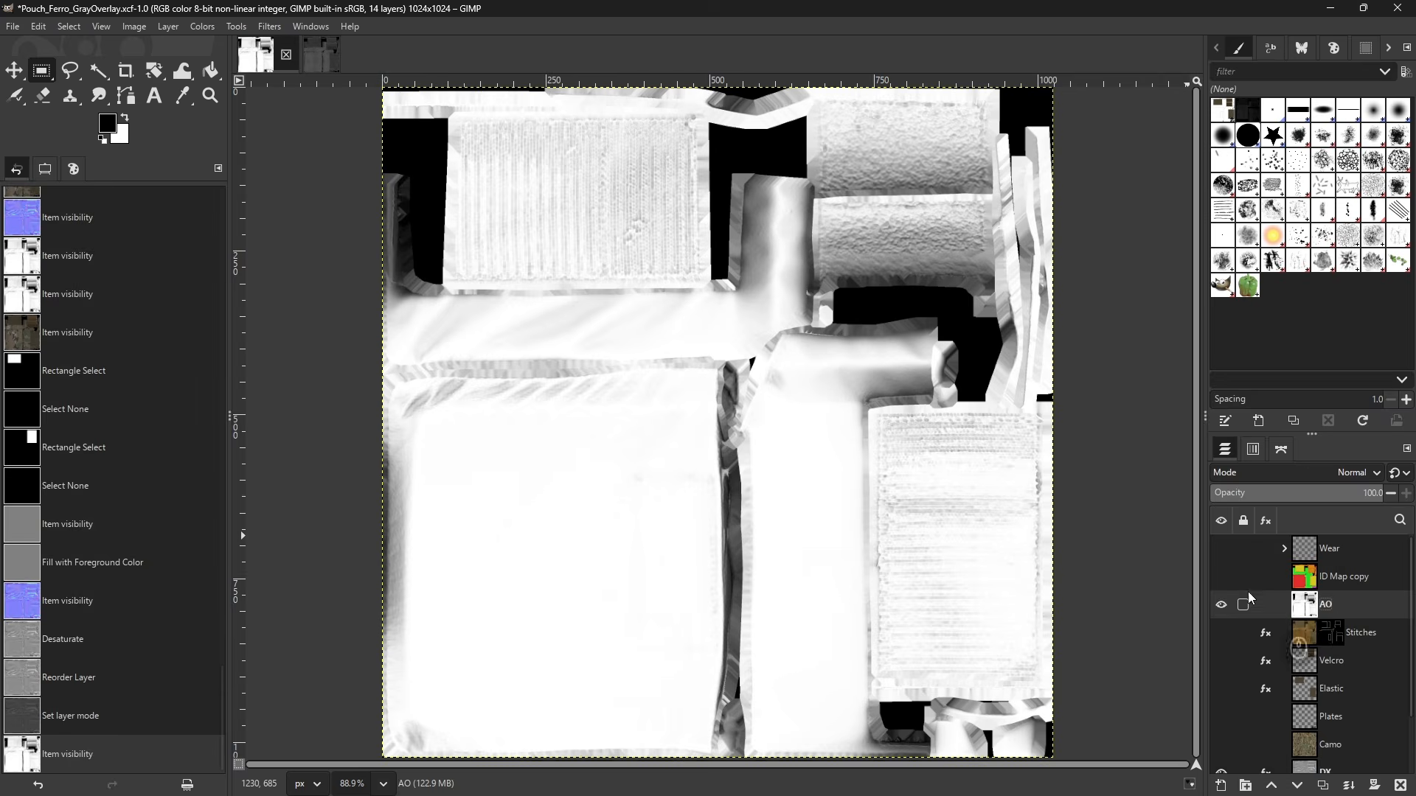
pyautogui.click(1320, 465)
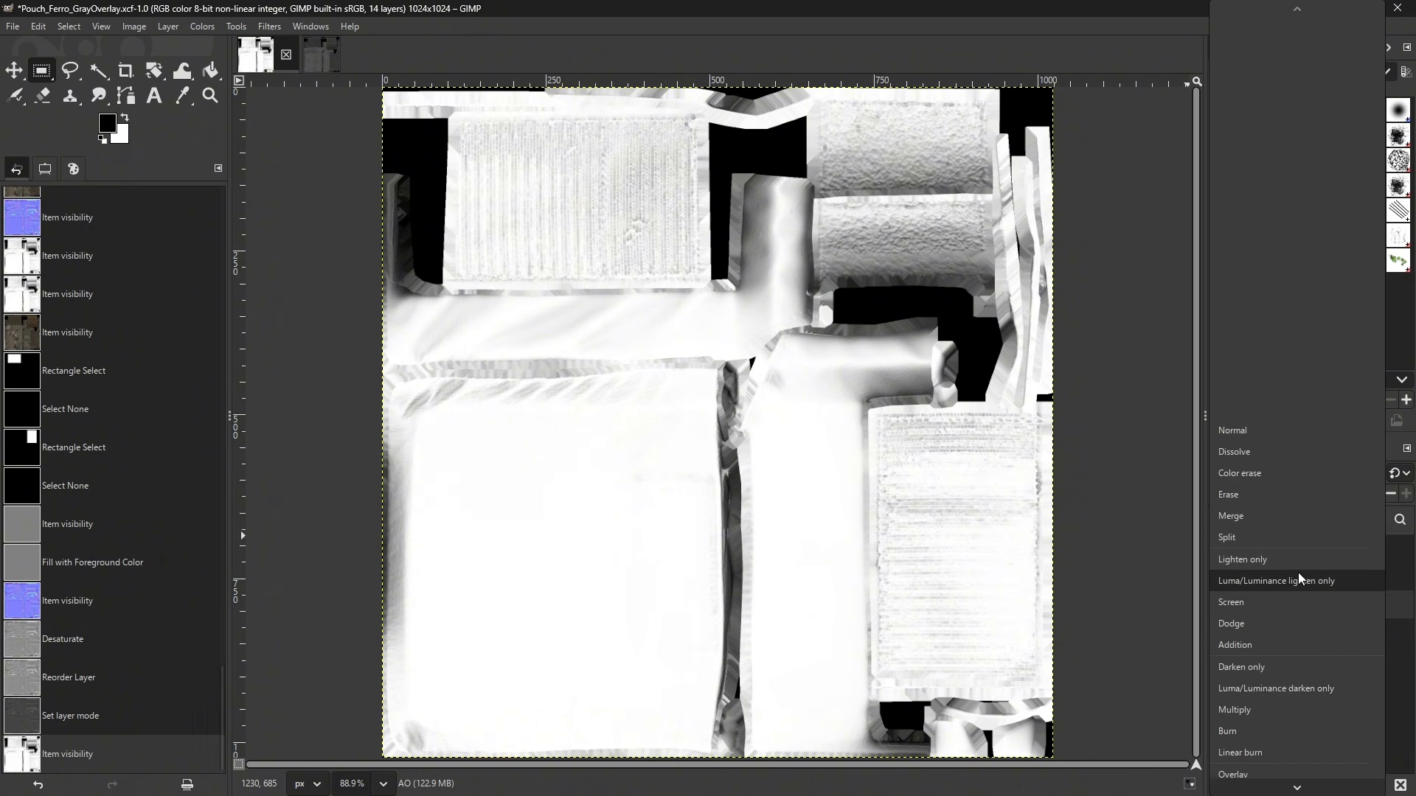
pyautogui.click(1262, 670)
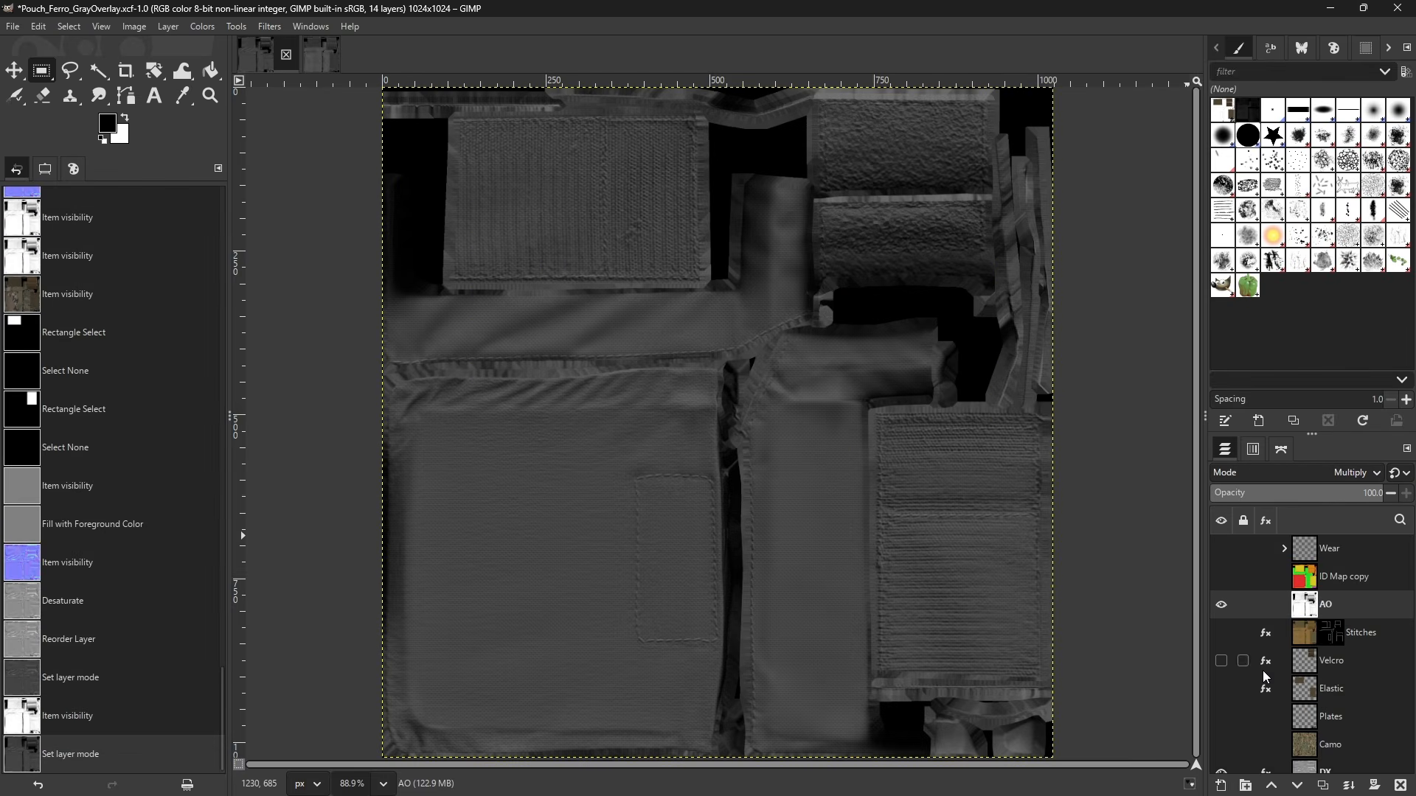
# - Toggle the AO and DX layers off and on to compare their shading effect on the gray base
pyautogui.click(1222, 605)
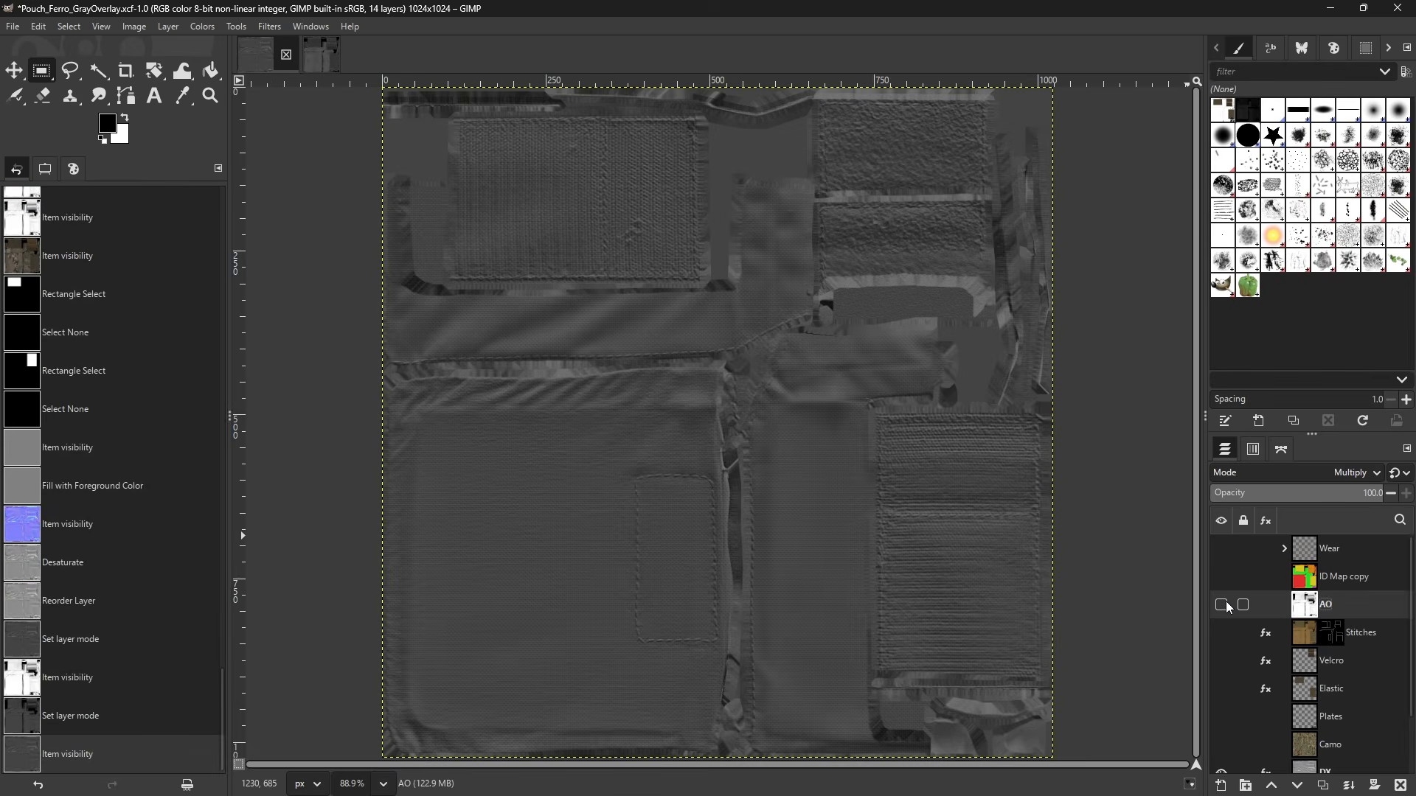
pyautogui.click(1222, 605)
pyautogui.click(1222, 605)
pyautogui.click(1222, 606)
pyautogui.scroll(-2, 1232, 649)
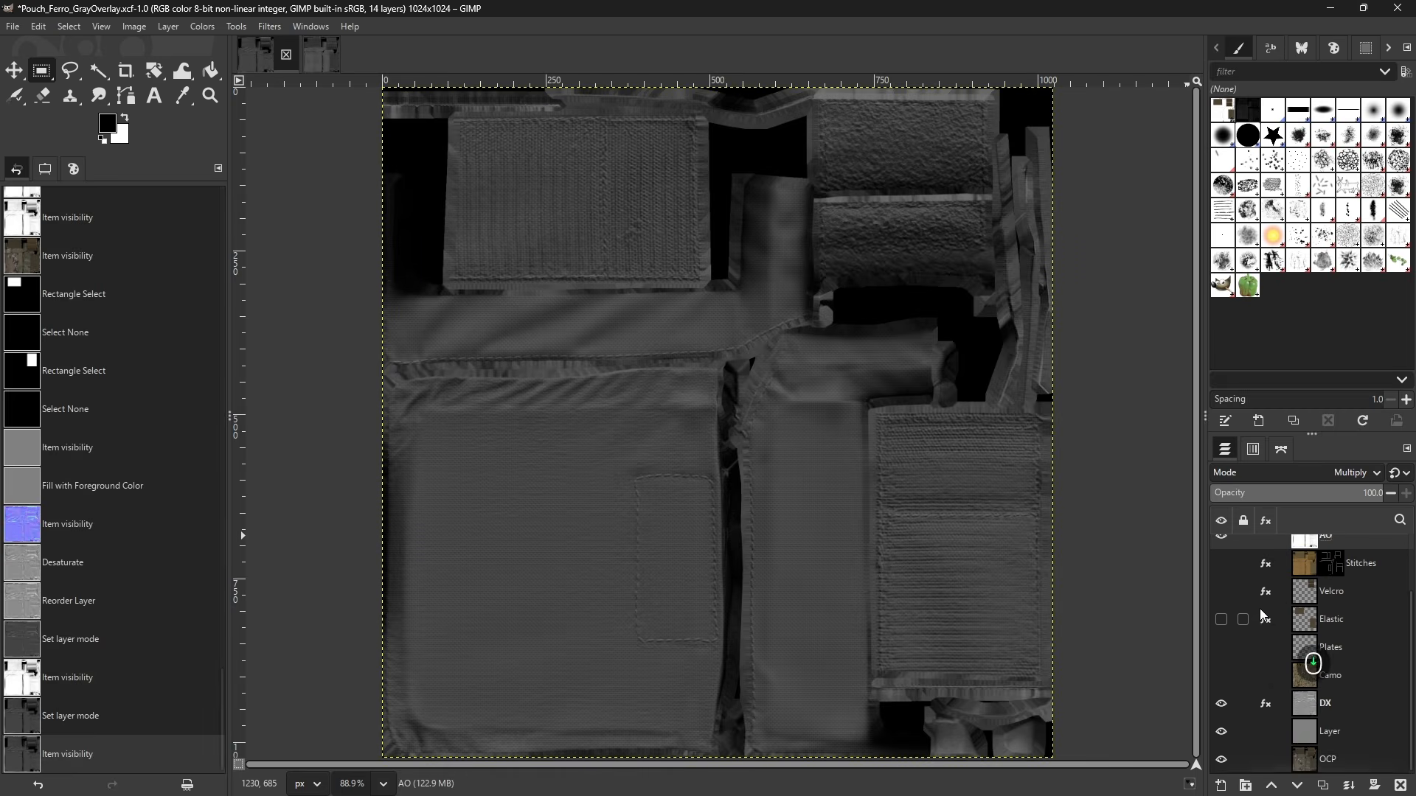
pyautogui.click(1222, 705)
pyautogui.click(1222, 705)
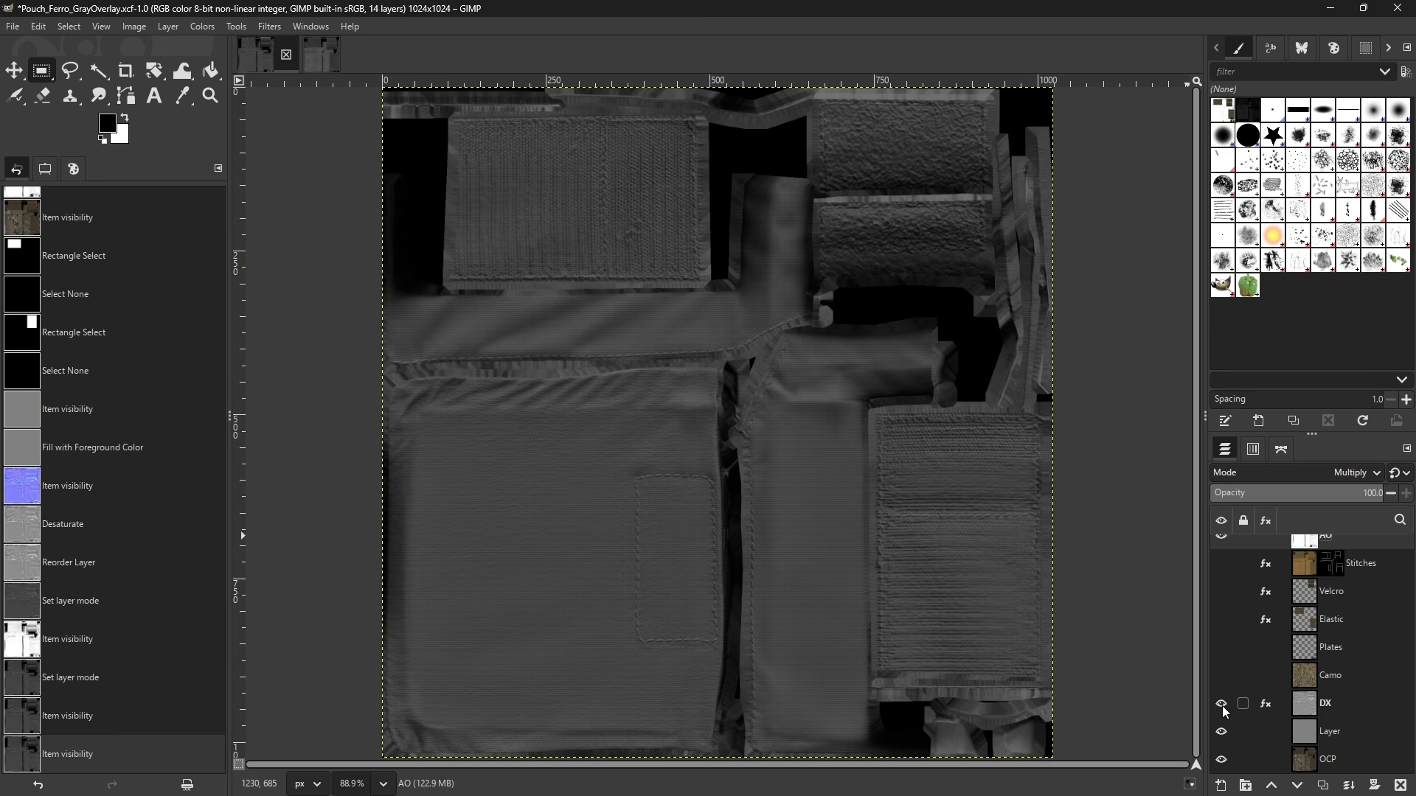
# - Show the Camo, Plates, Elastic, Velcro and Stitches layers over the gray base
pyautogui.click(1304, 677)
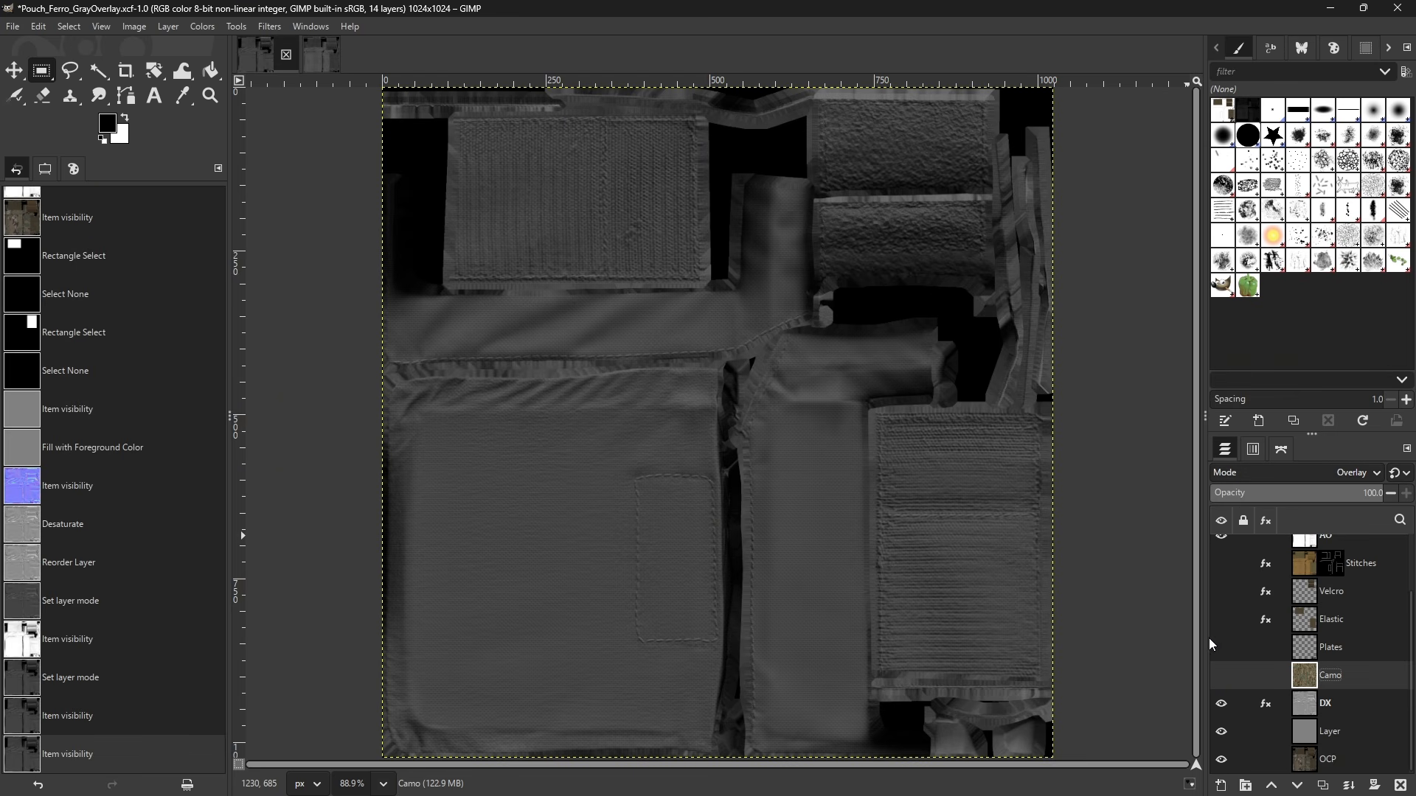
pyautogui.click(1222, 676)
pyautogui.scroll(1, 1273, 700)
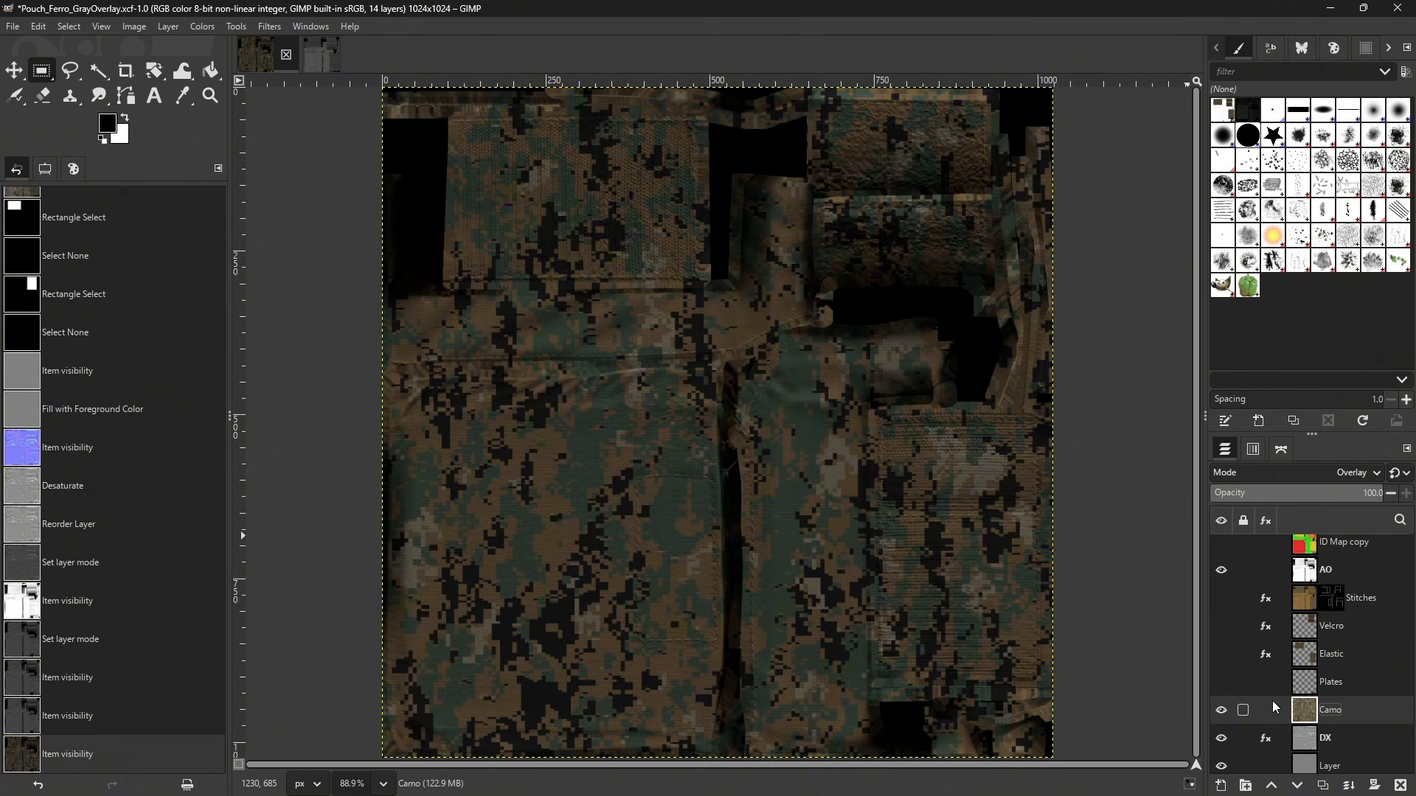
pyautogui.click(1222, 683)
pyautogui.click(1219, 652)
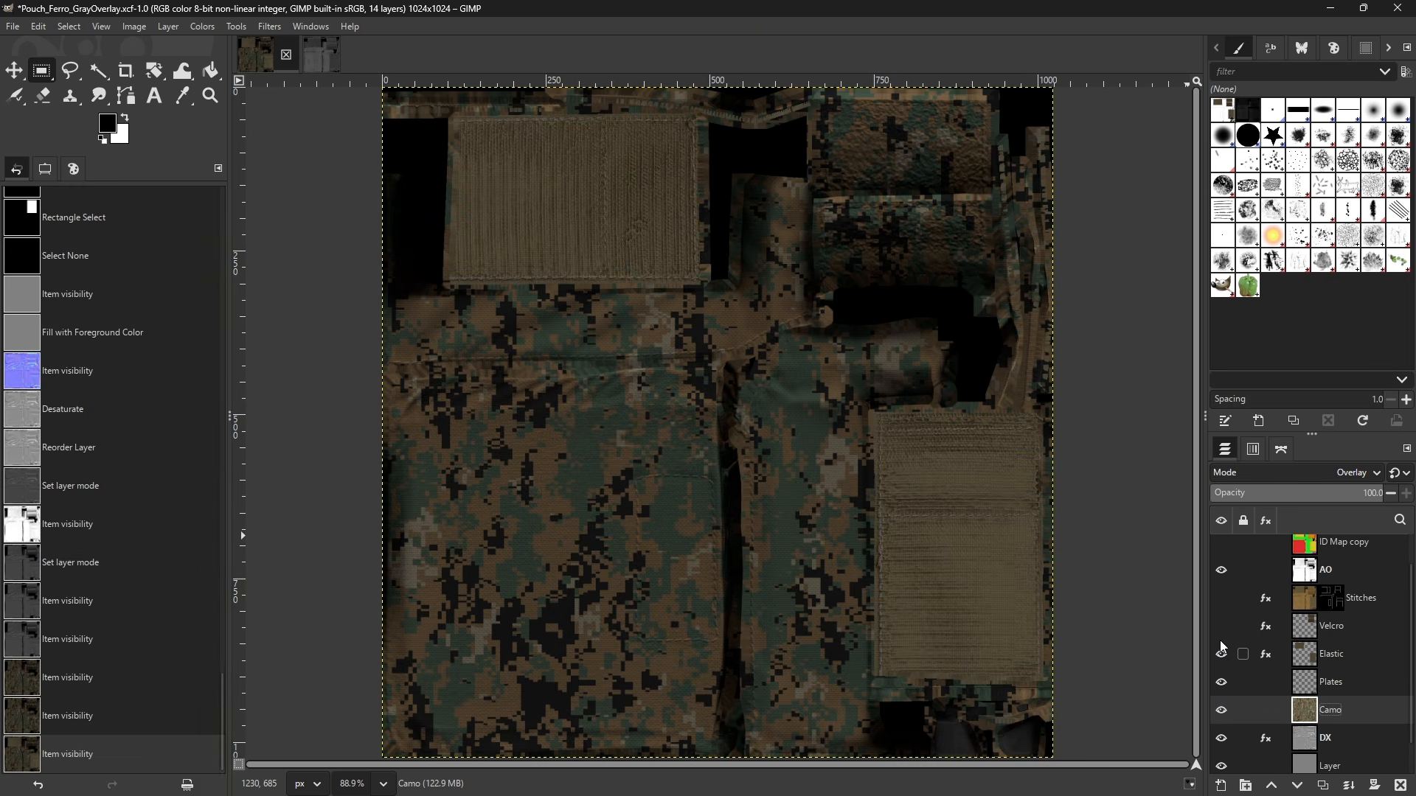
pyautogui.click(1221, 628)
pyautogui.click(1222, 599)
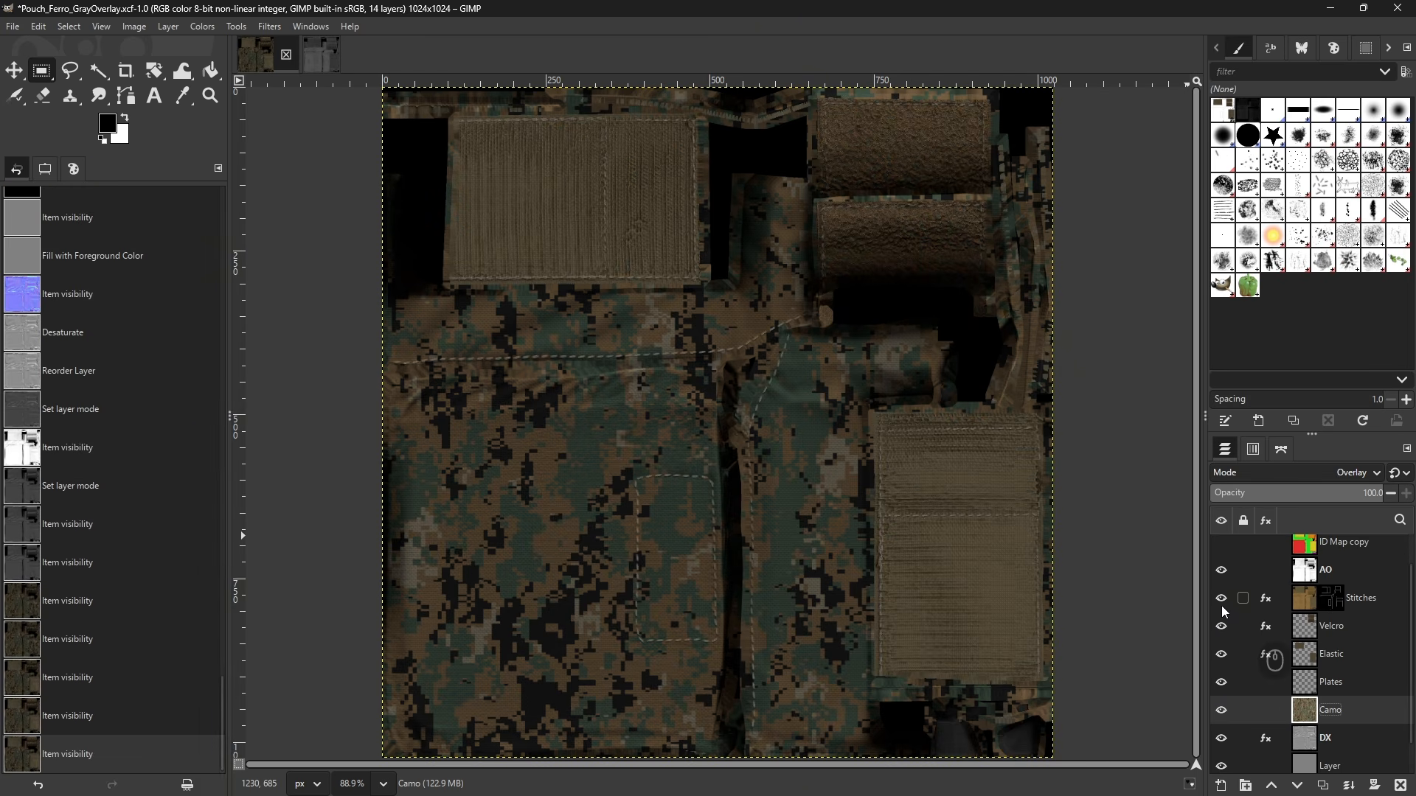
# - Compare the layered gray-base texture with the Pouch_Ferro_Camo image
pyautogui.scroll(1, 1262, 587)
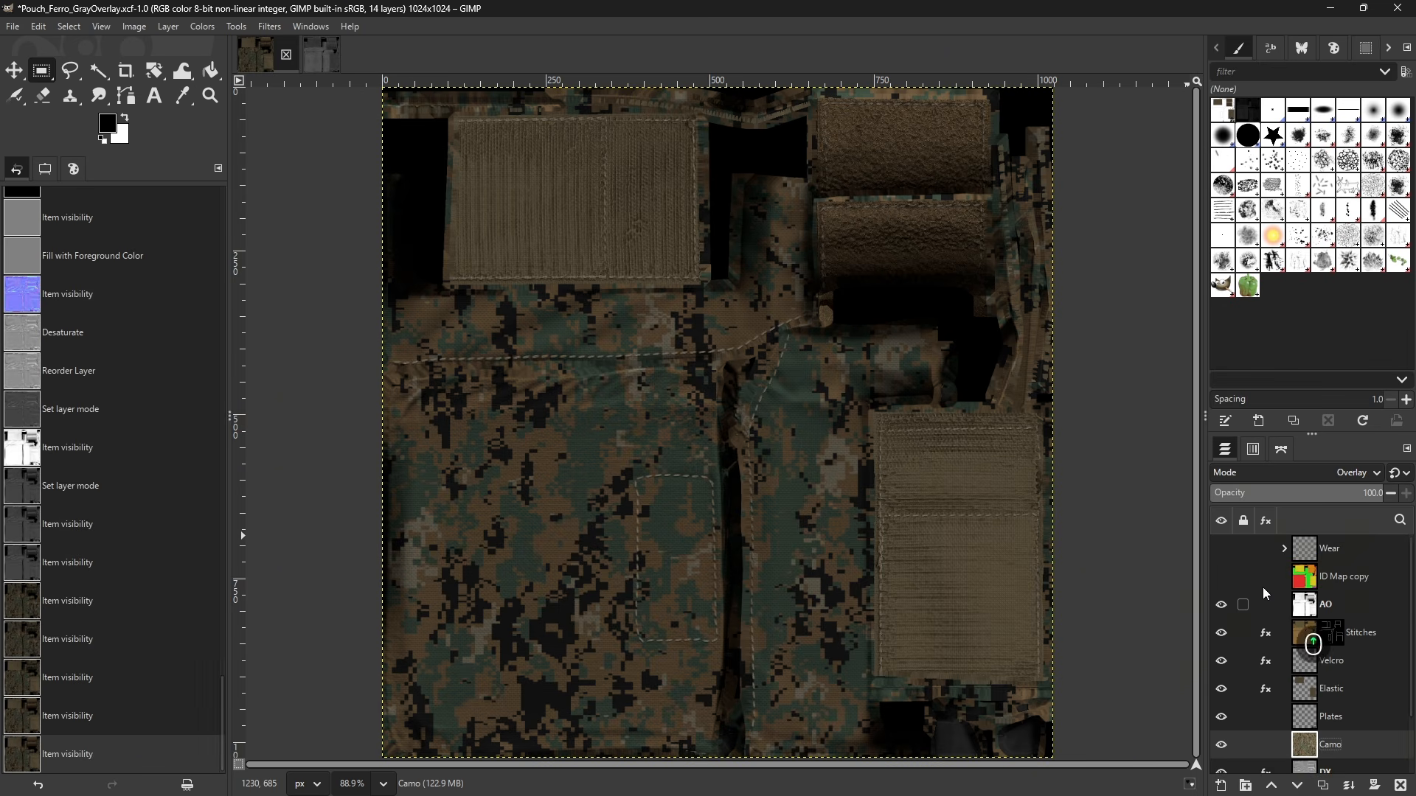
pyautogui.scroll(-3, 1311, 571)
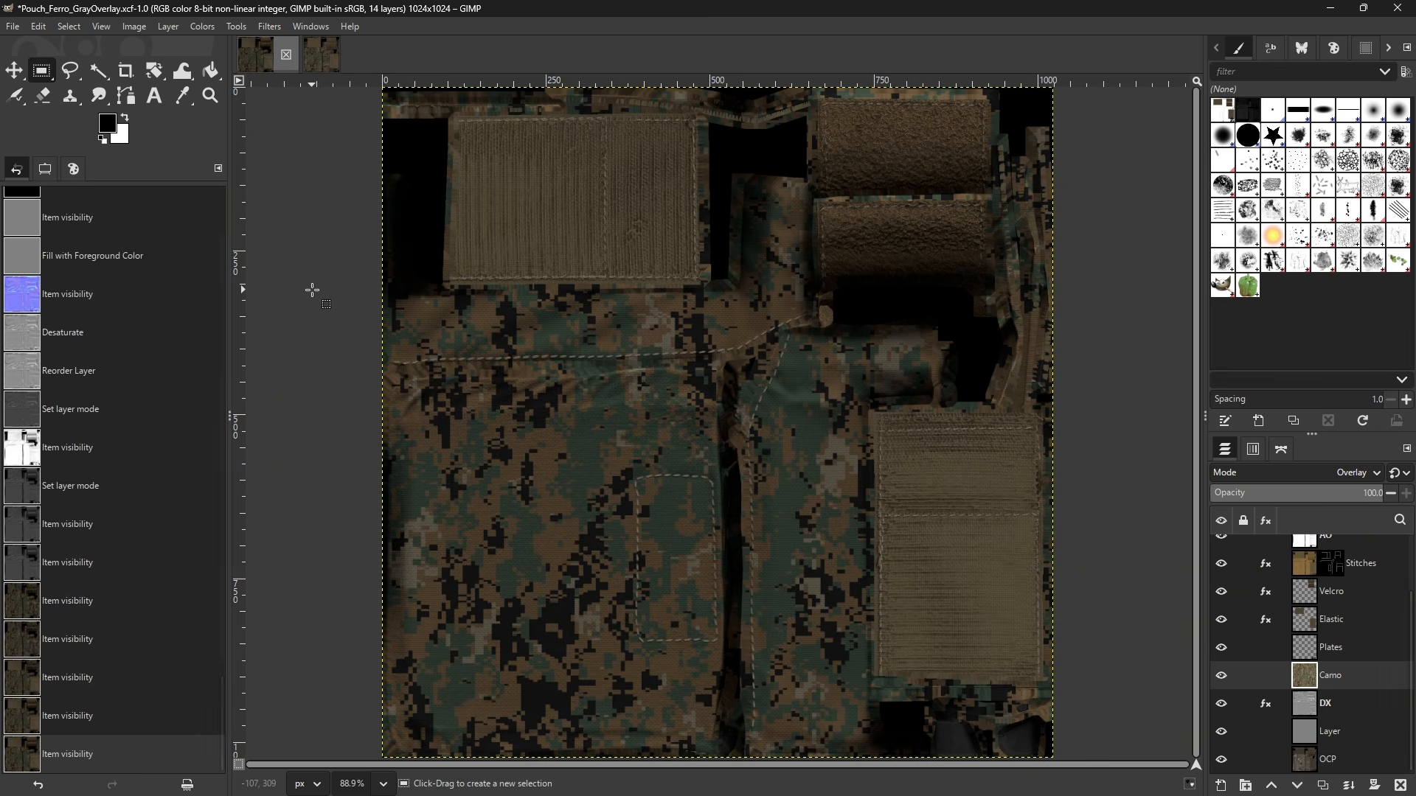
pyautogui.click(325, 58)
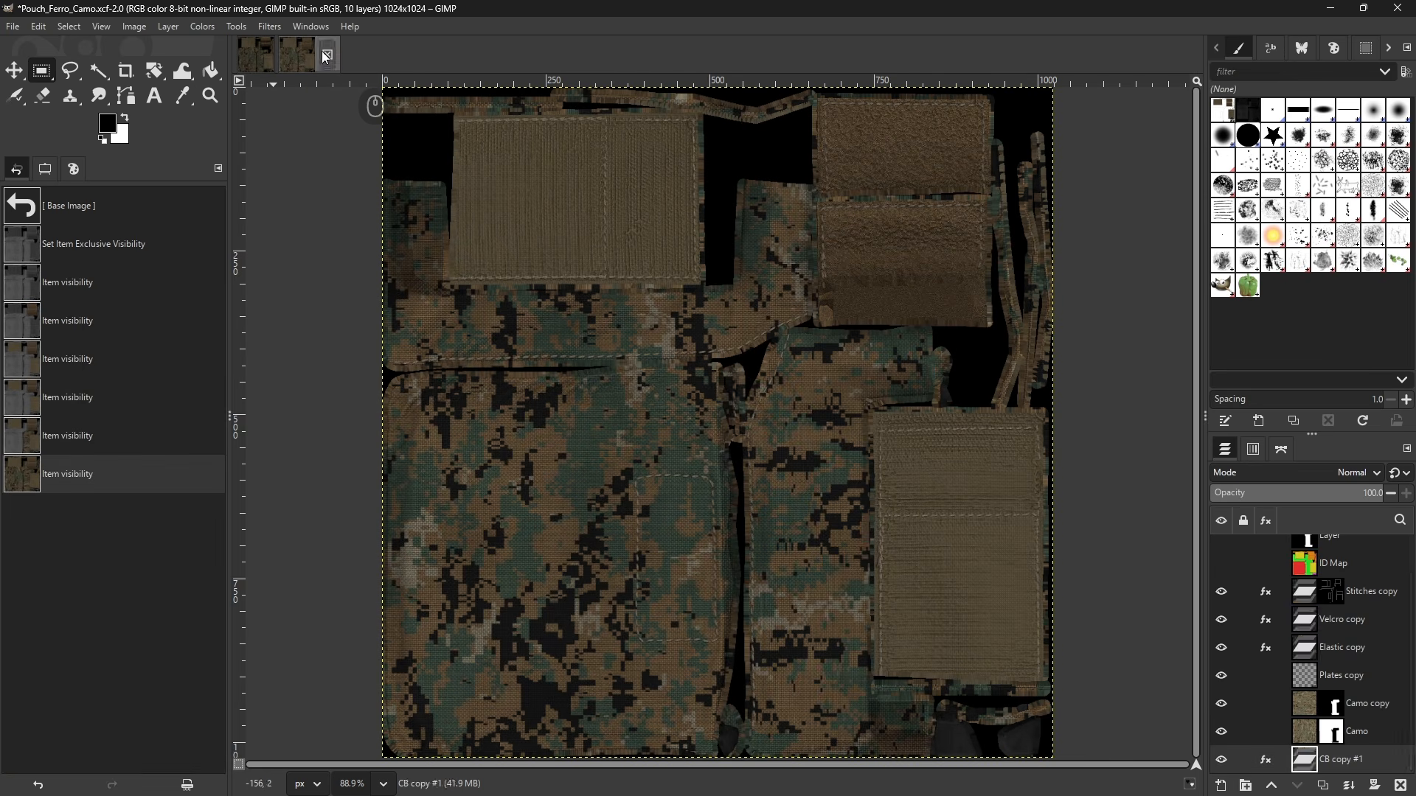
pyautogui.click(267, 65)
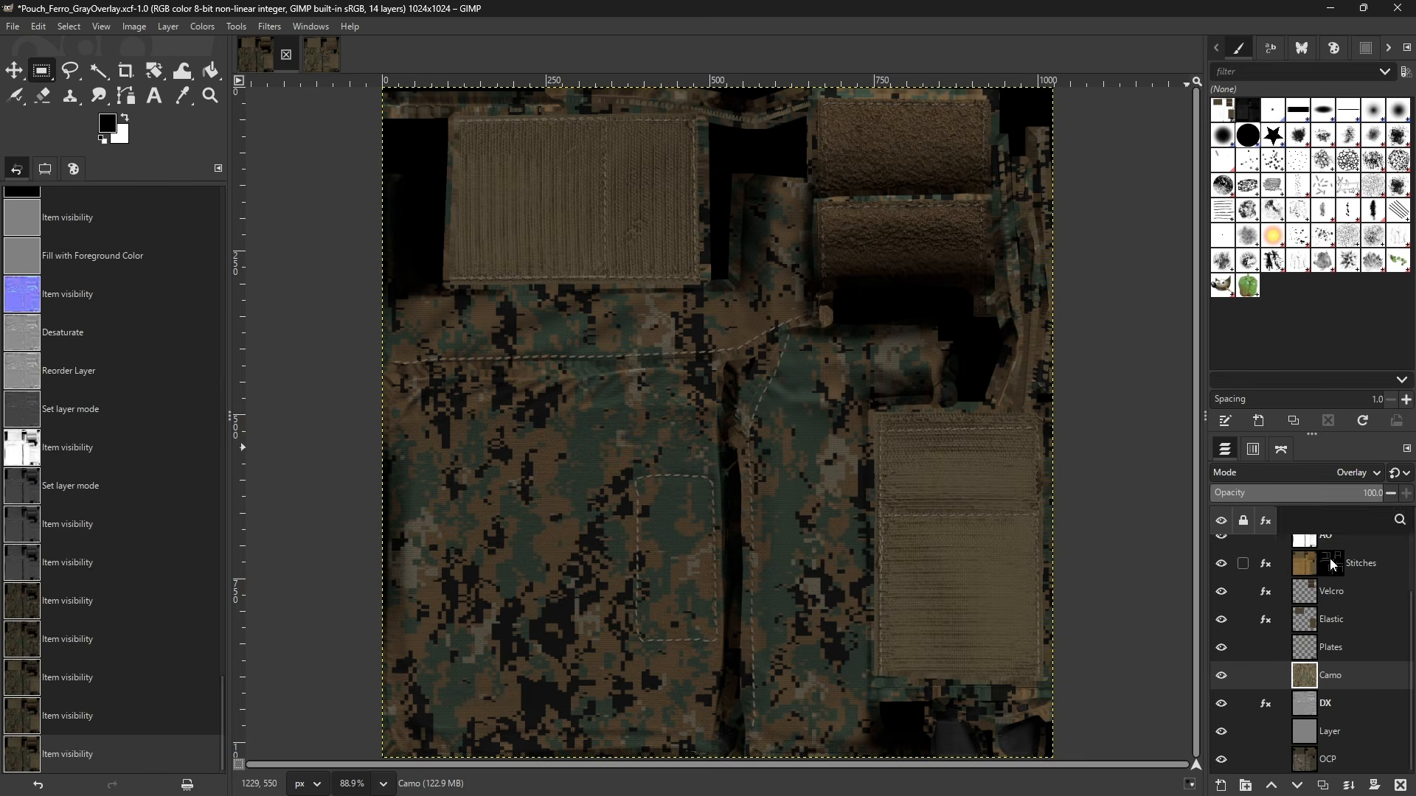
# - Review the gray-overlay layer stack and select the DX layer to check its blend mode and opacity
pyautogui.scroll(2, 1335, 583)
pyautogui.scroll(-3, 1339, 609)
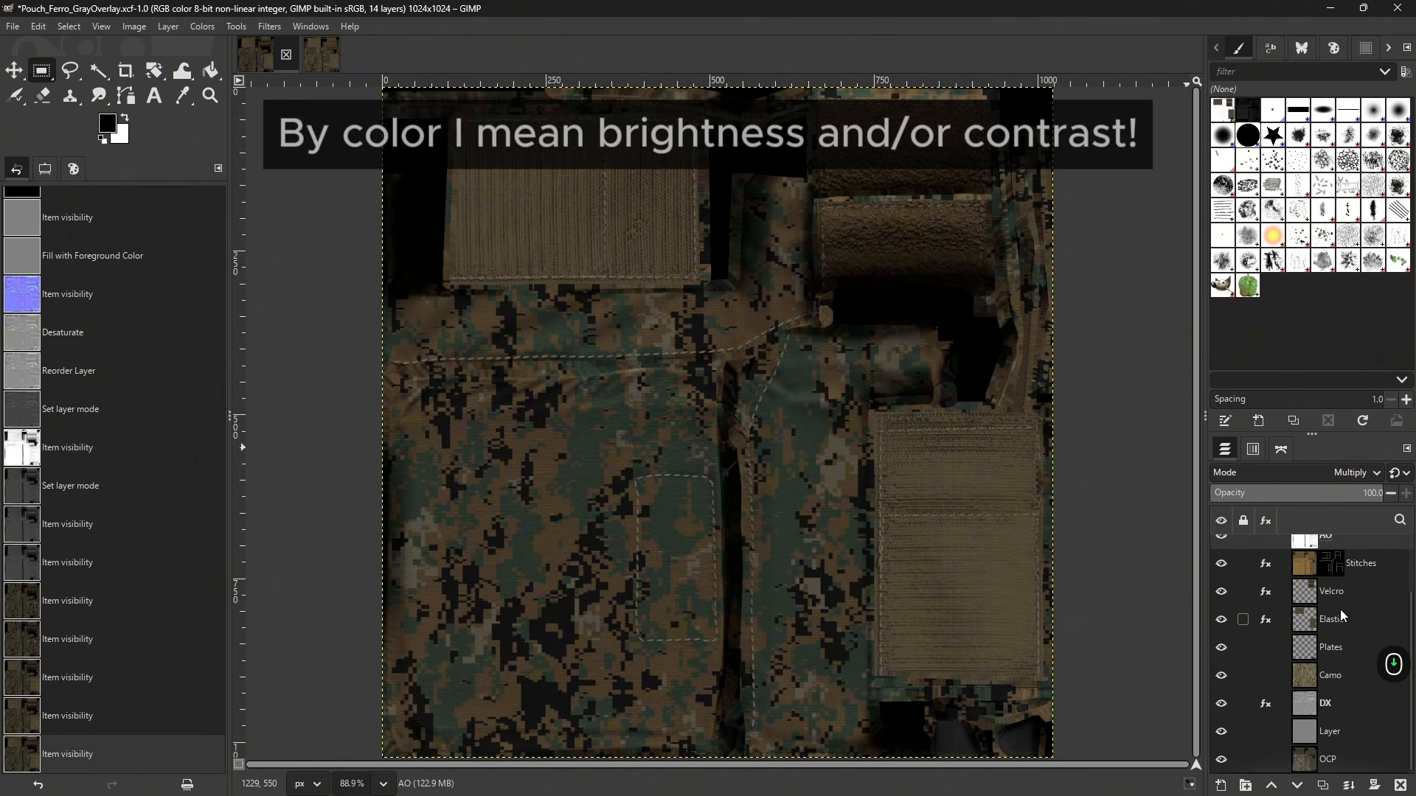
pyautogui.click(1336, 704)
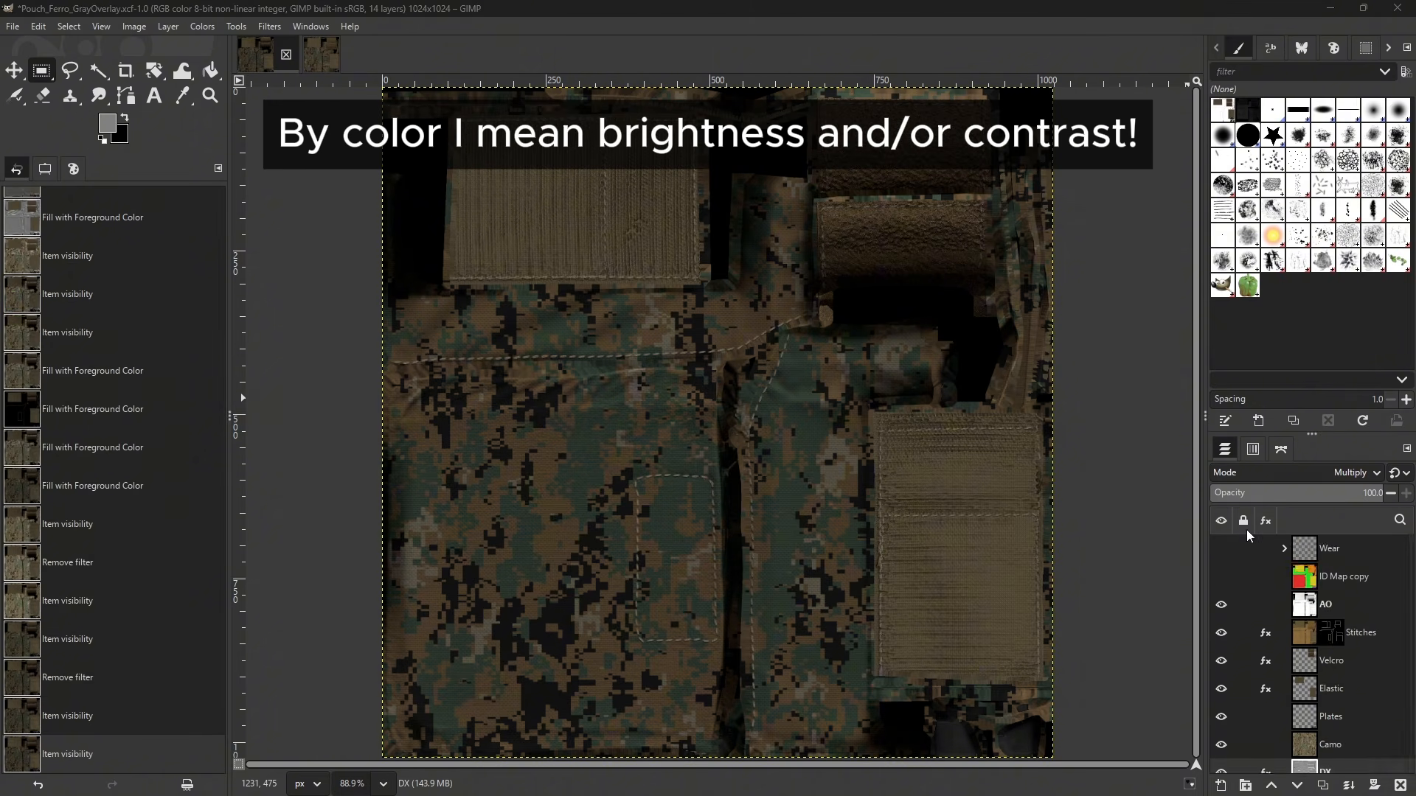
pyautogui.scroll(-2, 1321, 667)
pyautogui.click(1349, 493)
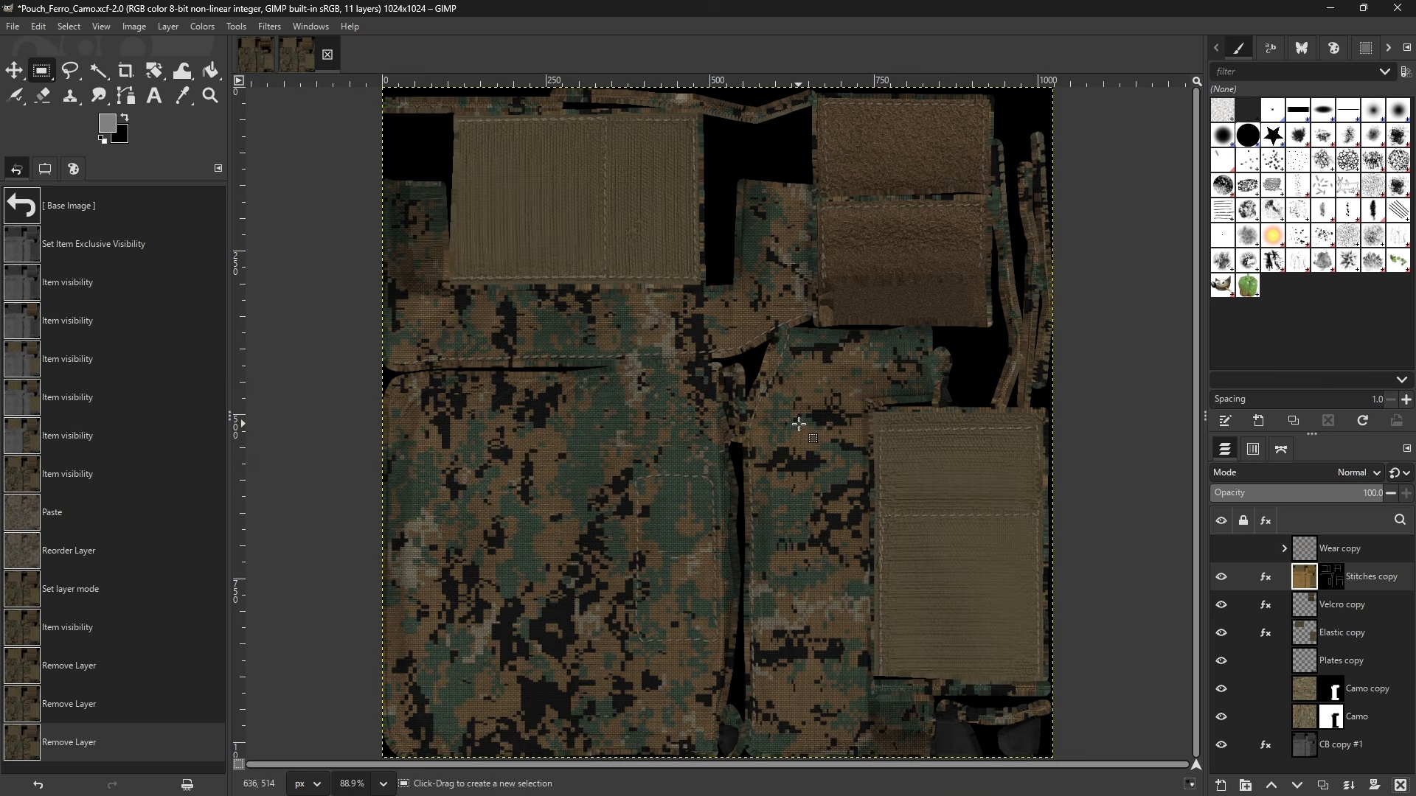
# - Show the Wear copy layer group in the Pouch_Ferro_Camo image and expand it
pyautogui.click(1222, 547)
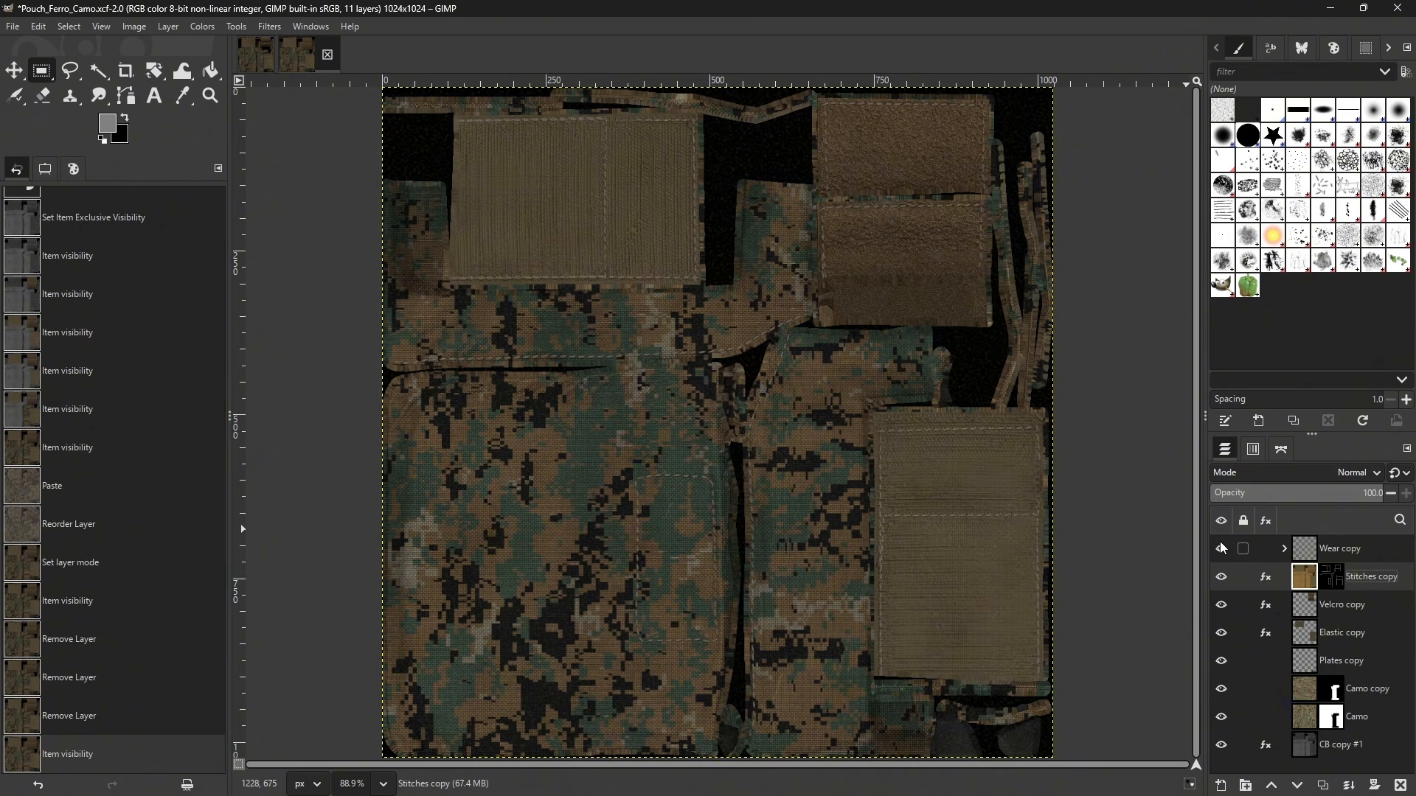
pyautogui.click(1223, 548)
pyautogui.click(1311, 548)
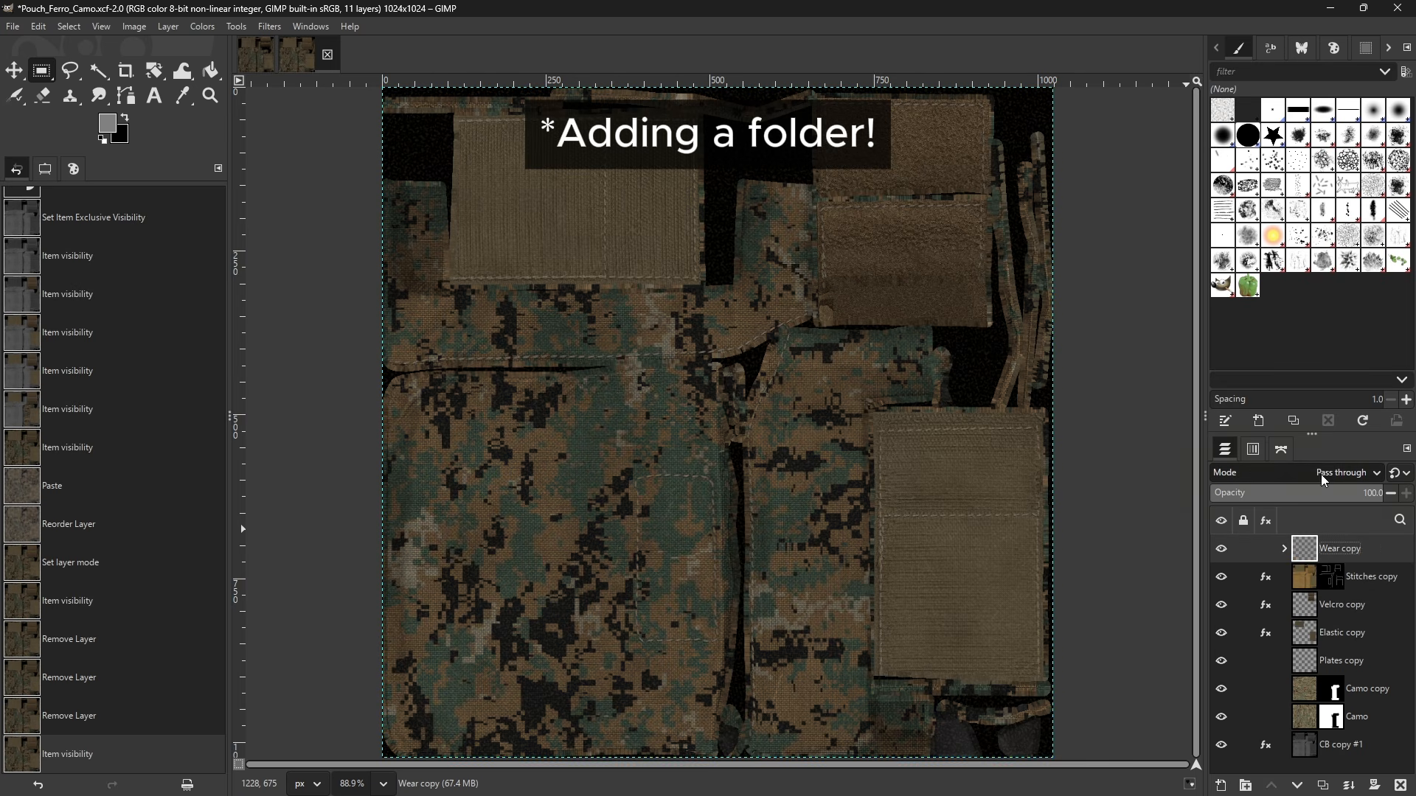
pyautogui.click(1284, 549)
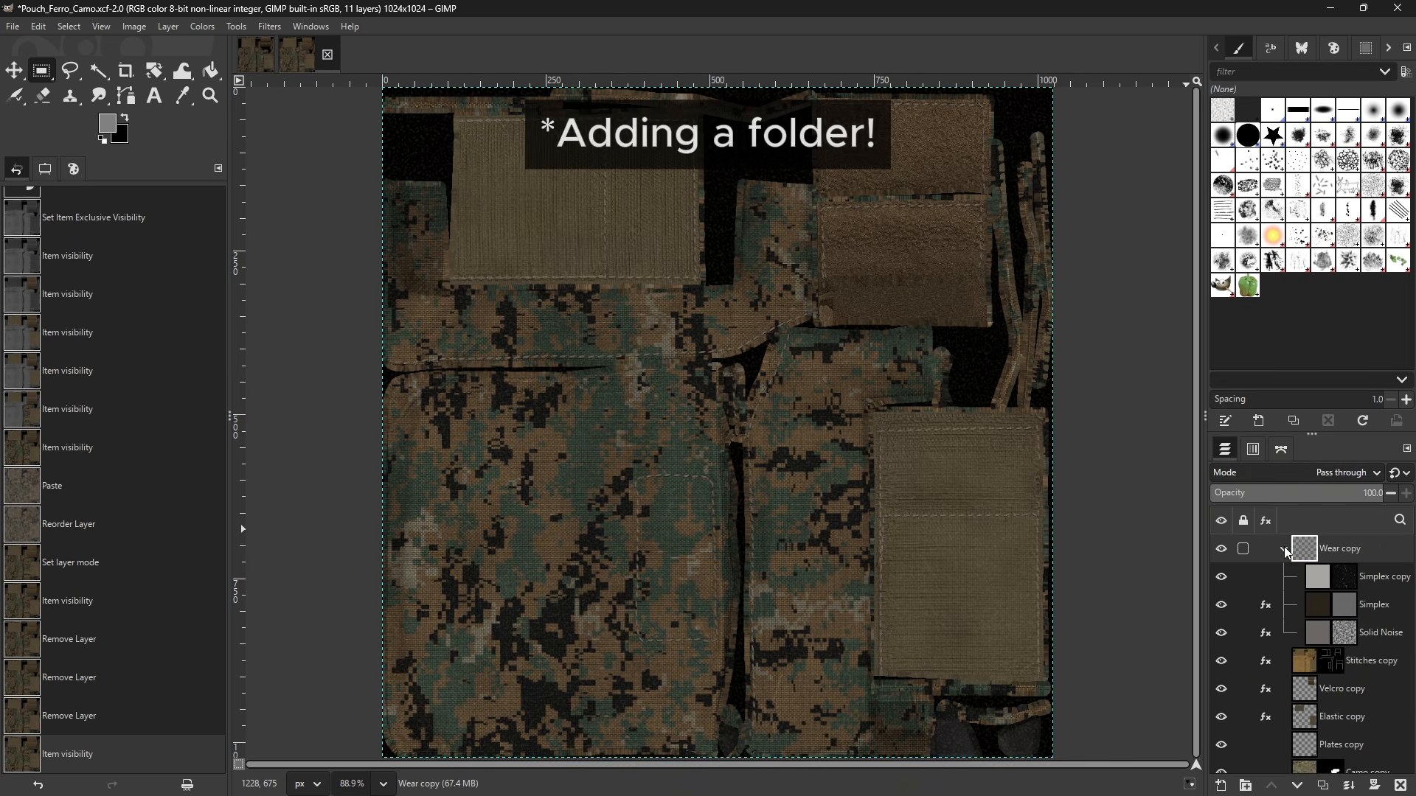
# - Check the blend modes and opacities of the Simplex and Solid Noise layers inside the wear group
pyautogui.click(1318, 606)
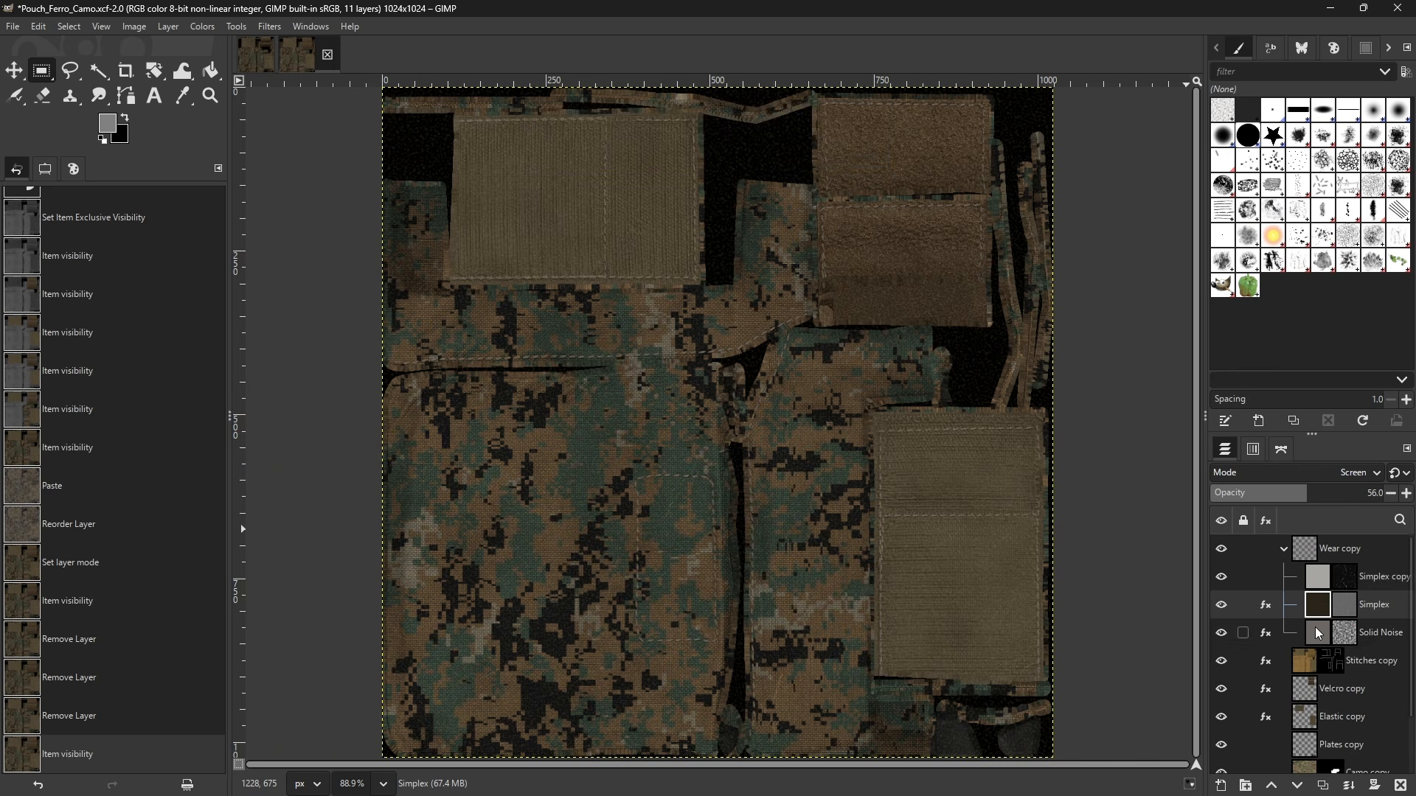
pyautogui.click(1317, 632)
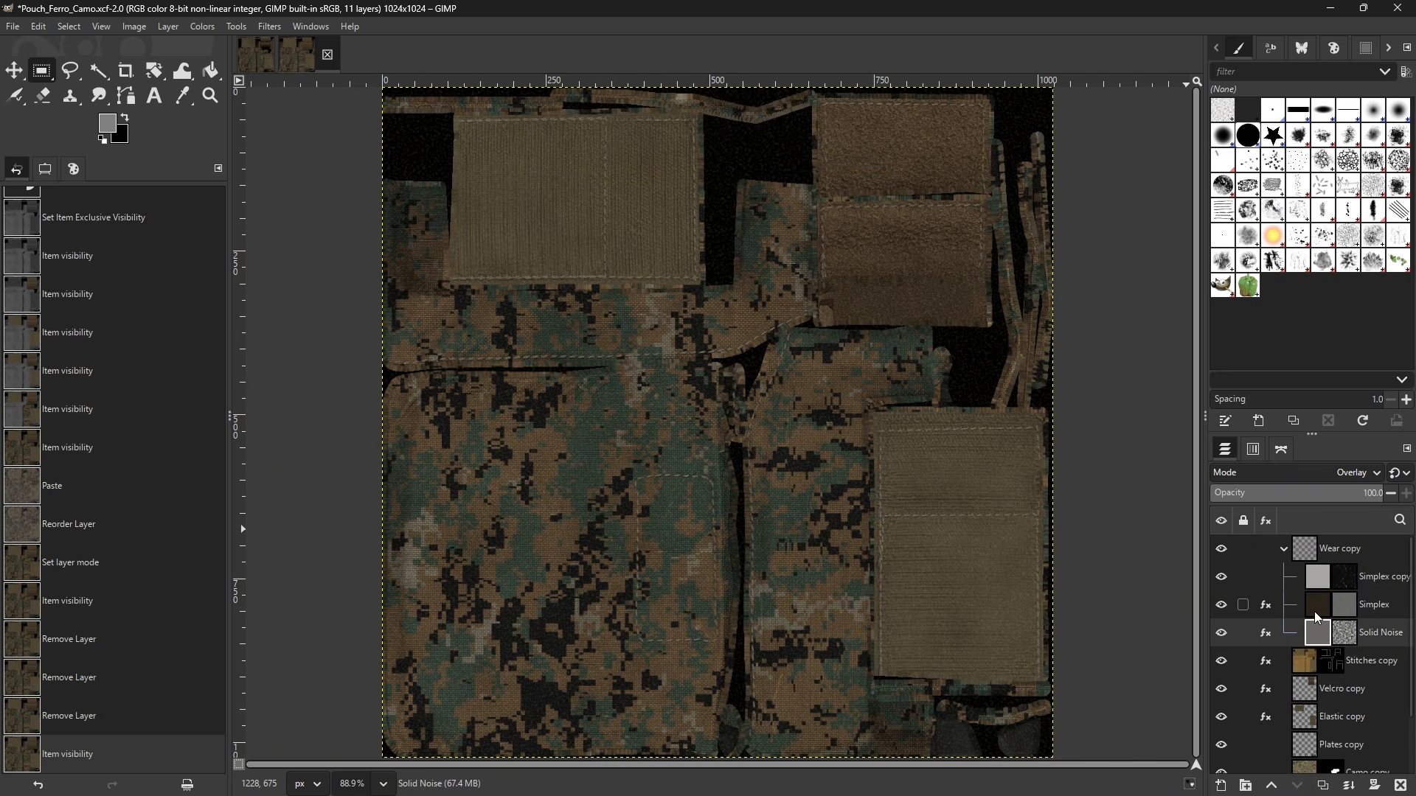
pyautogui.click(1319, 617)
# - View the masks of the Solid Noise, Simplex and Simplex copy layers one by one, then collapse the wear group
pyautogui.keyDown('alt'); pyautogui.click(1347, 638); pyautogui.keyUp('alt')
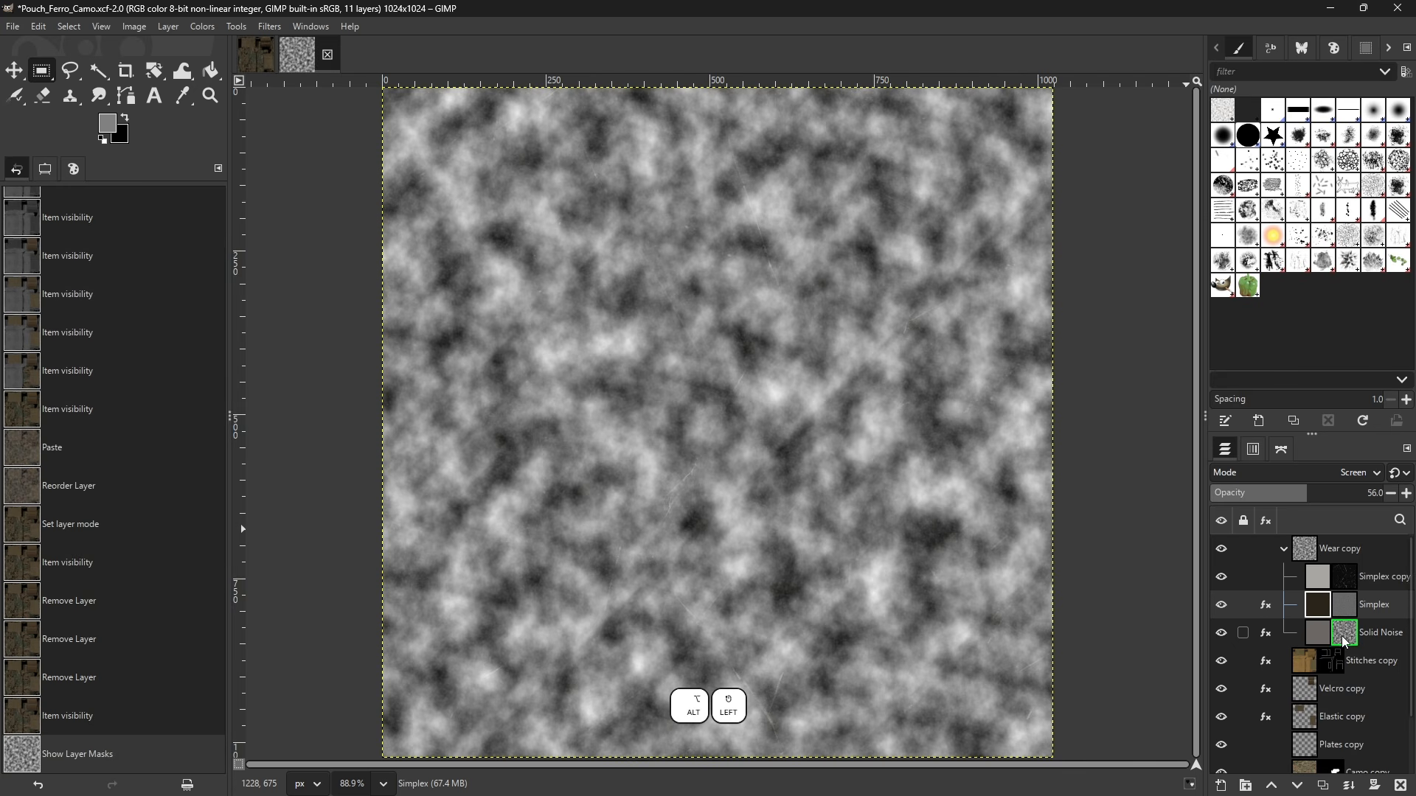
pyautogui.click(1344, 640)
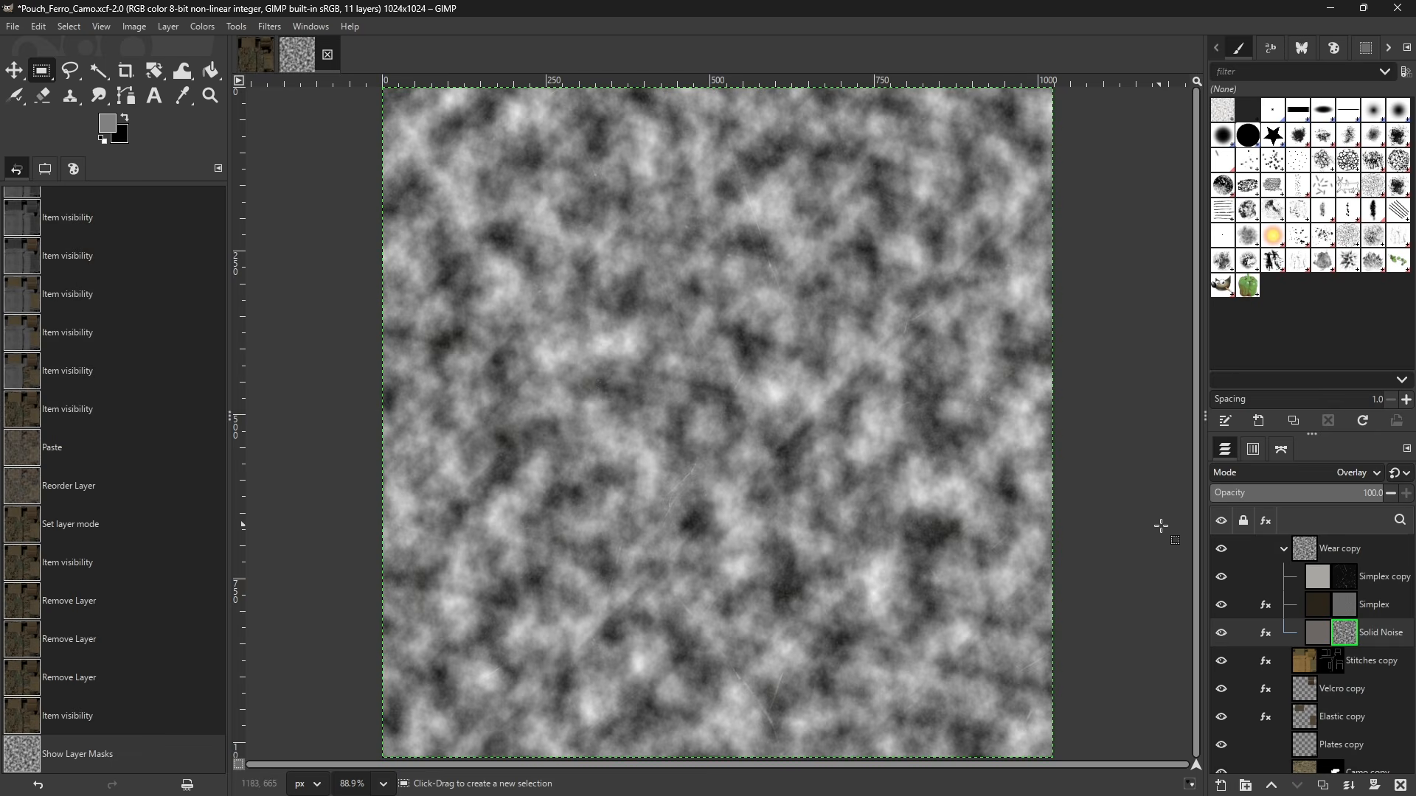
pyautogui.keyDown('alt'); pyautogui.click(1344, 604); pyautogui.keyUp('alt')
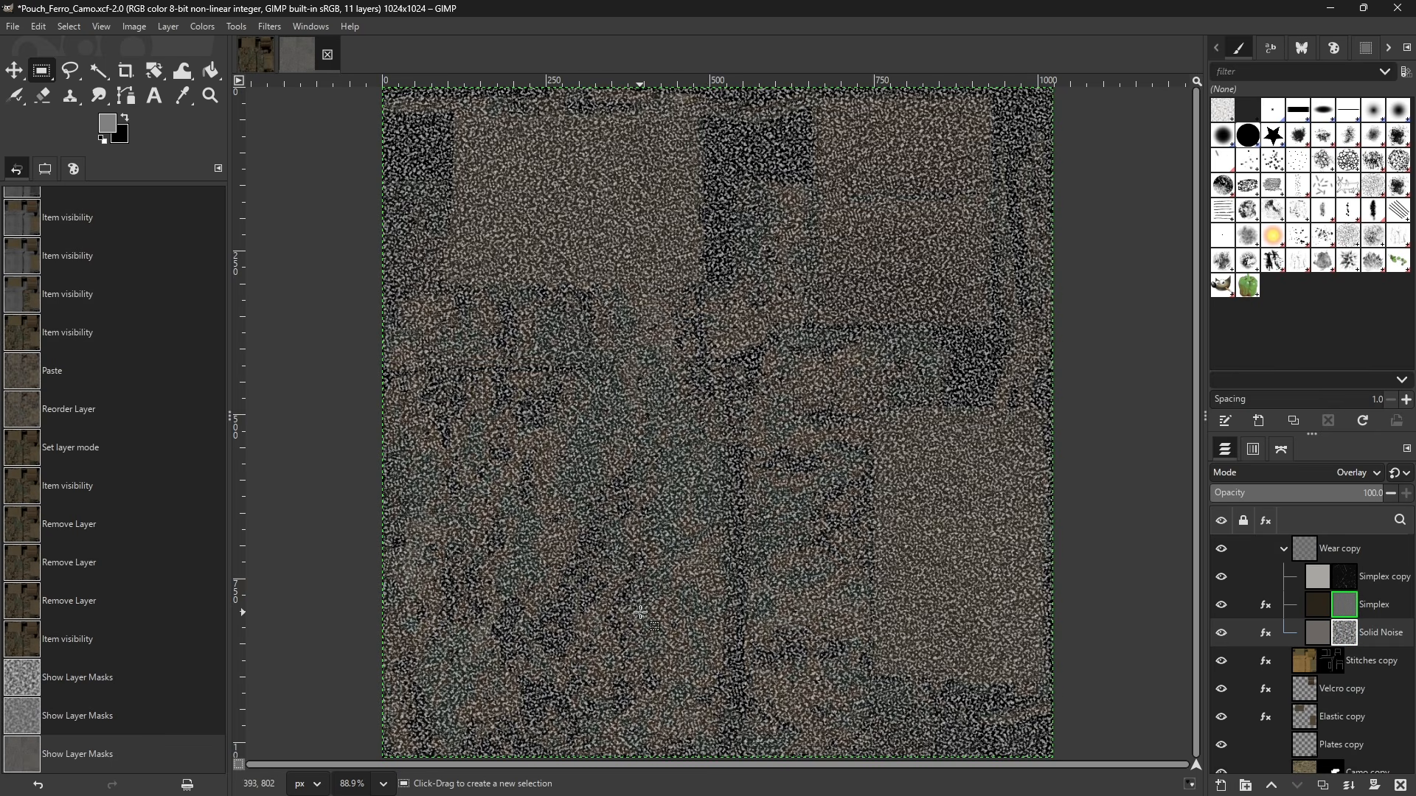
pyautogui.keyDown('alt'); pyautogui.click(1338, 605); pyautogui.keyUp('alt')
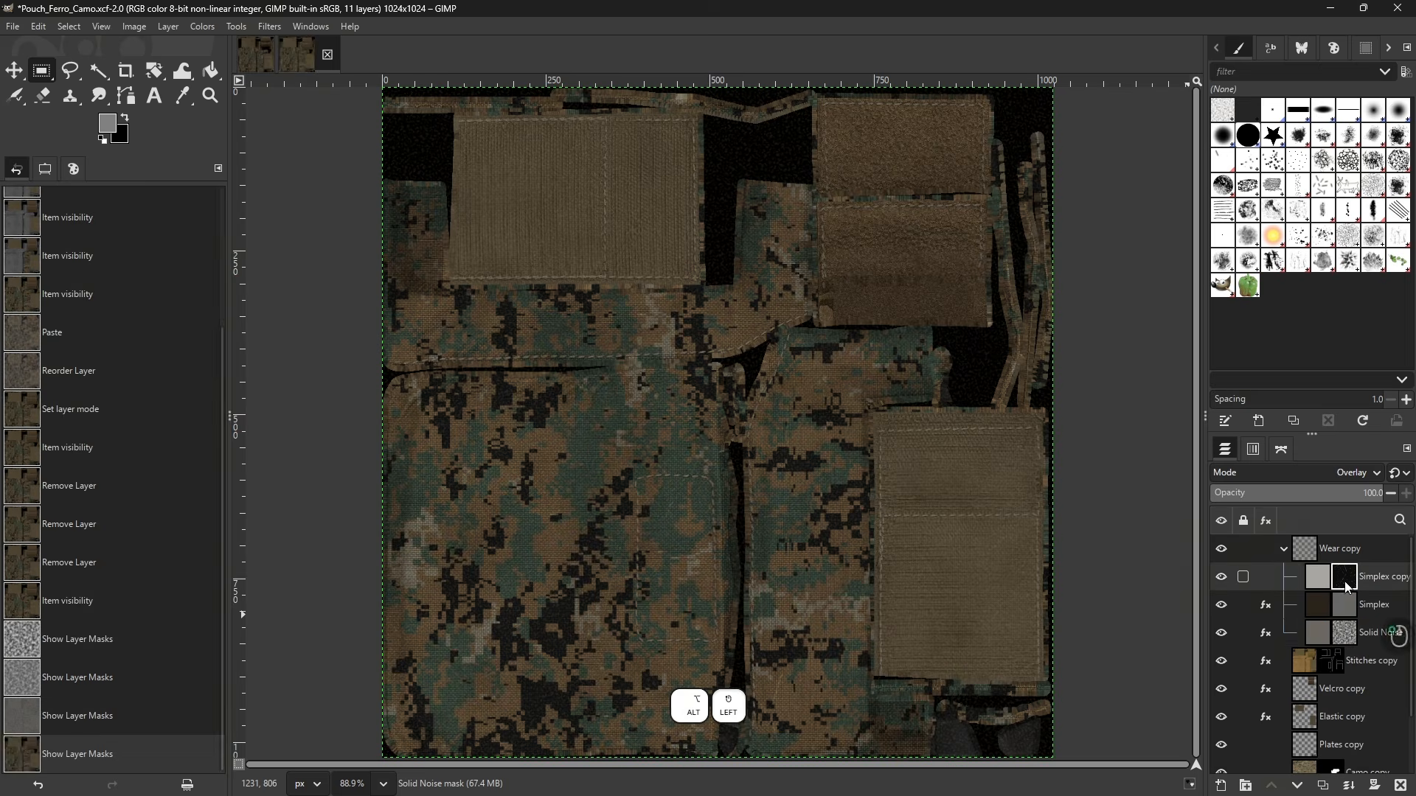
pyautogui.keyDown('alt'); pyautogui.click(1347, 586); pyautogui.keyUp('alt')
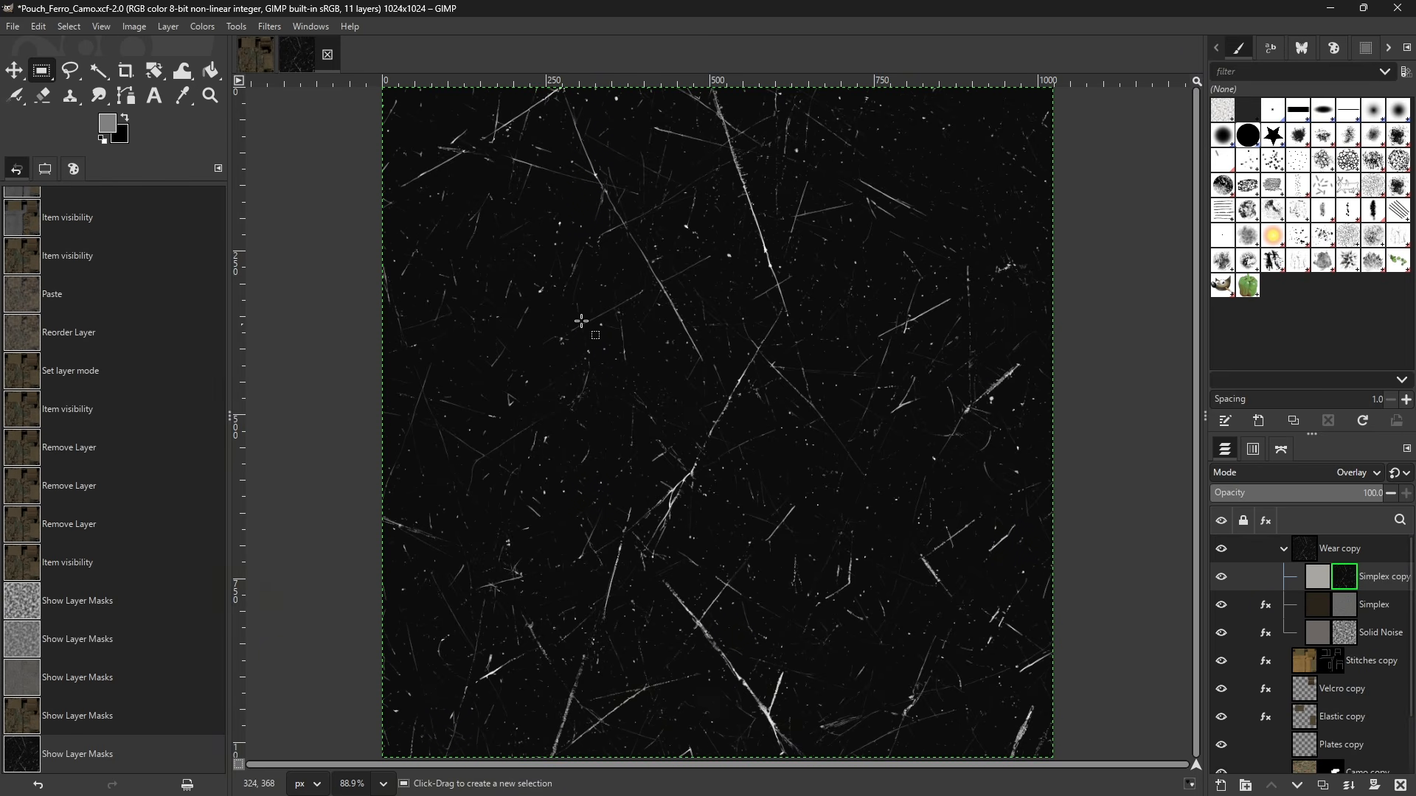
pyautogui.keyDown('alt'); pyautogui.click(1345, 583); pyautogui.keyUp('alt')
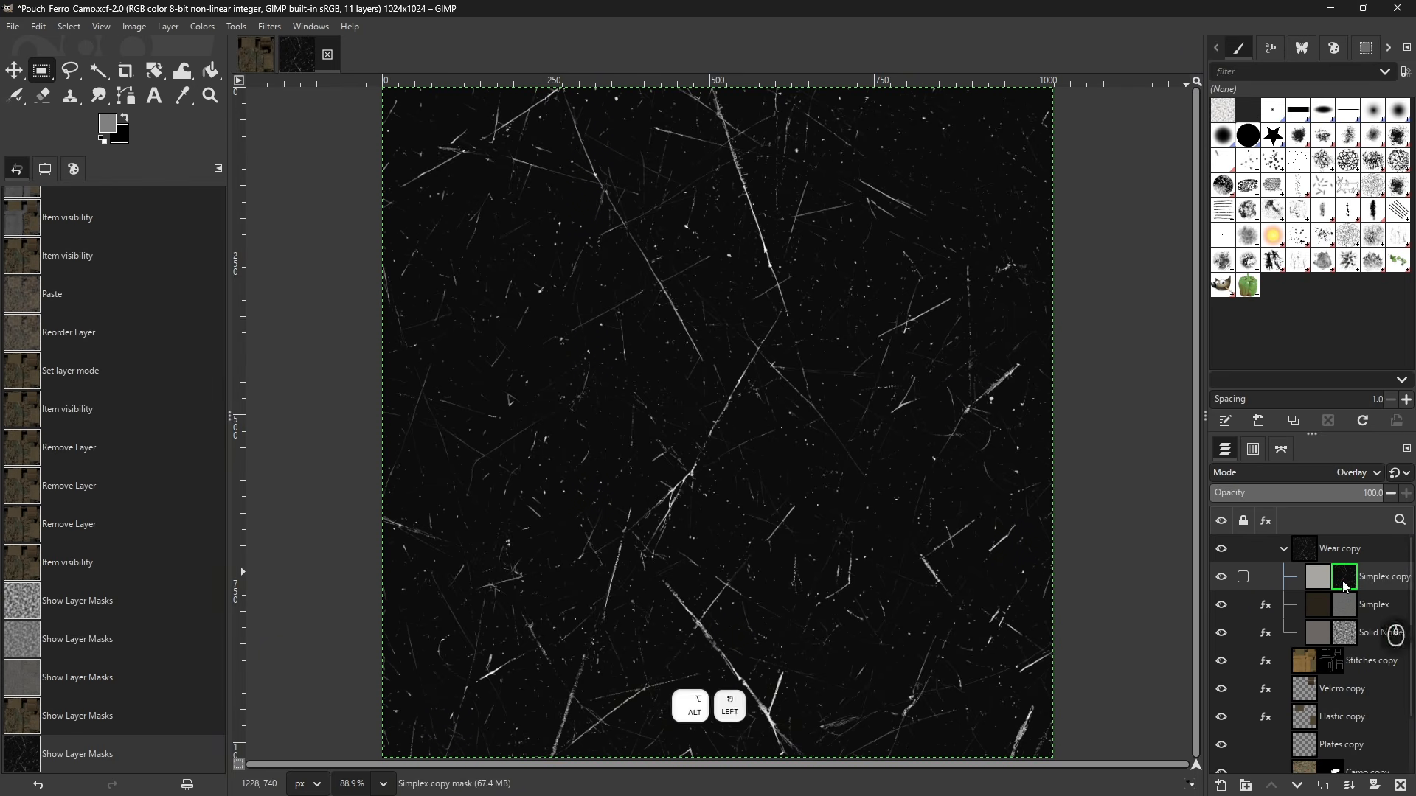
pyautogui.click(1281, 551)
pyautogui.click(1282, 550)
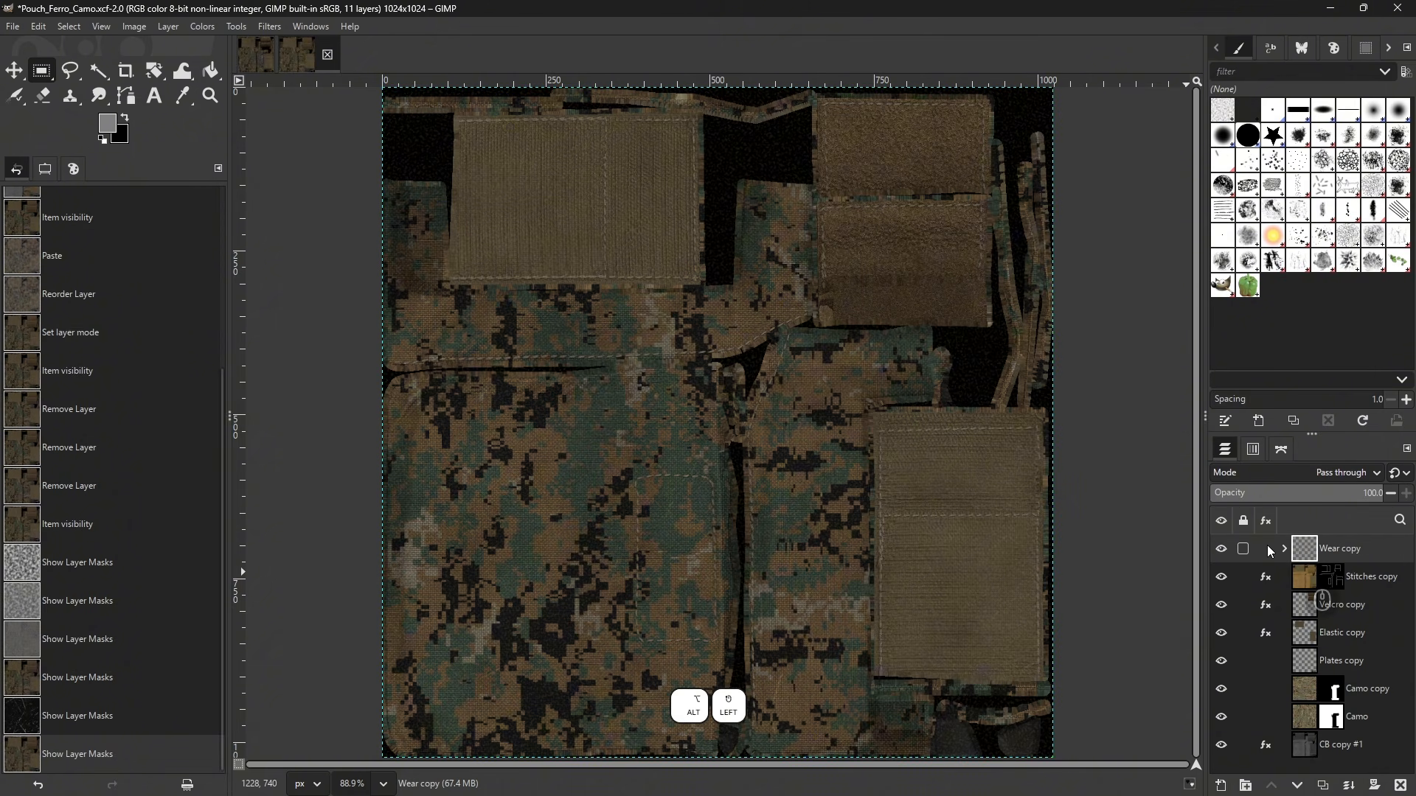
# - Toggle the Wear copy group off and on to compare its effect on the camouflage fabric up close
pyautogui.click(1229, 549)
pyautogui.keyDown('ctrl'); pyautogui.scroll(5, 590, 538); pyautogui.keyUp('ctrl')
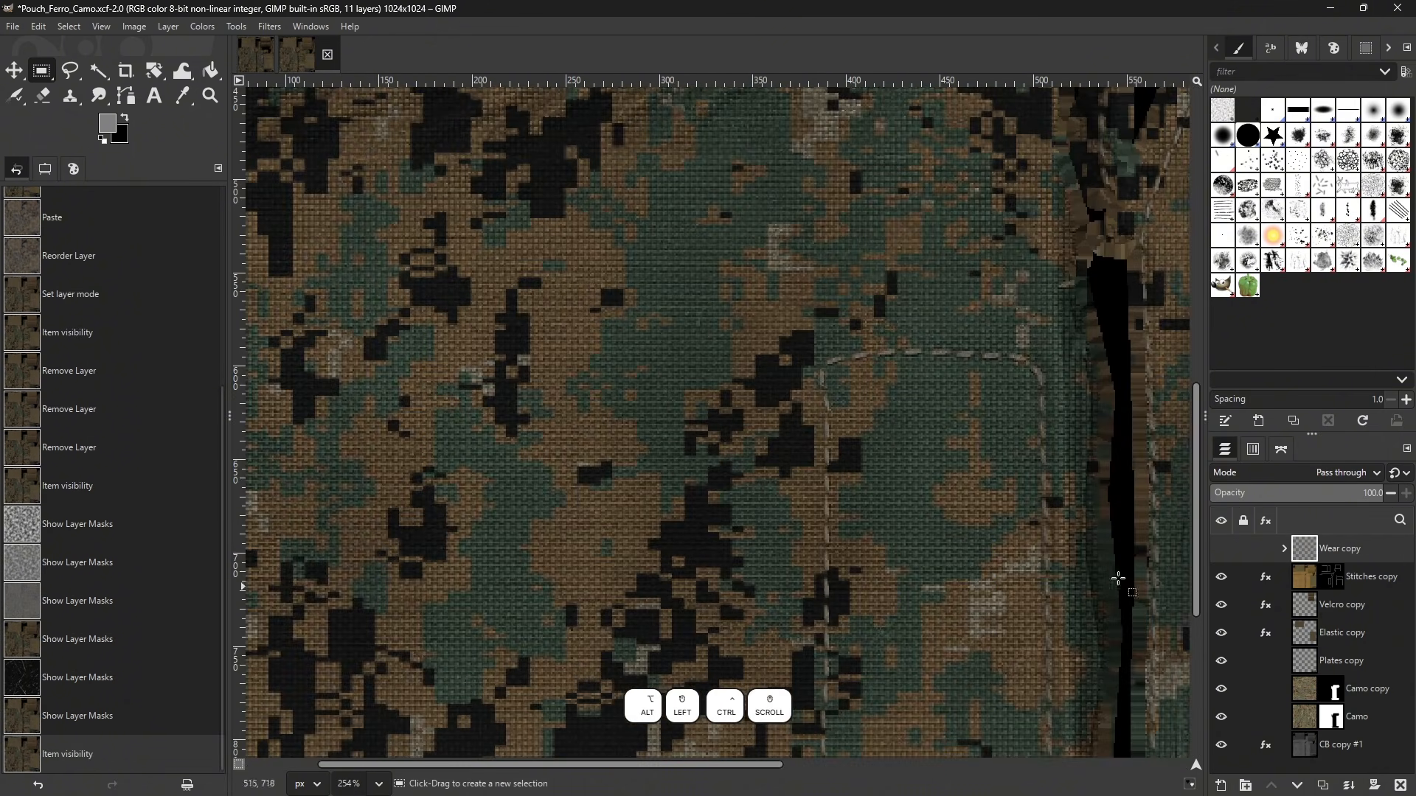
pyautogui.click(1222, 550)
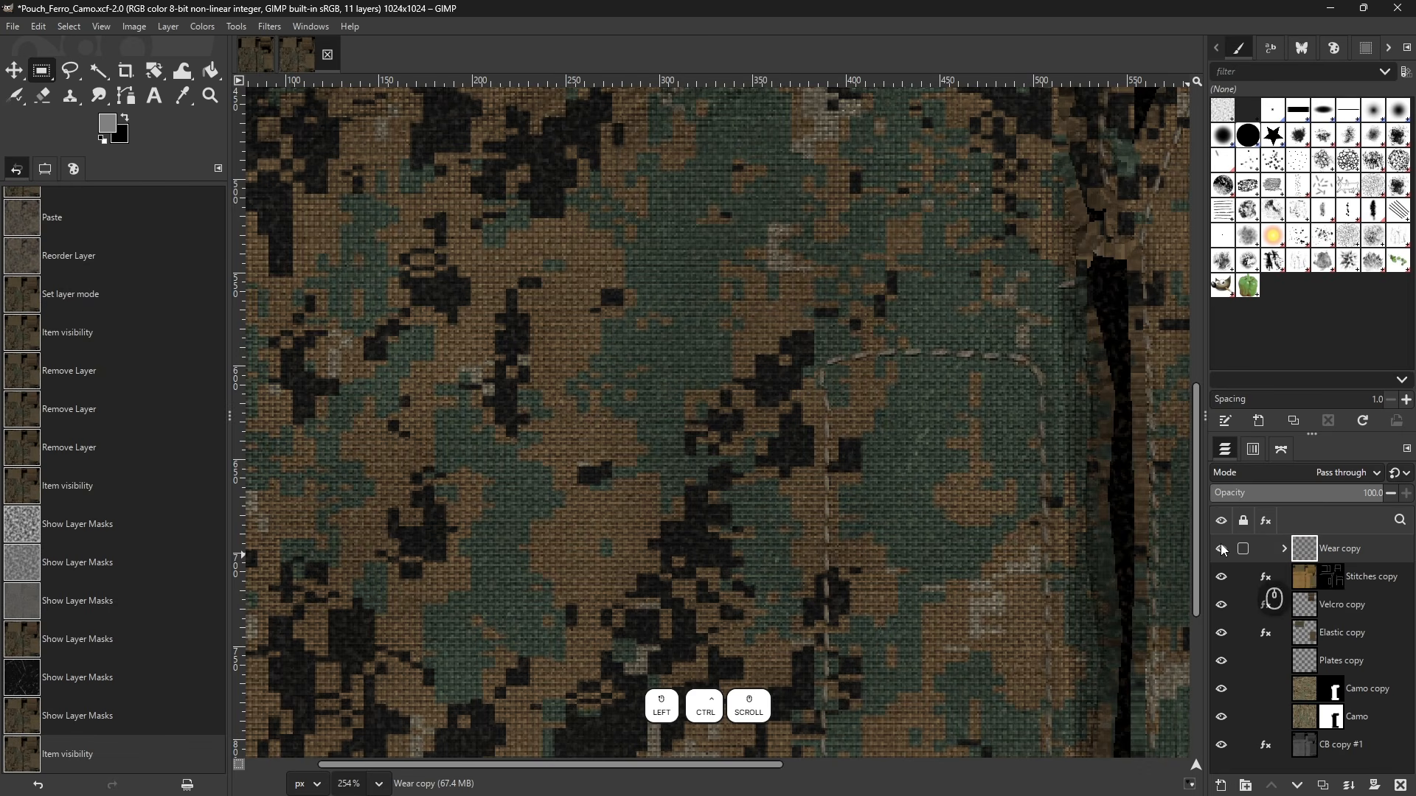
pyautogui.keyDown('ctrl'); pyautogui.scroll(-2, 855, 487); pyautogui.keyUp('ctrl')
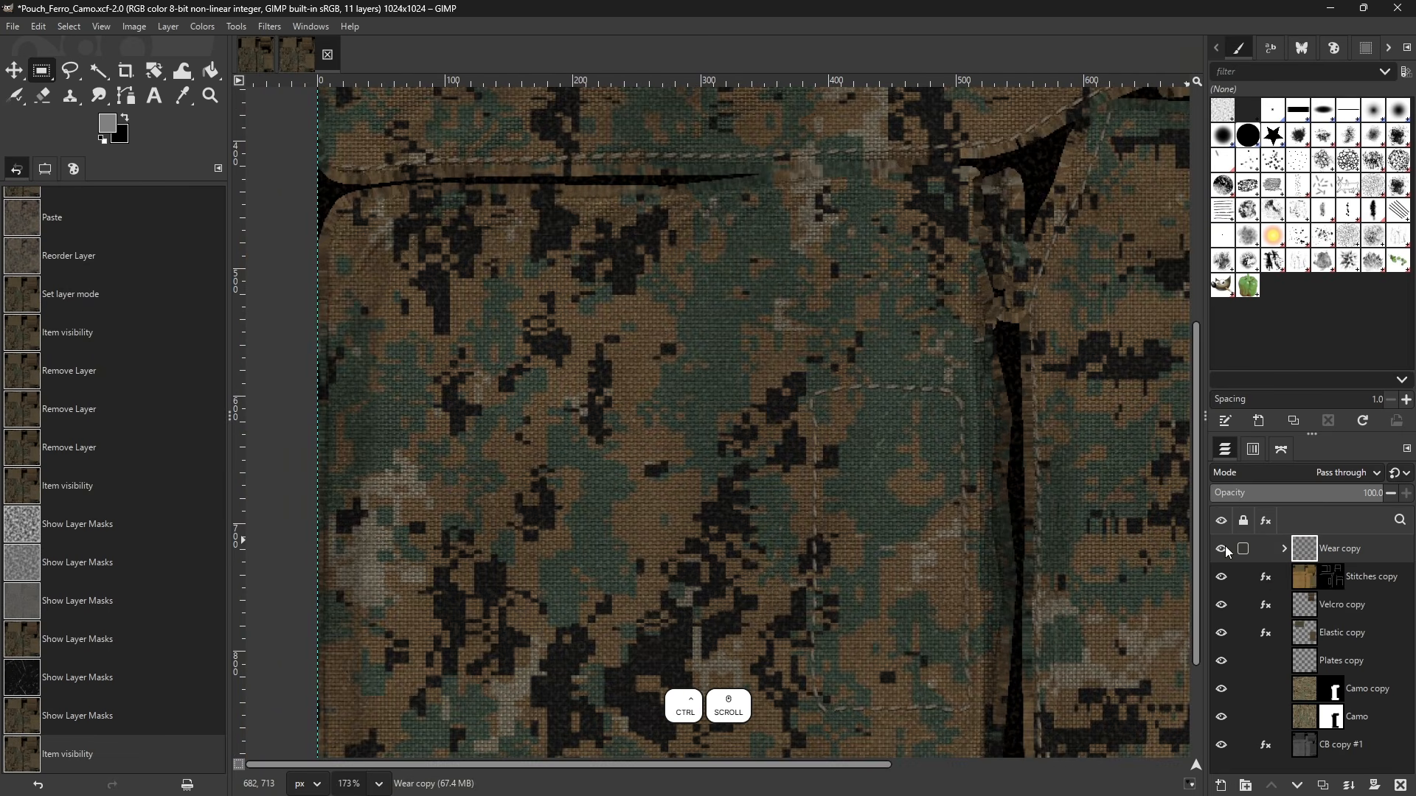
# - Slightly lower the opacity of the Simplex layer in the Wear copy group, then collapse the group
pyautogui.click(1284, 549)
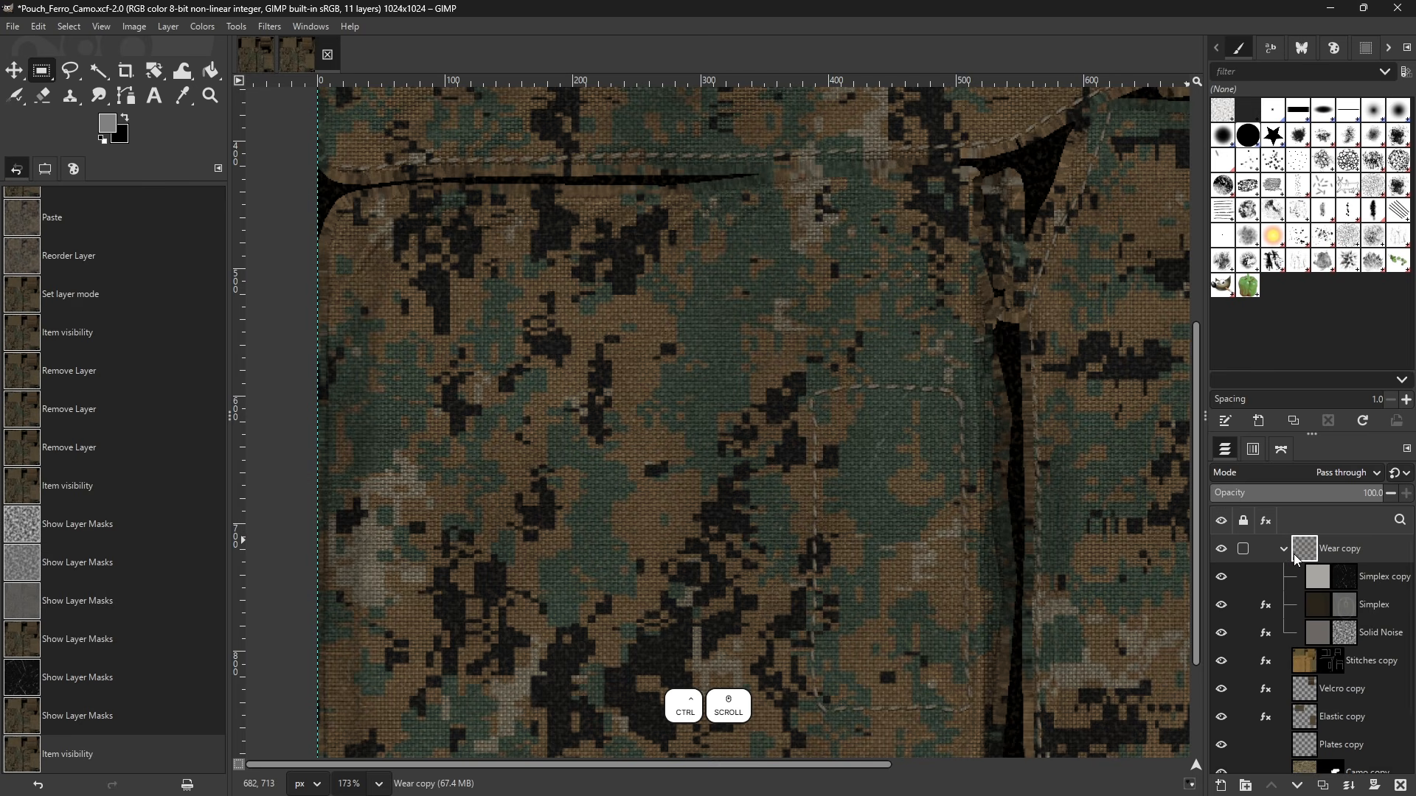
pyautogui.click(1324, 610)
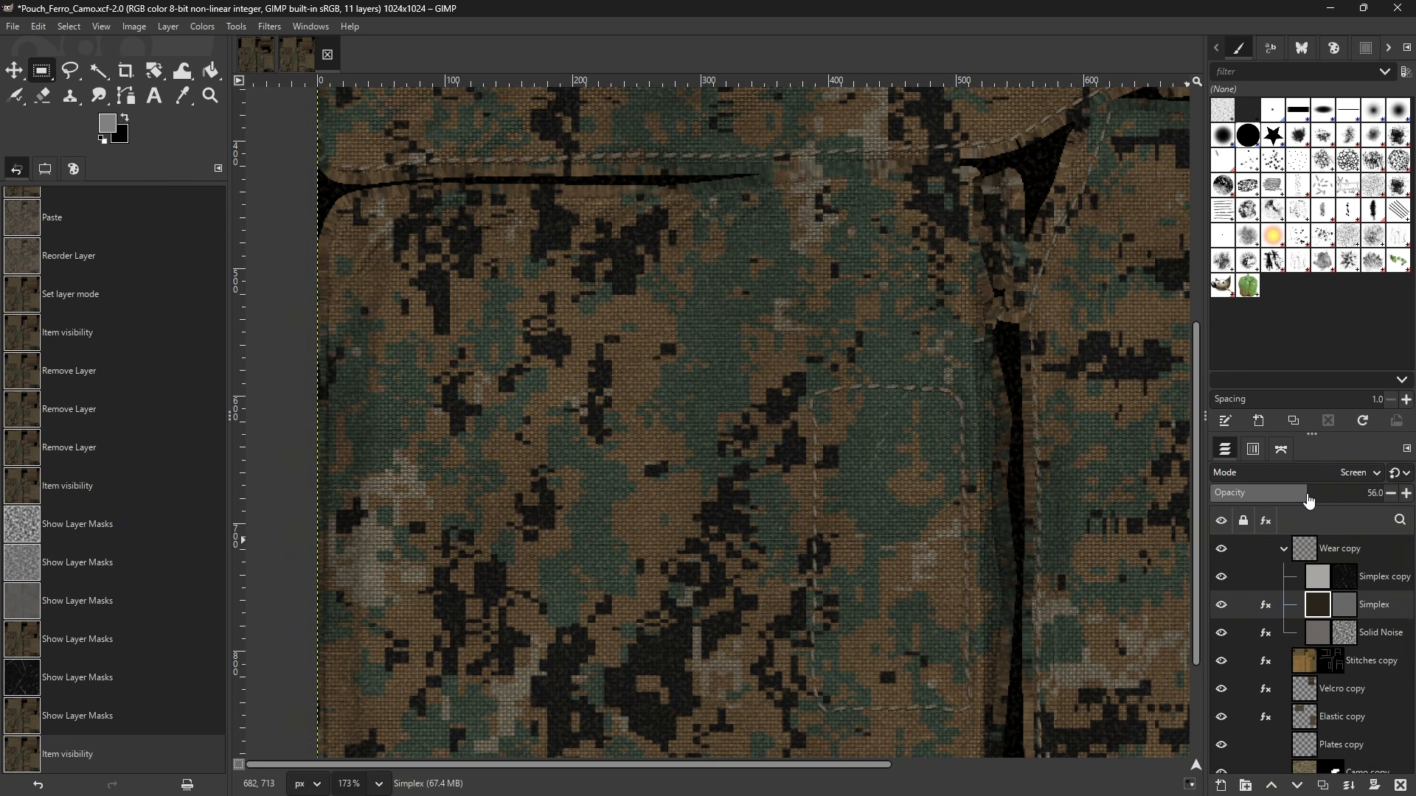
pyautogui.moveTo(1304, 495)
pyautogui.mouseDown()
pyautogui.moveTo(1362, 488)
pyautogui.moveTo(1246, 488)
pyautogui.moveTo(1287, 489)
pyautogui.mouseUp()
pyautogui.click(1290, 549)
pyautogui.click(1284, 549)
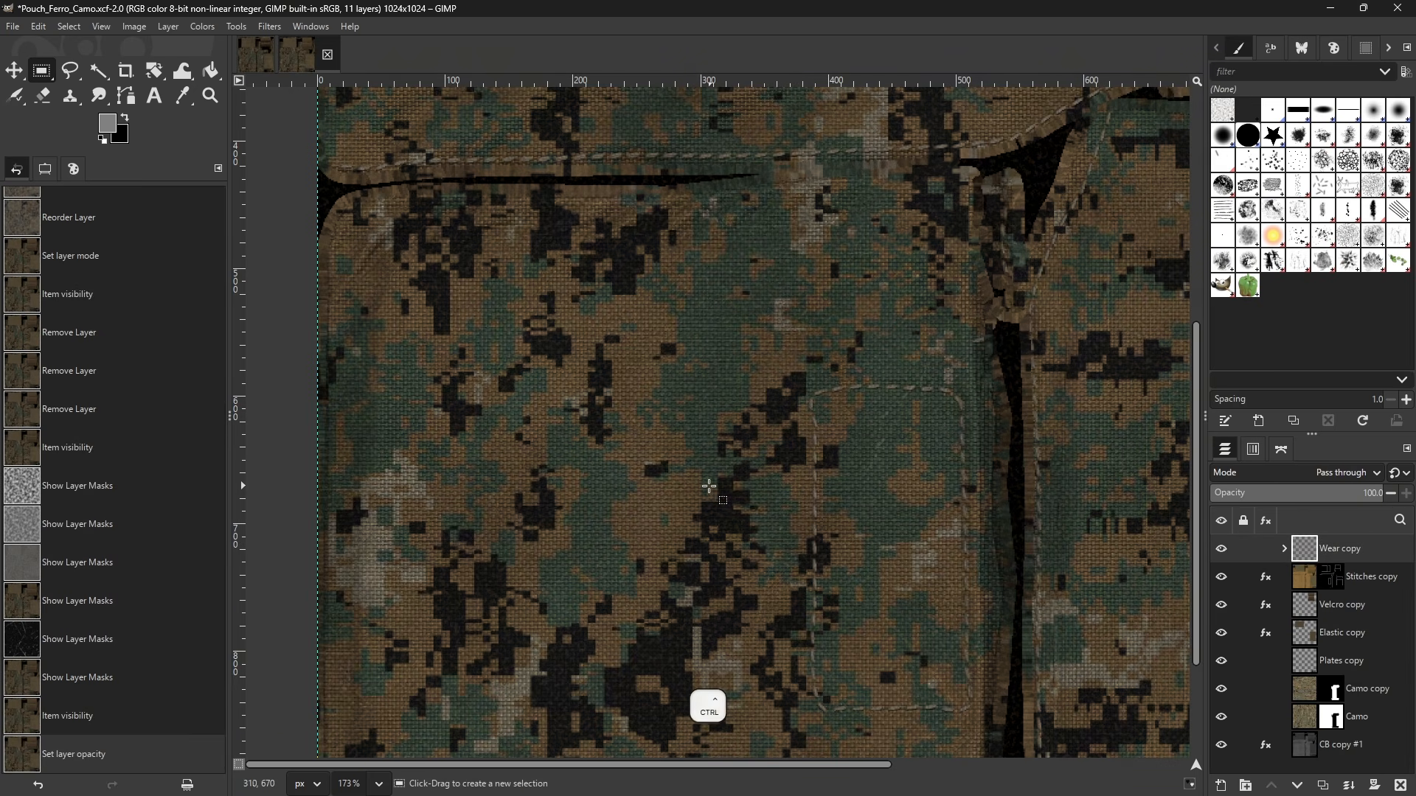
# - Toggle the Wear copy group to check the adjusted wear on the camouflage and elastic areas
pyautogui.scroll(-5, 605, 468)
pyautogui.scroll(3, 931, 531)
pyautogui.scroll(2, 931, 531)
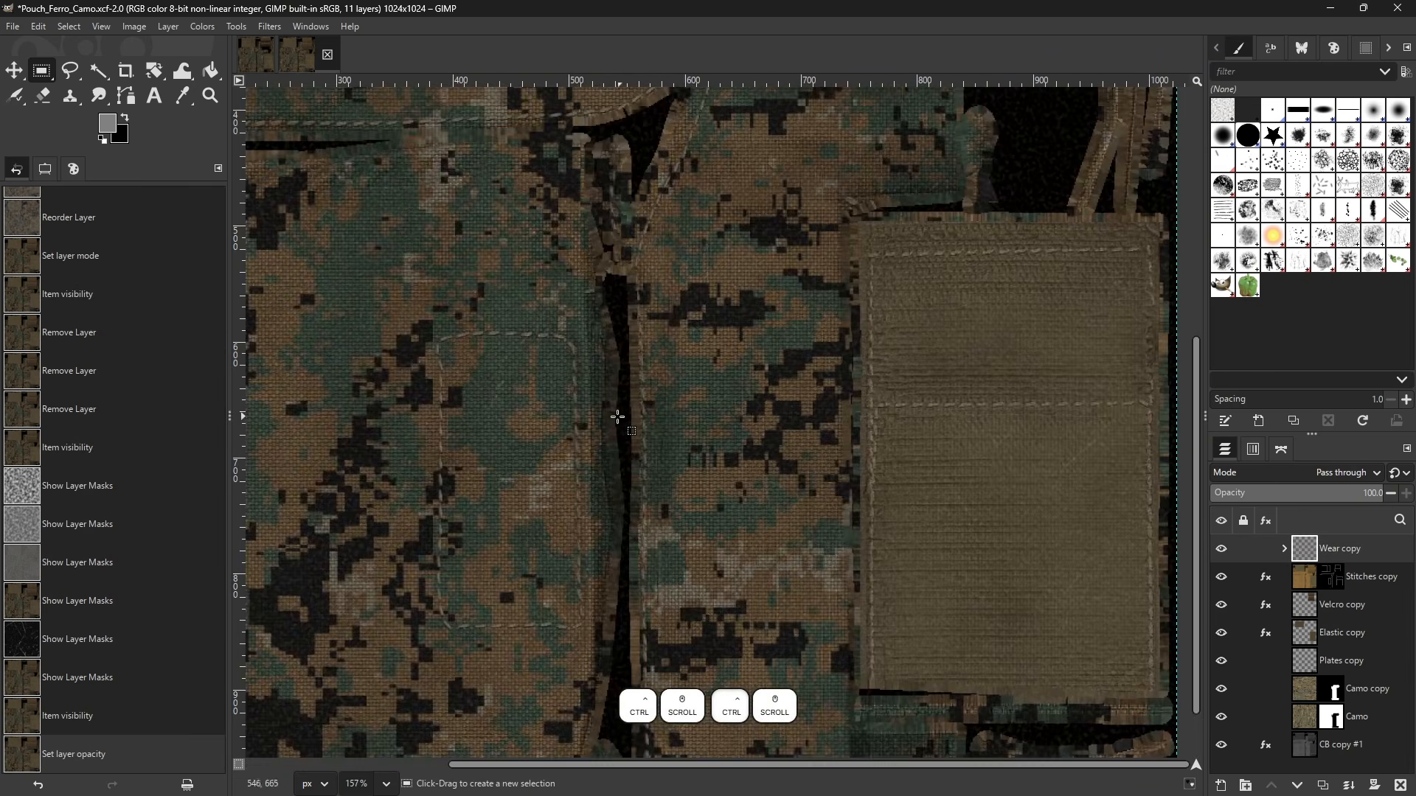
pyautogui.click(1224, 551)
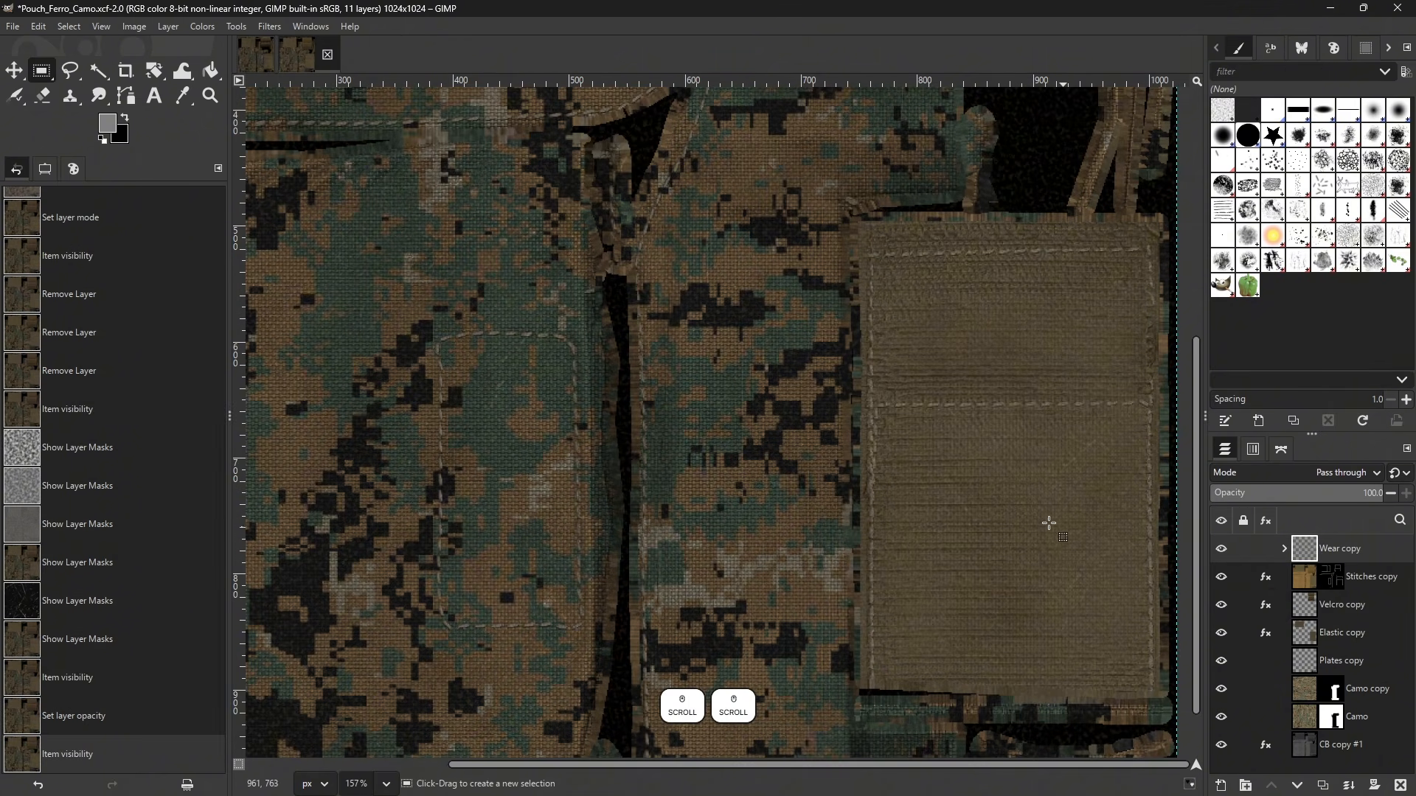
pyautogui.hotkey('shift', 'ctrl', 'j')
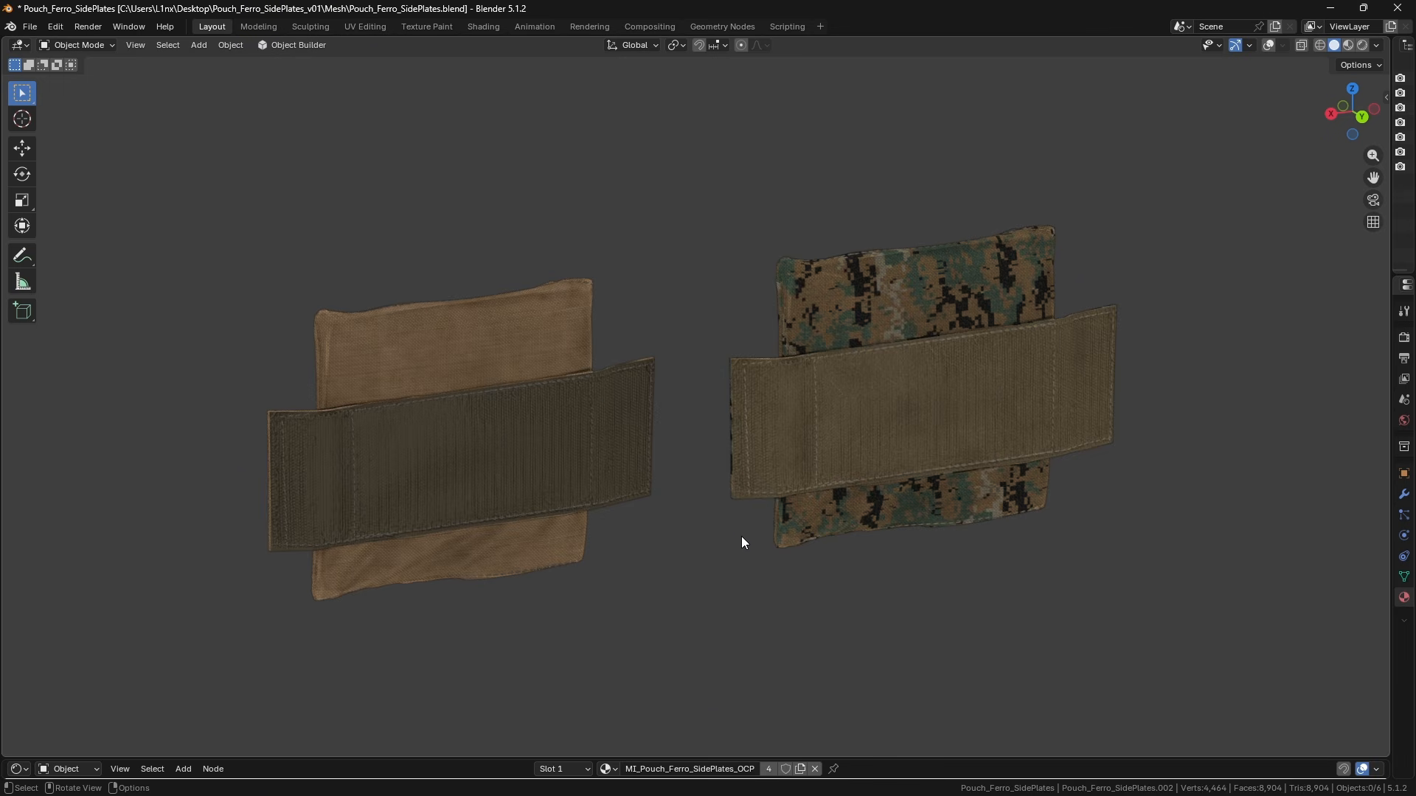
# - Switch to Blender and inspect the camouflage pouch model from the front and up close beside the tan version
pyautogui.moveTo(915, 443); pyautogui.dragTo(741, 396)
pyautogui.scroll(7, 741, 395)
pyautogui.moveTo(773, 257); pyautogui.dragTo(957, 223)
pyautogui.scroll(-3, 731, 345)
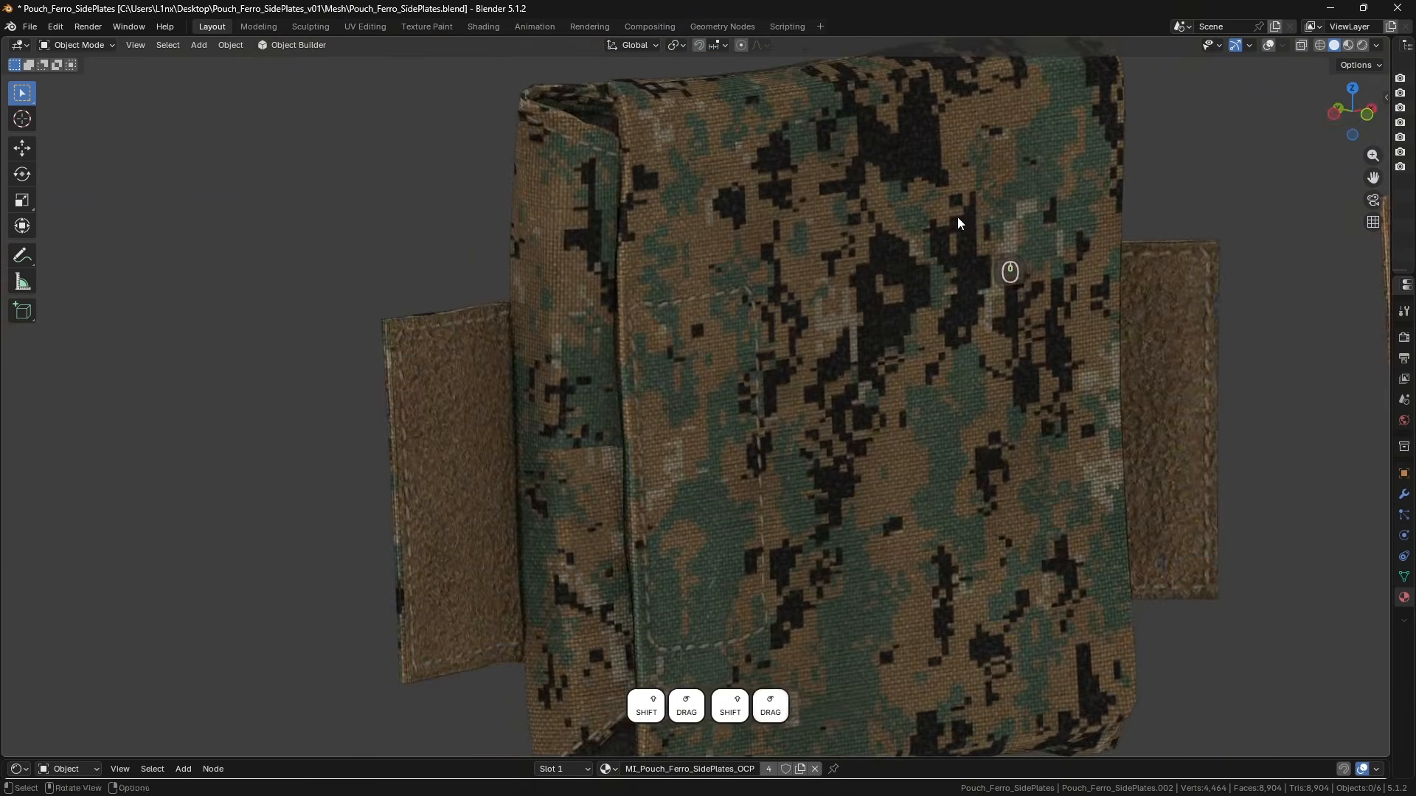
pyautogui.scroll(-4, 899, 195)
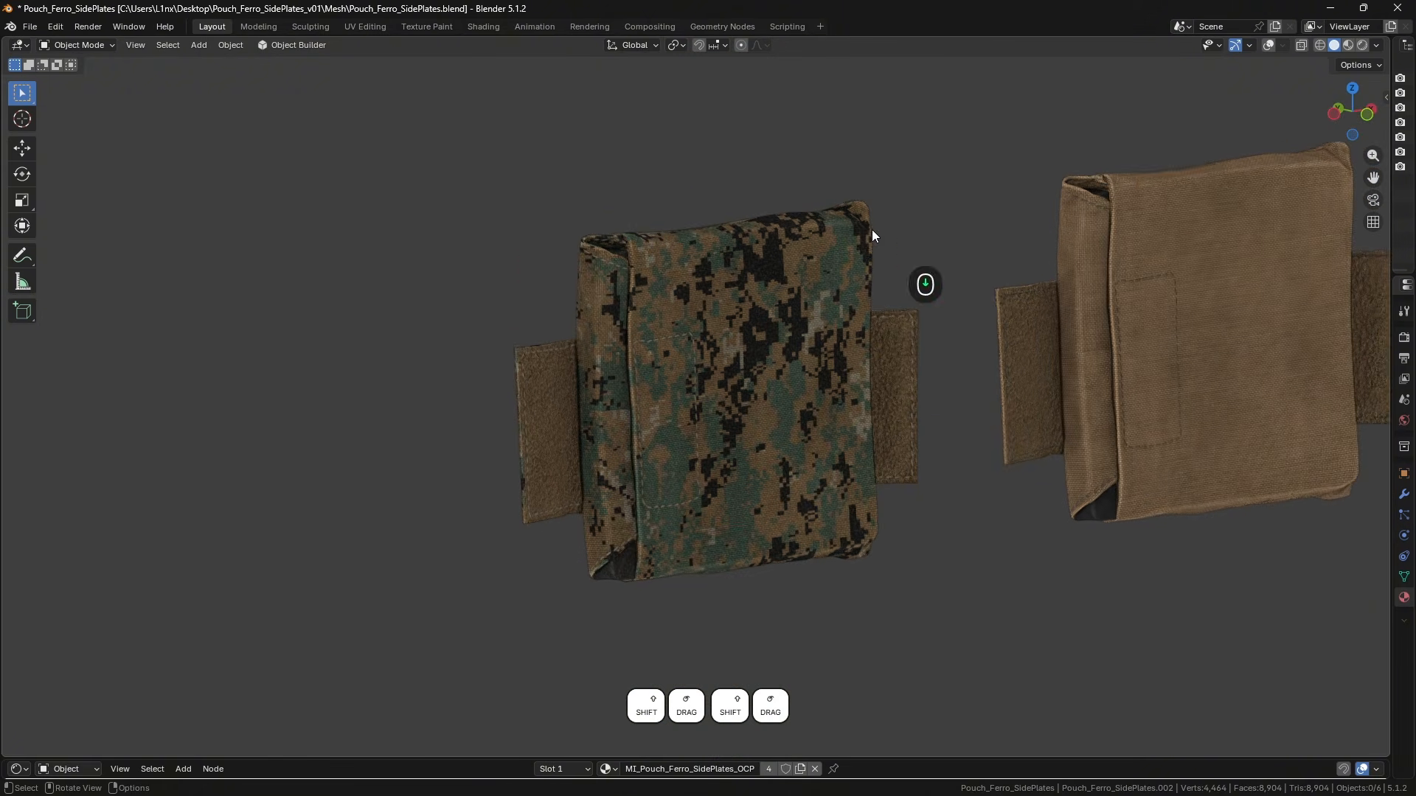
pyautogui.moveTo(872, 234); pyautogui.dragTo(770, 313)
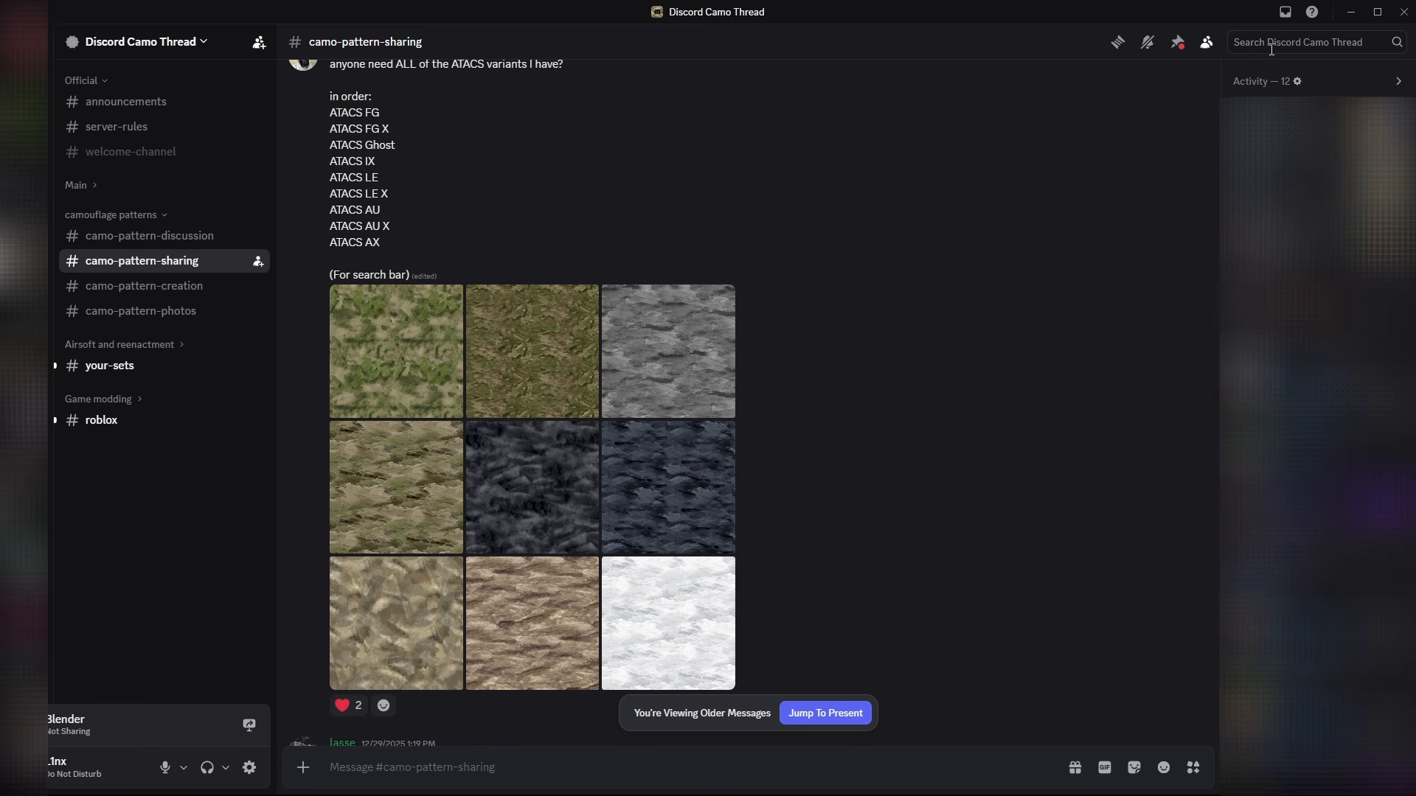
# - Switch to the Discord camo-pattern-sharing channel and view the server's search filters and history
pyautogui.click(1247, 46)
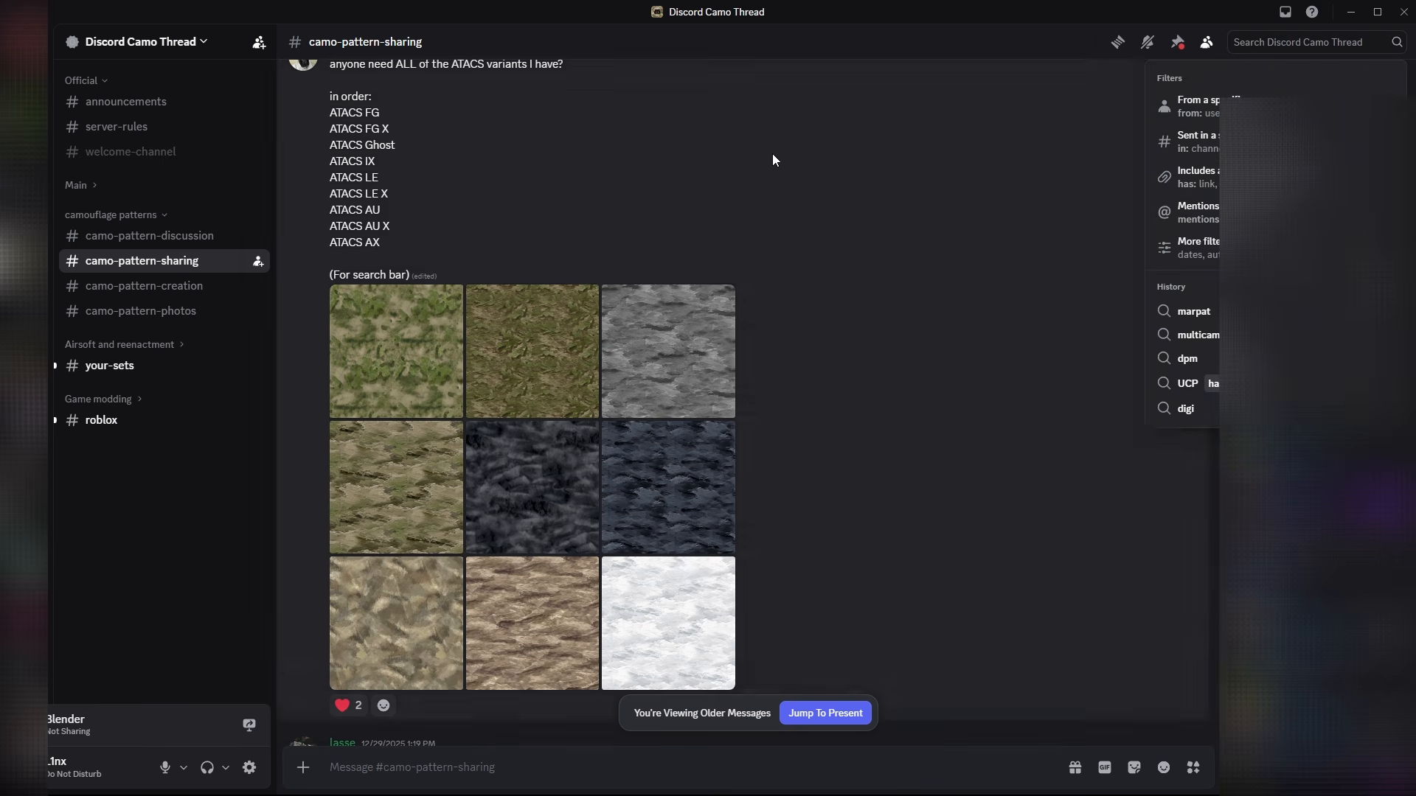
pyautogui.click(896, 162)
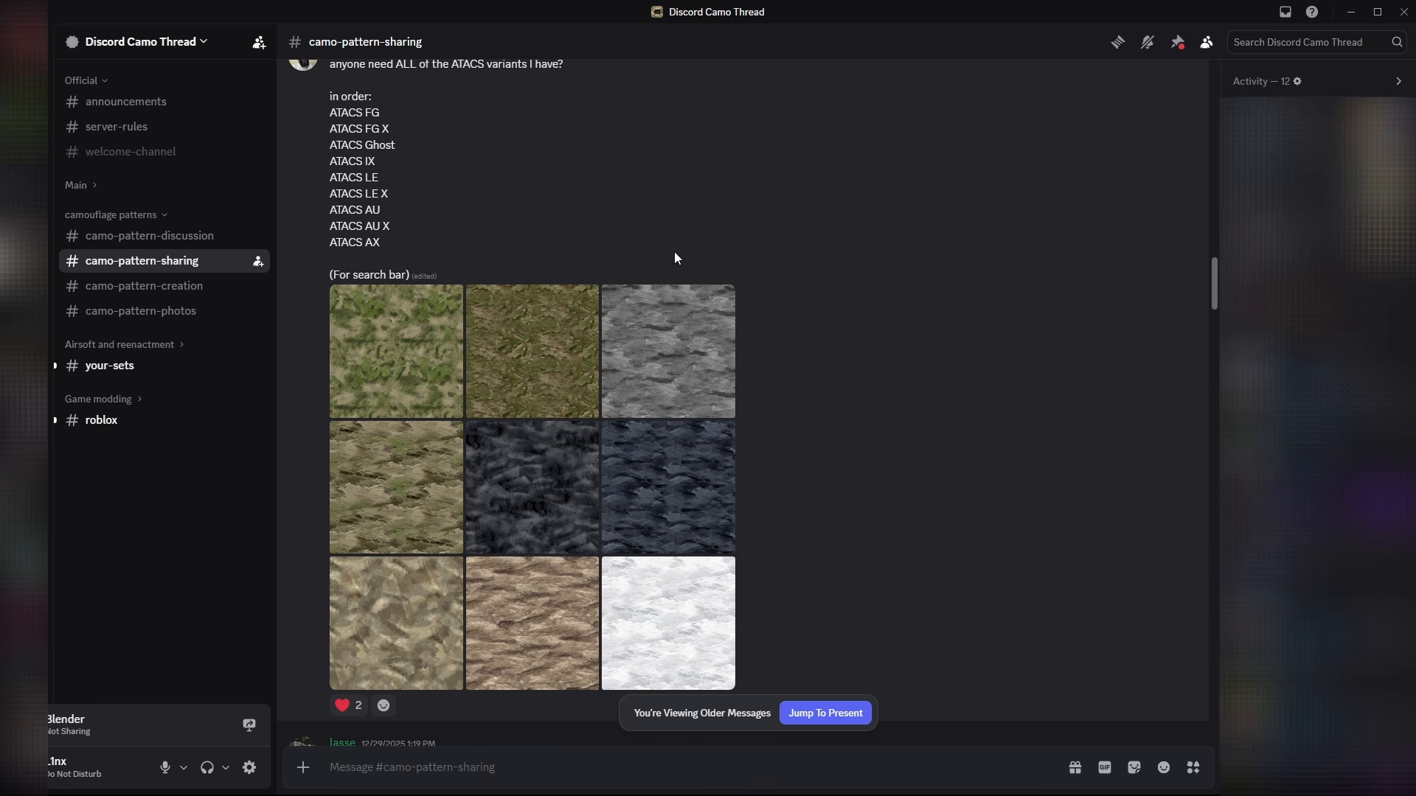